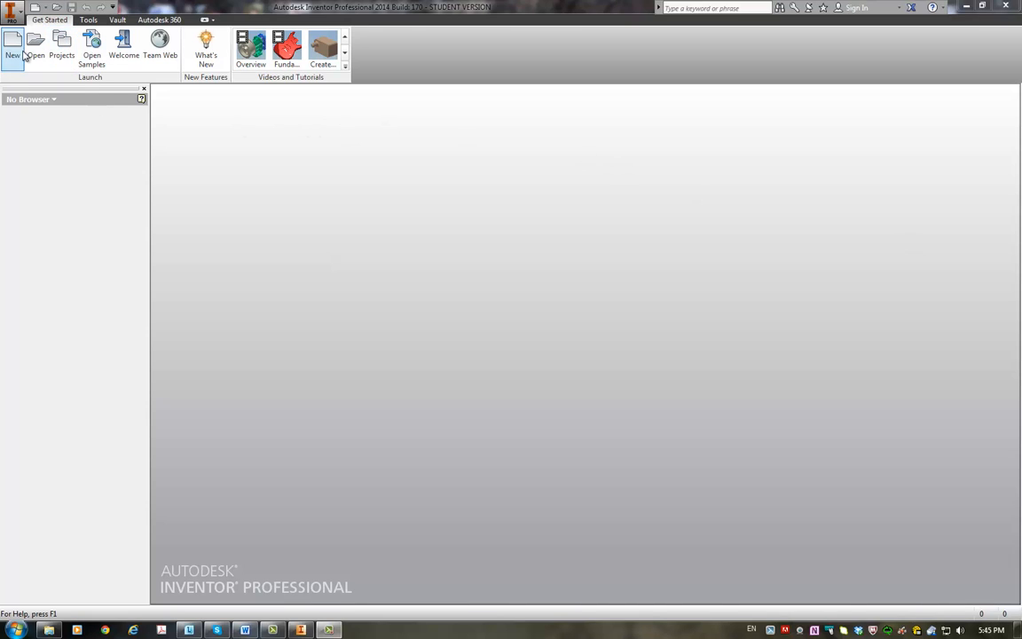
Step: Start a new single-user project in the Projects manager
{"action": "left_click", "coordinate": [61, 55]}
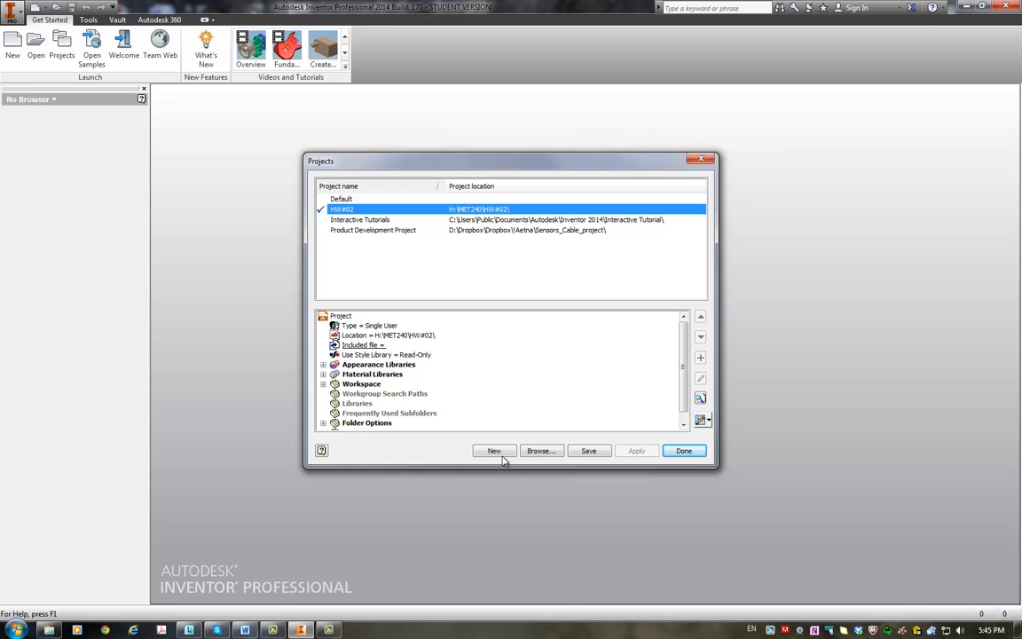
{"action": "left_click", "coordinate": [495, 453]}
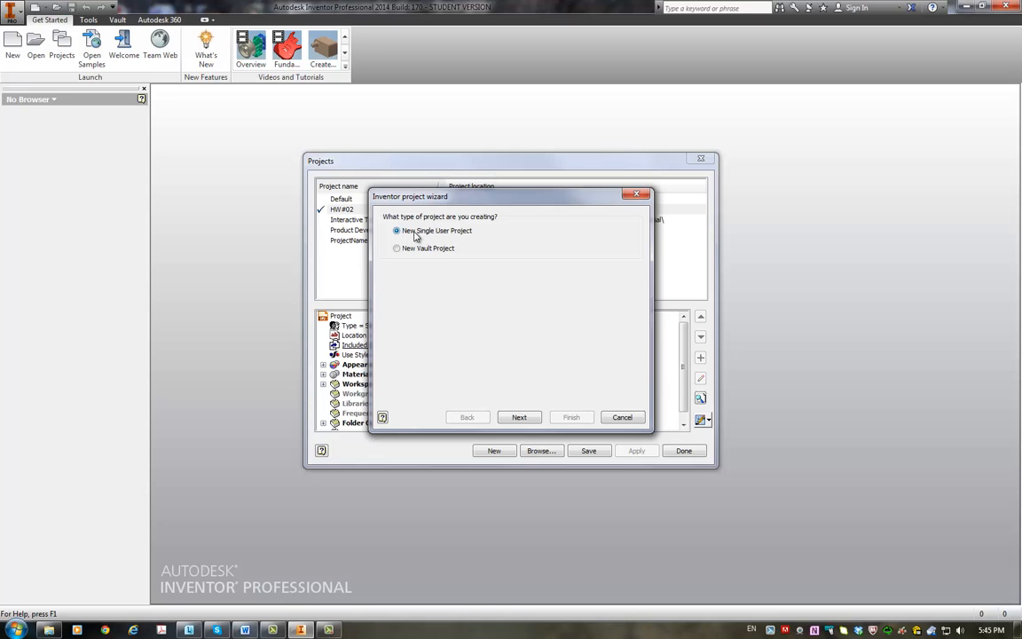
{"action": "left_click", "coordinate": [519, 418]}
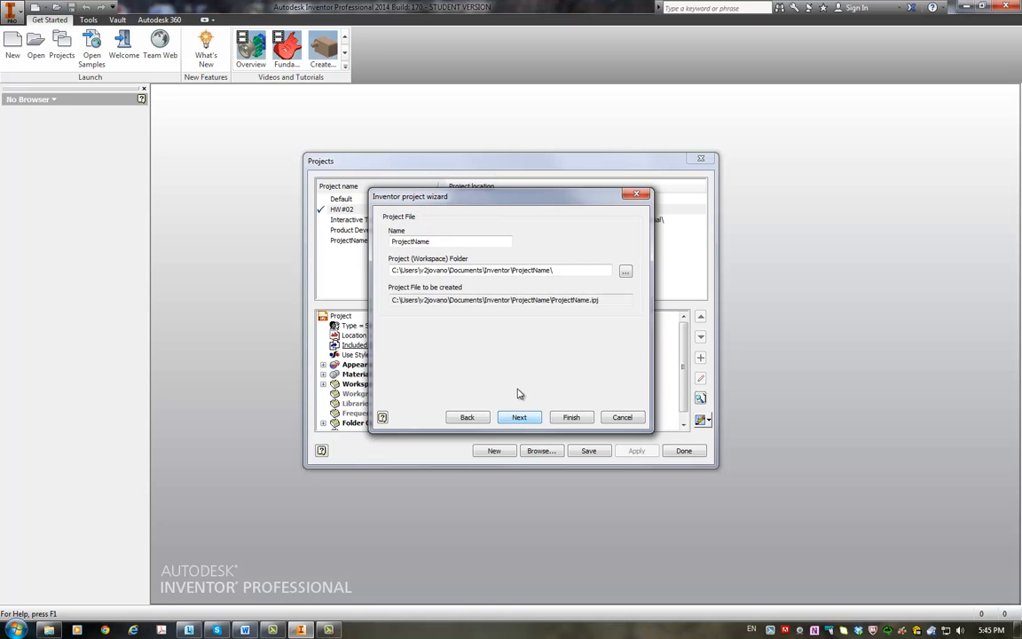
Step: Create a workspace folder inside MET240 on the H: drive, named with MET240, the student's full name and HW#02, and use it as project location
{"action": "left_click", "coordinate": [626, 273]}
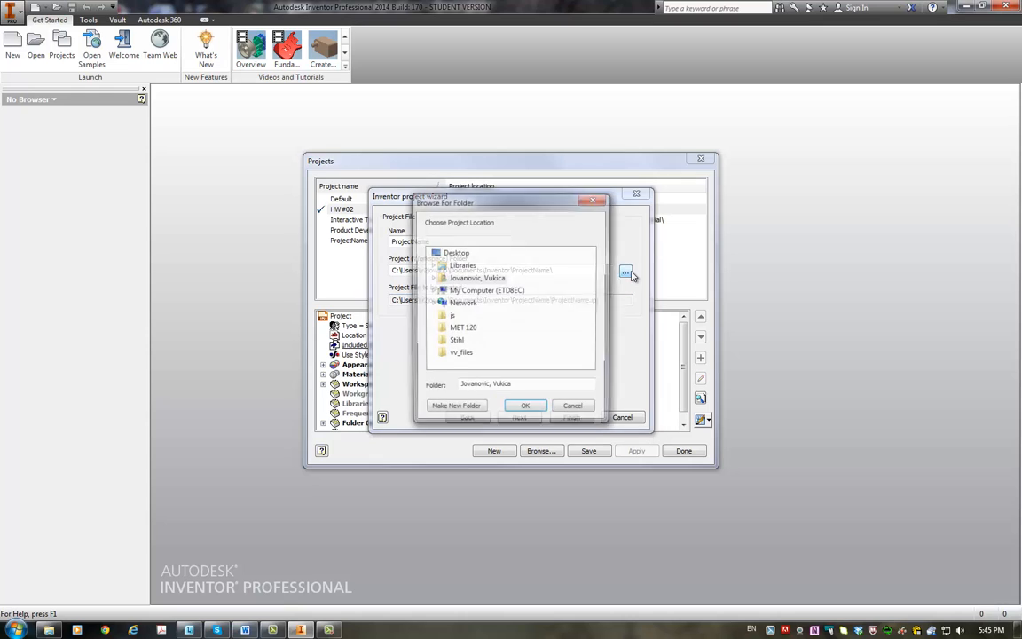
{"action": "double_click", "coordinate": [479, 291]}
{"action": "double_click", "coordinate": [502, 307]}
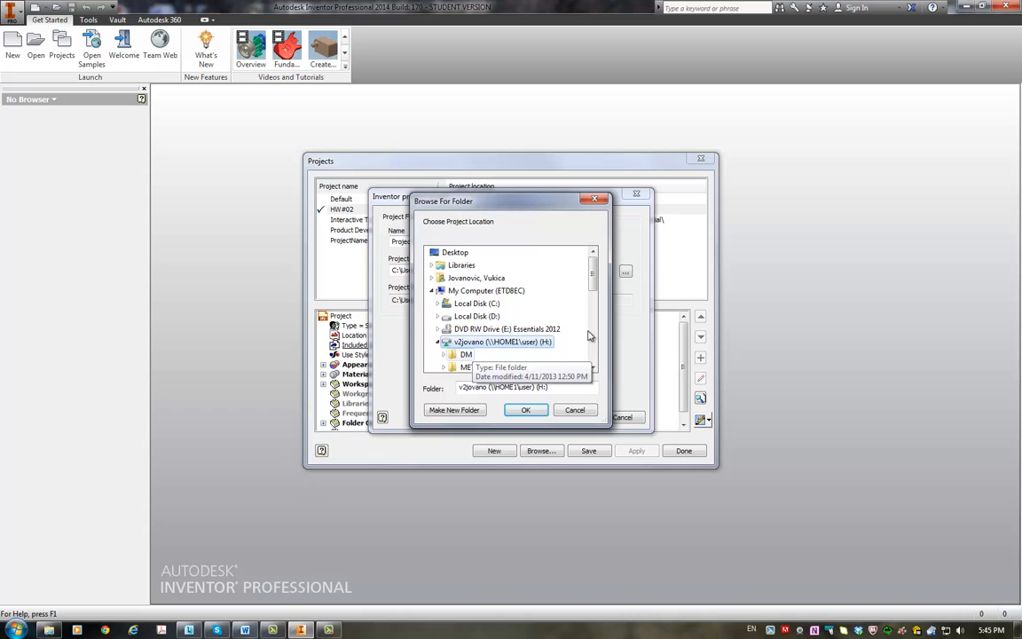
{"action": "left_click_drag", "start_coordinate": [592, 277], "coordinate": [594, 294]}
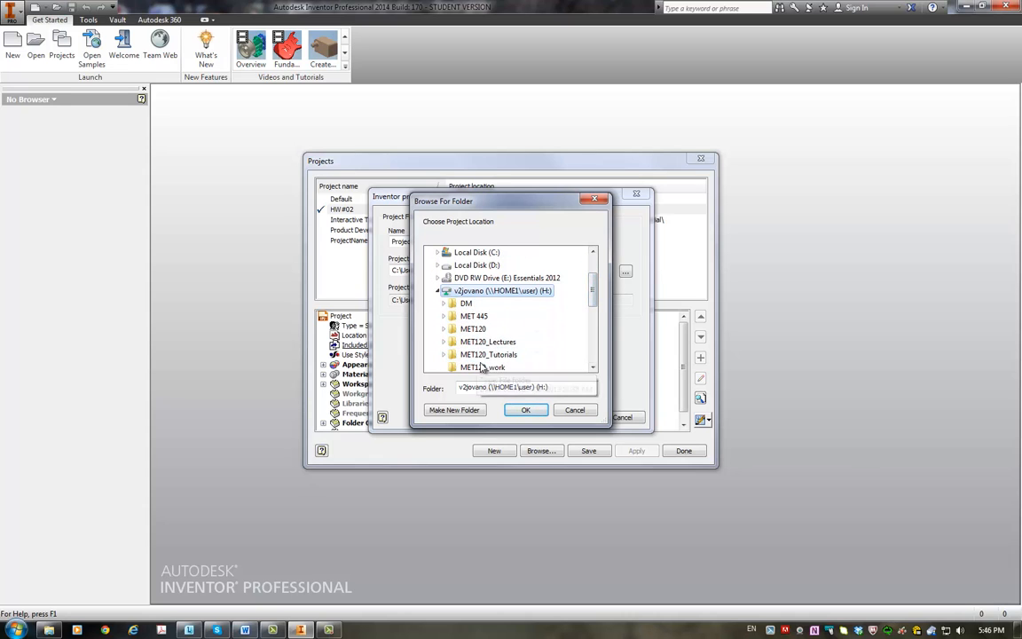
{"action": "scroll", "coordinate": [594, 302], "scroll_direction": "down", "scroll_amount": 1}
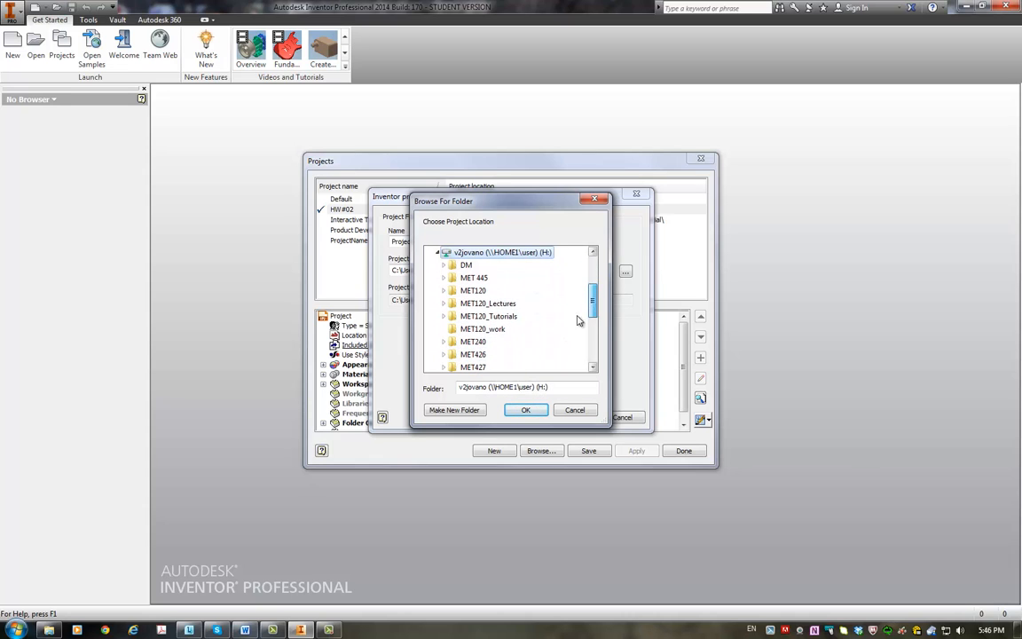
{"action": "double_click", "coordinate": [466, 354]}
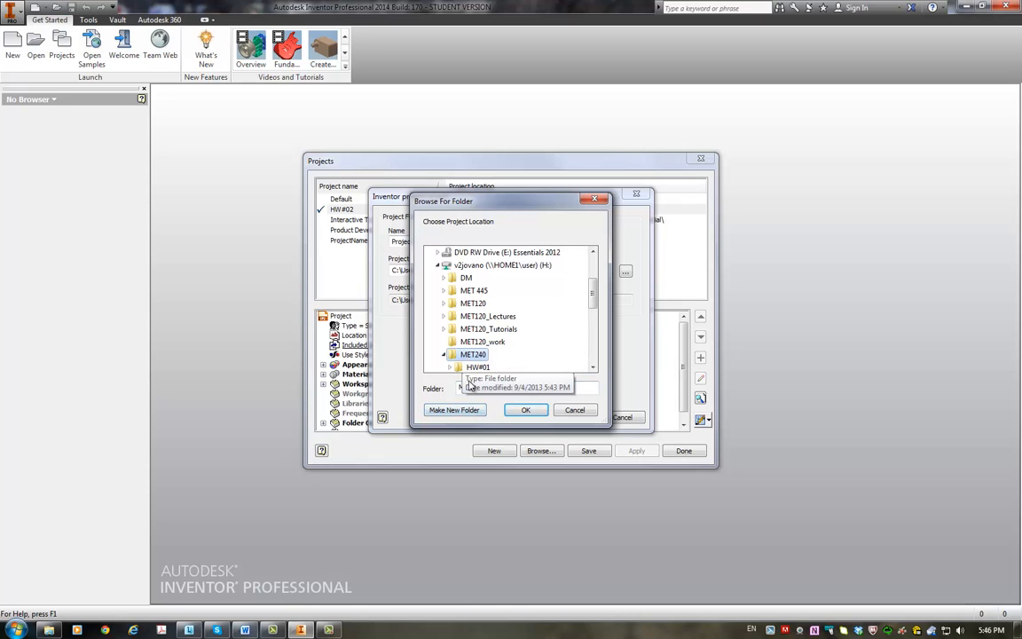
{"action": "left_click", "coordinate": [447, 408]}
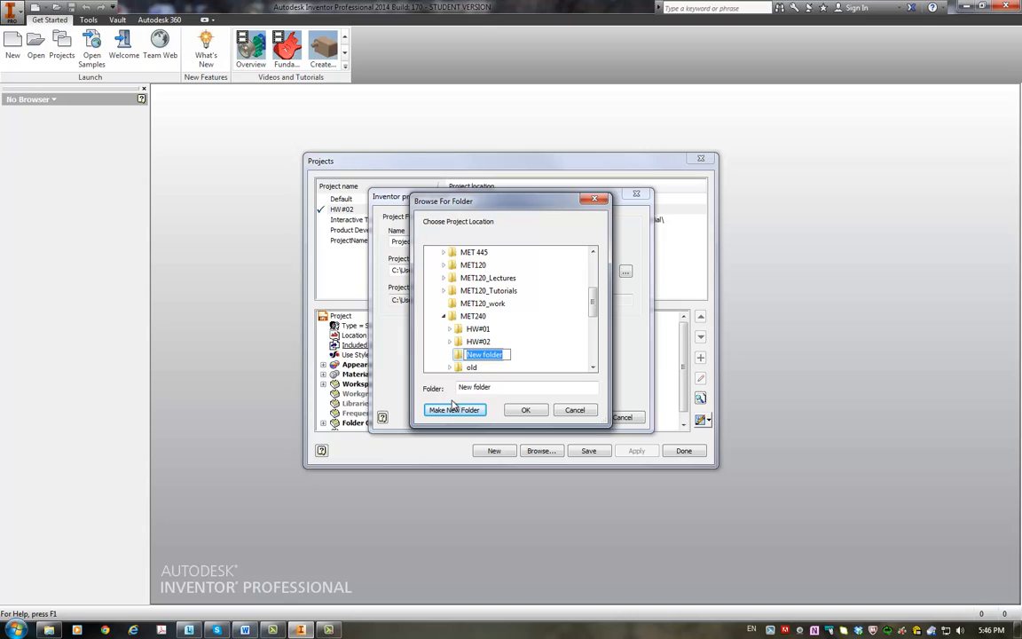
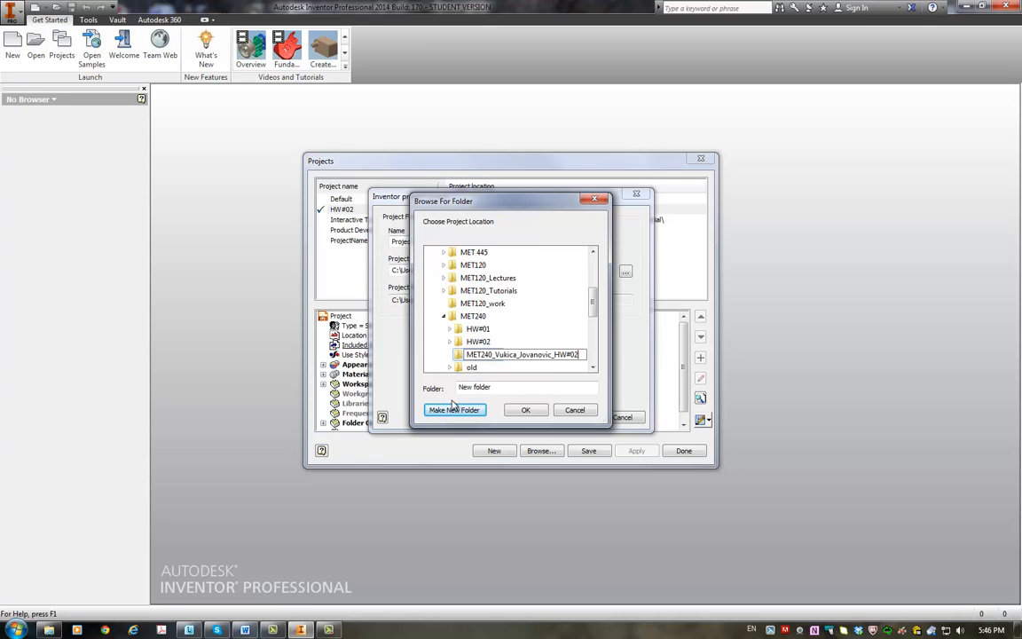
{"action": "left_click", "coordinate": [457, 357]}
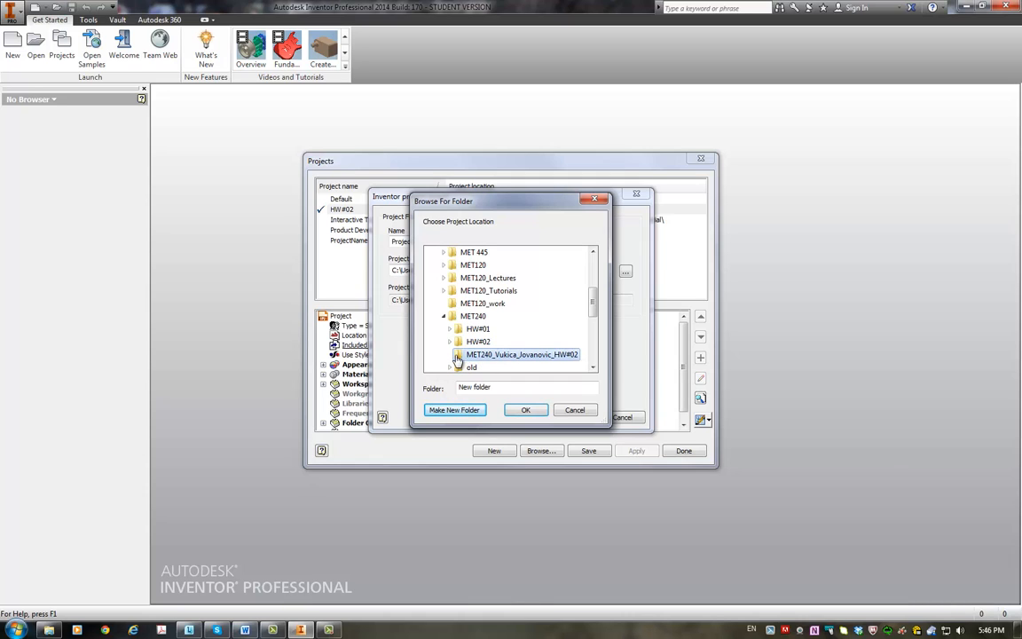
{"action": "left_click", "coordinate": [525, 410]}
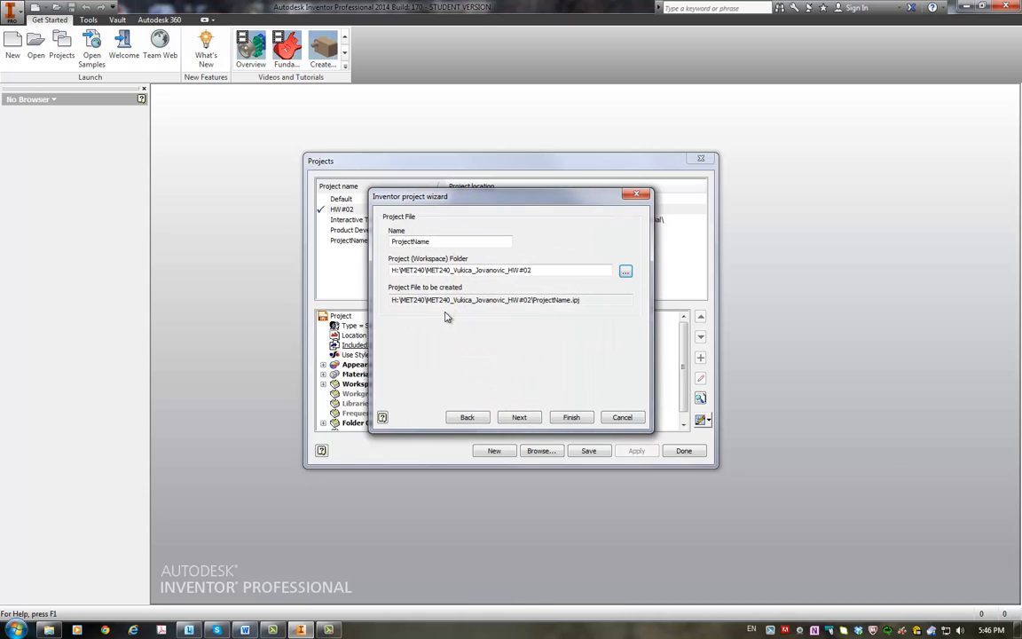
Step: Give the project the same name as its workspace folder, finish creating it and close the project manager
{"action": "left_click", "coordinate": [394, 269]}
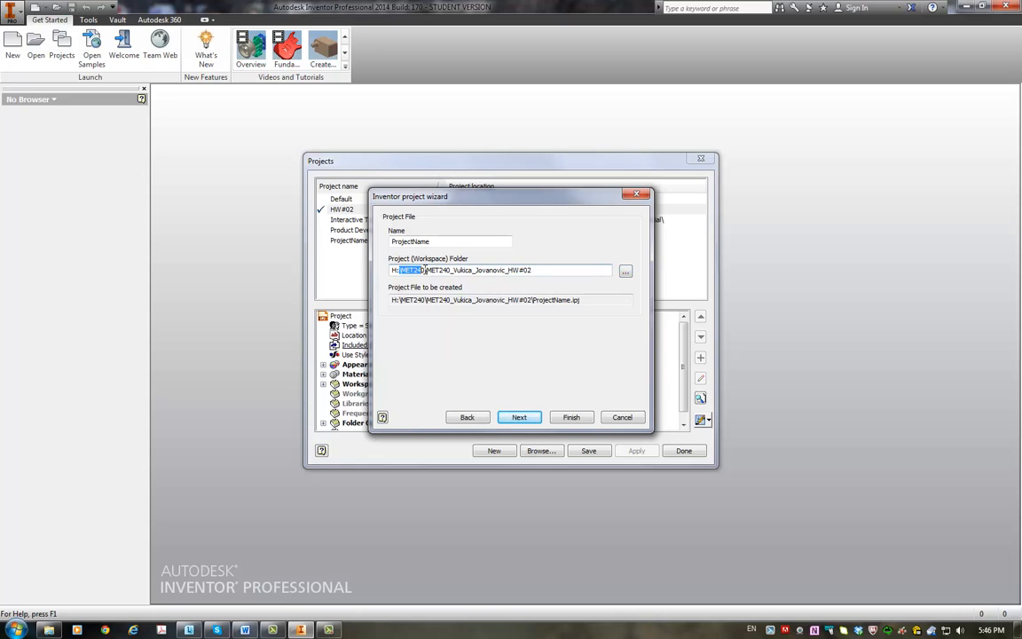
{"action": "left_click", "coordinate": [434, 269]}
{"action": "left_click_drag", "start_coordinate": [454, 272], "coordinate": [524, 275]}
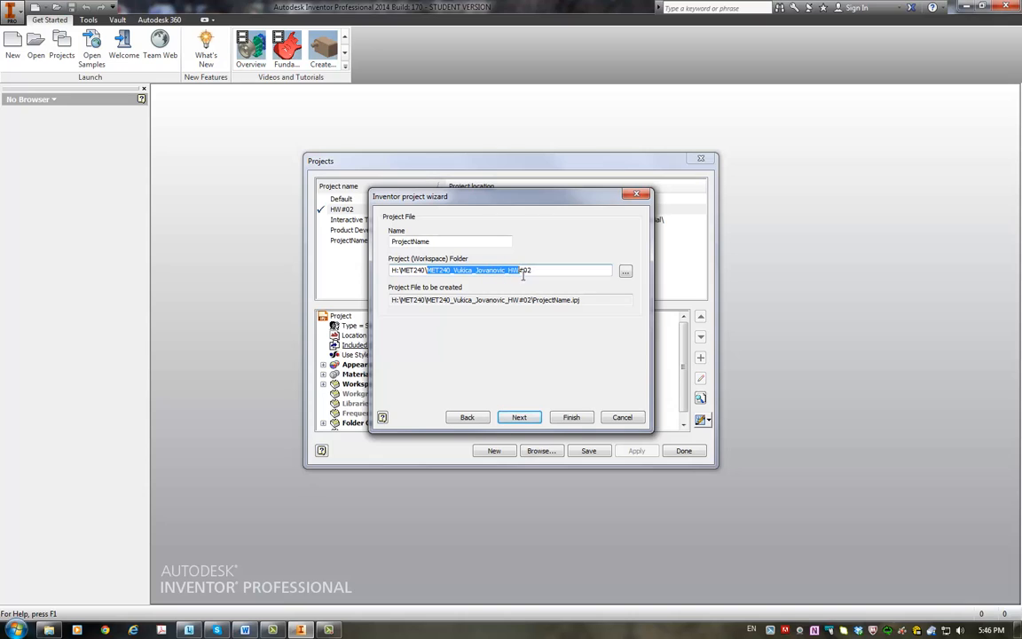
{"action": "left_click", "coordinate": [438, 239]}
{"action": "left_click_drag", "start_coordinate": [548, 272], "coordinate": [433, 271]}
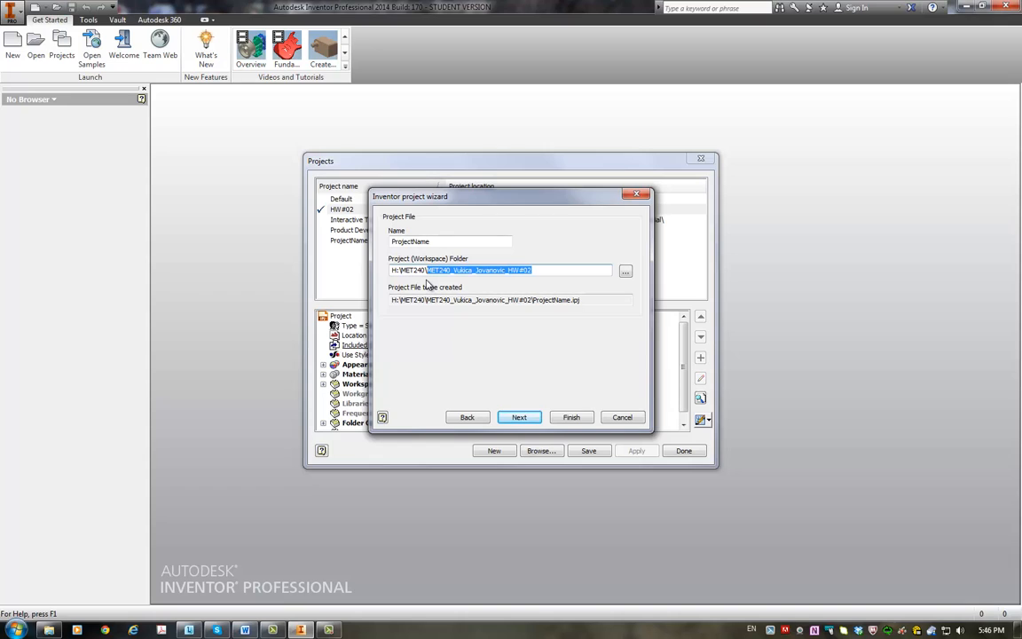
{"action": "left_click_drag", "start_coordinate": [435, 242], "coordinate": [335, 247]}
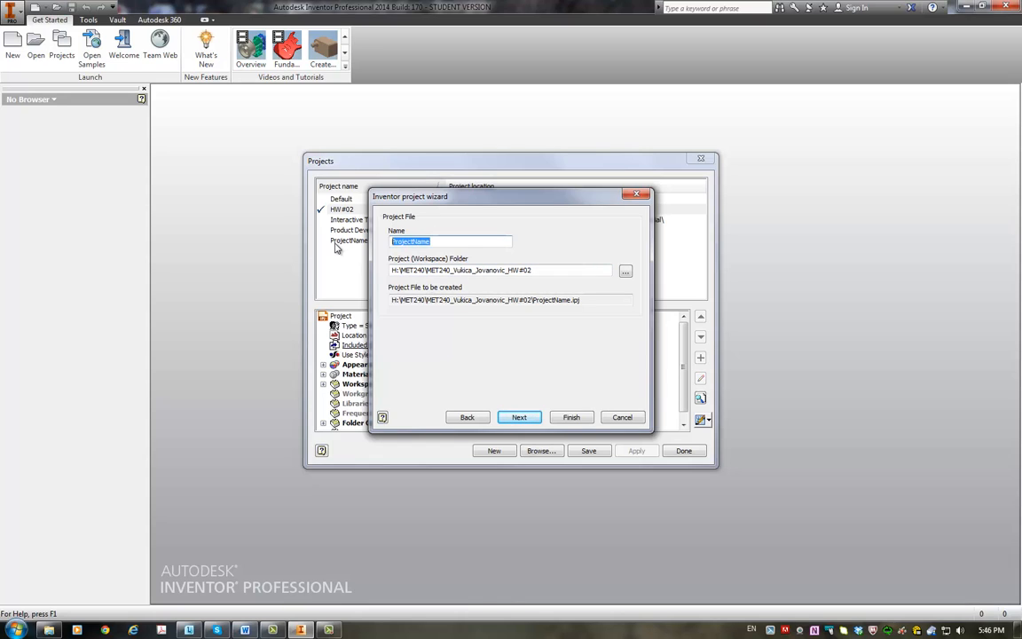
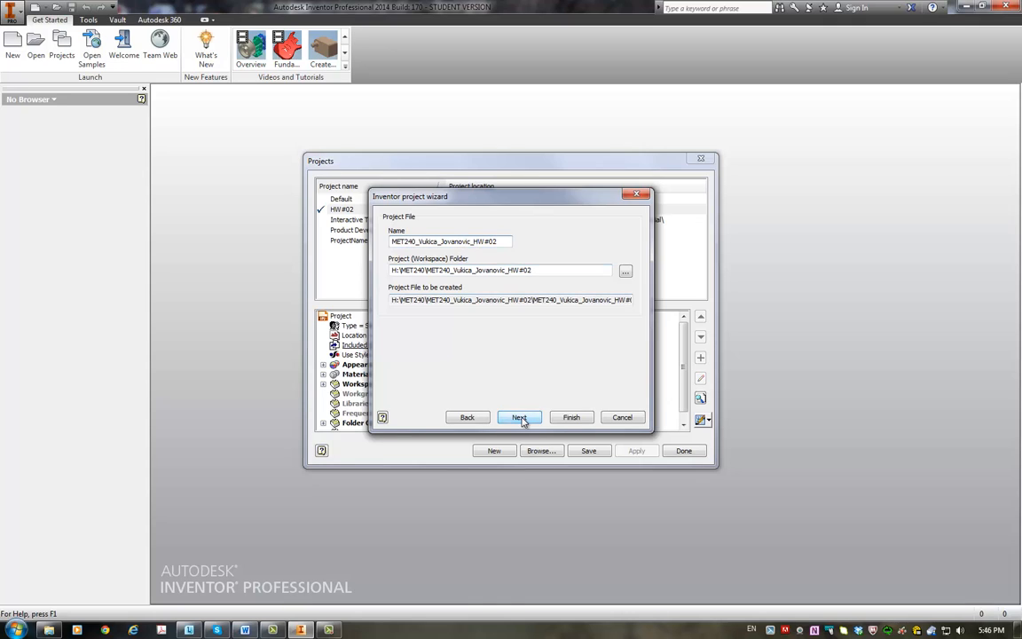
{"action": "left_click", "coordinate": [573, 417]}
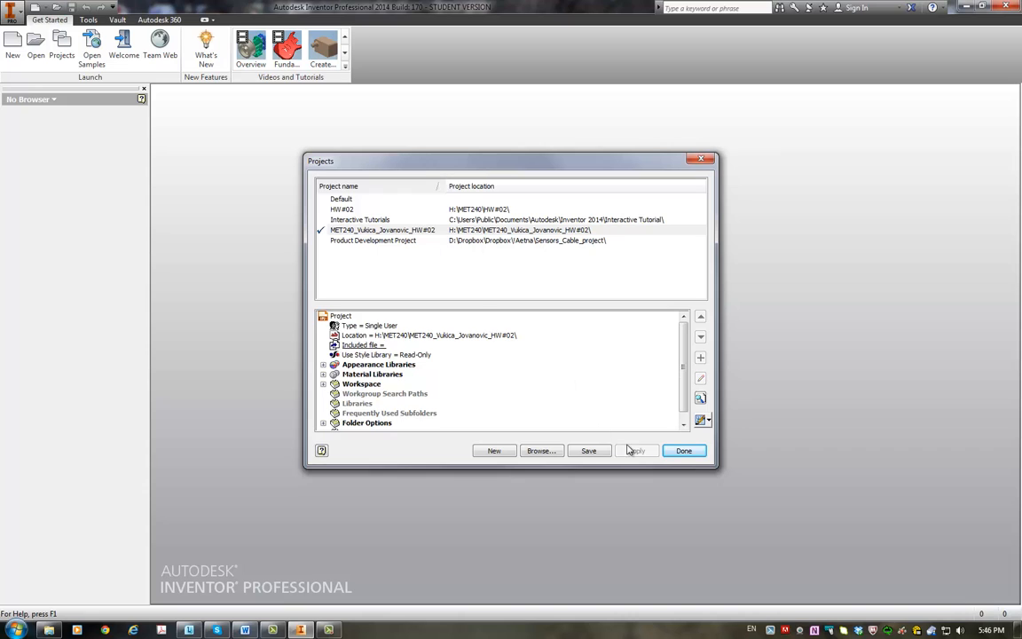
{"action": "left_click", "coordinate": [684, 452]}
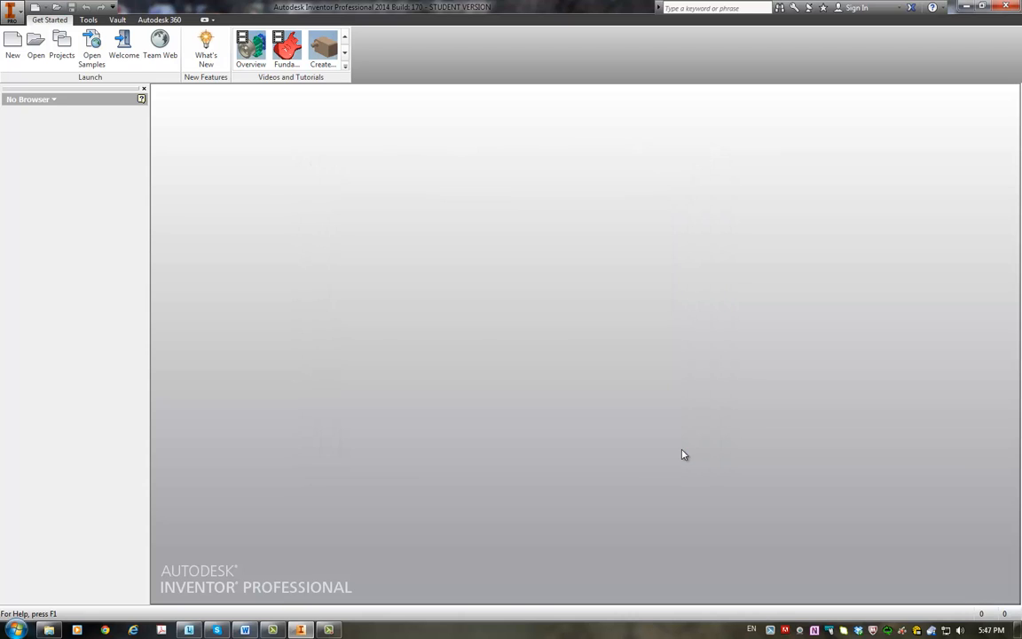
Step: Create a new part file from the English Standard (in).ipt template
{"action": "left_click", "coordinate": [13, 46]}
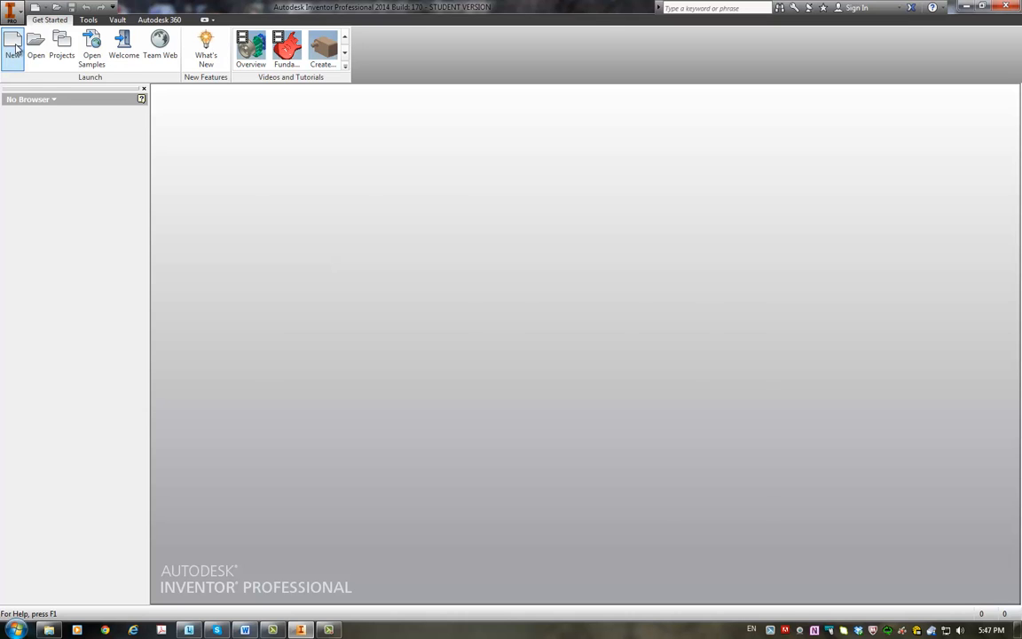
{"action": "left_click", "coordinate": [326, 197]}
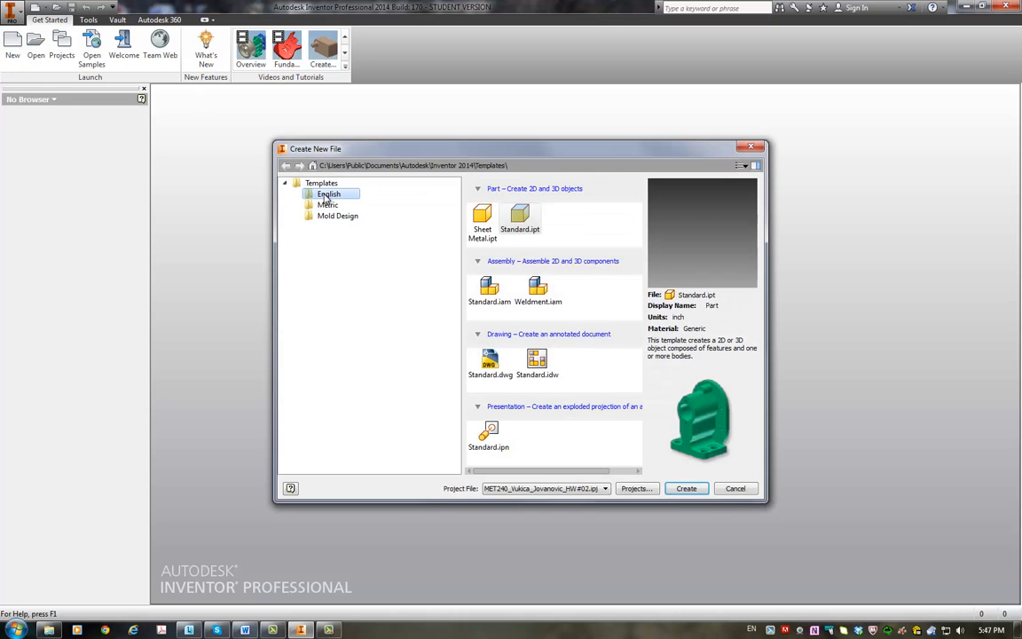
{"action": "left_click", "coordinate": [508, 222]}
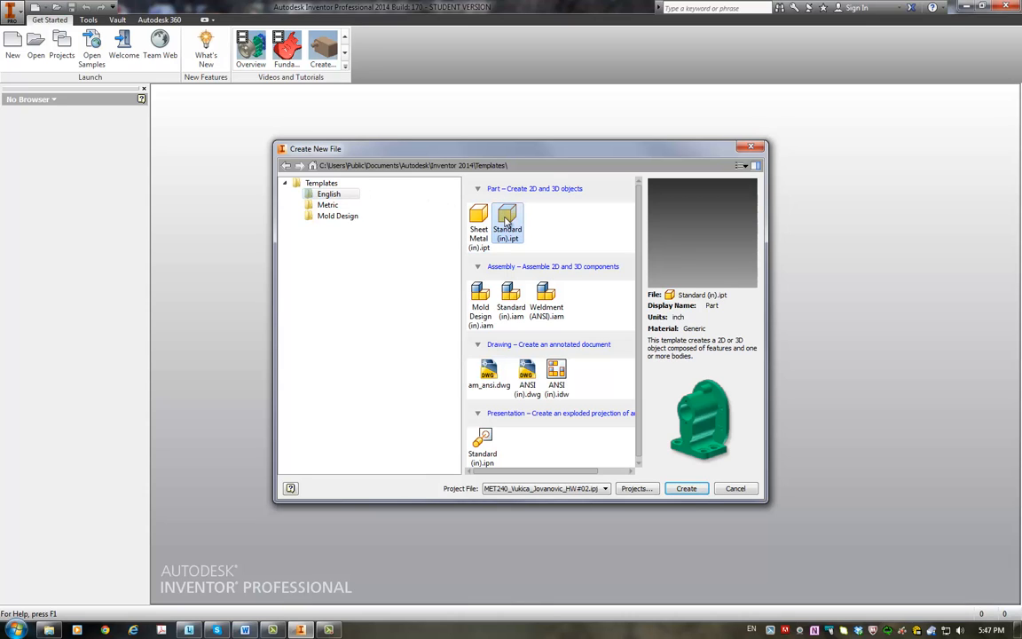
{"action": "left_click", "coordinate": [687, 489]}
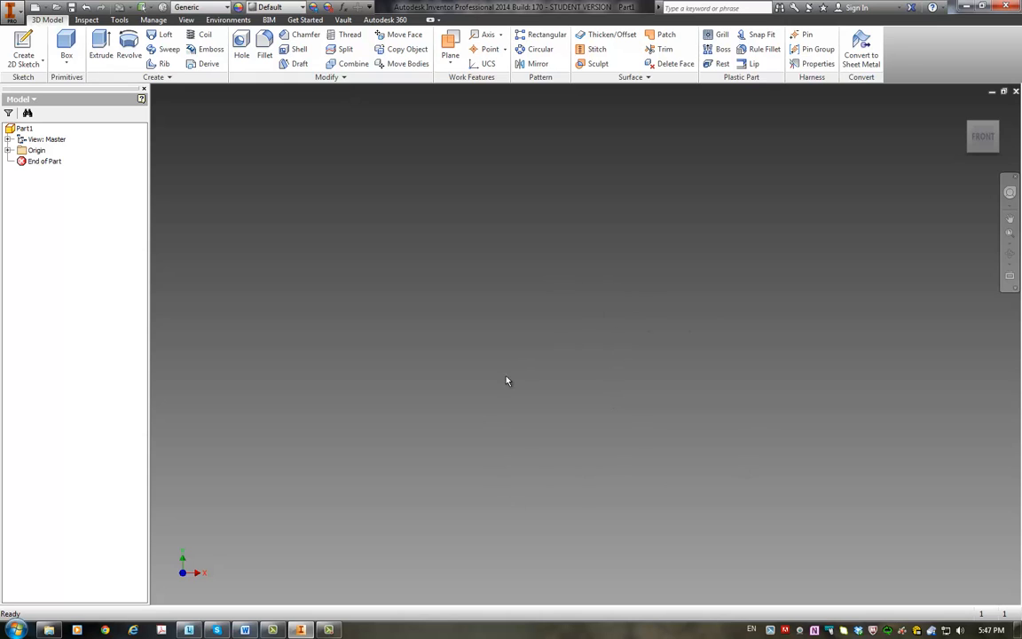
Step: Check the sketch display settings in the application options and make sure grid lines are enabled
{"action": "left_click", "coordinate": [120, 20]}
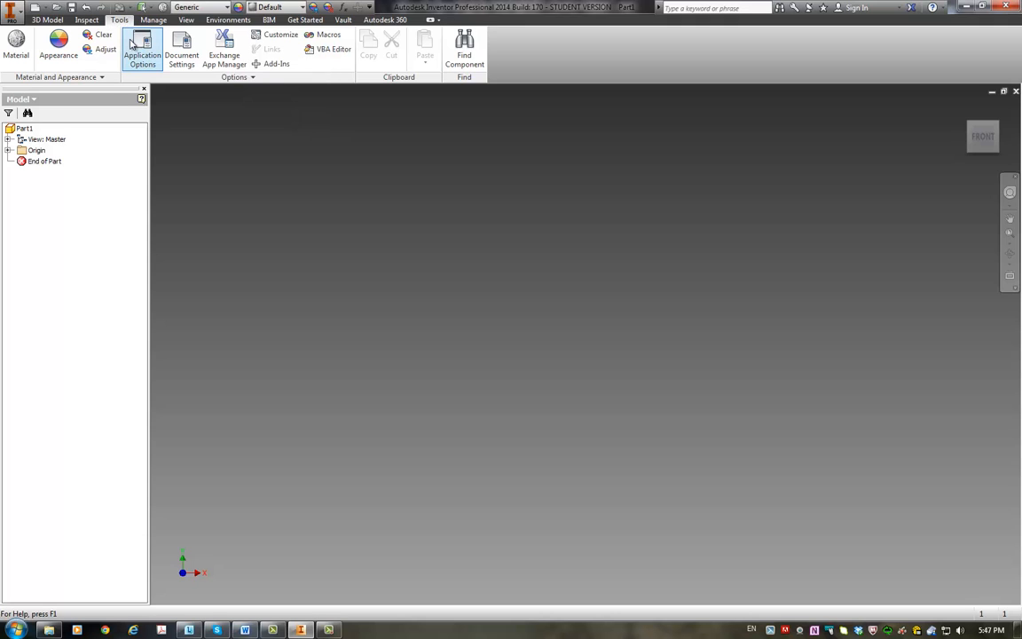
{"action": "left_click", "coordinate": [139, 56]}
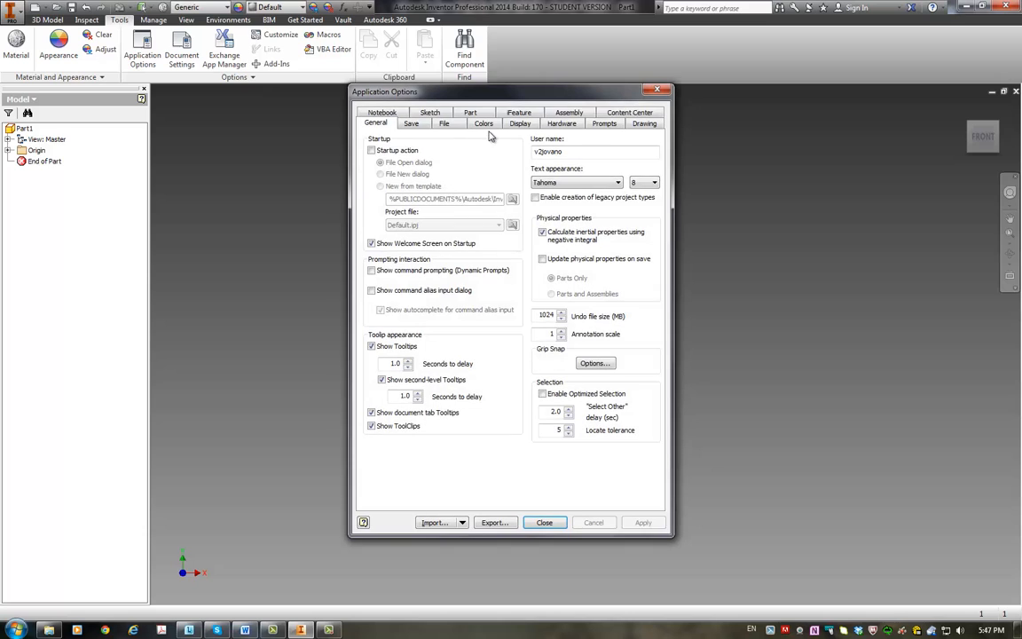
{"action": "left_click", "coordinate": [429, 116]}
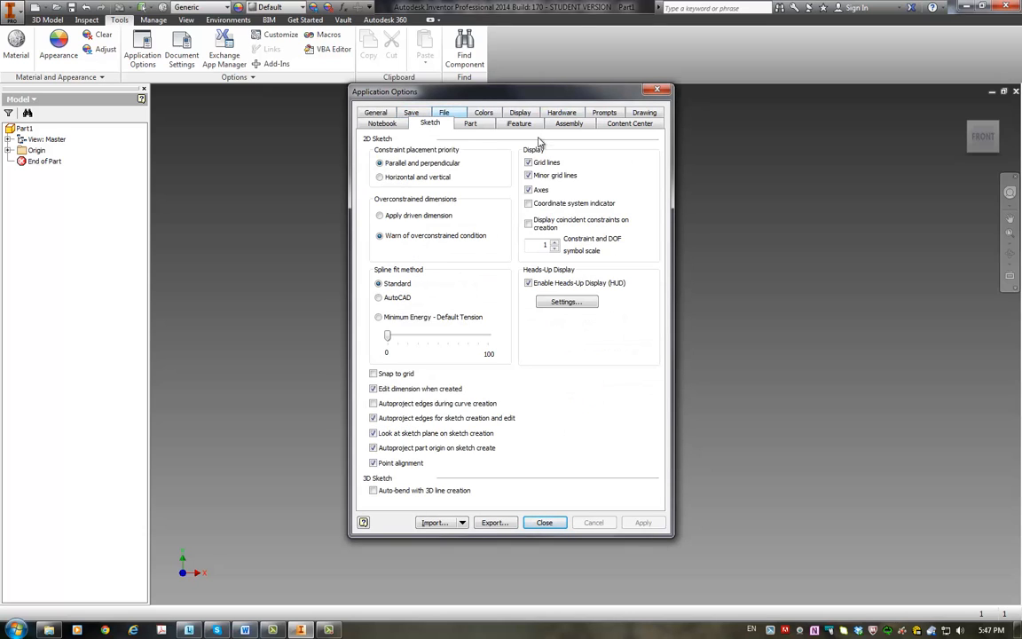
{"action": "left_click", "coordinate": [529, 163]}
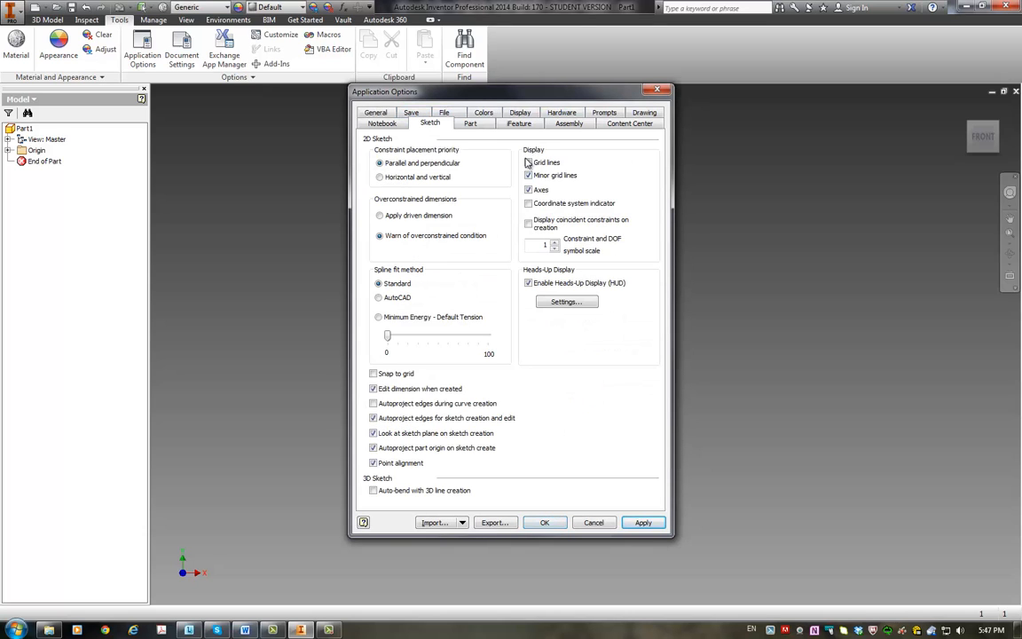
{"action": "left_click", "coordinate": [530, 163]}
{"action": "left_click", "coordinate": [643, 523]}
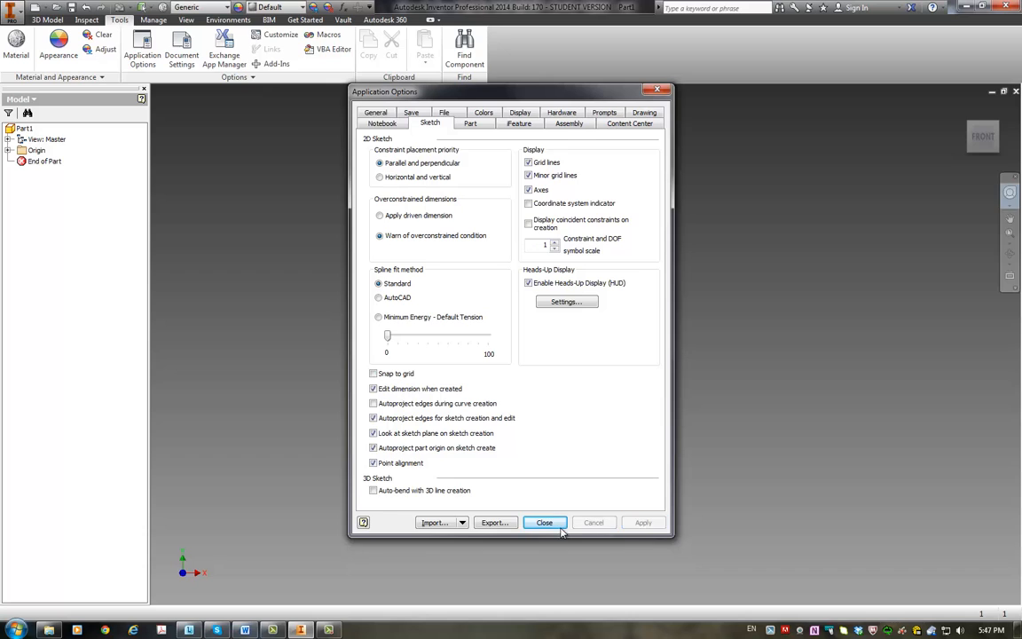
{"action": "left_click", "coordinate": [545, 523]}
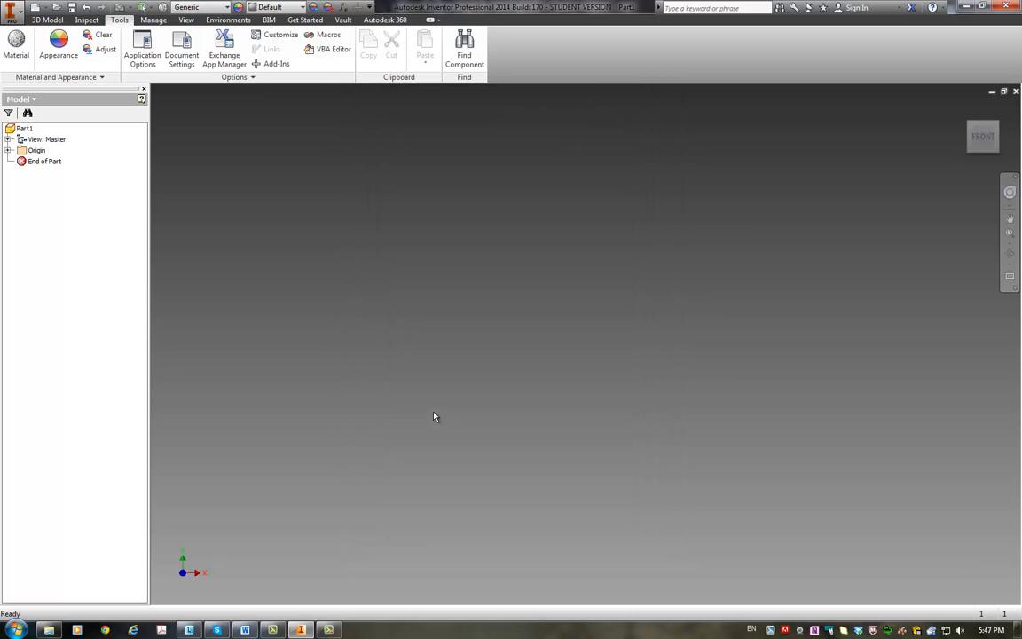
Step: Start a new 2D sketch in the part
{"action": "left_click", "coordinate": [46, 21]}
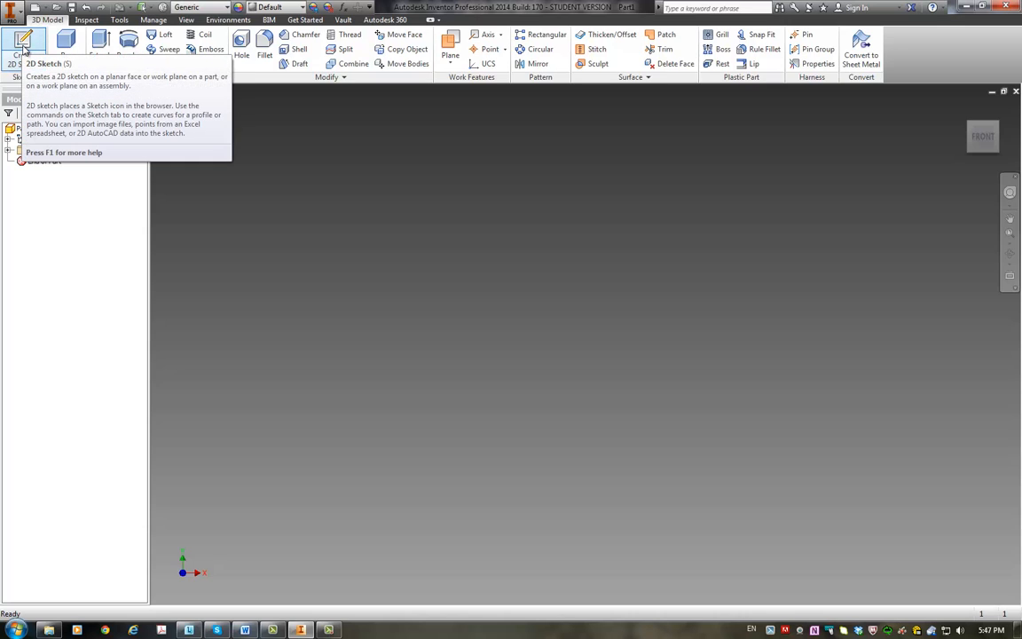
{"action": "left_click", "coordinate": [24, 48]}
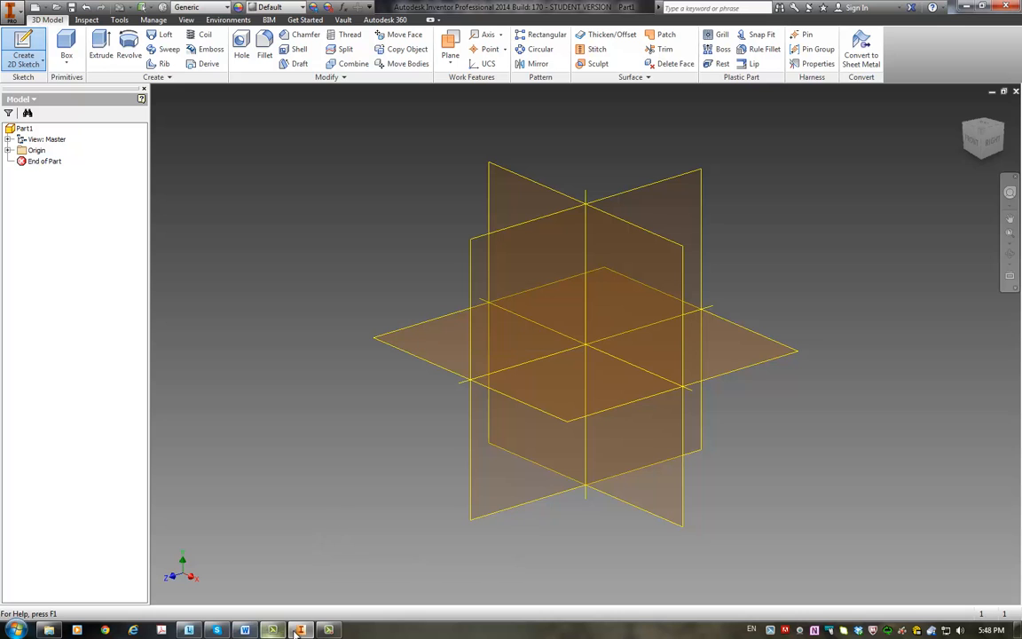
Step: Switch to the MET_240_HW#02 document in Word, examine the dimensioned Tiger Head drawings, and return to Inventor
{"action": "left_click", "coordinate": [245, 630]}
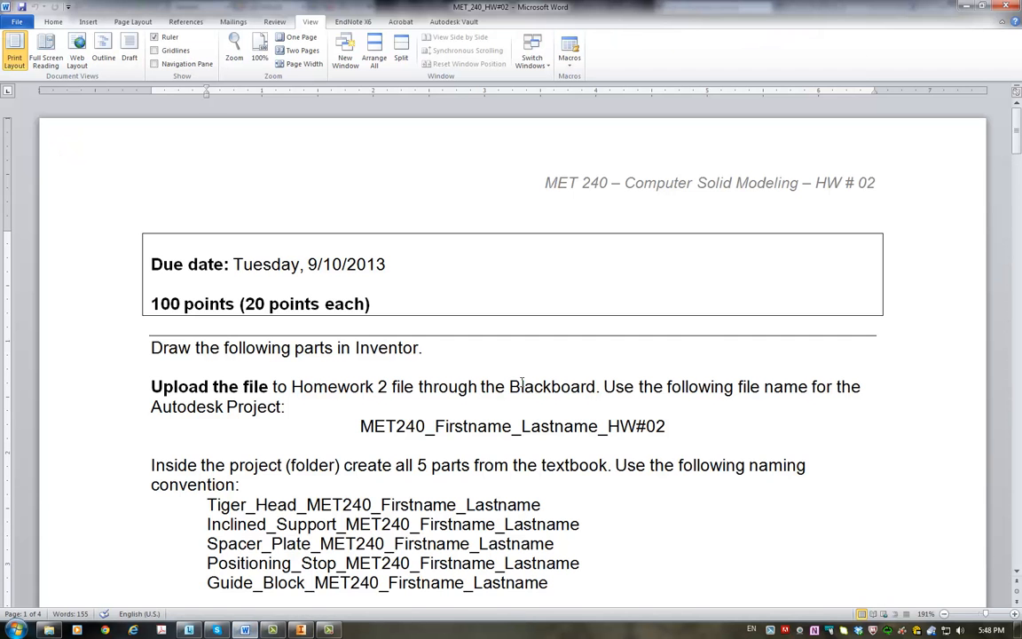
{"action": "scroll", "coordinate": [524, 382], "scroll_direction": "down", "scroll_amount": 15}
{"action": "scroll", "coordinate": [524, 383], "scroll_direction": "up", "scroll_amount": 3}
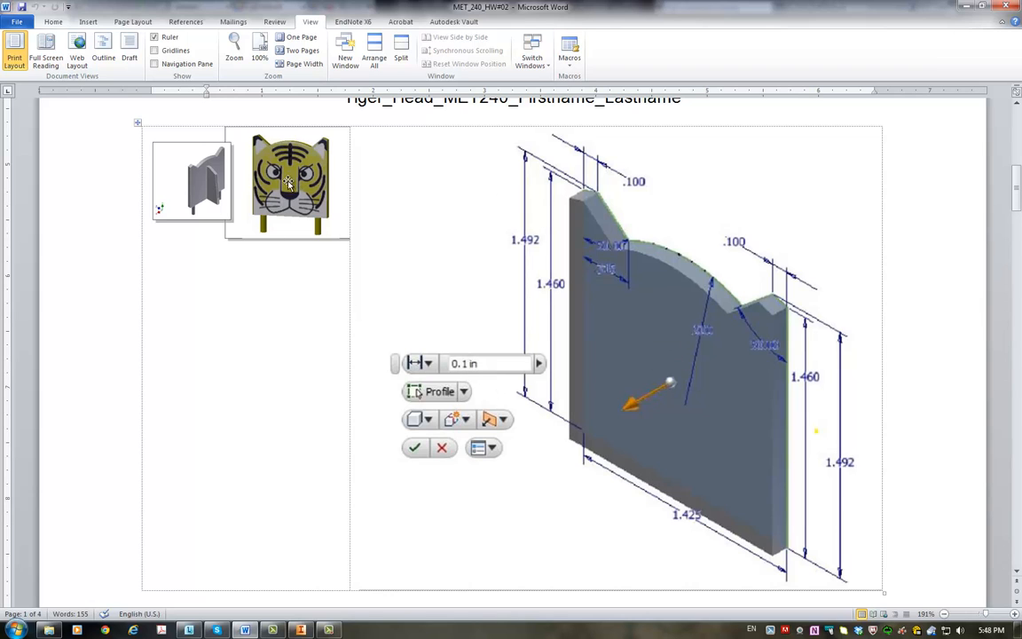
{"action": "scroll", "coordinate": [505, 226], "scroll_direction": "down", "scroll_amount": 8}
{"action": "scroll", "coordinate": [505, 226], "scroll_direction": "up", "scroll_amount": 2}
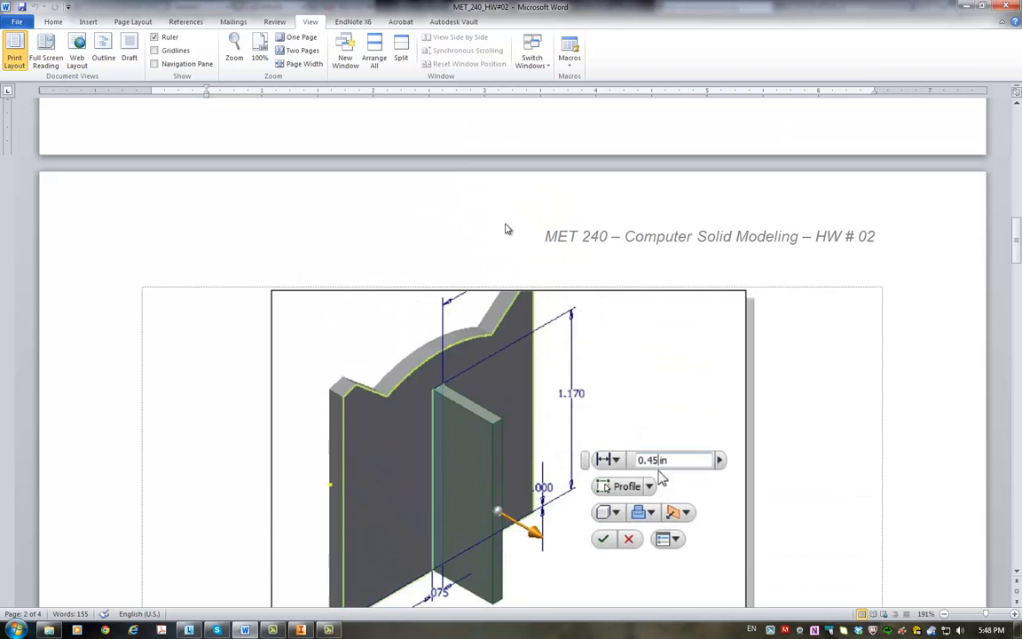
{"action": "scroll", "coordinate": [484, 226], "scroll_direction": "up", "scroll_amount": 8}
{"action": "scroll", "coordinate": [484, 227], "scroll_direction": "down", "scroll_amount": 3}
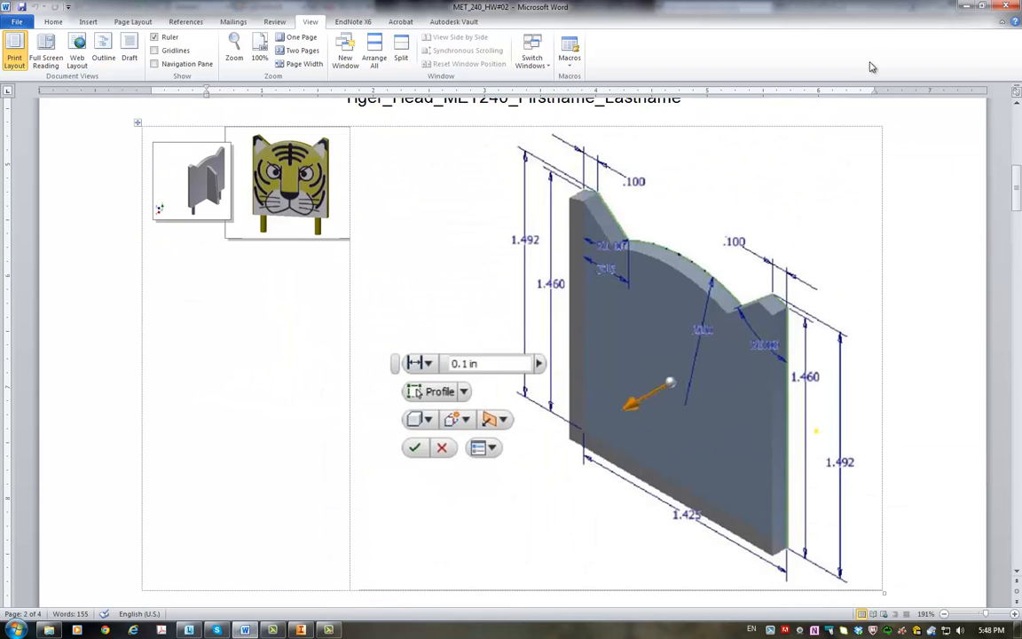
{"action": "left_click", "coordinate": [965, 7]}
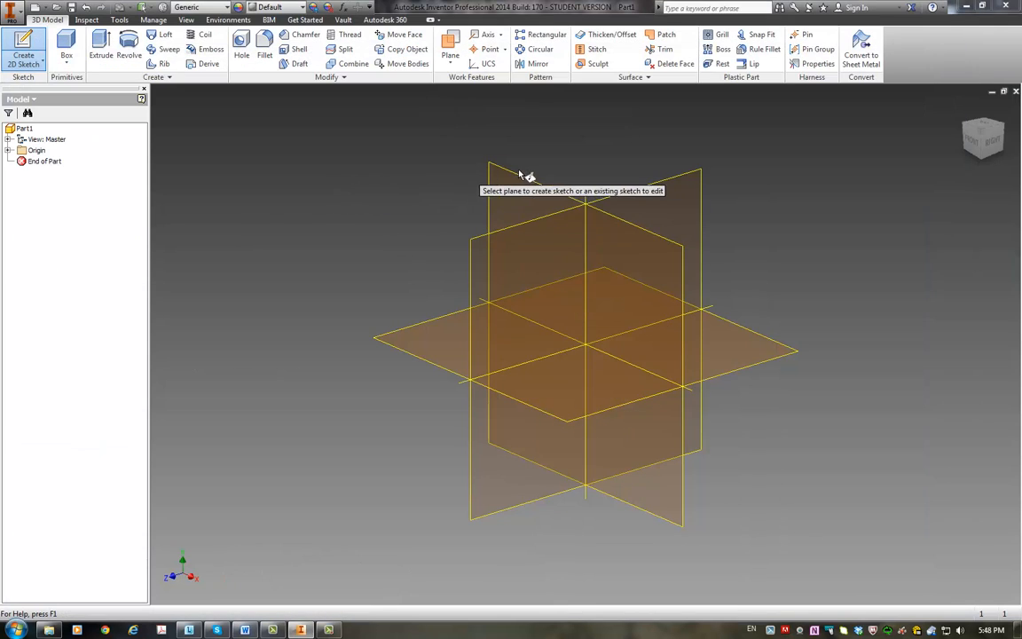
Step: Place the new 2D sketch on the XY Plane from the part's Origin folder
{"action": "left_click", "coordinate": [8, 150]}
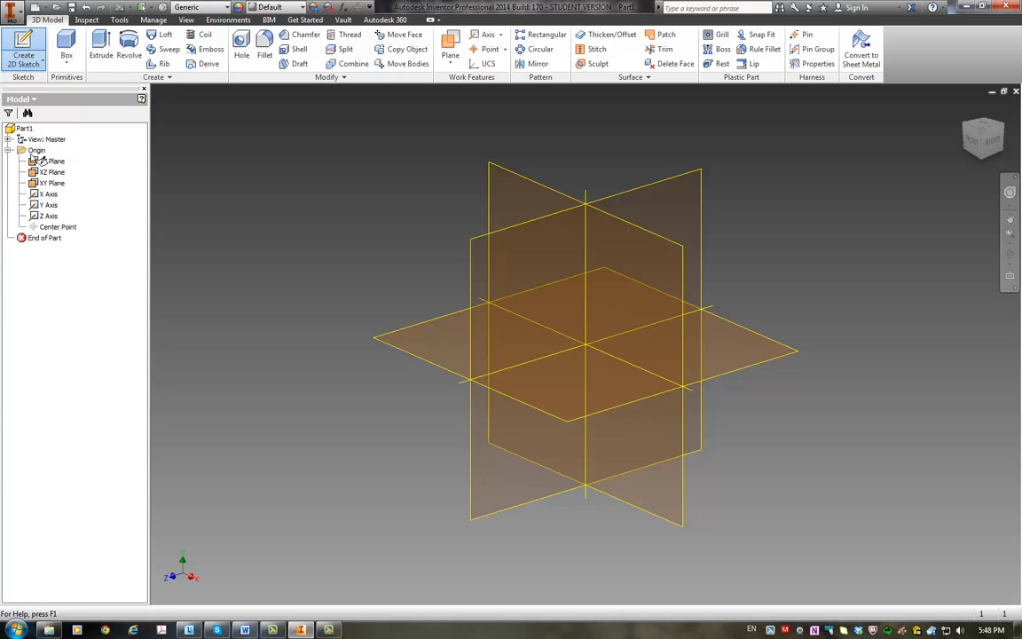
{"action": "left_click", "coordinate": [50, 171]}
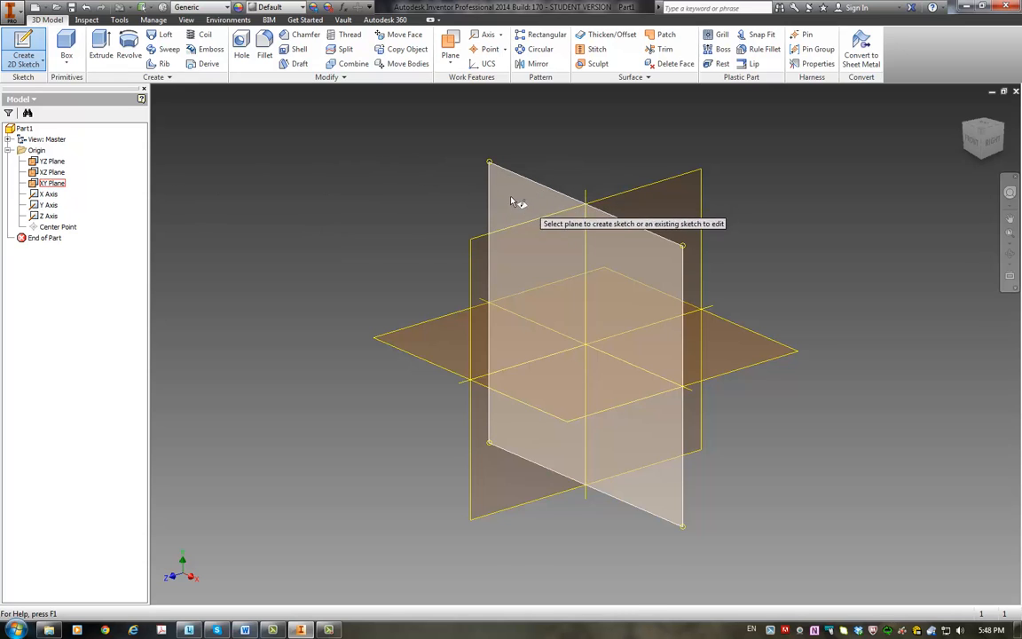
{"action": "left_click", "coordinate": [51, 184]}
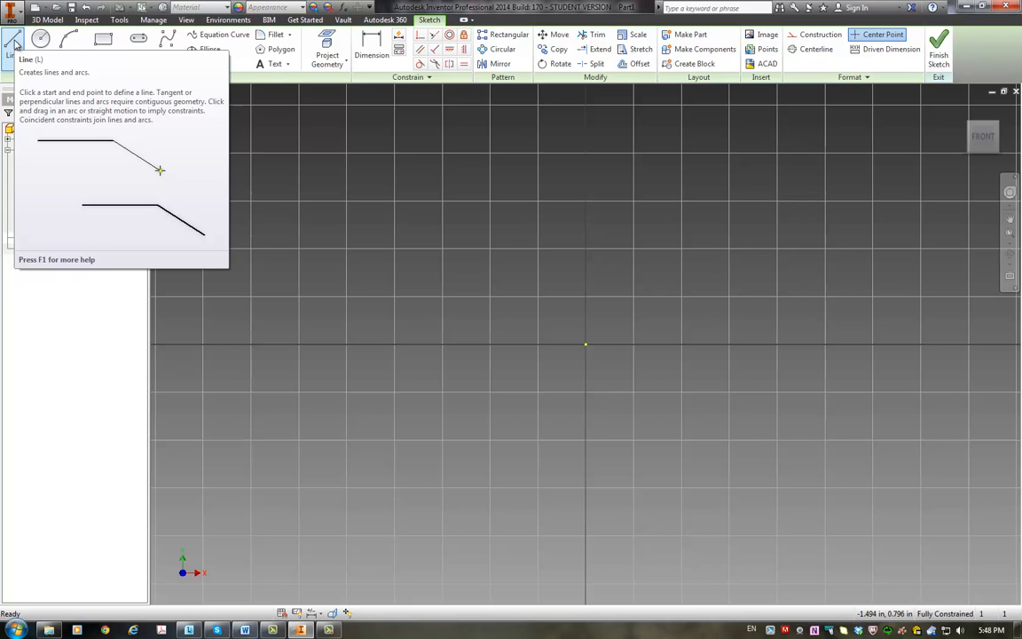
Step: Draw the base line from X 0, Y 0 to X 1.425, Y 0 using Precise Input, and end the Line command
{"action": "left_click", "coordinate": [14, 41]}
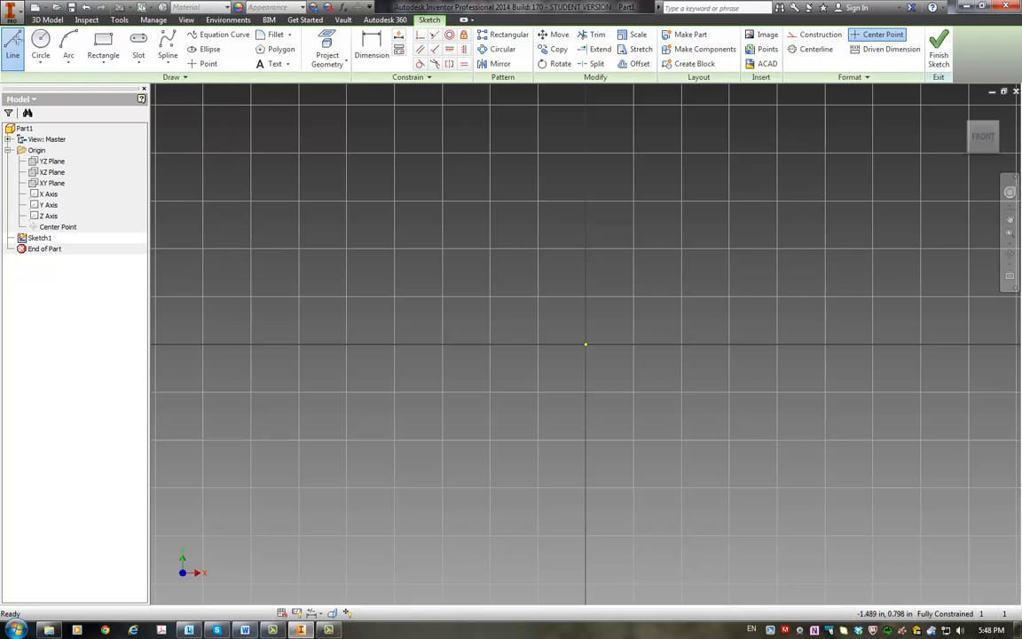
{"action": "left_click", "coordinate": [177, 78]}
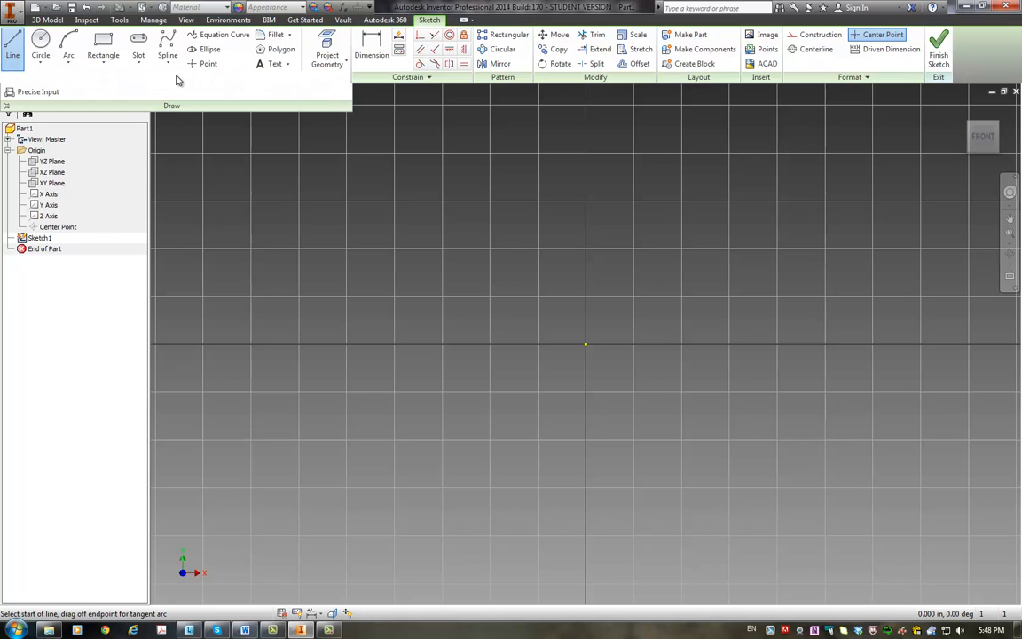
{"action": "left_click", "coordinate": [38, 94]}
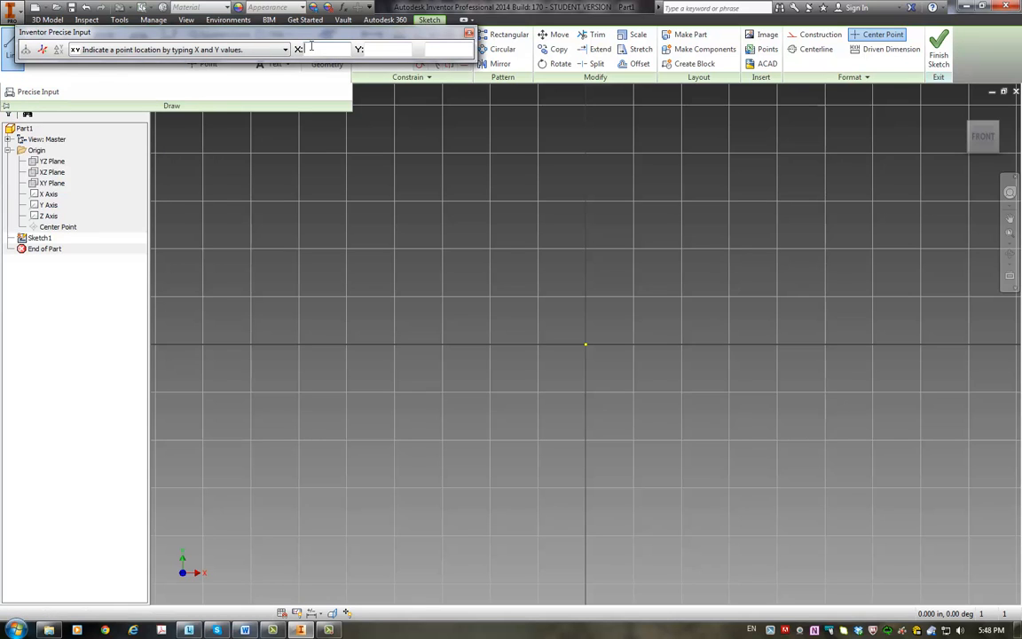
{"action": "type", "text": "0"}
{"action": "type", "text": "0"}
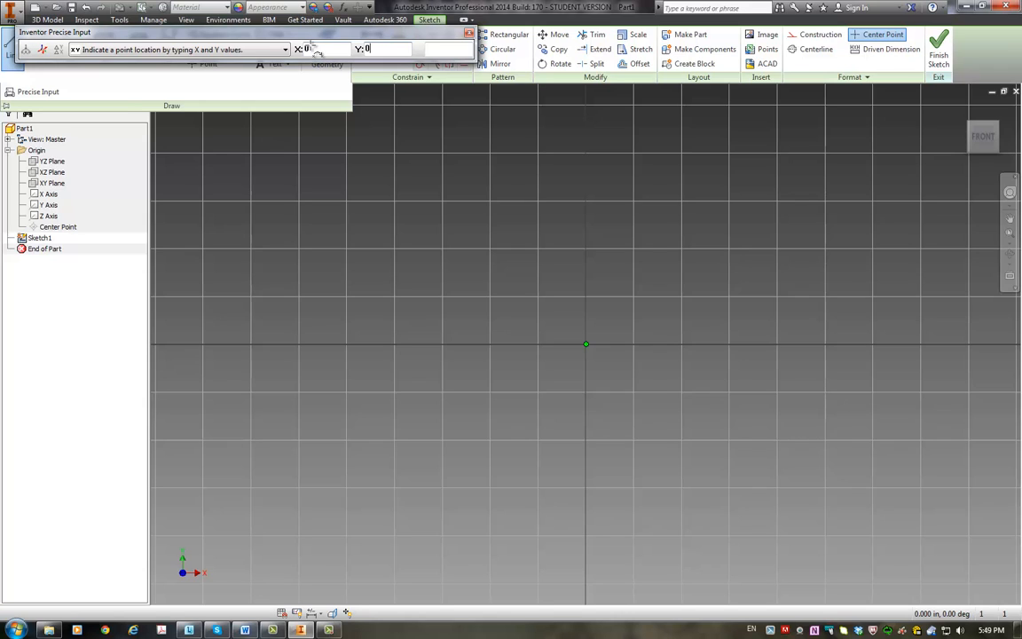
{"action": "key", "text": "Return"}
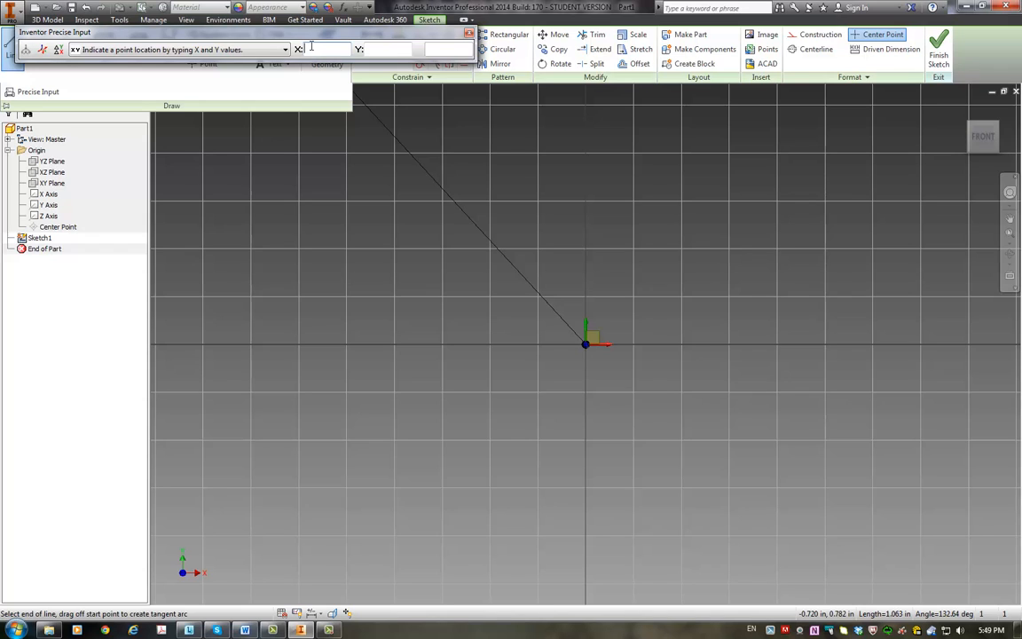
{"action": "type", "text": "1"}
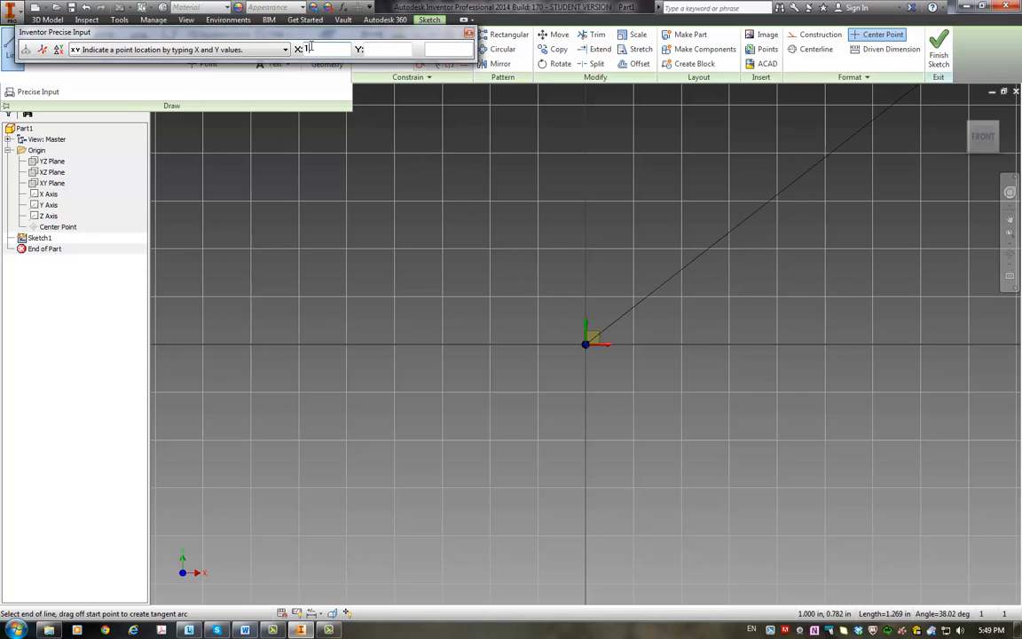
{"action": "type", "text": ".425"}
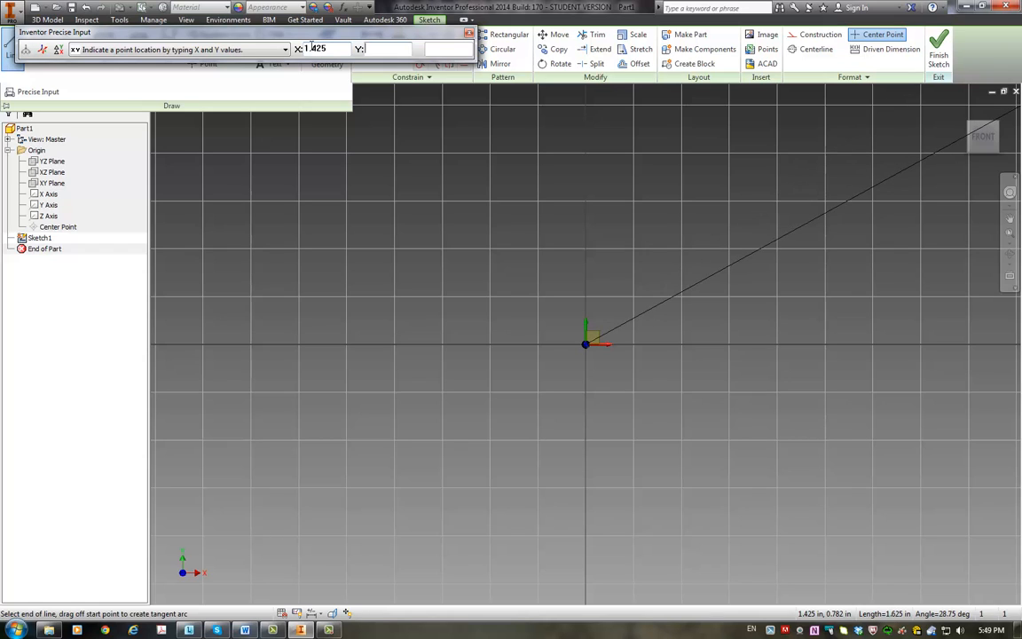
{"action": "type", "text": "0"}
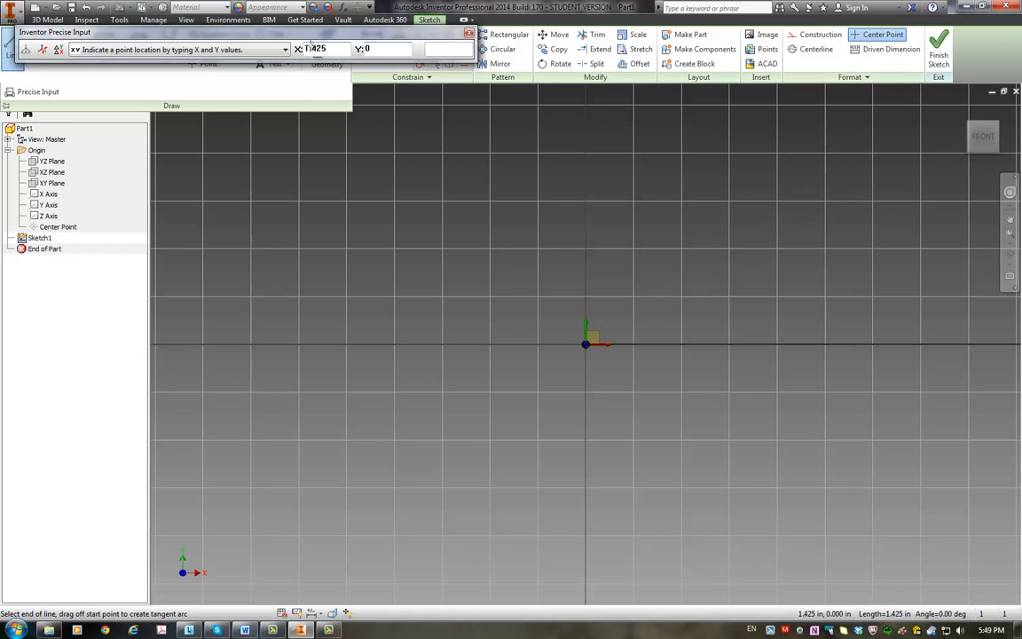
{"action": "key", "text": "Return"}
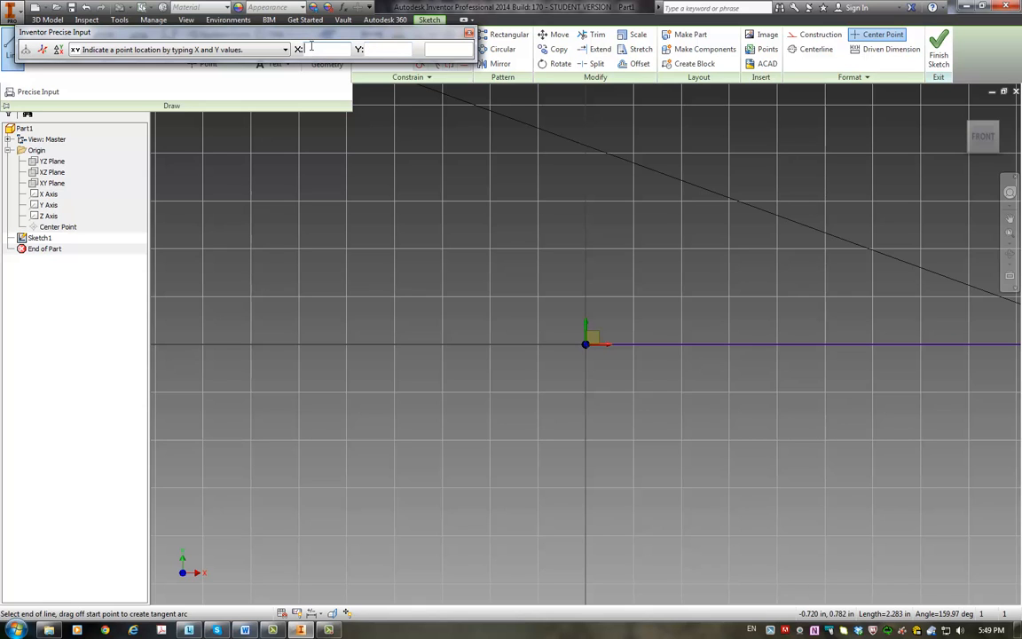
{"action": "left_click", "coordinate": [470, 33]}
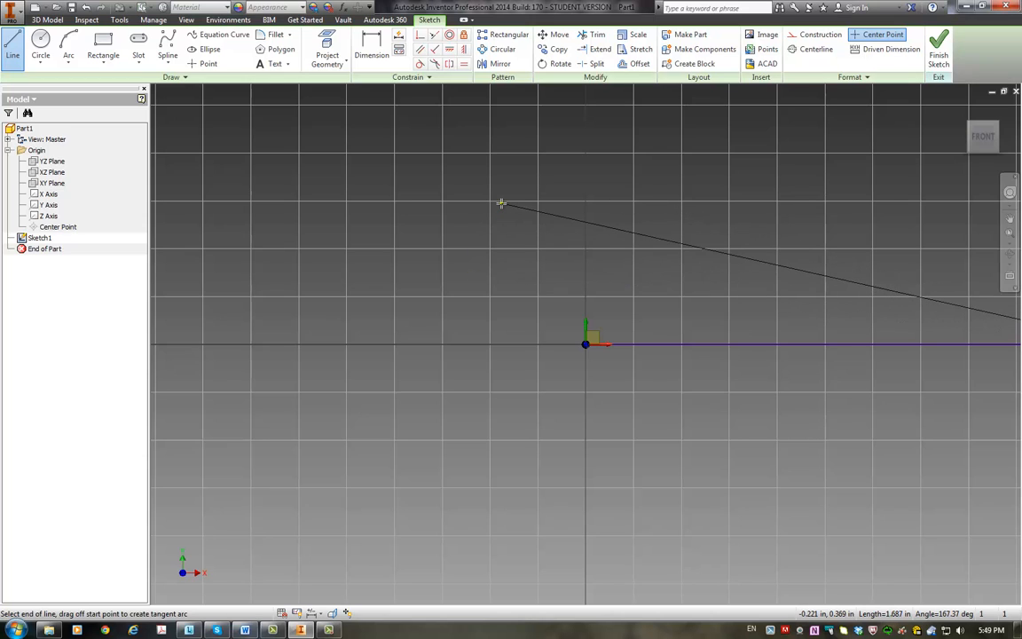
{"action": "key", "text": "Escape"}
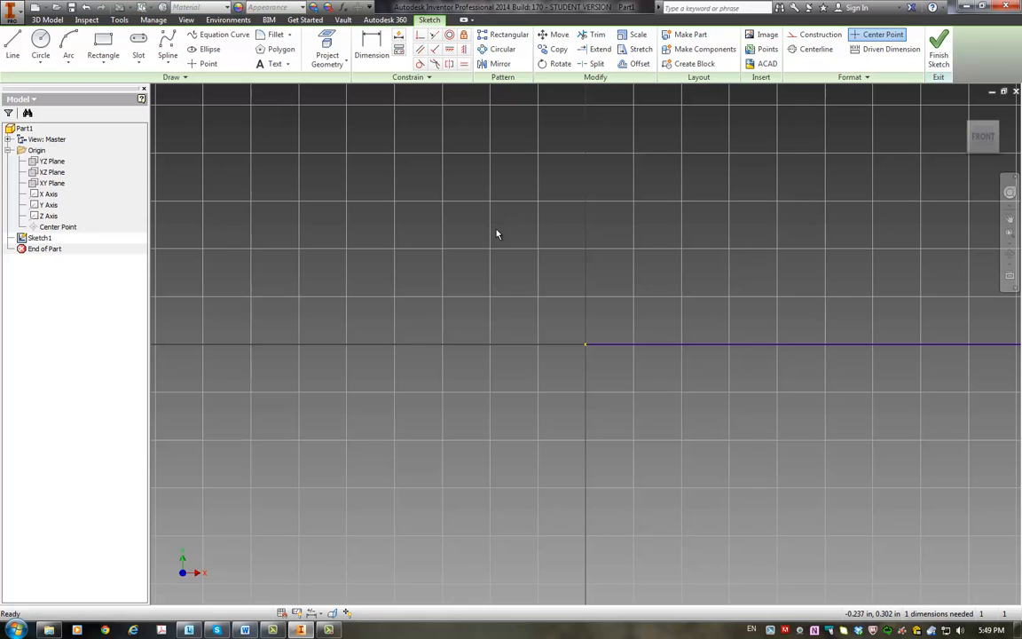
Step: Draw connected lines from the origin: about 1.02 in straight up, a short slope up to an ear tip, and a longer slope down inward
{"action": "key", "text": "Home"}
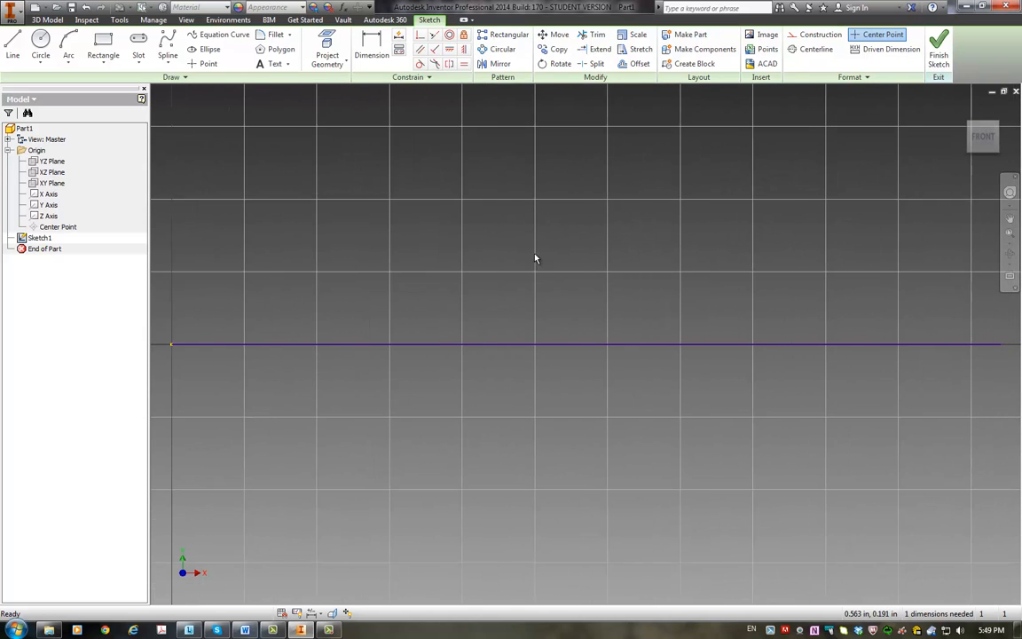
{"action": "scroll", "coordinate": [535, 259], "scroll_direction": "down", "scroll_amount": 3}
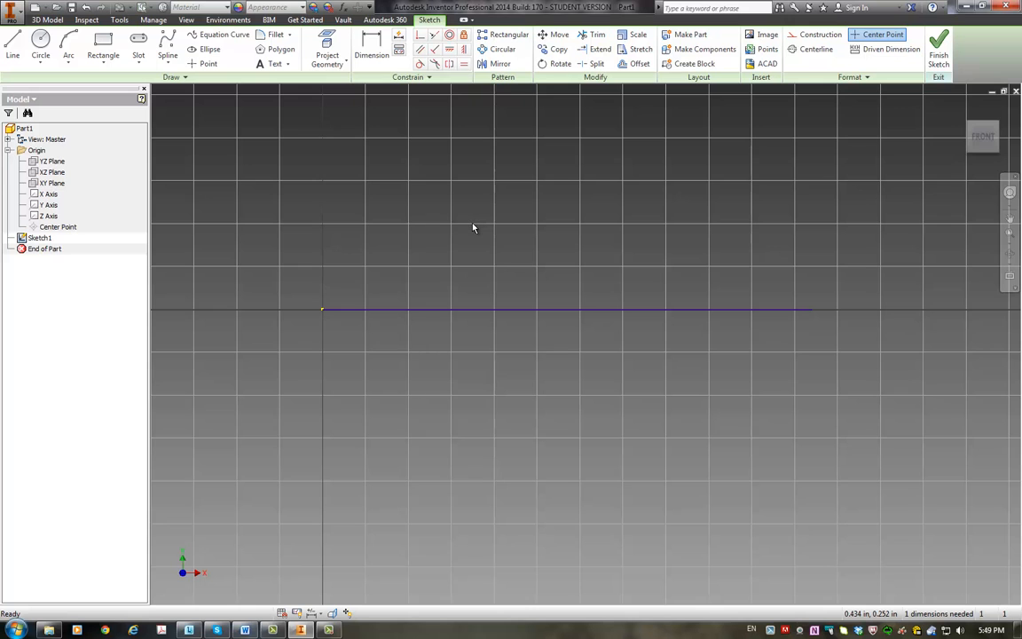
{"action": "mouse_move", "coordinate": [473, 228]}
{"action": "middle_mouse_down"}
{"action": "mouse_move", "coordinate": [466, 259]}
{"action": "mouse_move", "coordinate": [494, 448]}
{"action": "mouse_move", "coordinate": [498, 322]}
{"action": "mouse_move", "coordinate": [479, 271]}
{"action": "mouse_move", "coordinate": [481, 432]}
{"action": "middle_mouse_up"}
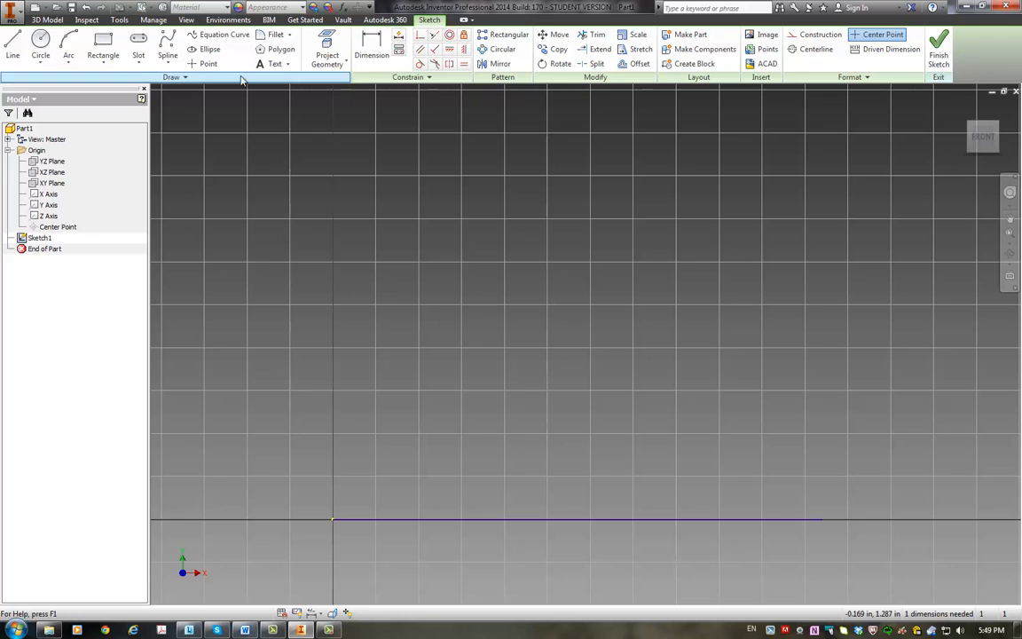
{"action": "left_click", "coordinate": [11, 47]}
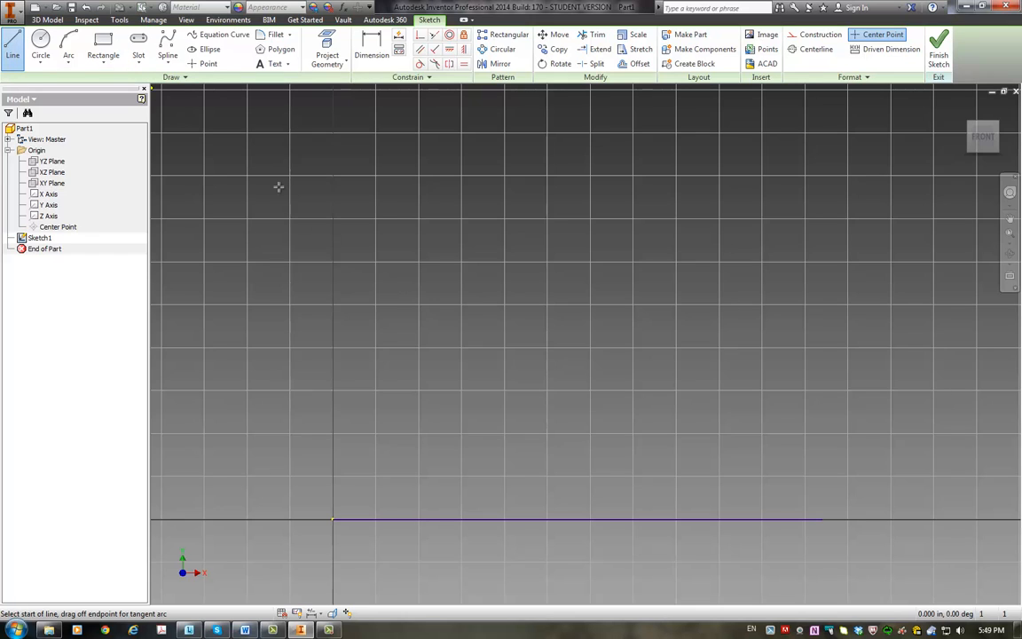
{"action": "left_click", "coordinate": [333, 518]}
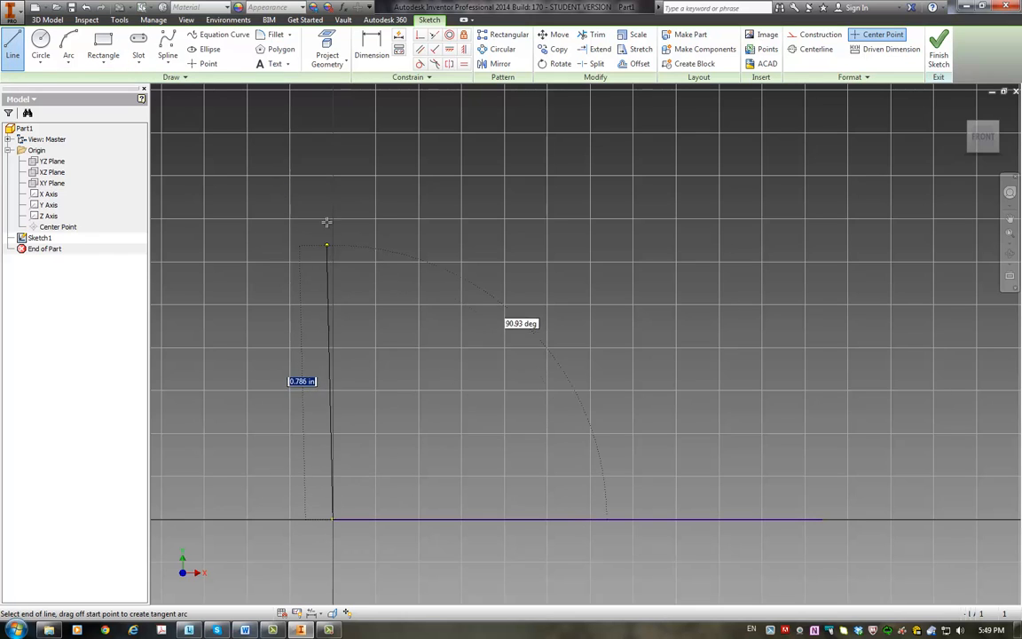
{"action": "left_click", "coordinate": [333, 169]}
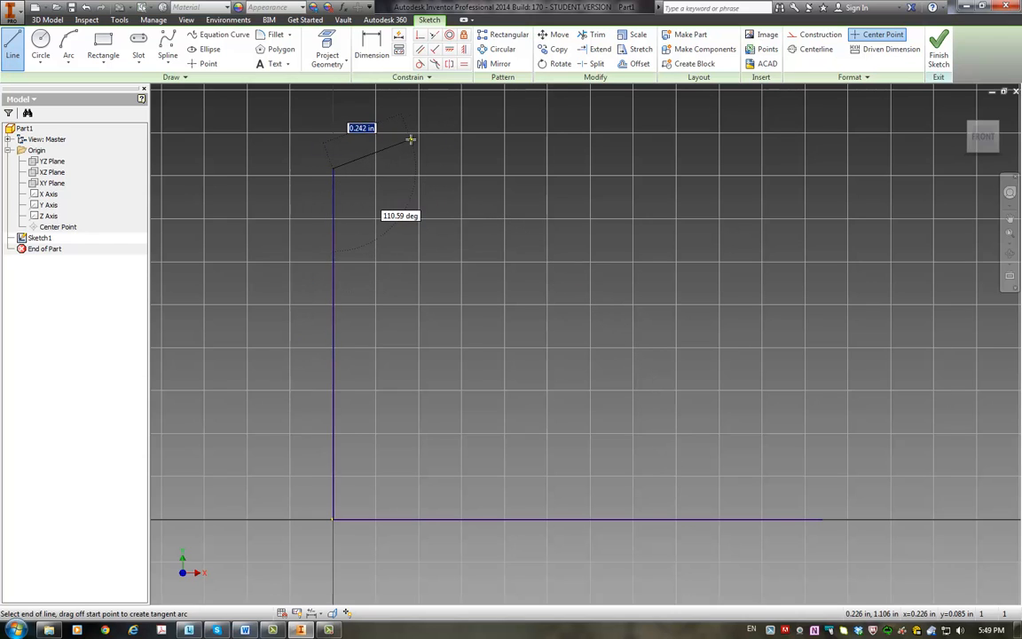
{"action": "left_click", "coordinate": [380, 140]}
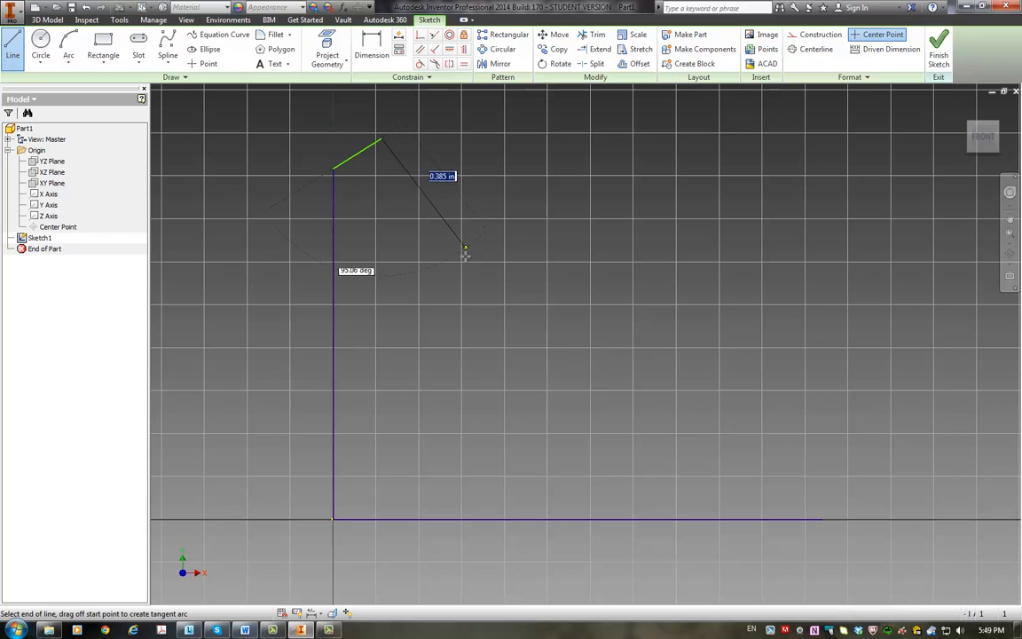
{"action": "left_click", "coordinate": [482, 299]}
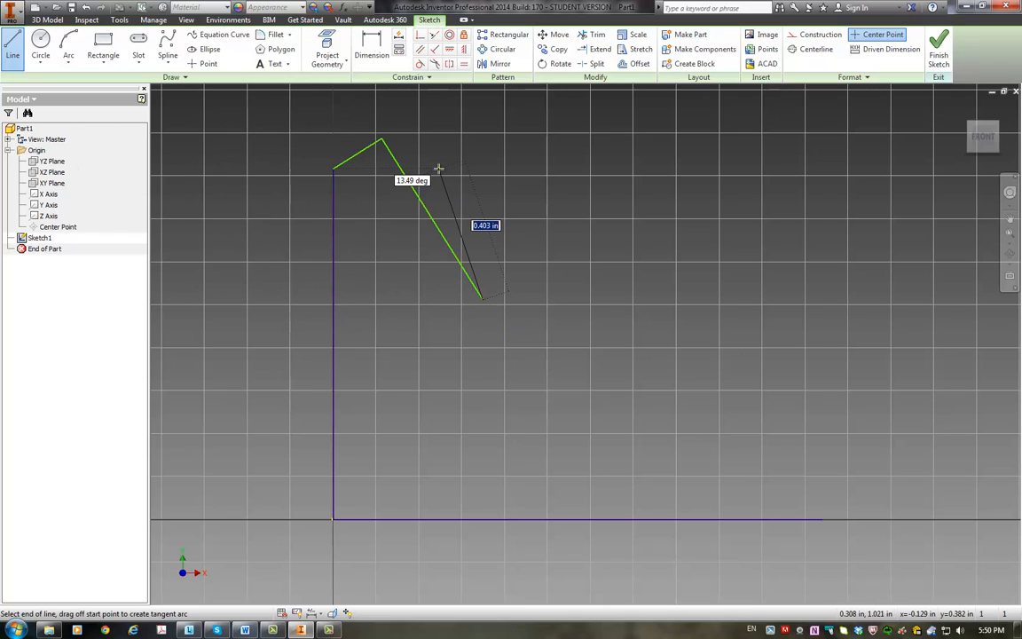
{"action": "key", "text": "Escape"}
Step: Draw connected lines from the base line's free end: about 1.2 in straight up, about 0.26 in sloping down inward, and a longer downward slope
{"action": "left_click", "coordinate": [14, 48]}
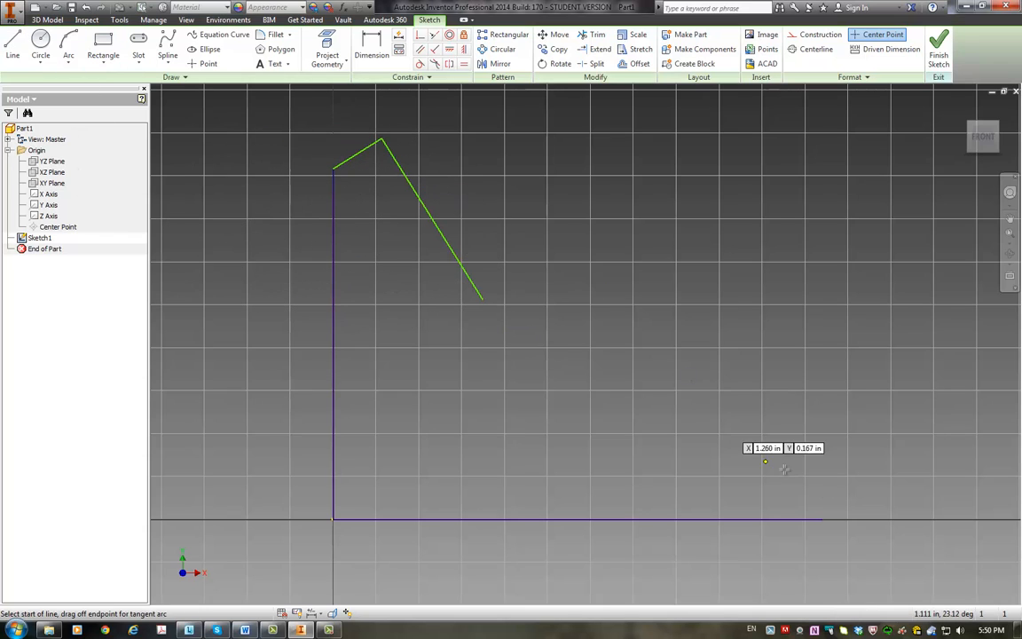
{"action": "left_click", "coordinate": [822, 519]}
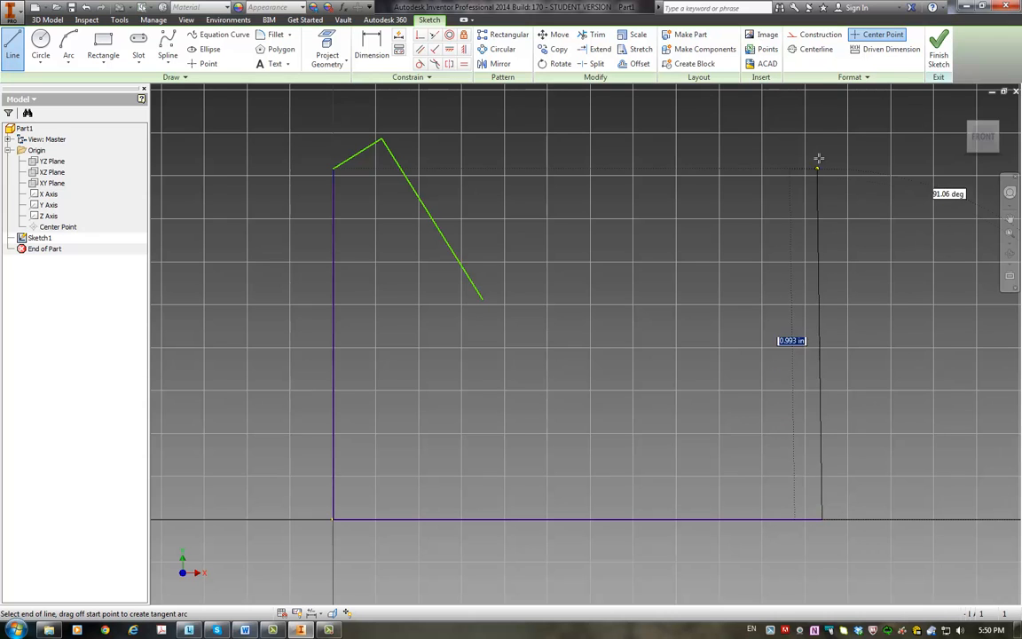
{"action": "left_click", "coordinate": [821, 106]}
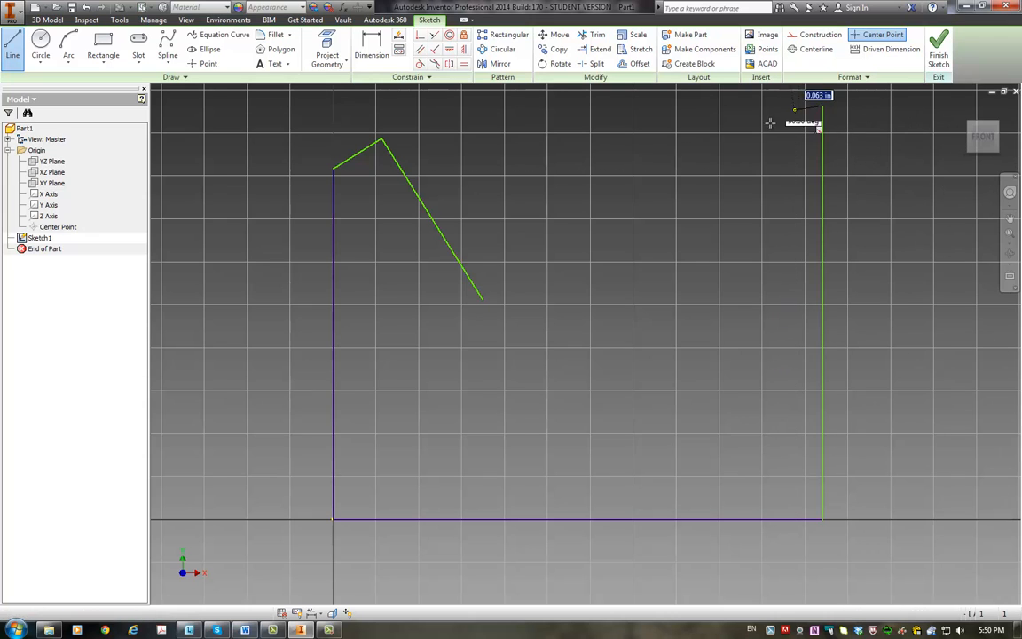
{"action": "left_click", "coordinate": [763, 174]}
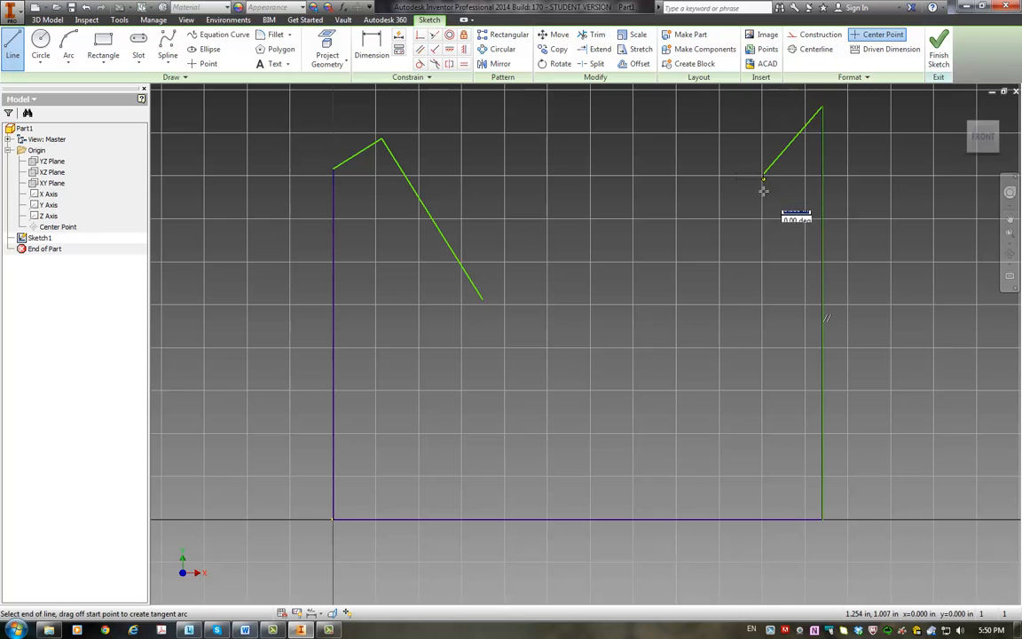
{"action": "left_click", "coordinate": [691, 340]}
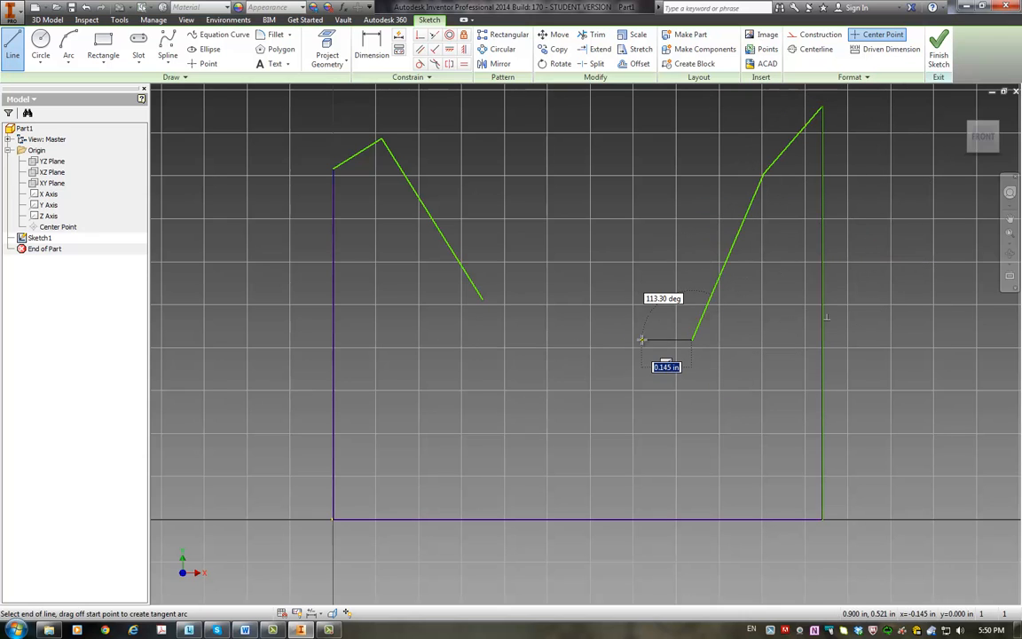
{"action": "key", "text": "Escape"}
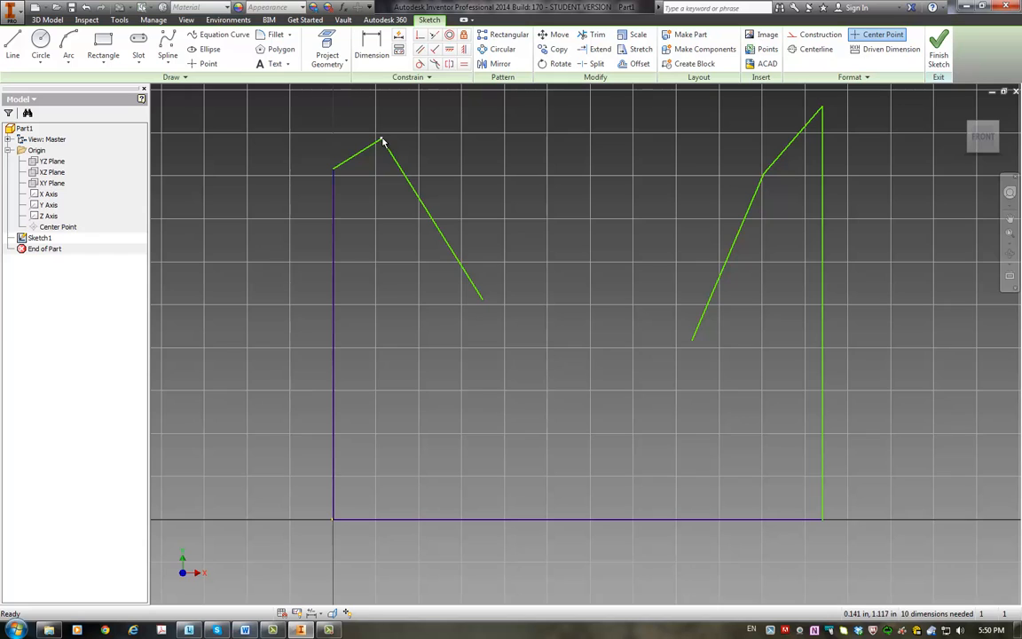
Step: Reshape both ears by moving the left ear tip and the right ear's inner corner and lower endpoint inward toward the head's centre
{"action": "mouse_move", "coordinate": [381, 142]}
{"action": "left_mouse_down"}
{"action": "mouse_move", "coordinate": [447, 133]}
{"action": "mouse_move", "coordinate": [402, 134]}
{"action": "mouse_move", "coordinate": [422, 123]}
{"action": "mouse_move", "coordinate": [507, 123]}
{"action": "mouse_move", "coordinate": [402, 153]}
{"action": "mouse_move", "coordinate": [420, 142]}
{"action": "mouse_move", "coordinate": [413, 156]}
{"action": "mouse_move", "coordinate": [413, 142]}
{"action": "left_mouse_up"}
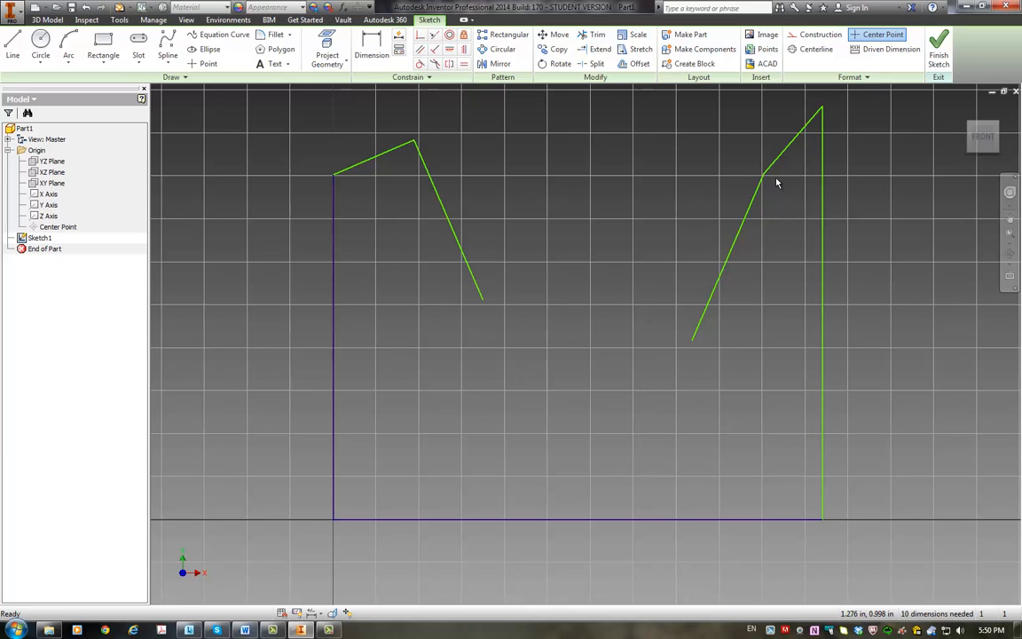
{"action": "mouse_move", "coordinate": [763, 175]}
{"action": "left_mouse_down"}
{"action": "mouse_move", "coordinate": [710, 144]}
{"action": "mouse_move", "coordinate": [720, 151]}
{"action": "left_mouse_up"}
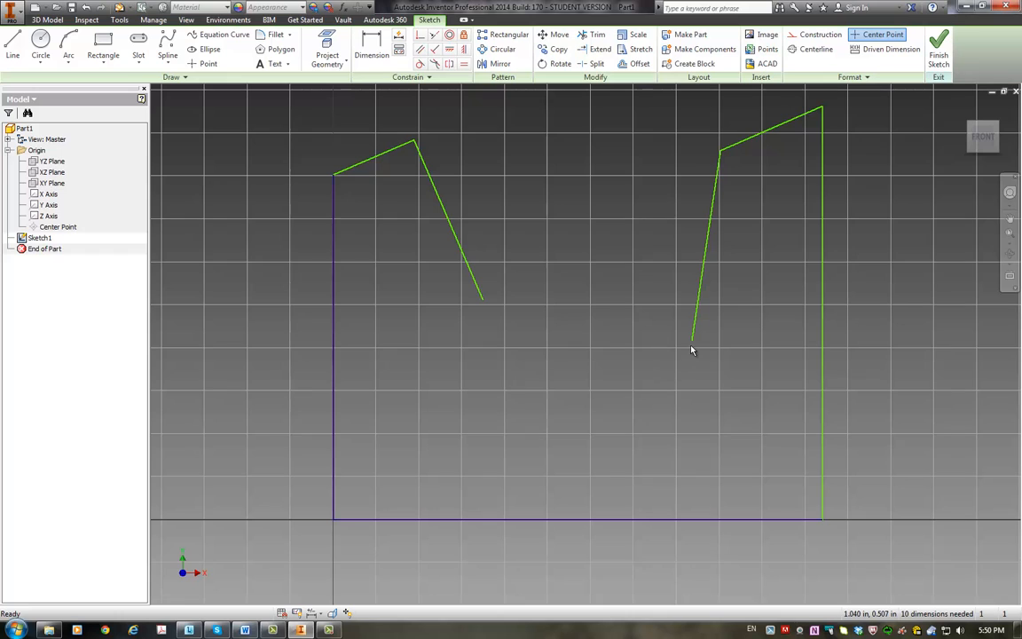
{"action": "left_click_drag", "start_coordinate": [673, 330], "coordinate": [628, 308]}
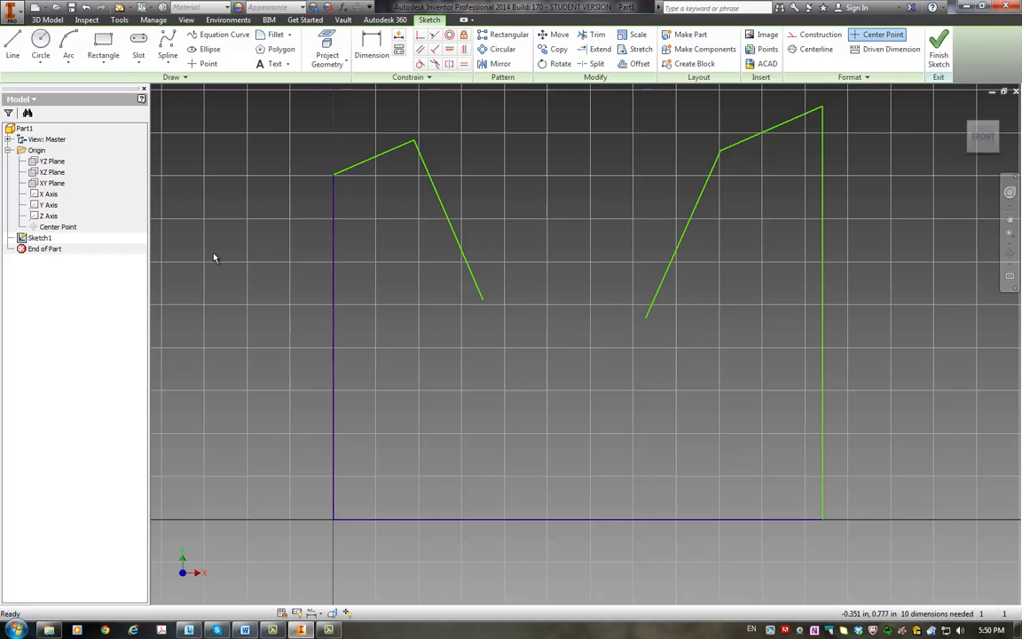
Step: Dimension the horizontal base line at 1.425 in, placing the dimension below it
{"action": "left_click", "coordinate": [370, 48]}
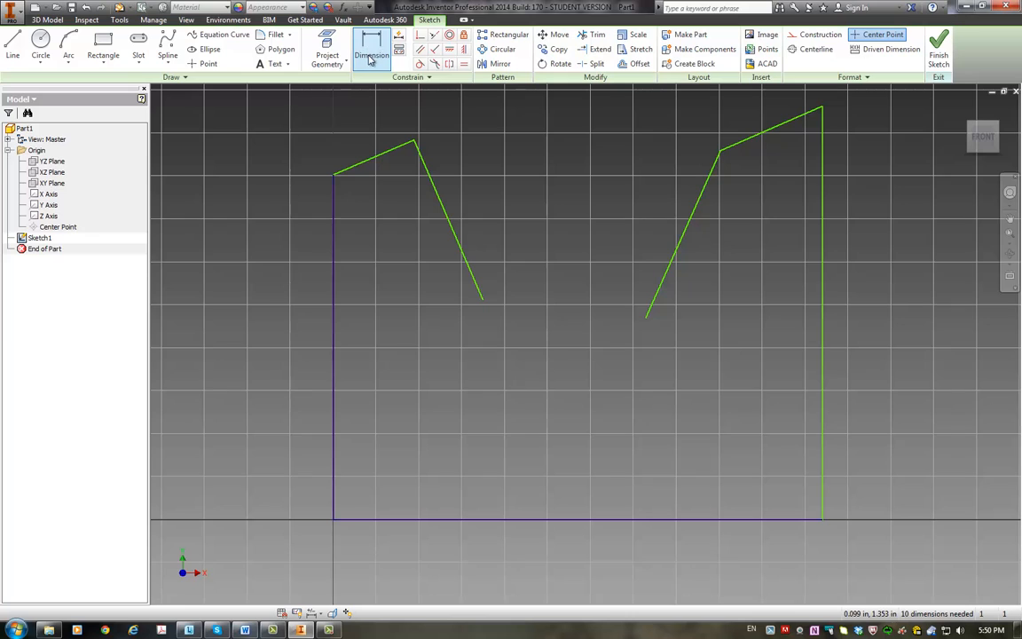
{"action": "left_click", "coordinate": [551, 523]}
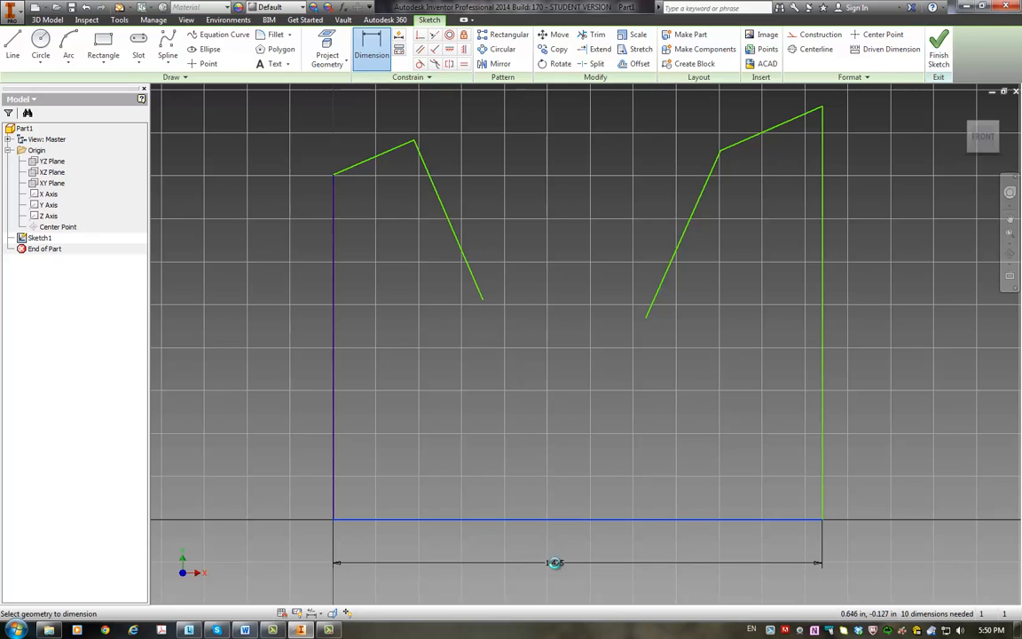
{"action": "left_click", "coordinate": [554, 562]}
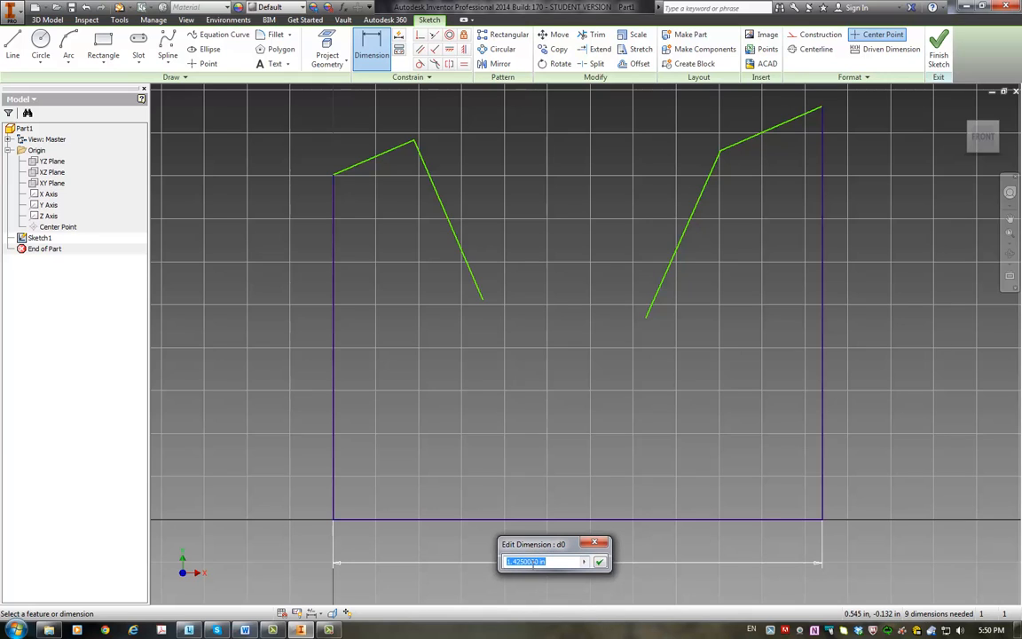
{"action": "key", "text": "Return"}
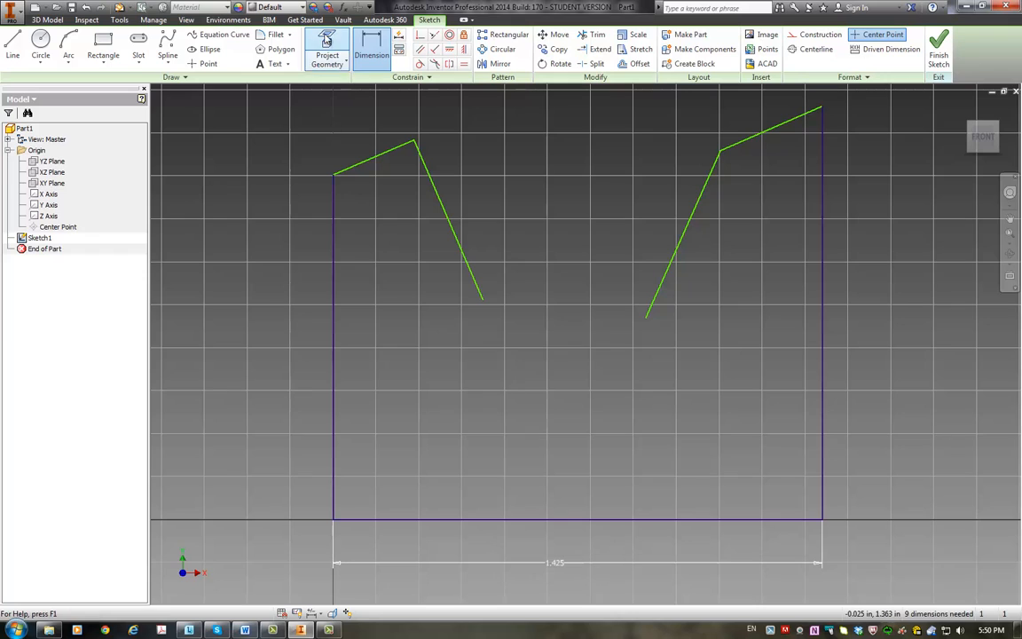
Step: Dimension the left vertical line at 1.46 in, placing the dimension outside the outline
{"action": "left_click", "coordinate": [372, 51]}
{"action": "left_click", "coordinate": [333, 288]}
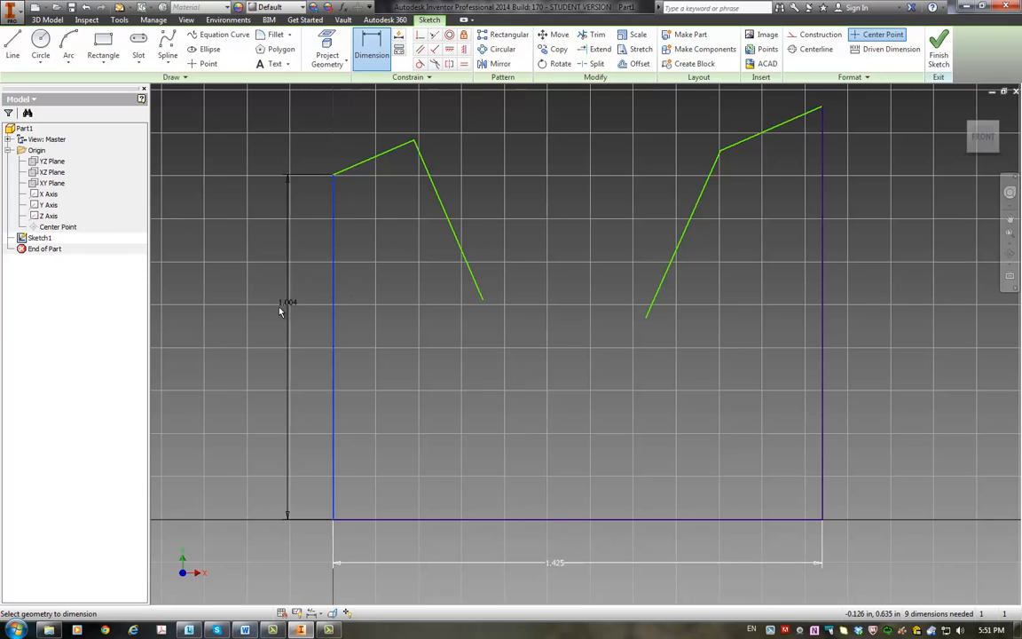
{"action": "left_click", "coordinate": [279, 311]}
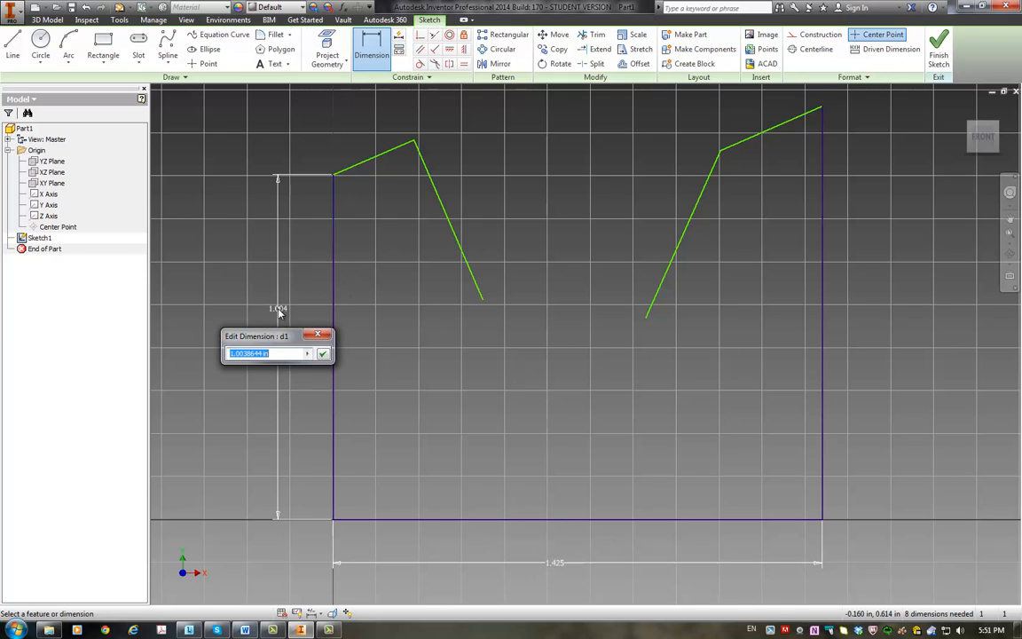
{"action": "type", "text": "1.46"}
{"action": "key", "text": "Return"}
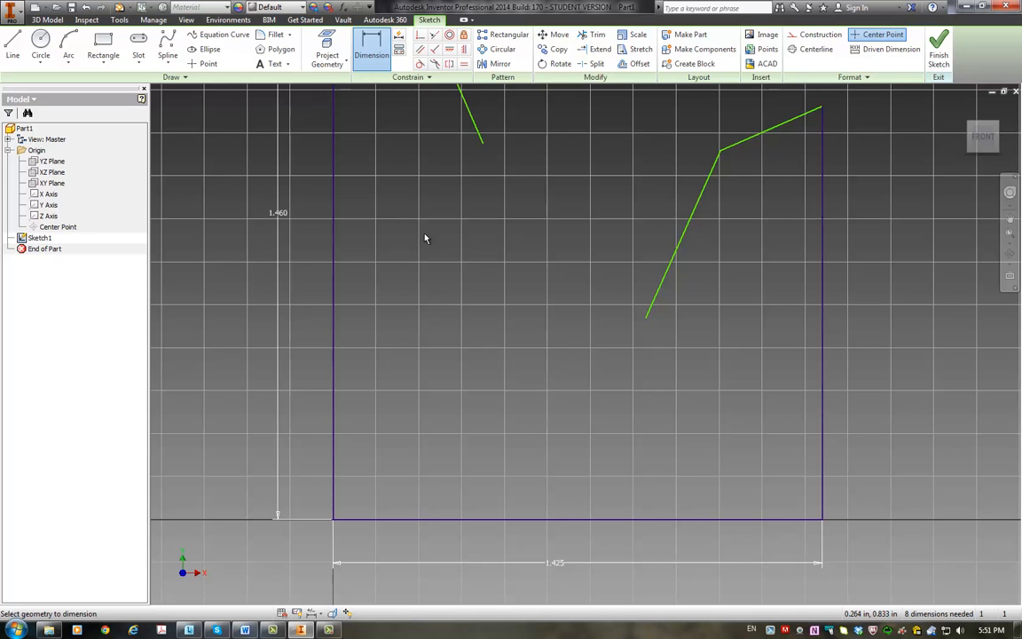
Step: Dimension the right vertical line at 1.46 in, placing the dimension outside the outline
{"action": "scroll", "coordinate": [425, 237], "scroll_direction": "down", "scroll_amount": 3}
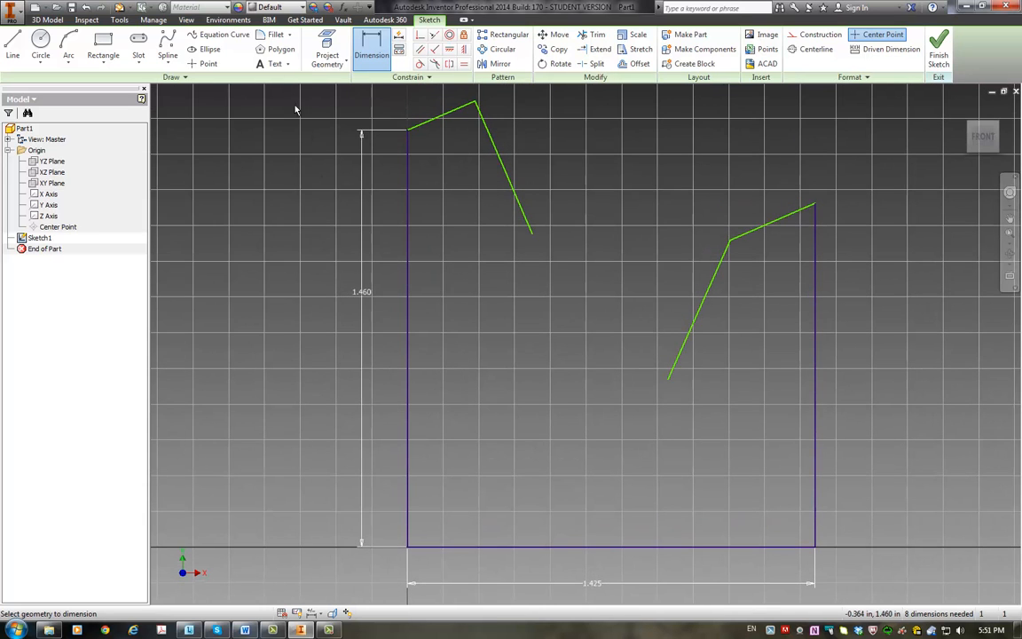
{"action": "left_click", "coordinate": [817, 396]}
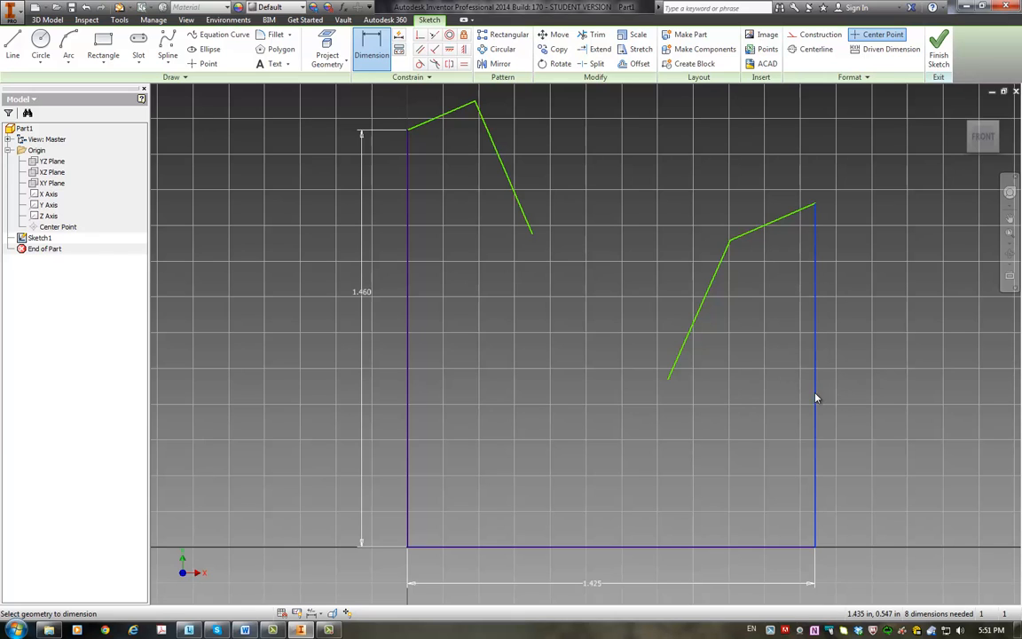
{"action": "left_click", "coordinate": [864, 388]}
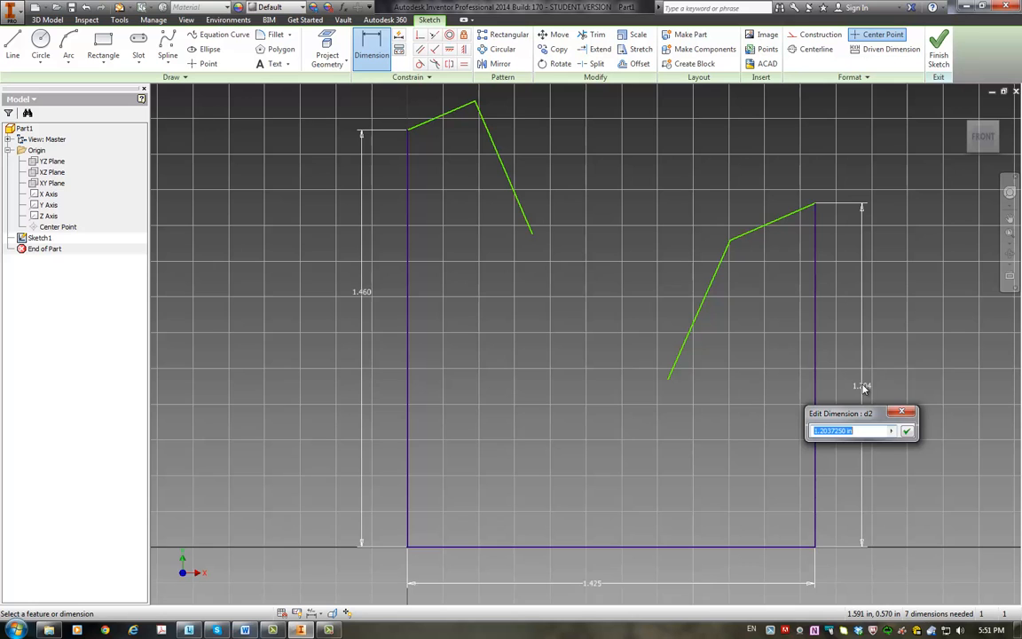
{"action": "type", "text": "1.46"}
{"action": "key", "text": "Return"}
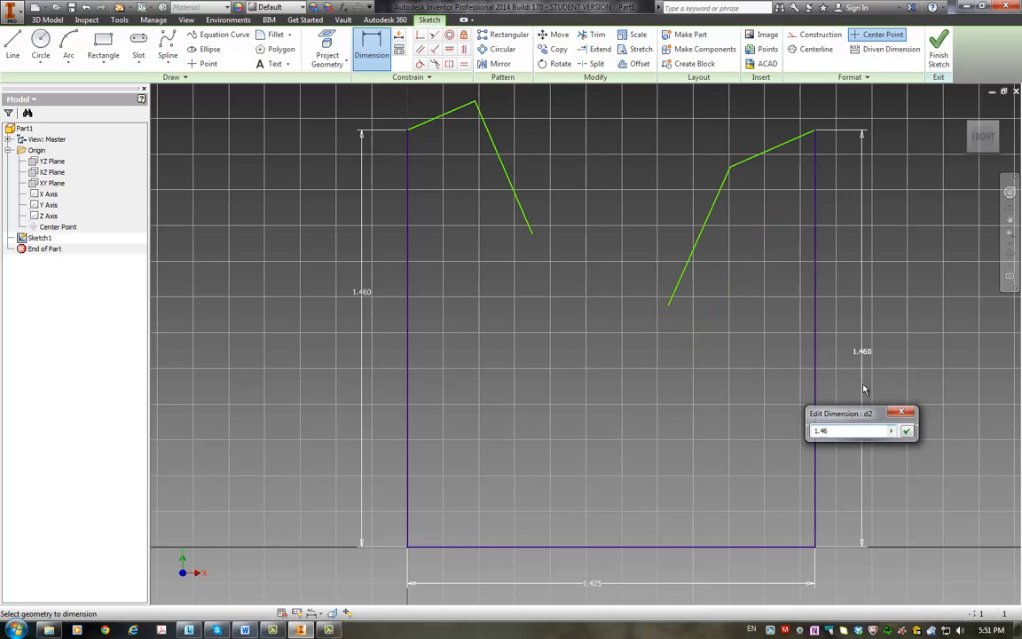
Step: Dimension the left ear tip's height above the base line at 1.492 in, outside the existing left dimension
{"action": "scroll", "coordinate": [865, 388], "scroll_direction": "down", "scroll_amount": 3}
{"action": "scroll", "coordinate": [736, 333], "scroll_direction": "up", "scroll_amount": 5}
{"action": "scroll", "coordinate": [736, 332], "scroll_direction": "up", "scroll_amount": 2}
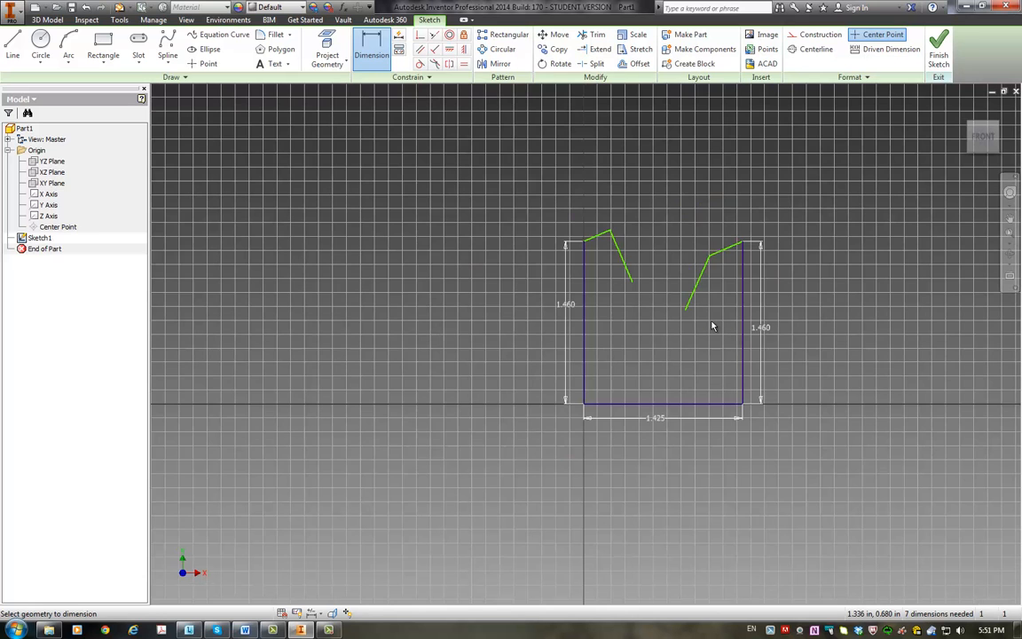
{"action": "scroll", "coordinate": [712, 327], "scroll_direction": "down", "scroll_amount": 3}
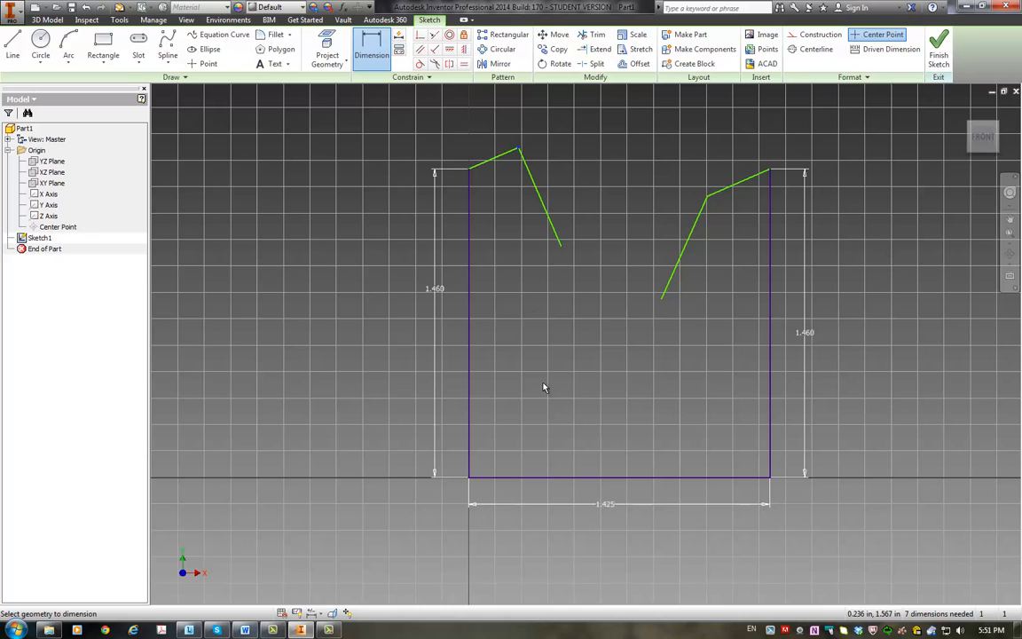
{"action": "left_click", "coordinate": [612, 480]}
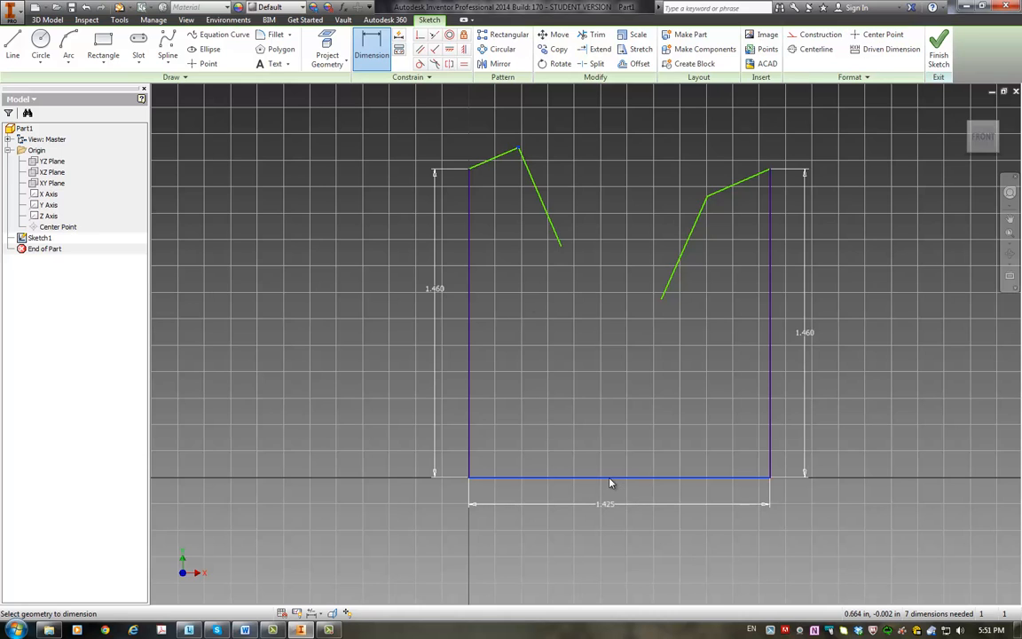
{"action": "left_click", "coordinate": [518, 148]}
{"action": "left_click", "coordinate": [360, 335]}
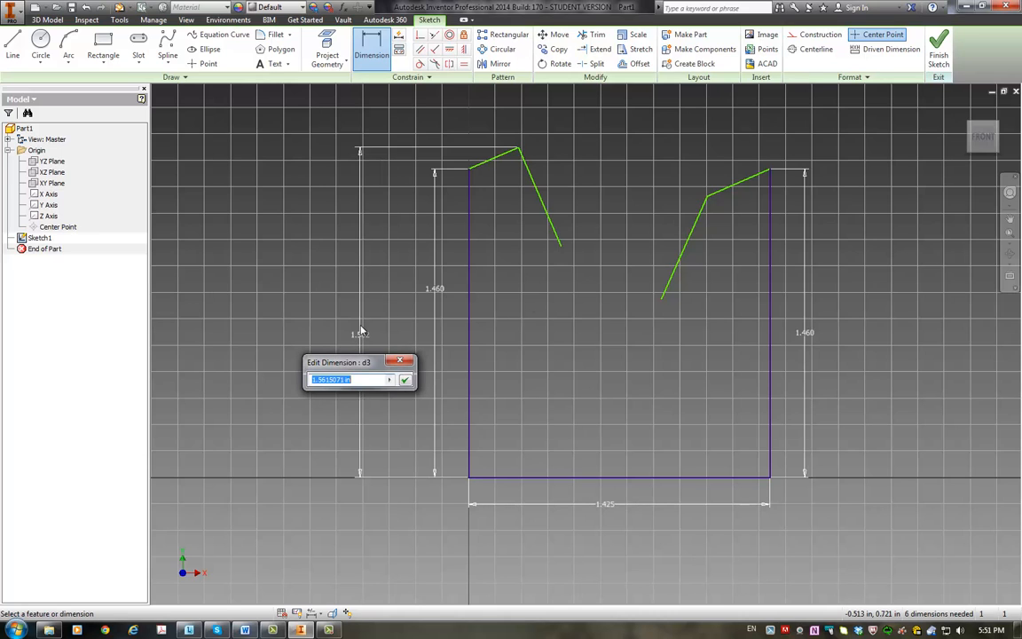
{"action": "type", "text": "1.492"}
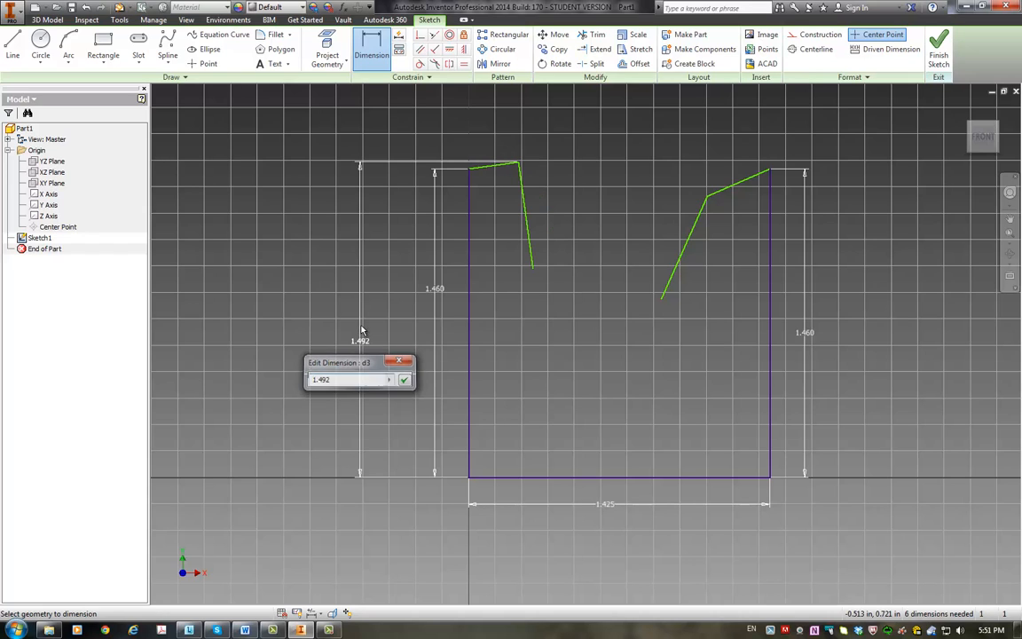
{"action": "key", "text": "Return"}
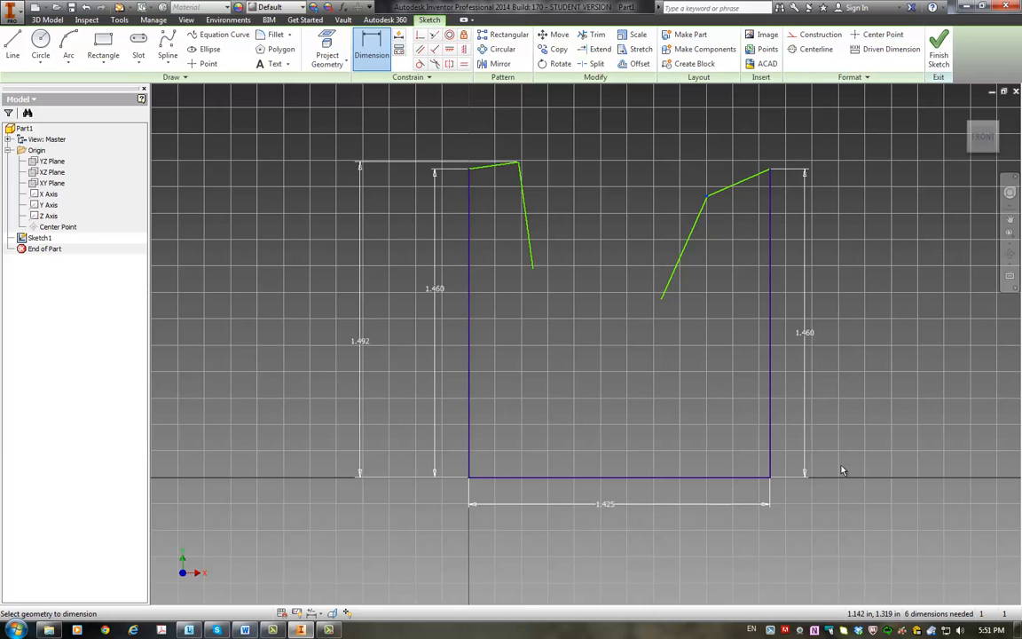
Step: Dimension the height of the right ear's peak above the base line at 1.492 in
{"action": "left_click", "coordinate": [724, 482]}
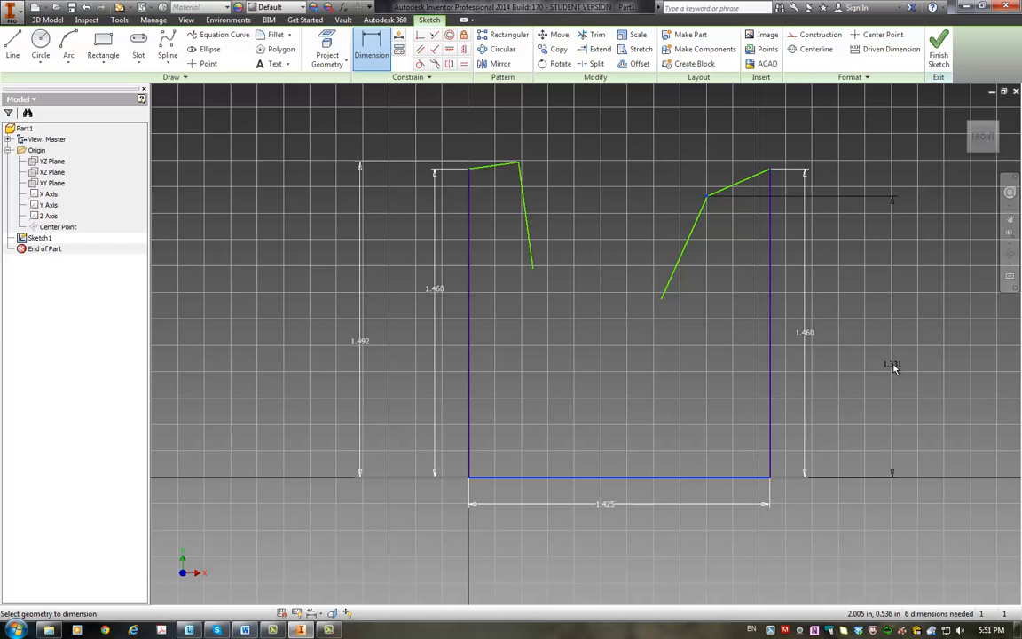
{"action": "left_click", "coordinate": [893, 364]}
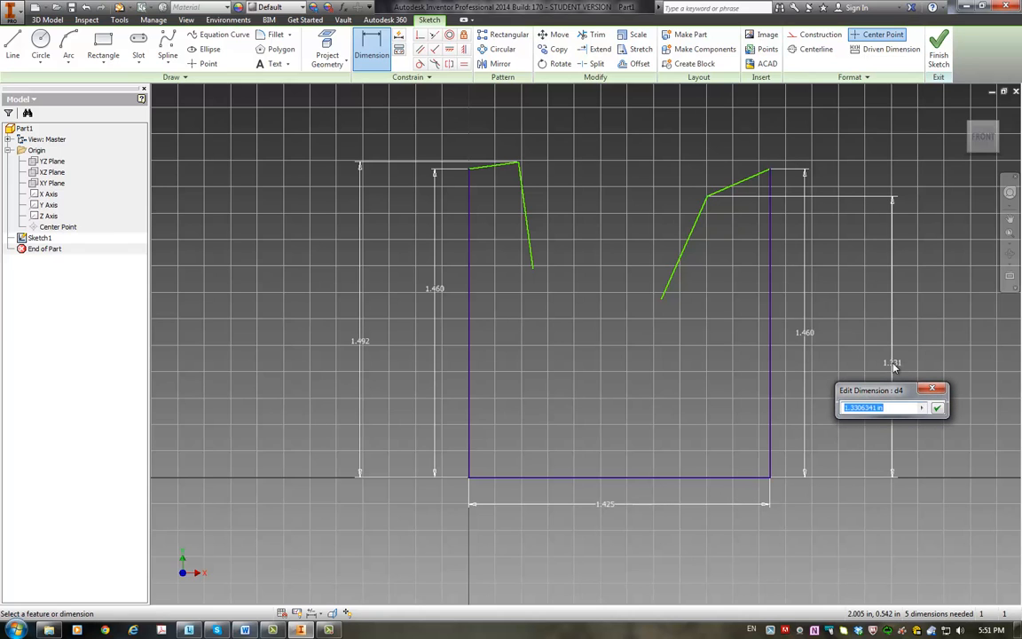
{"action": "type", "text": "1.492"}
{"action": "key", "text": "Return"}
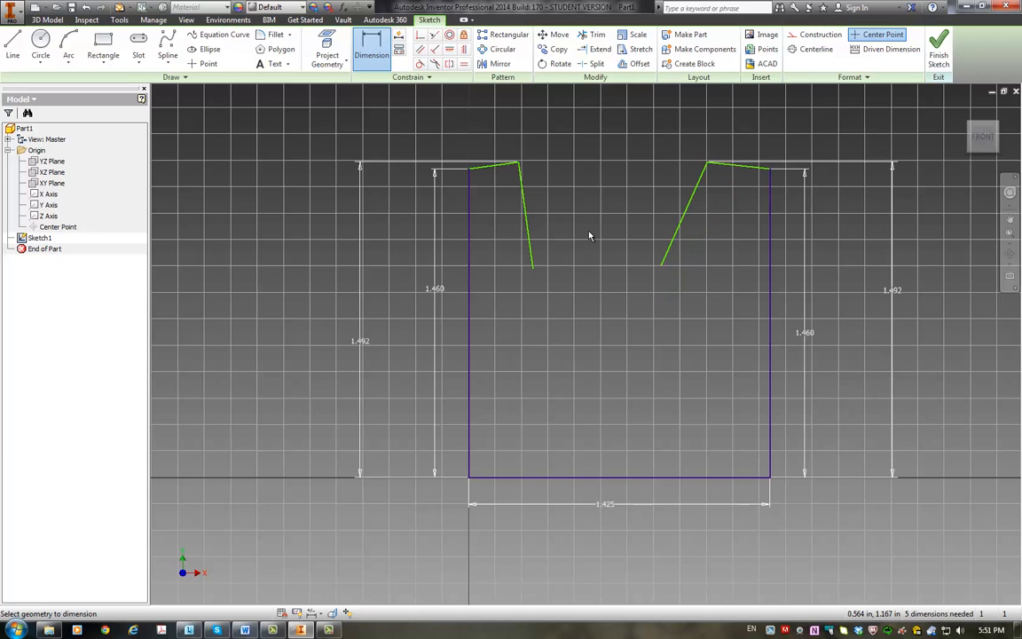
Step: Check the ear dimensions in the Word homework drawing, and dimension the left ear tip 0.1 in horizontally from the left vertical line in Inventor
{"action": "left_click", "coordinate": [247, 630]}
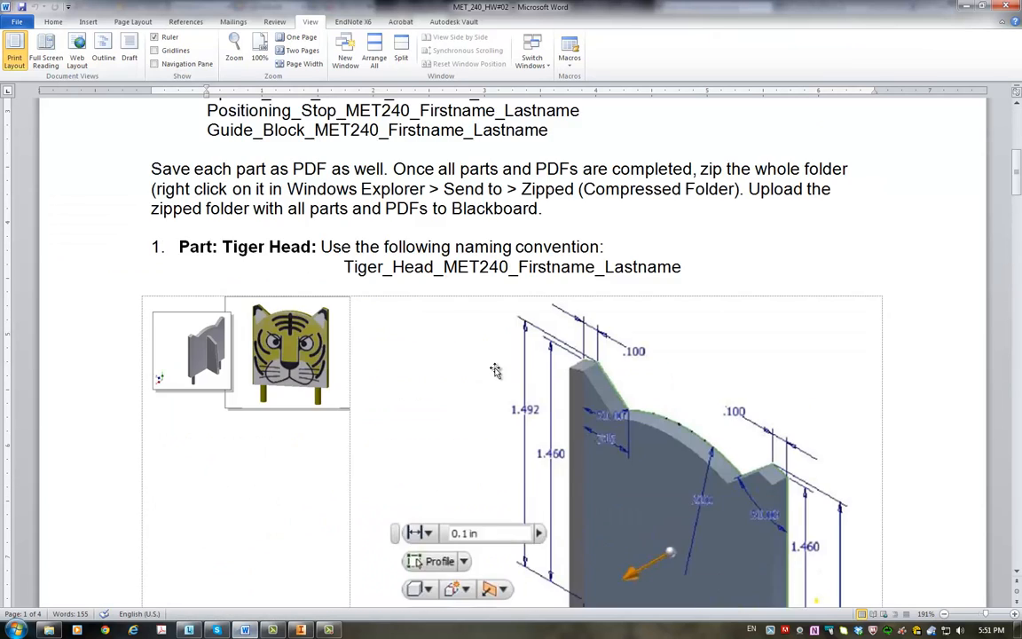
{"action": "scroll", "coordinate": [496, 370], "scroll_direction": "down", "scroll_amount": 4}
{"action": "scroll", "coordinate": [568, 266], "scroll_direction": "up", "scroll_amount": 3}
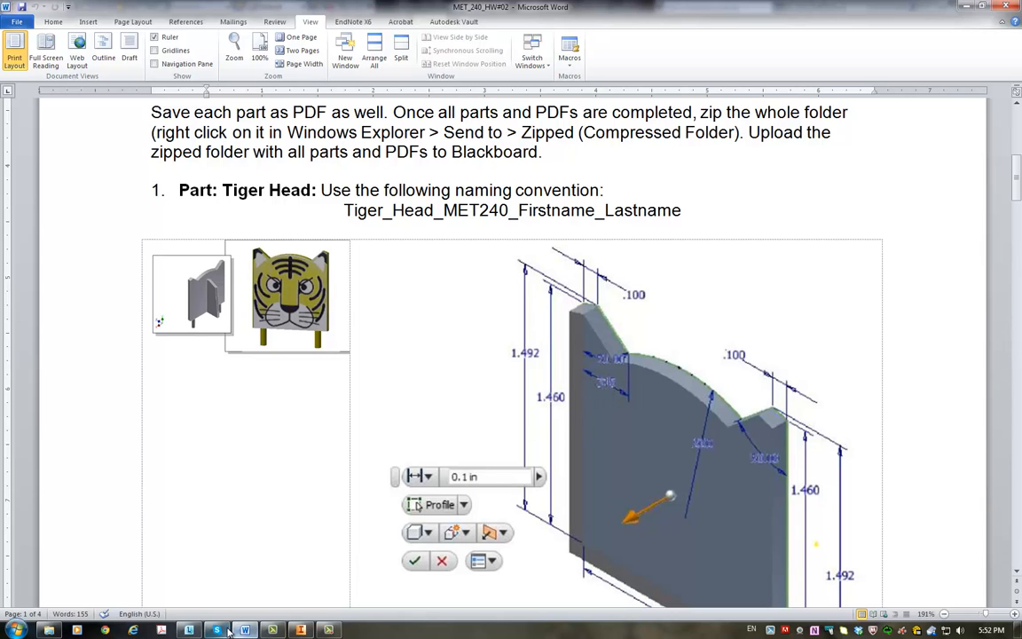
{"action": "left_click", "coordinate": [302, 630]}
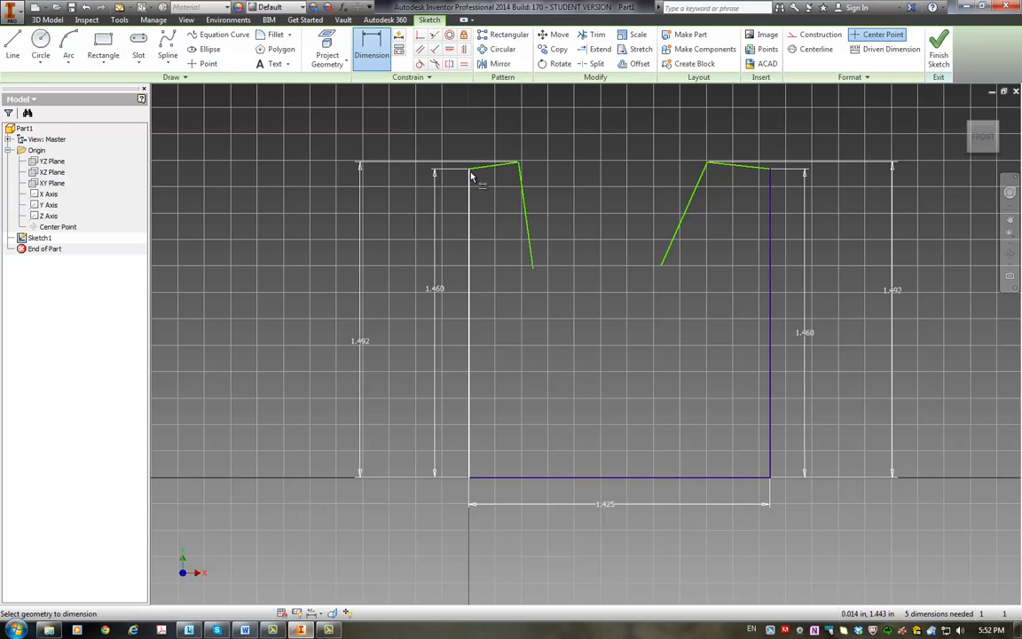
{"action": "left_click", "coordinate": [471, 215]}
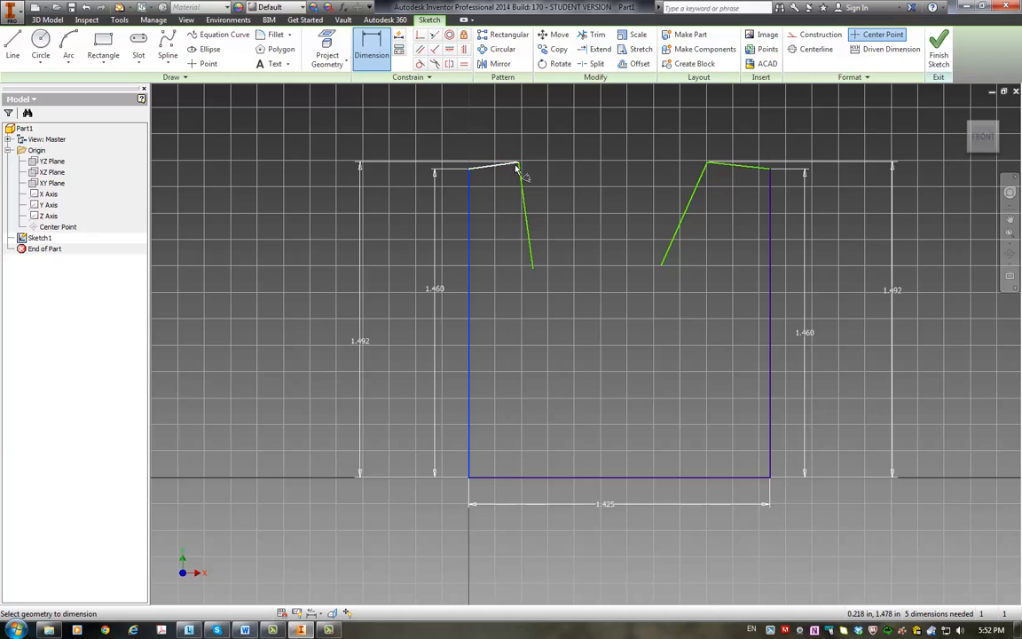
{"action": "left_click", "coordinate": [518, 165]}
{"action": "left_click", "coordinate": [484, 133]}
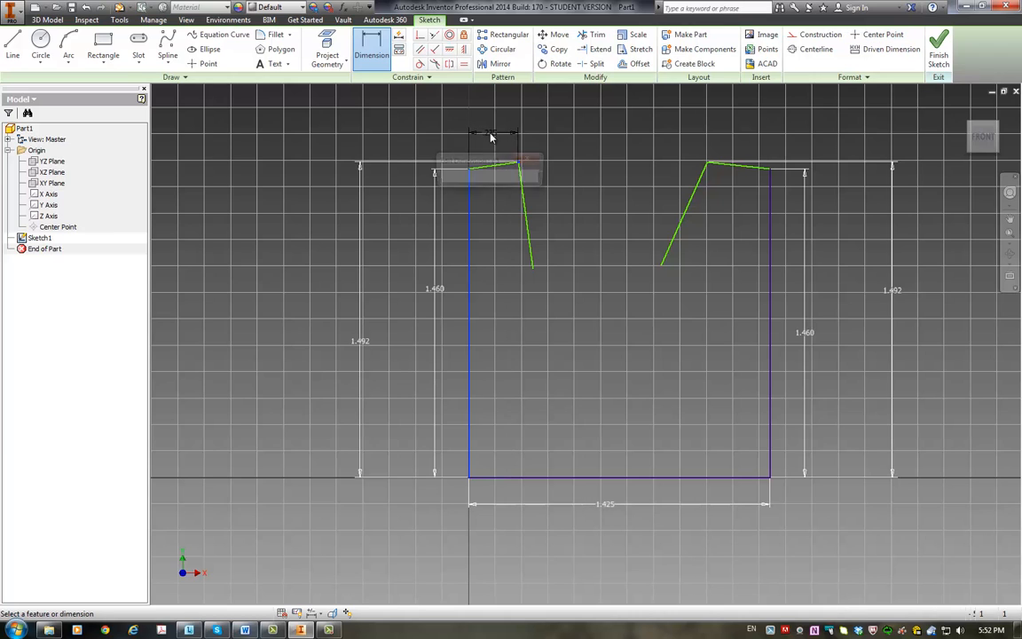
{"action": "type", "text": "0.1"}
{"action": "key", "text": "Return"}
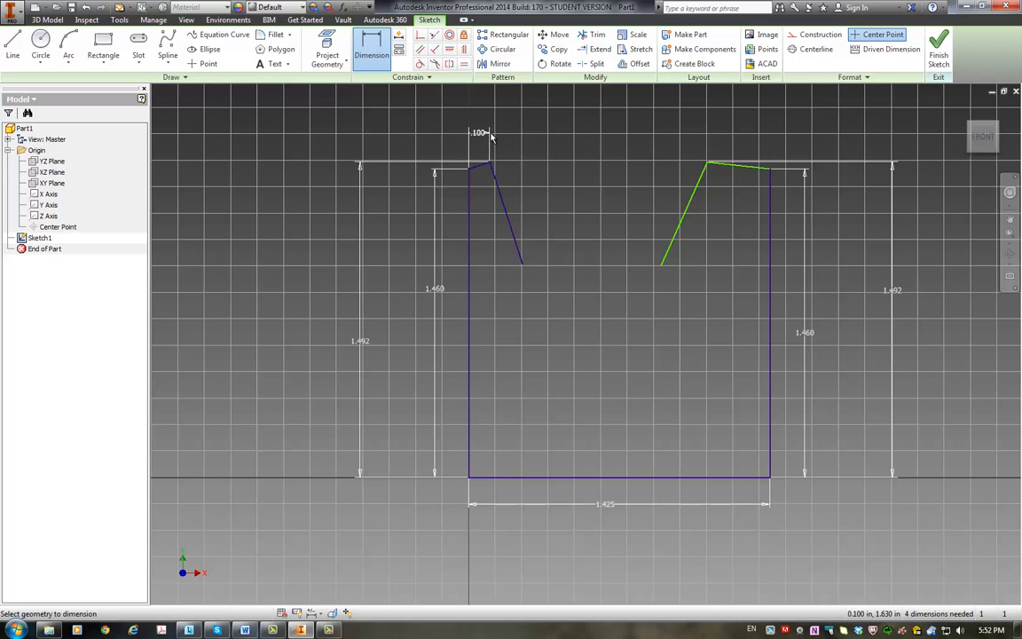
Step: Dimension the right ear tip 0.1 in horizontally from the right vertical line
{"action": "left_click", "coordinate": [771, 203]}
{"action": "left_click", "coordinate": [709, 166]}
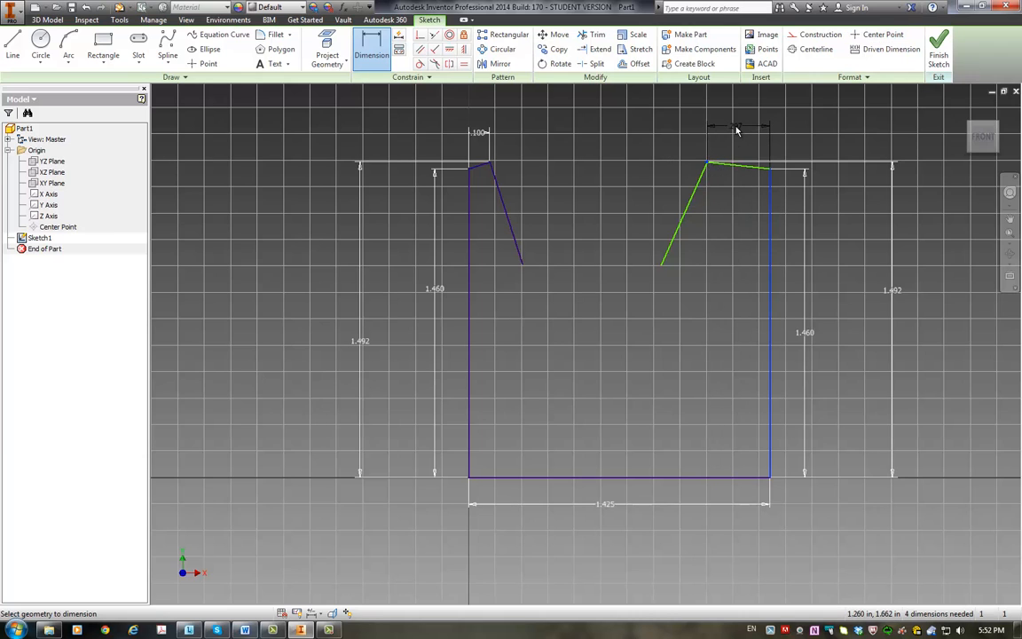
{"action": "left_click", "coordinate": [734, 133]}
{"action": "type", "text": ".1"}
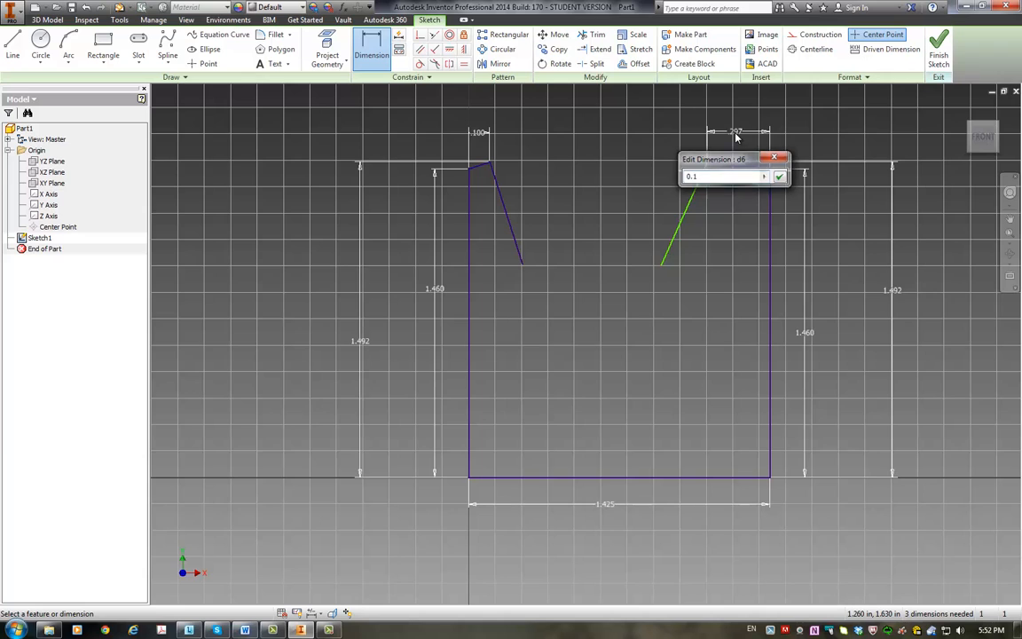
{"action": "key", "text": "Return"}
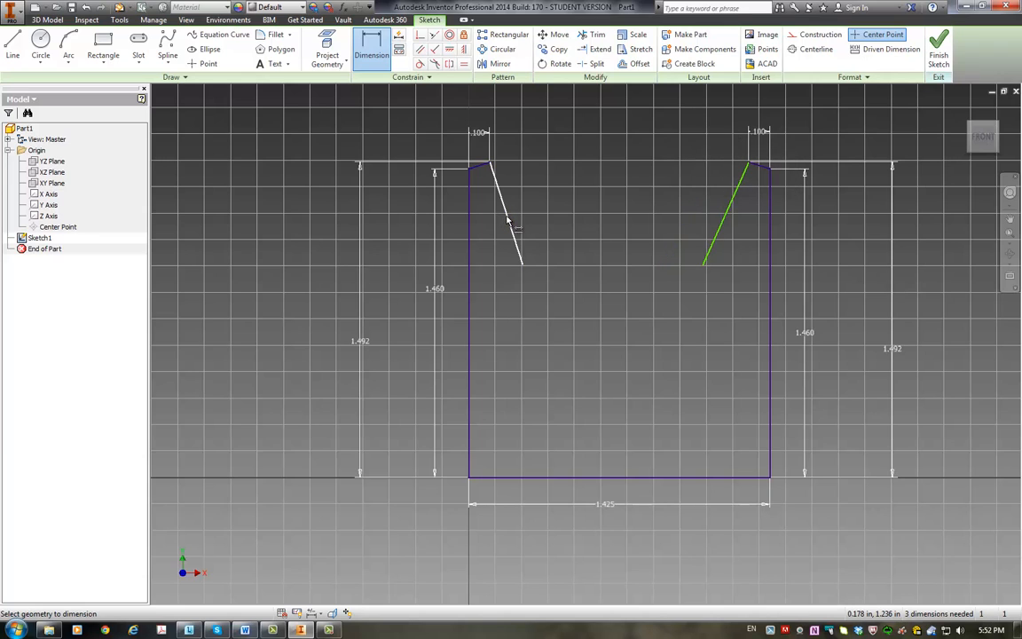
Step: Try to dimension the angle between the left vertical line and the left ear's inner slope, accepting a driven dimension
{"action": "left_click", "coordinate": [733, 215]}
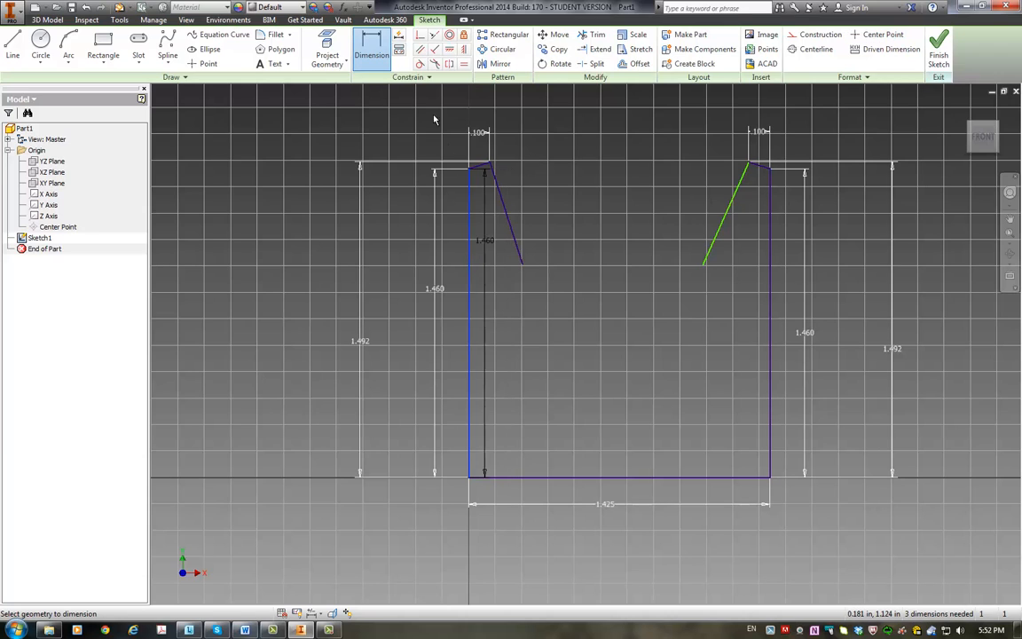
{"action": "left_click", "coordinate": [371, 49]}
{"action": "left_click", "coordinate": [471, 270]}
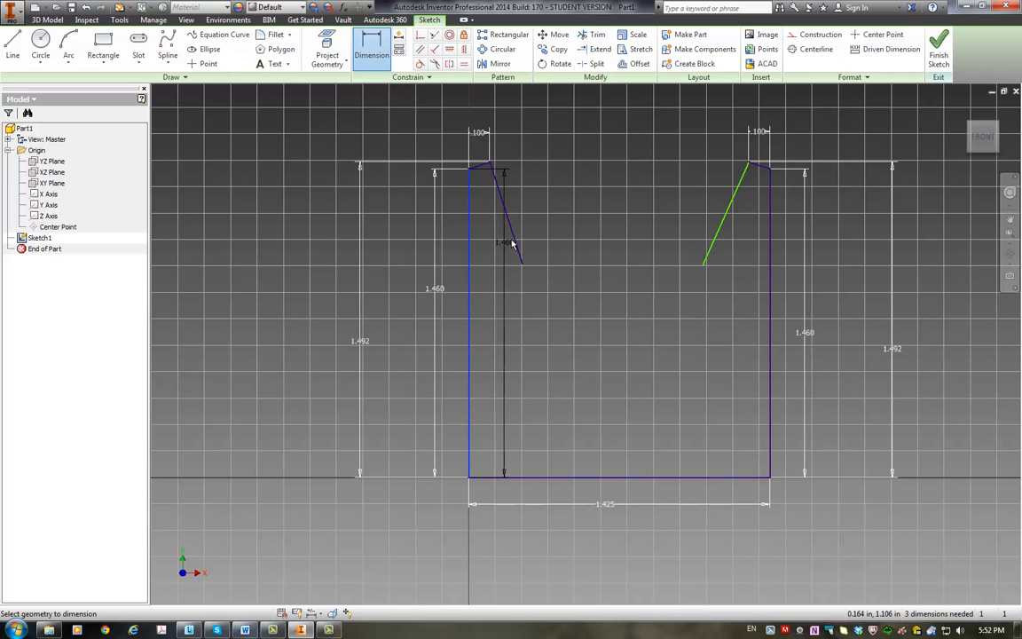
{"action": "left_click", "coordinate": [519, 254]}
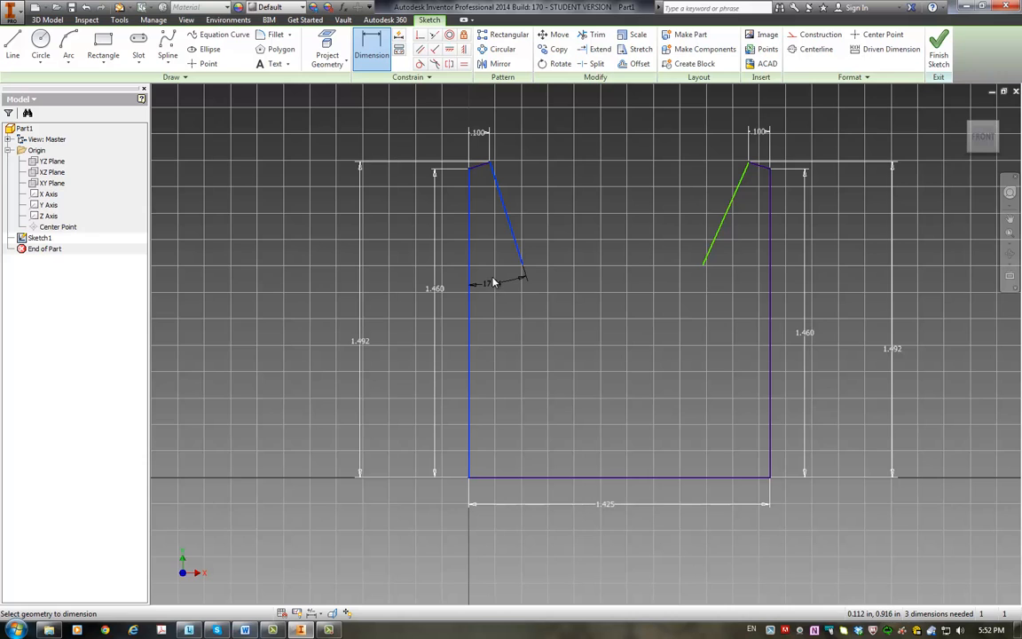
{"action": "left_click", "coordinate": [494, 287]}
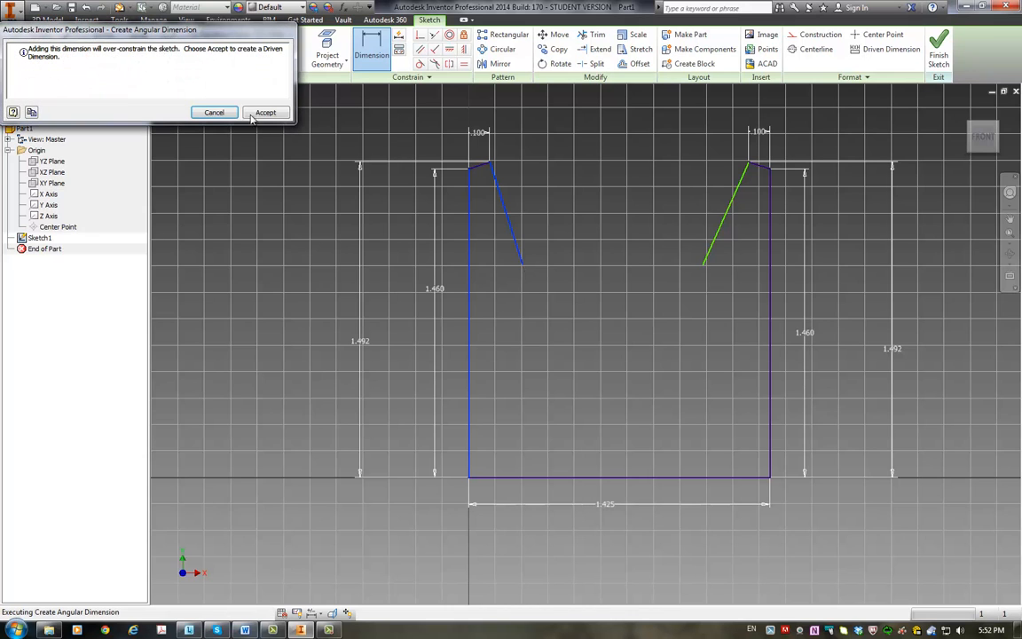
{"action": "left_click", "coordinate": [249, 113]}
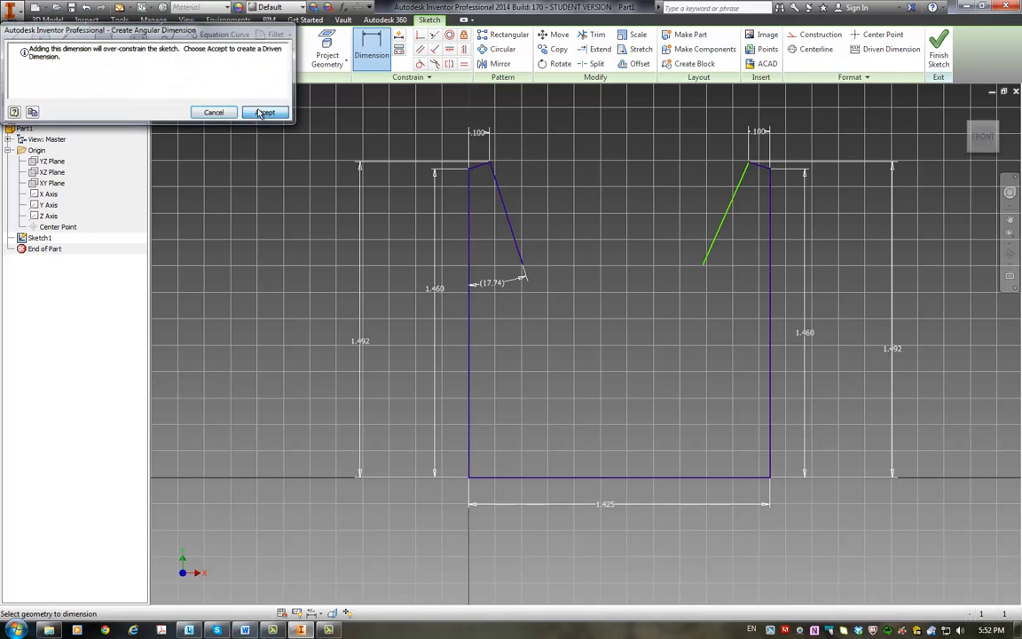
{"action": "left_click", "coordinate": [495, 284]}
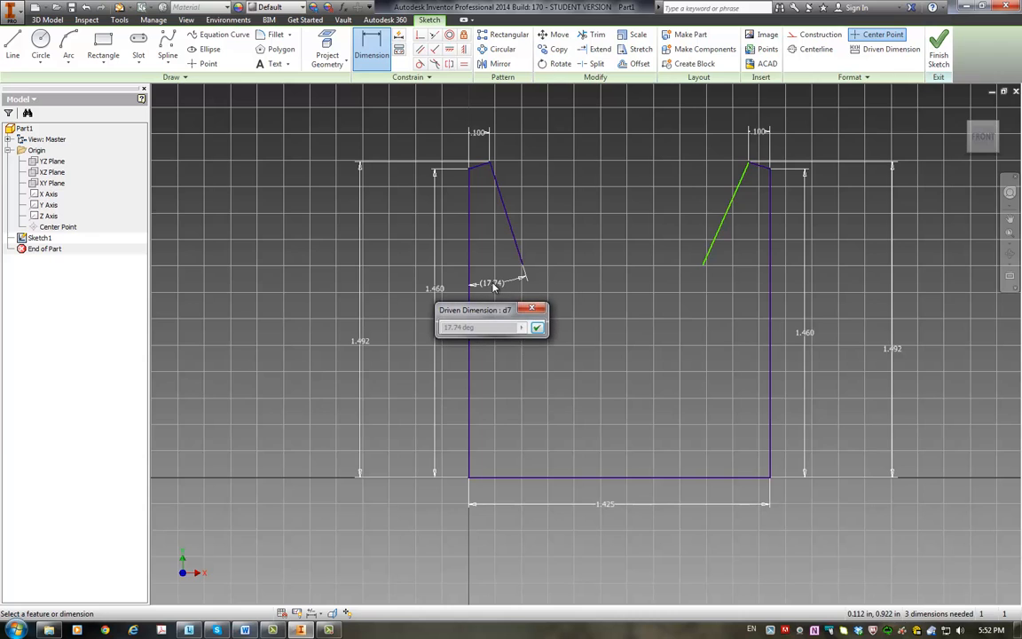
{"action": "left_click", "coordinate": [533, 308]}
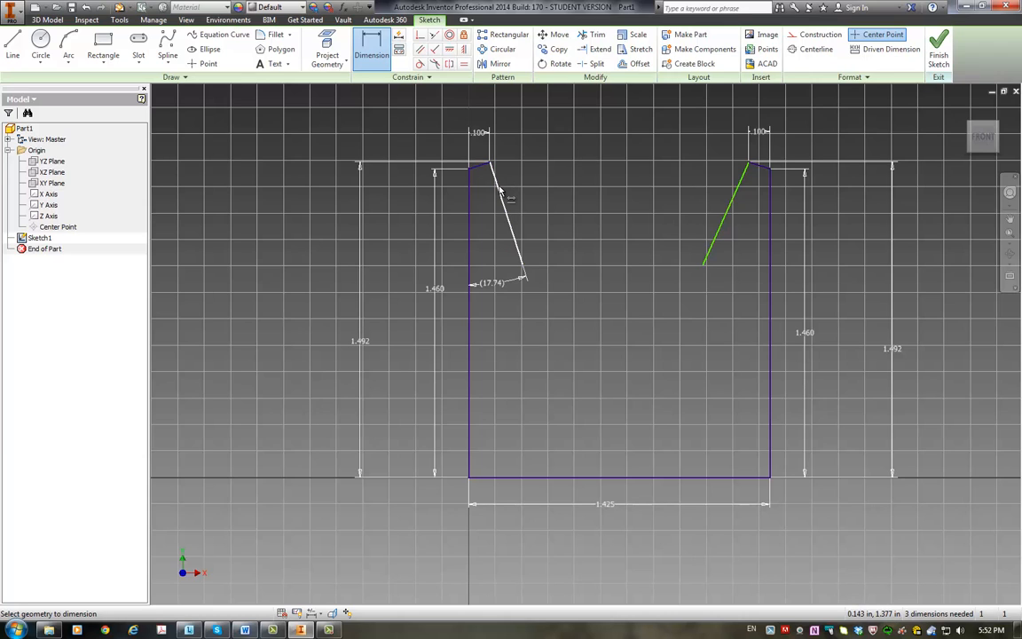
Step: Show the geometric constraints on the whole sketched outline
{"action": "left_click", "coordinate": [399, 52]}
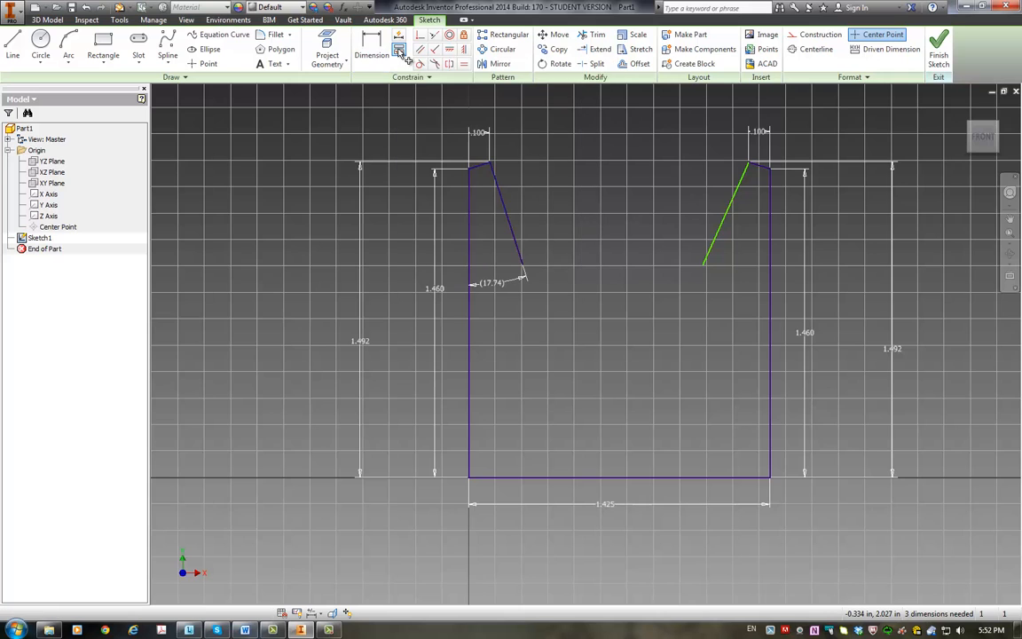
{"action": "mouse_move", "coordinate": [414, 139]}
{"action": "left_mouse_down"}
{"action": "mouse_move", "coordinate": [667, 342]}
{"action": "mouse_move", "coordinate": [821, 511]}
{"action": "left_mouse_up"}
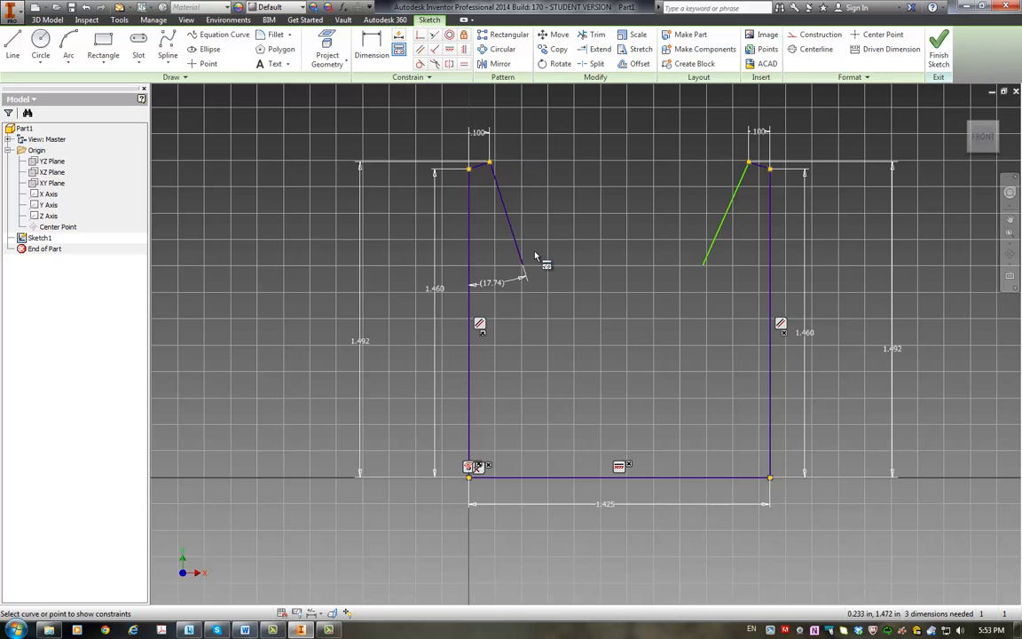
{"action": "key", "text": "Escape"}
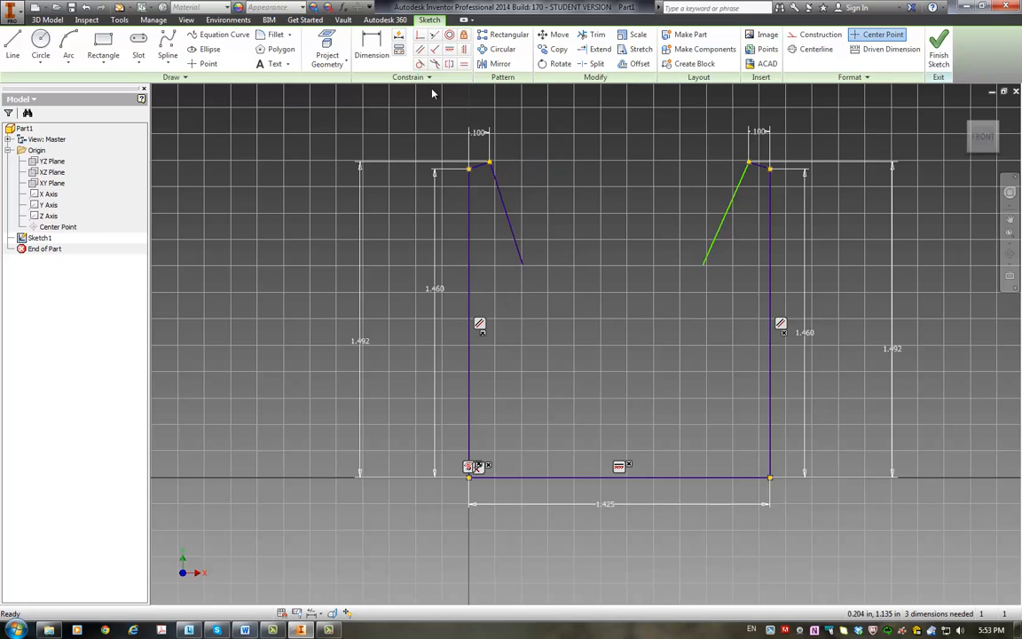
Step: Retry the angular dimension between the left vertical line and the left ear's inner slope, accepting it as driven
{"action": "left_click", "coordinate": [374, 54]}
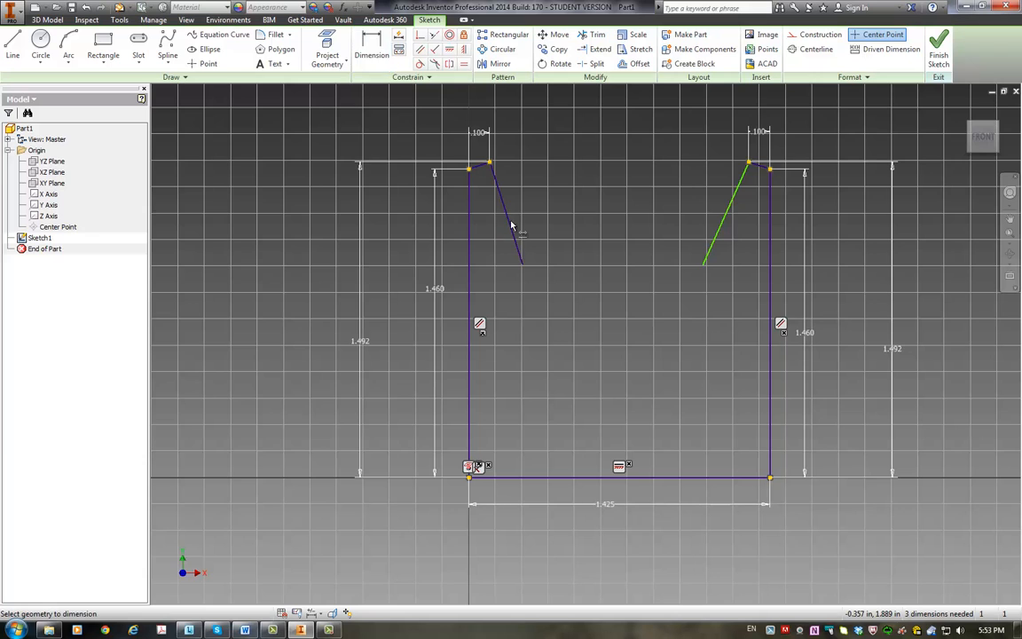
{"action": "left_click", "coordinate": [471, 248]}
{"action": "left_click", "coordinate": [498, 270]}
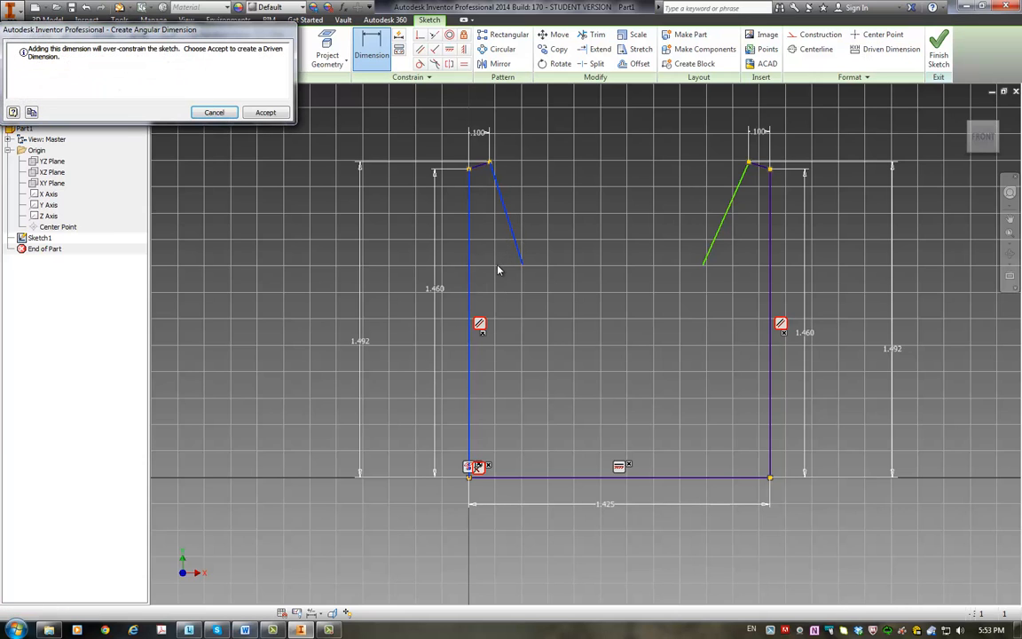
{"action": "left_click", "coordinate": [265, 113]}
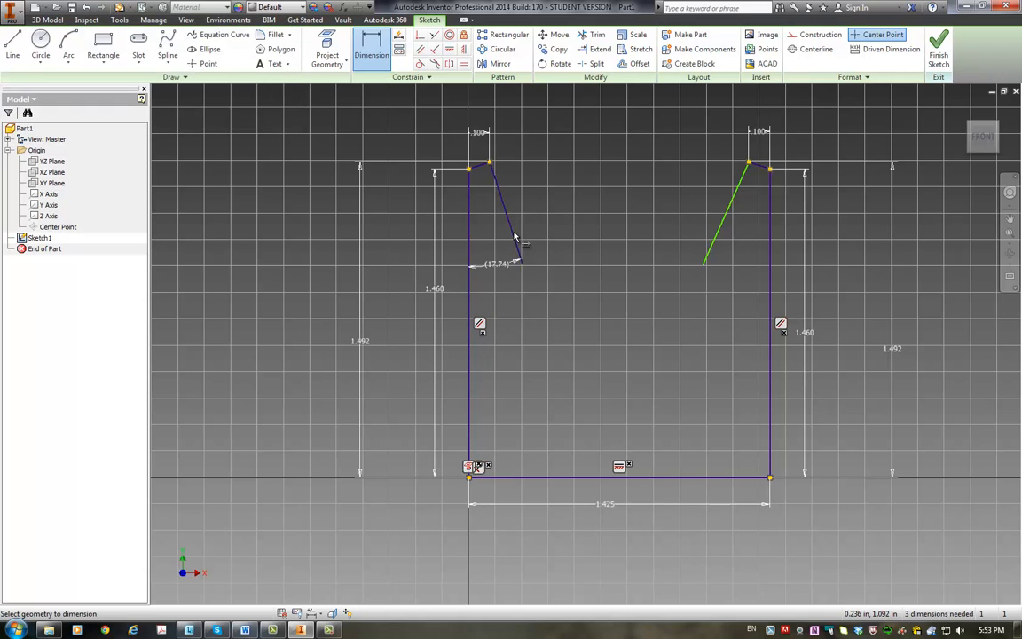
{"action": "key", "text": "Escape"}
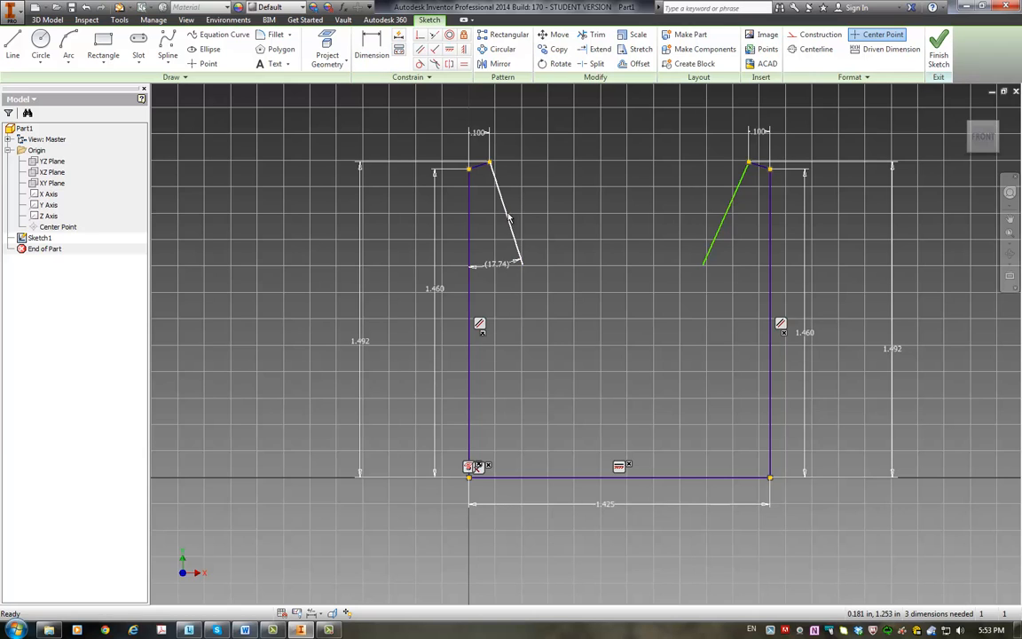
Step: Delete the left ear's inner slope and redraw it as a longer, shallower diagonal line from the left ear tip
{"action": "key", "text": "Delete"}
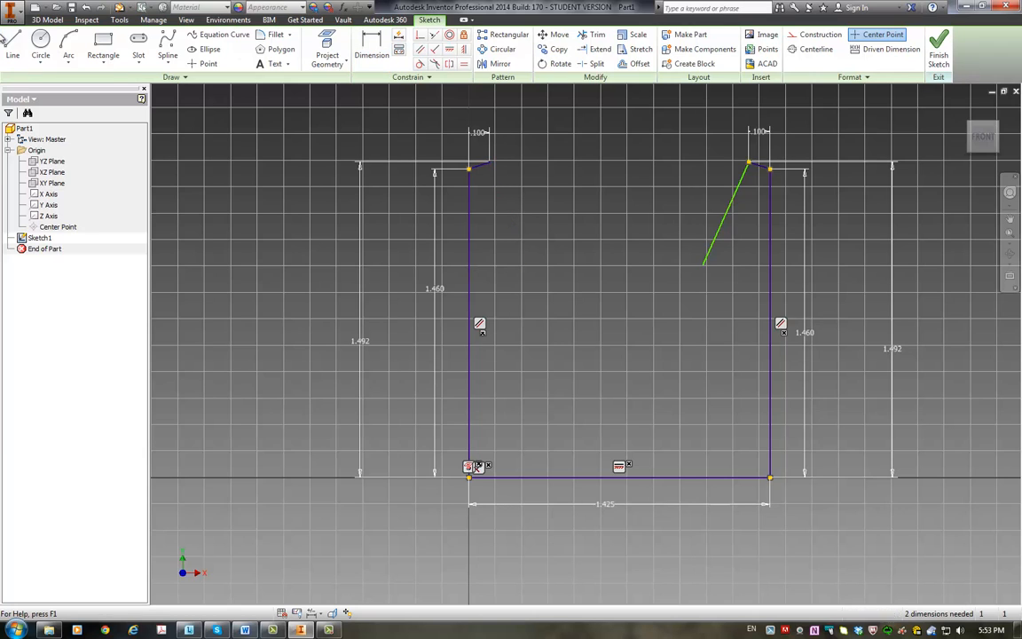
{"action": "left_click", "coordinate": [13, 47]}
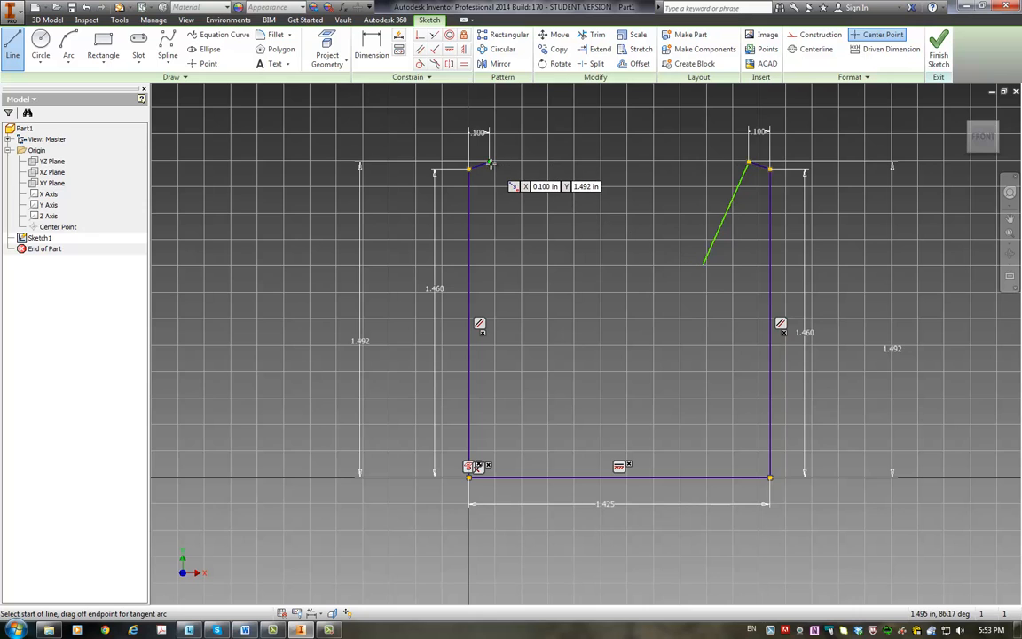
{"action": "left_click", "coordinate": [469, 167]}
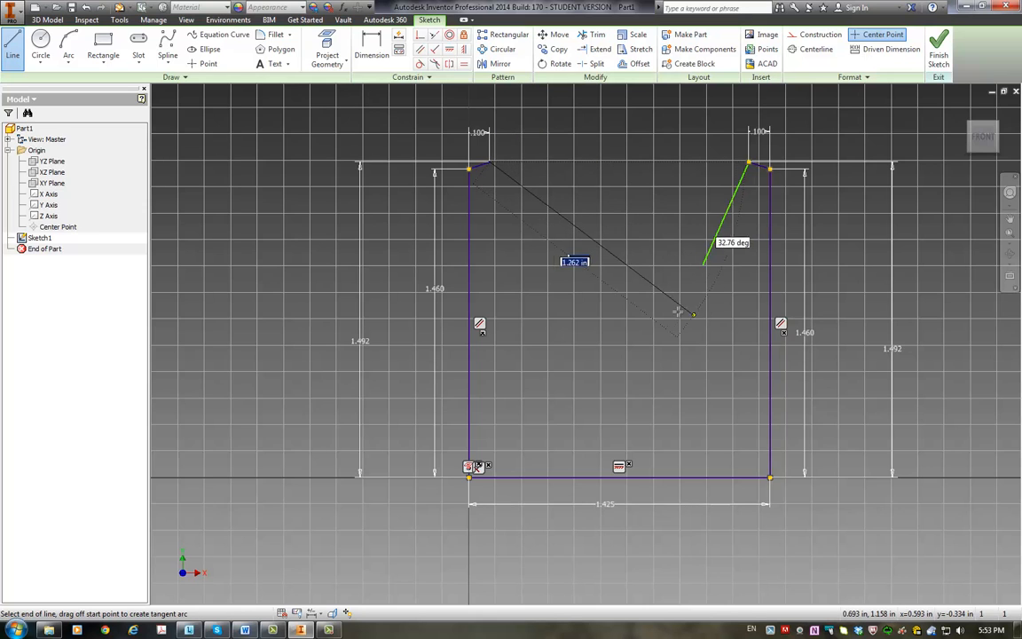
{"action": "left_click", "coordinate": [729, 349]}
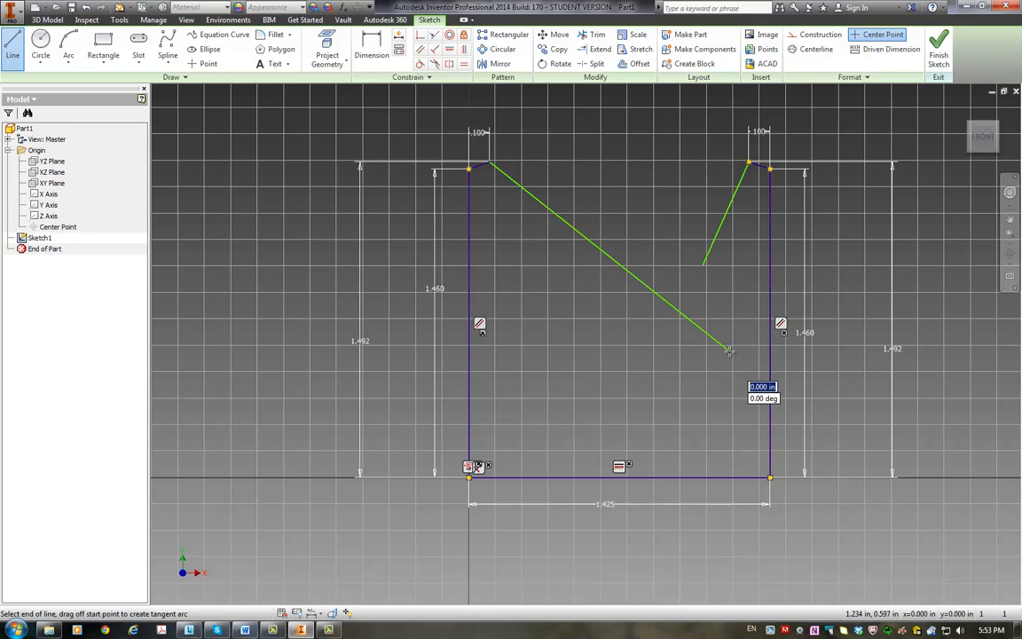
{"action": "key", "text": "Escape"}
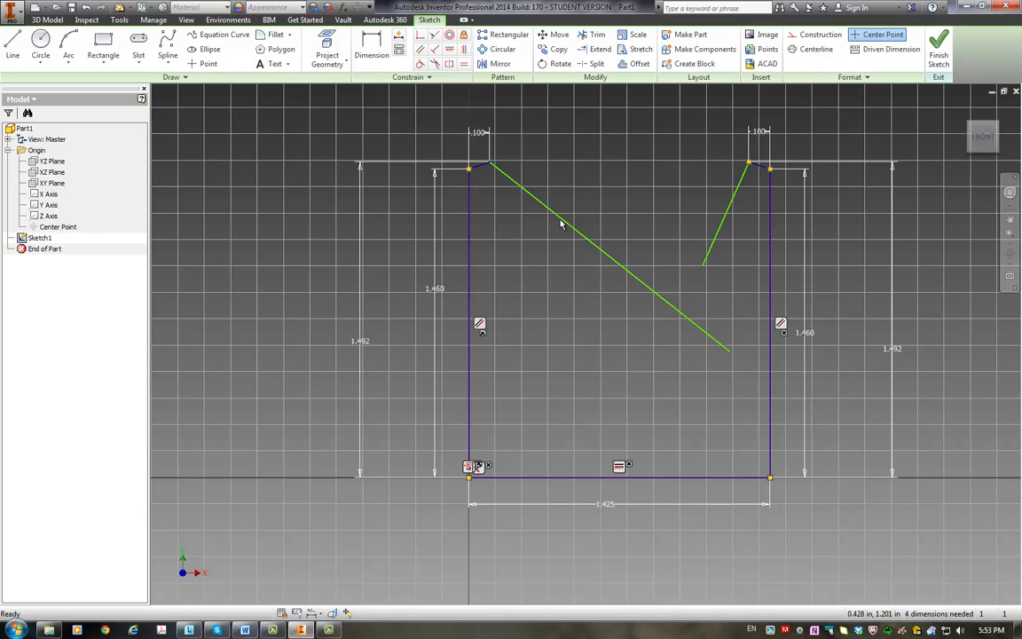
Step: Dimension the angle between the left vertical line and the left ear's inner slope at 50 degrees
{"action": "key", "text": "d"}
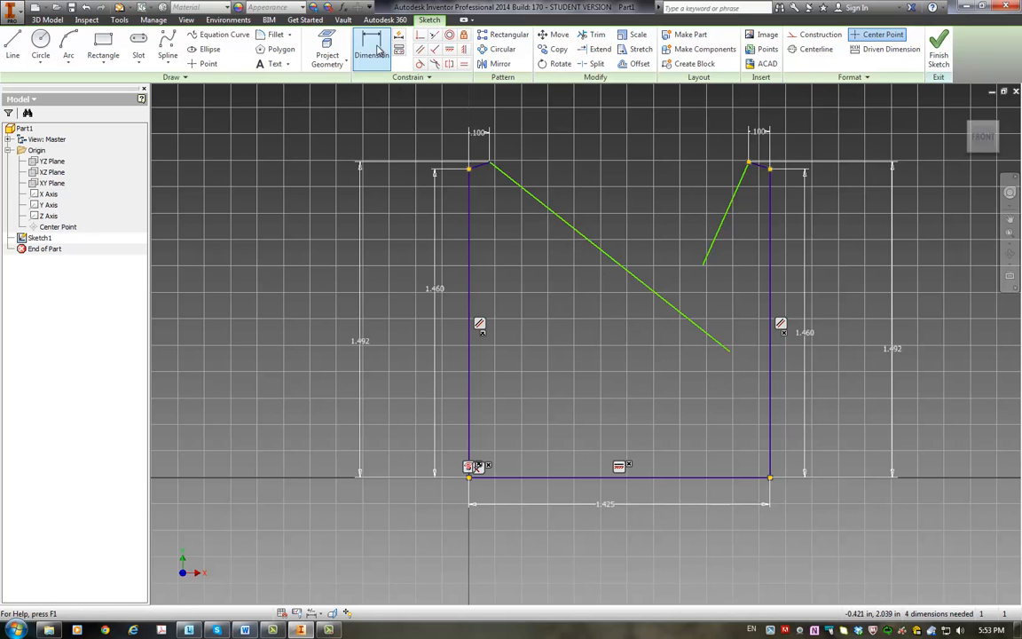
{"action": "left_click", "coordinate": [575, 235]}
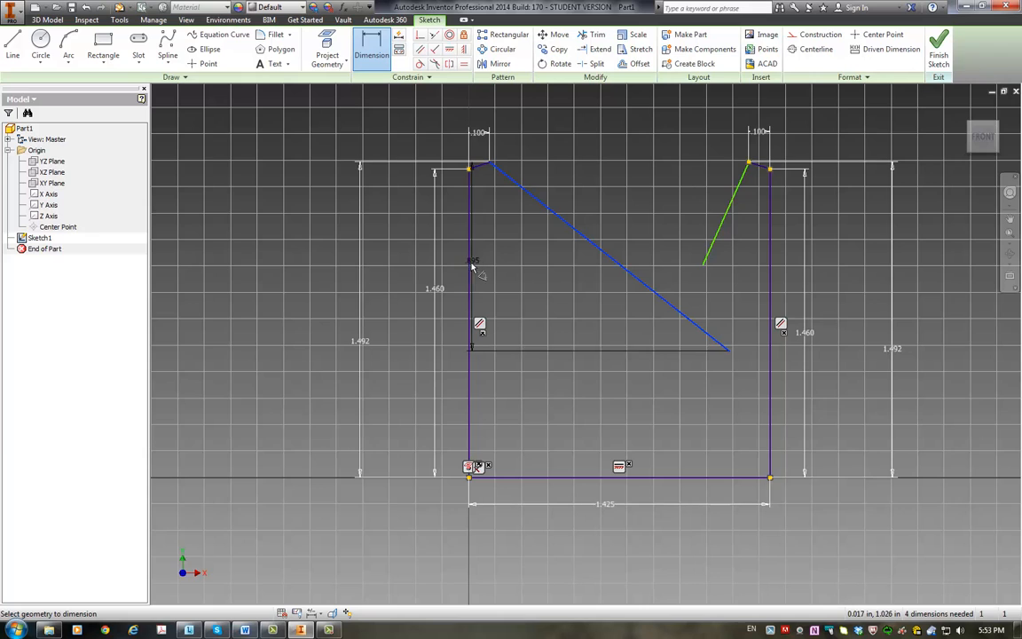
{"action": "left_click", "coordinate": [471, 268]}
{"action": "left_click", "coordinate": [508, 258]}
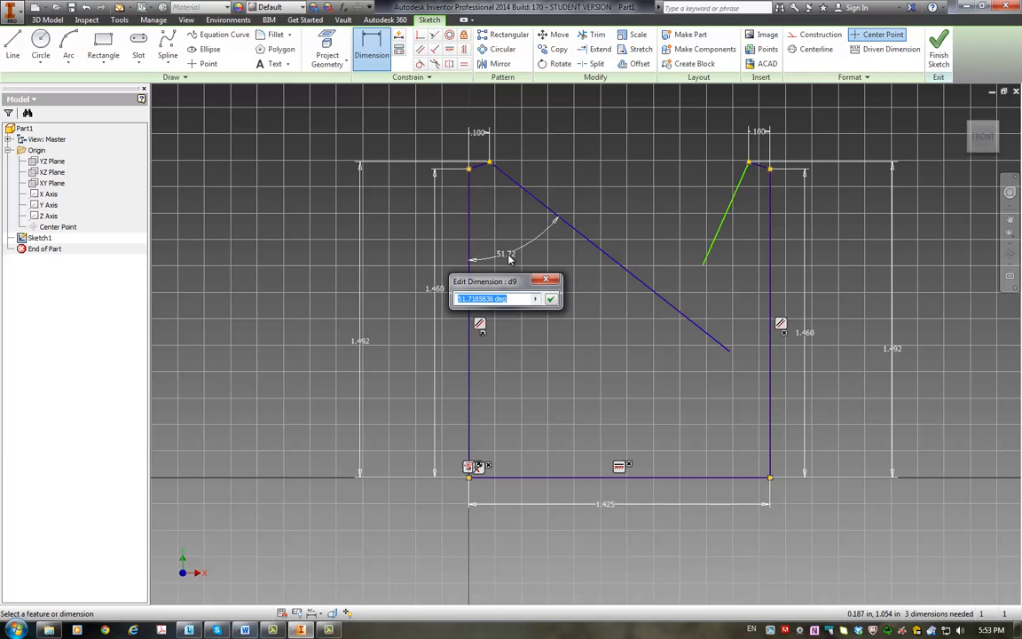
{"action": "type", "text": "50"}
{"action": "key", "text": "Return"}
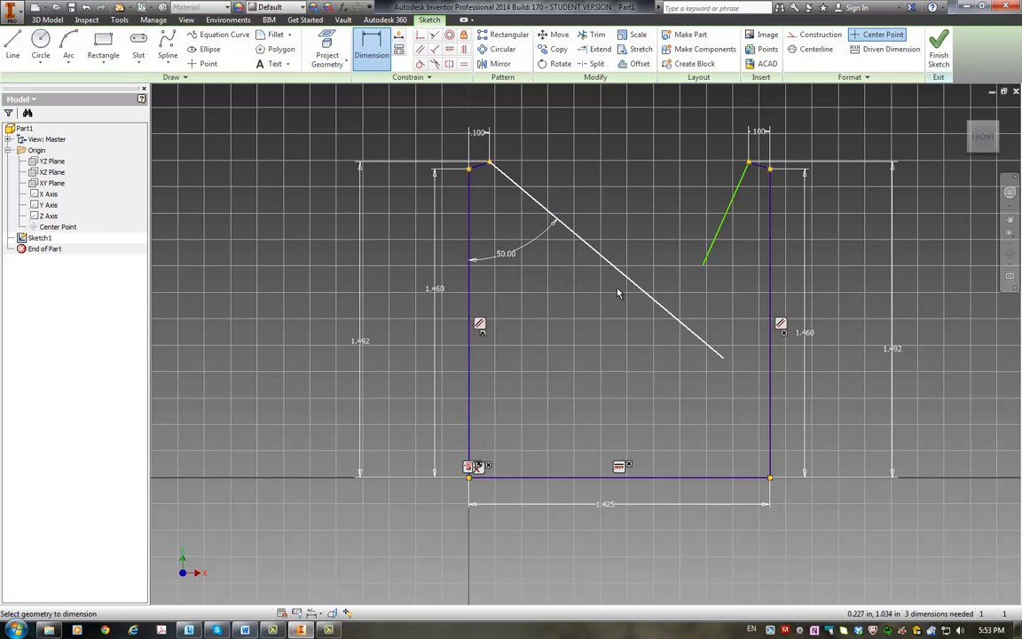
Step: Dimension the angle between the right vertical line and the right ear's inner slope at 50 degrees
{"action": "left_click", "coordinate": [771, 244]}
{"action": "left_click", "coordinate": [721, 241]}
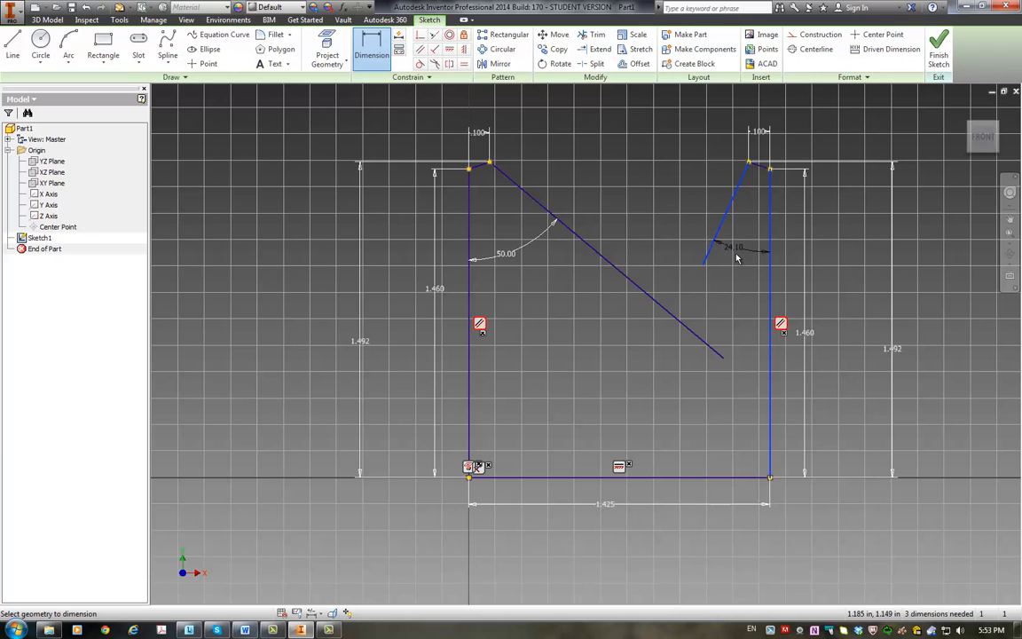
{"action": "left_click", "coordinate": [735, 261]}
{"action": "type", "text": "50"}
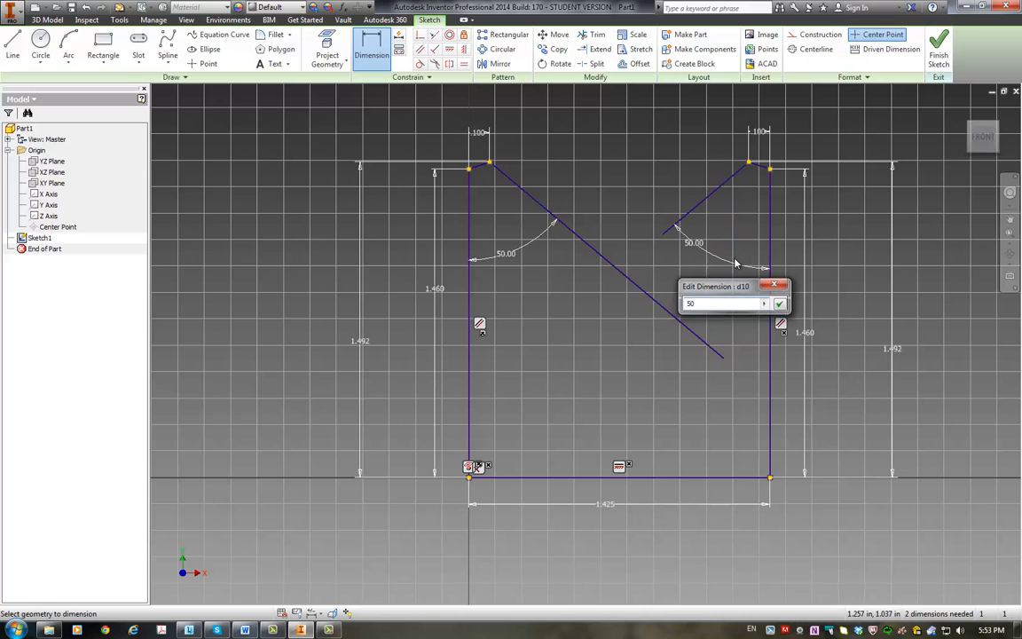
{"action": "key", "text": "Return"}
{"action": "key", "text": "Escape"}
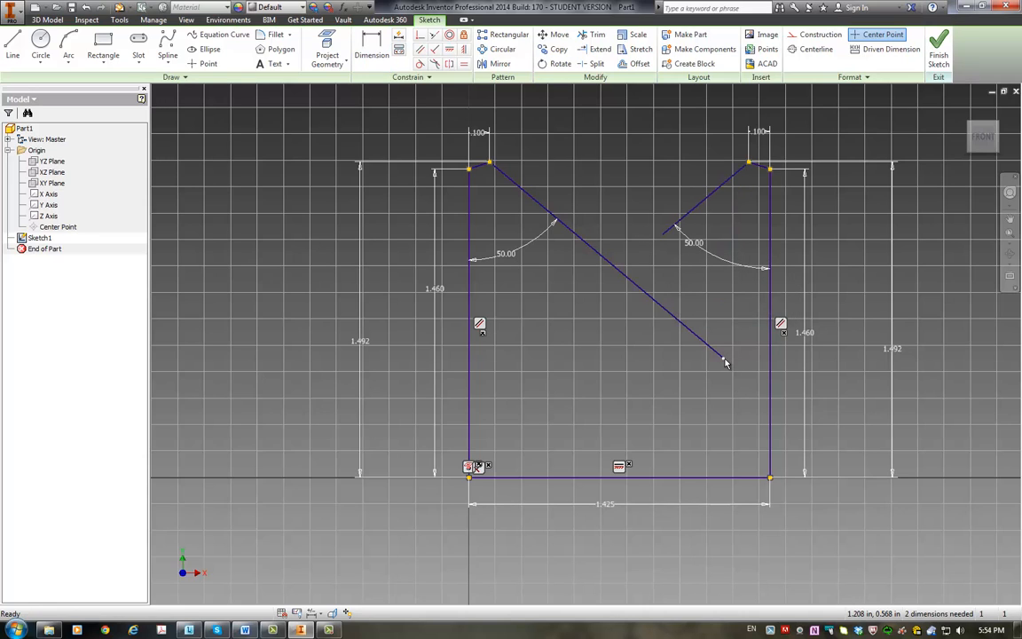
Step: Shorten the left ear's inner slope and draw a horizontal line crossing both ears' inner slopes
{"action": "left_click_drag", "start_coordinate": [725, 360], "coordinate": [596, 256]}
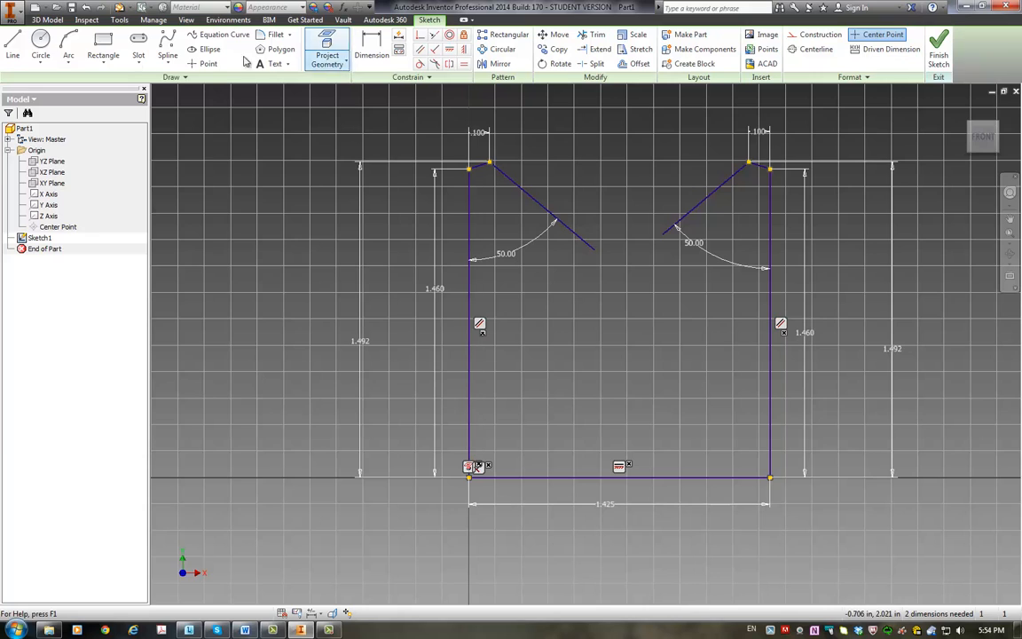
{"action": "left_click", "coordinate": [12, 44]}
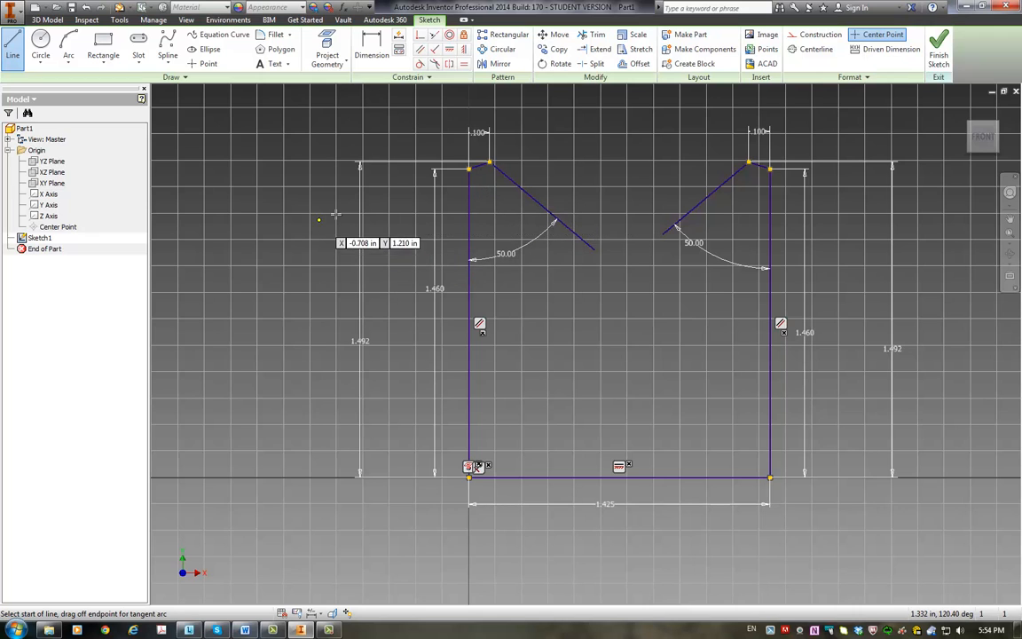
{"action": "left_click", "coordinate": [522, 210]}
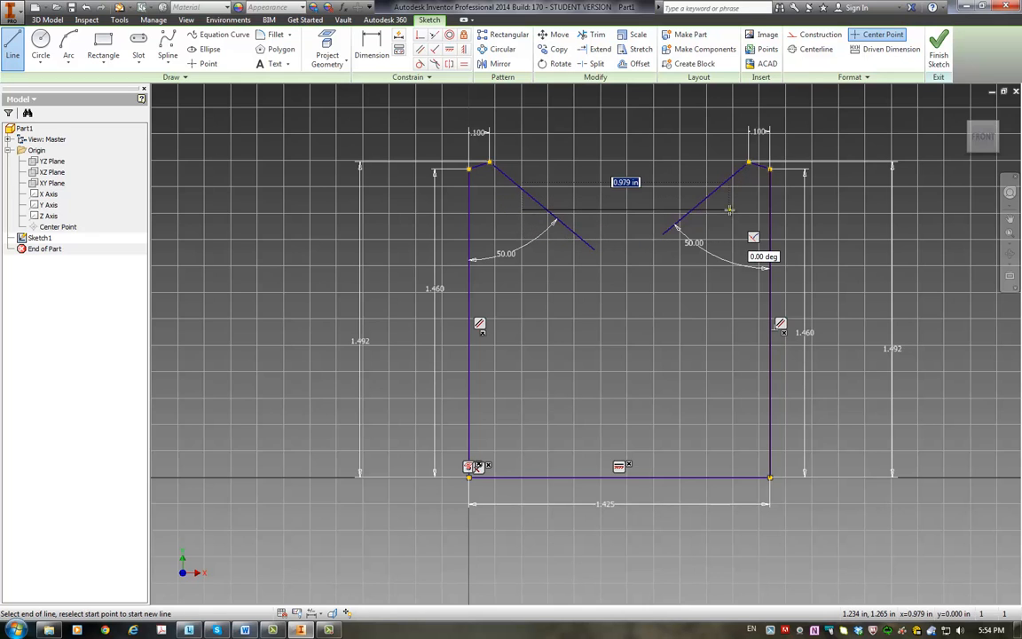
{"action": "left_click", "coordinate": [714, 211]}
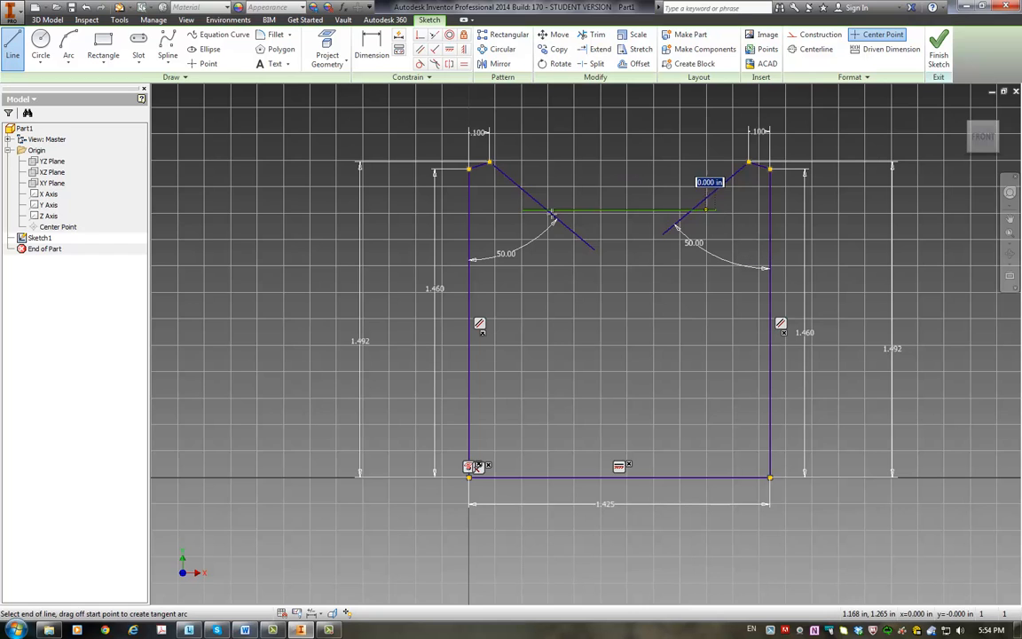
{"action": "key", "text": "Escape"}
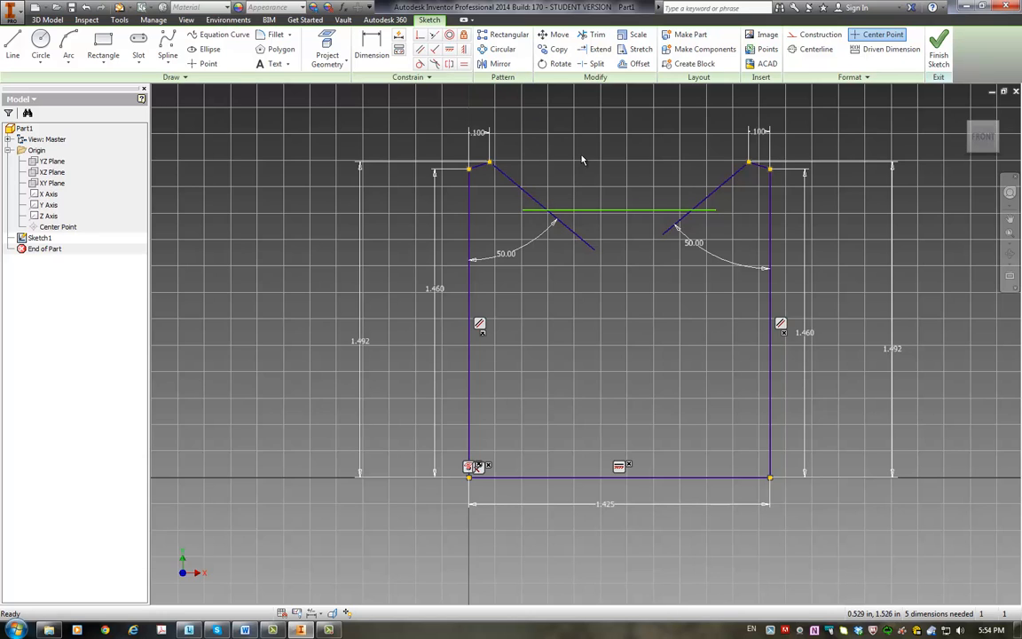
Step: Trim the overhanging ends of the horizontal line and both inner slopes where they cross
{"action": "left_click", "coordinate": [599, 38]}
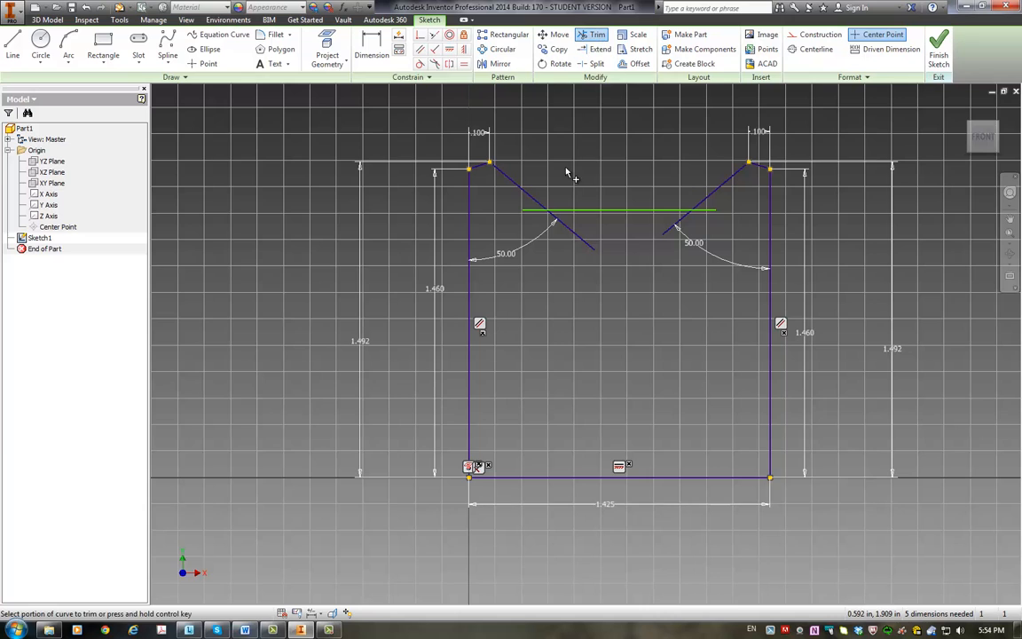
{"action": "left_click", "coordinate": [533, 211]}
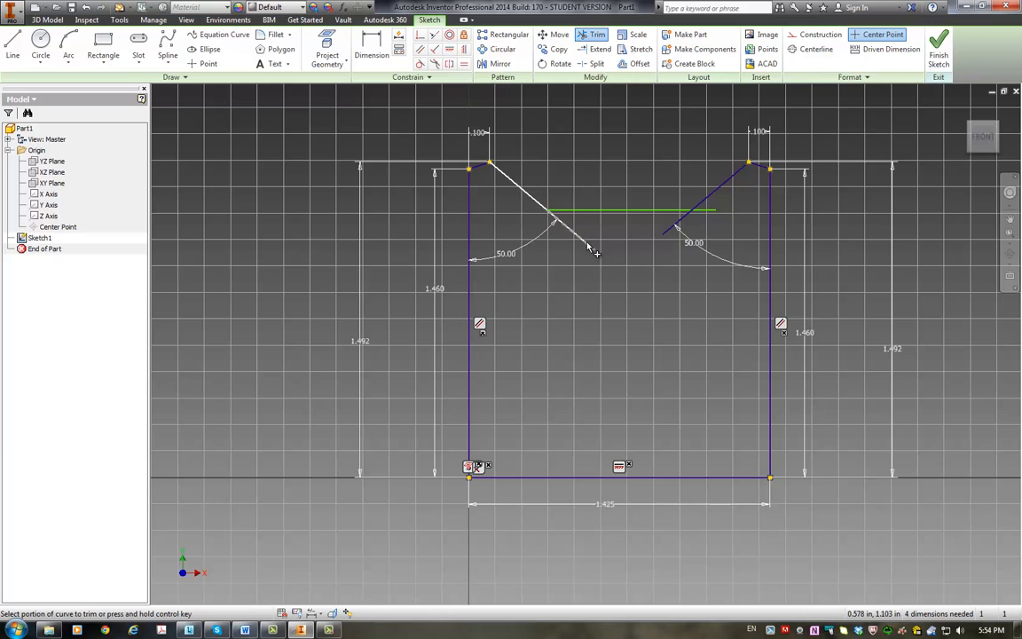
{"action": "left_click", "coordinate": [580, 240]}
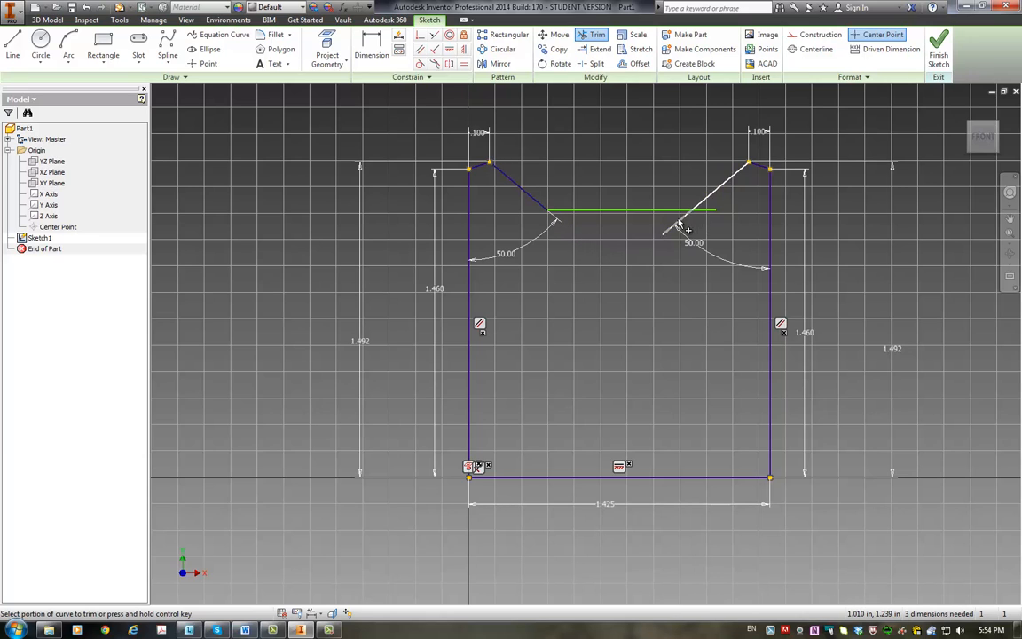
{"action": "left_click", "coordinate": [681, 224]}
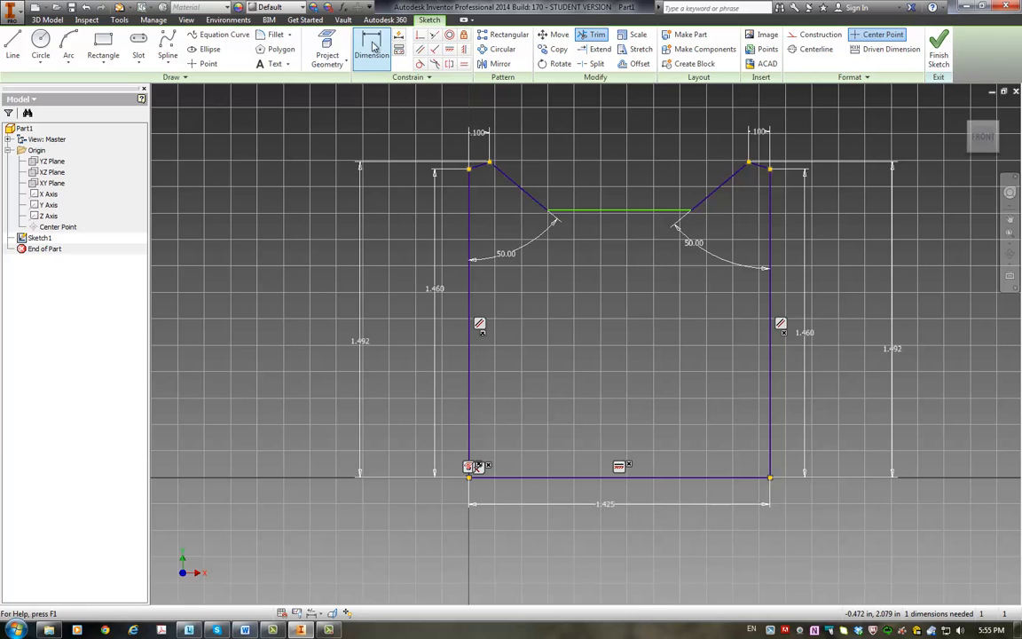
Step: Dimension the left end of the horizontal line 0.315 in horizontally from the left vertical line
{"action": "left_click", "coordinate": [372, 46]}
{"action": "left_click", "coordinate": [468, 228]}
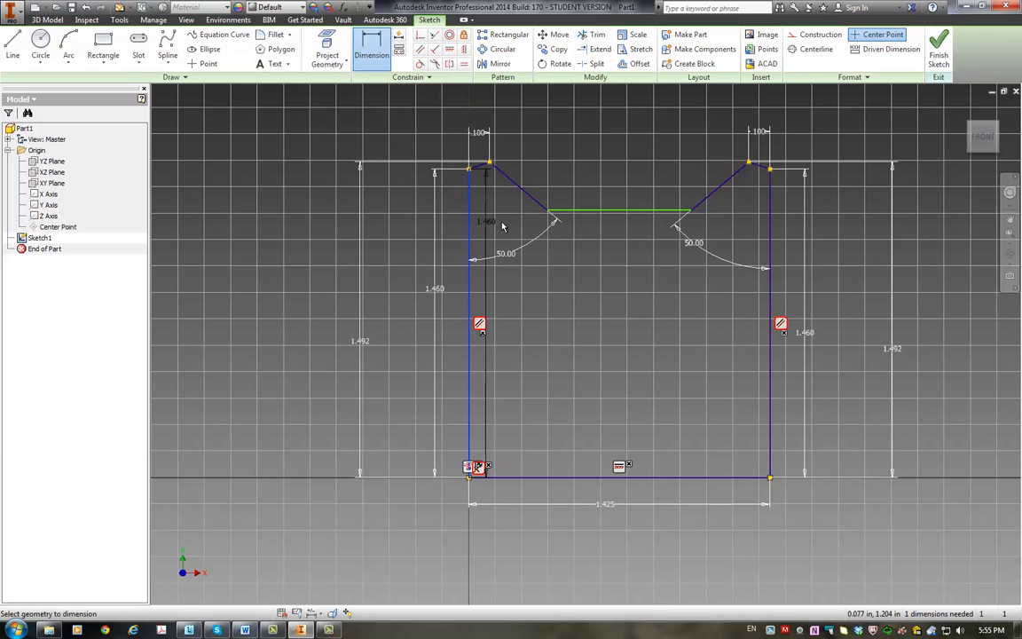
{"action": "left_click", "coordinate": [550, 217]}
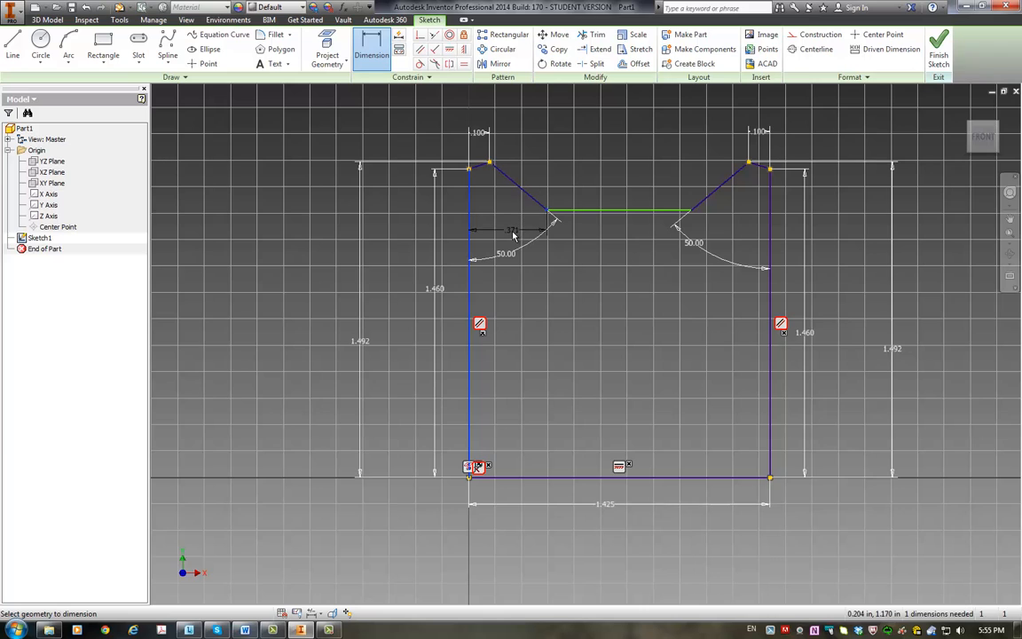
{"action": "left_click", "coordinate": [513, 231]}
{"action": "type", "text": "0.315"}
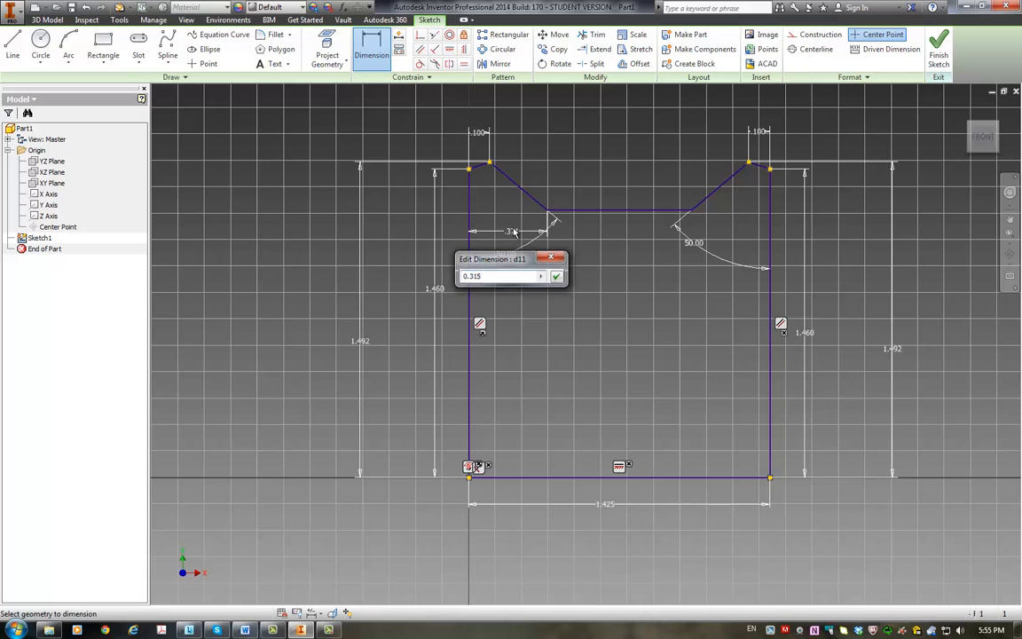
{"action": "key", "text": "Return"}
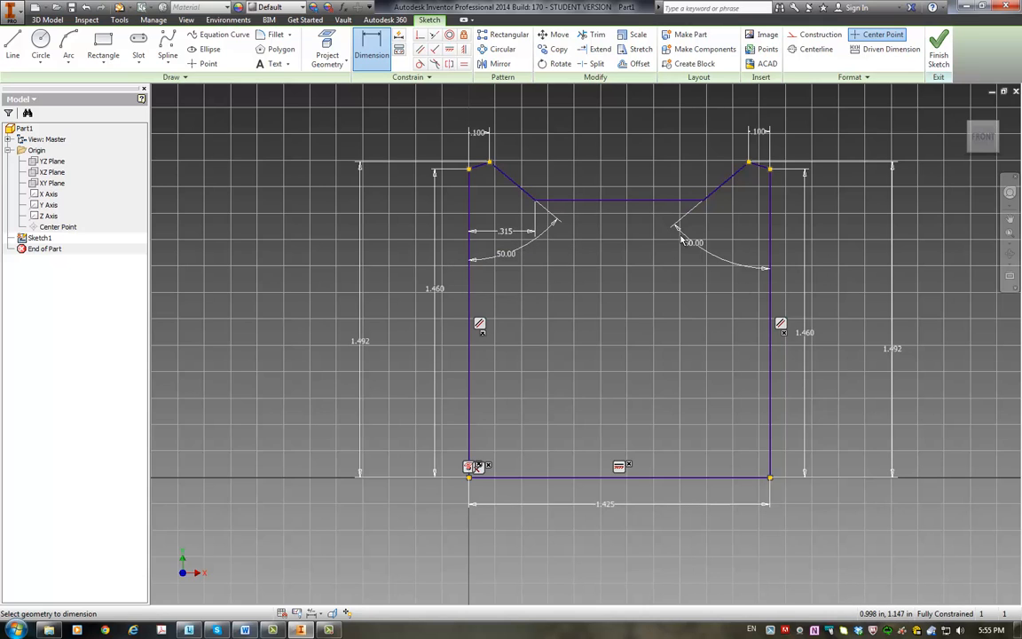
{"action": "left_click", "coordinate": [594, 203]}
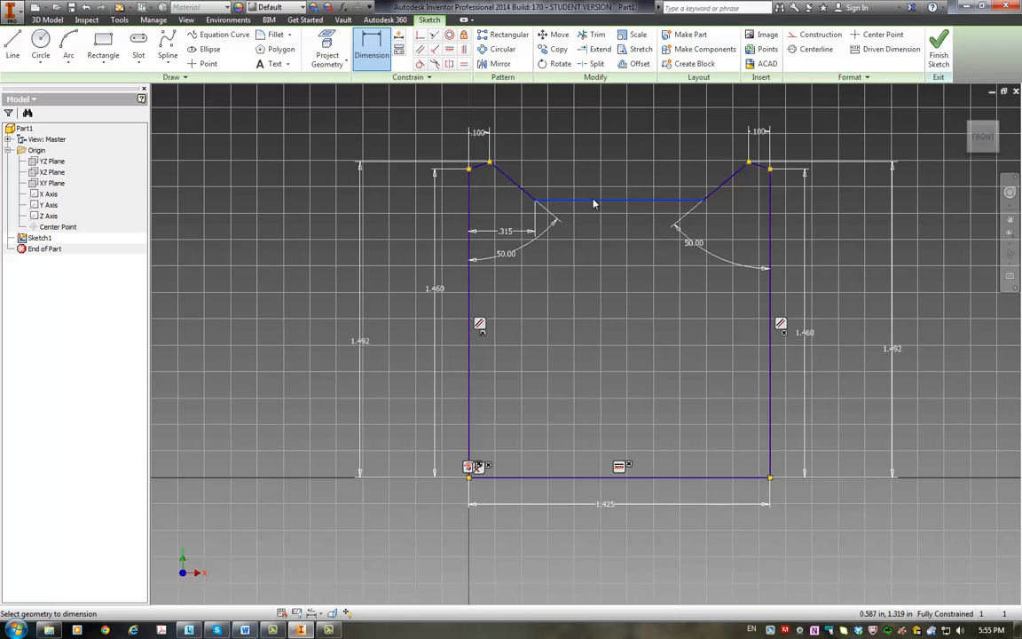
{"action": "right_click", "coordinate": [594, 204]}
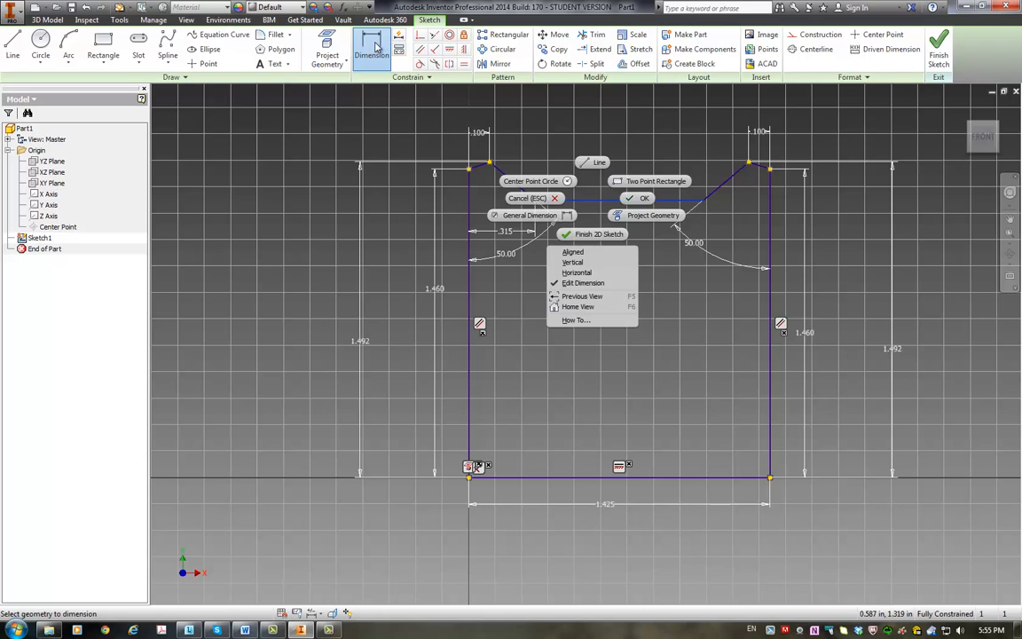
{"action": "left_click", "coordinate": [376, 48]}
{"action": "left_click", "coordinate": [375, 52]}
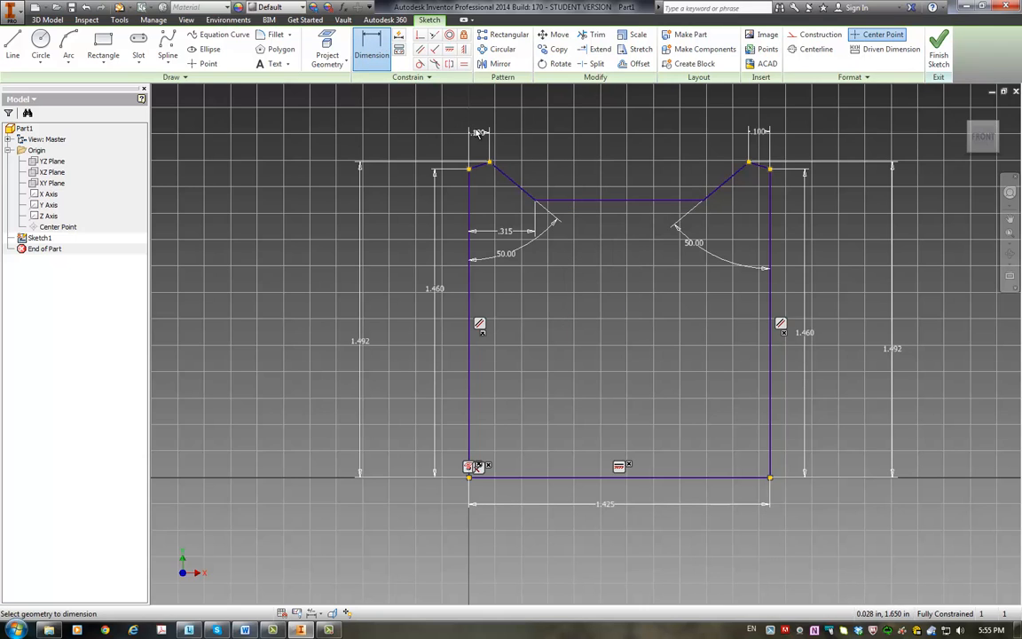
{"action": "key", "text": "Escape"}
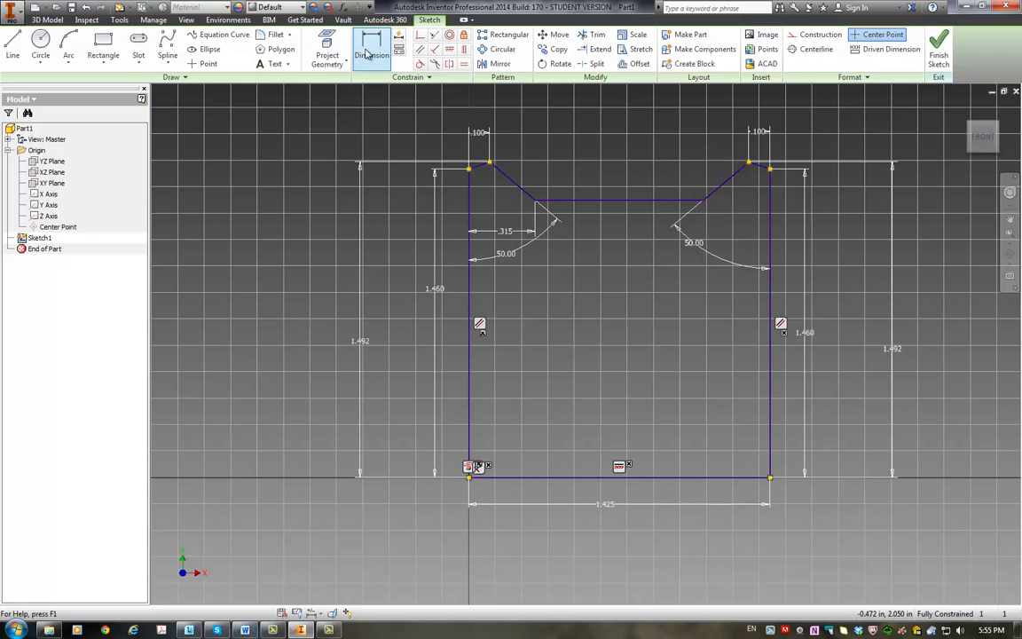
Step: Delete the horizontal line joining the lower ends of the two inner ear slopes
{"action": "right_click", "coordinate": [597, 203]}
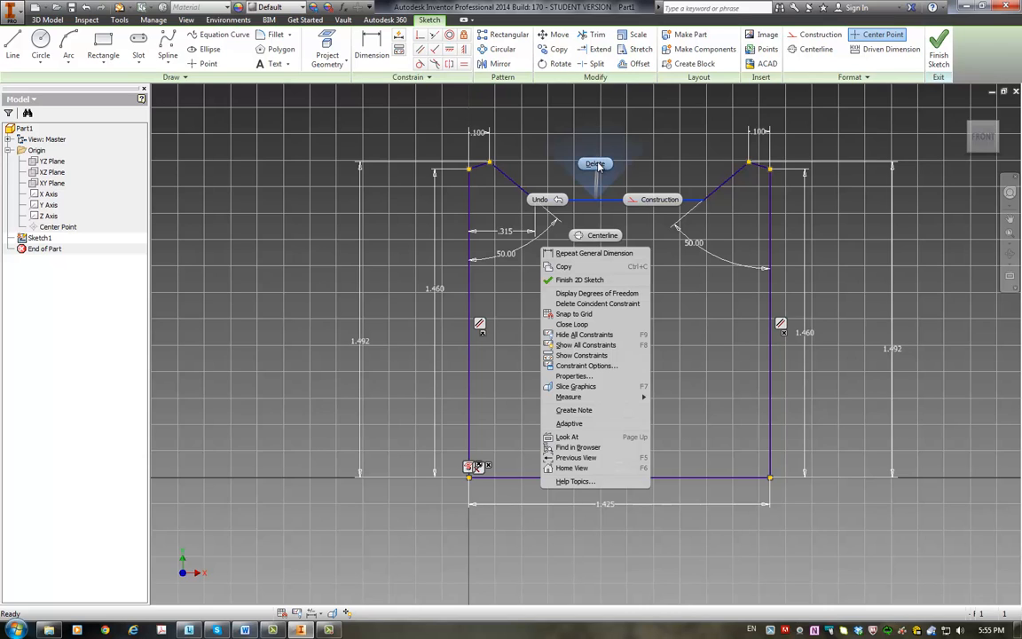
{"action": "left_click", "coordinate": [596, 165]}
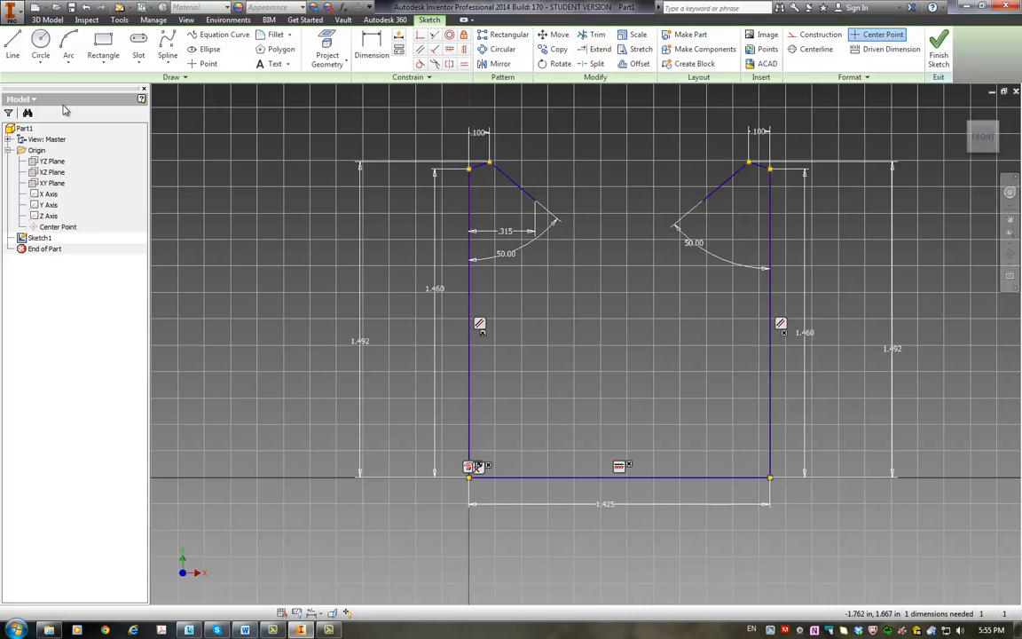
Step: Draw an upward-bulging three-point arc of about 0.483 in radius between the lower ends of the two inner ear slopes
{"action": "left_click", "coordinate": [68, 55]}
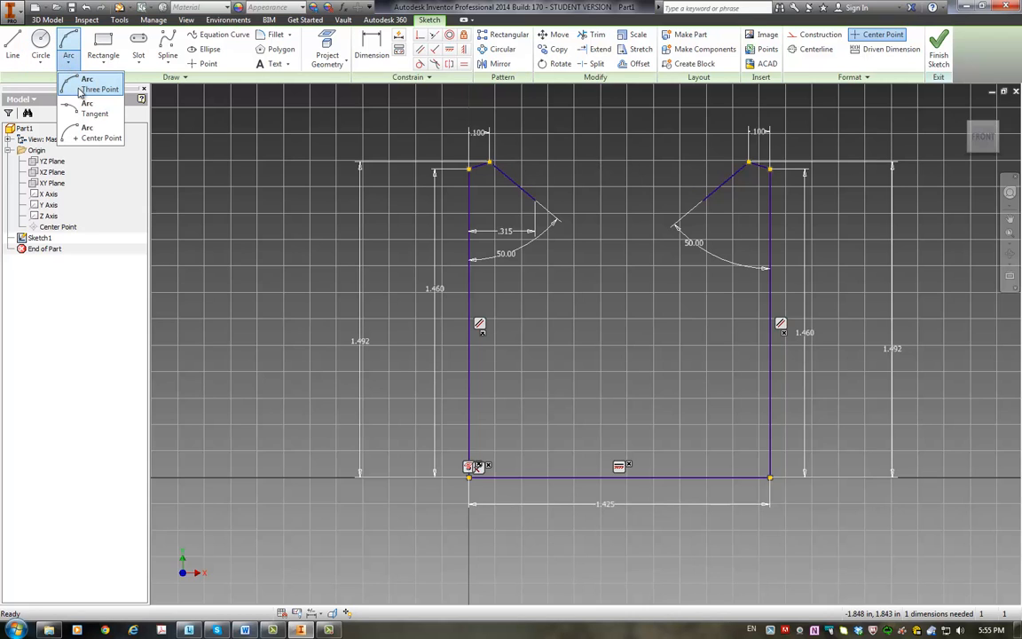
{"action": "left_click", "coordinate": [88, 90]}
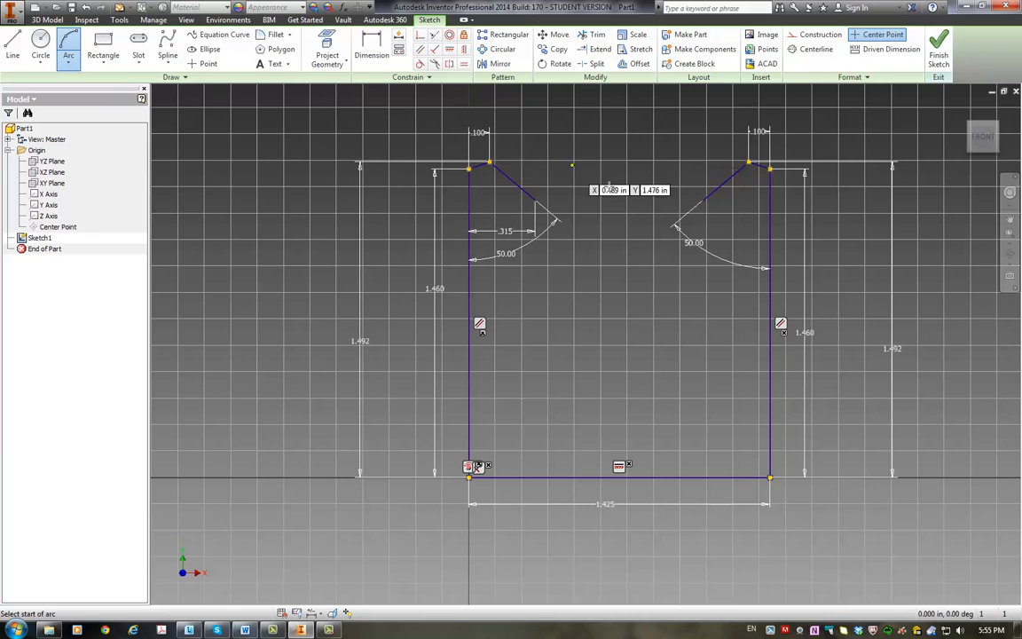
{"action": "left_click", "coordinate": [537, 199]}
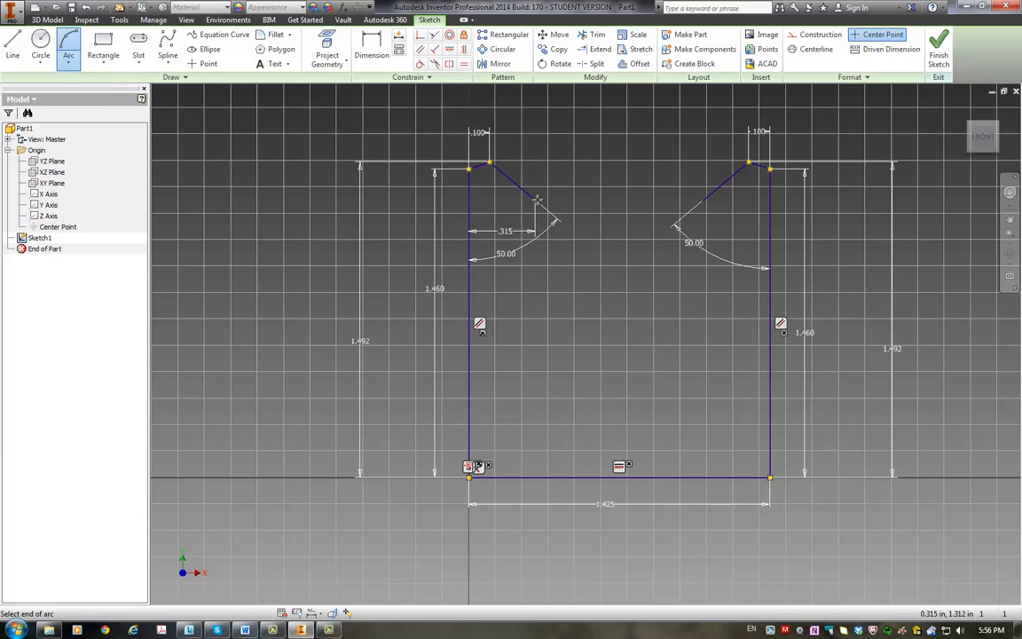
{"action": "left_click", "coordinate": [703, 201]}
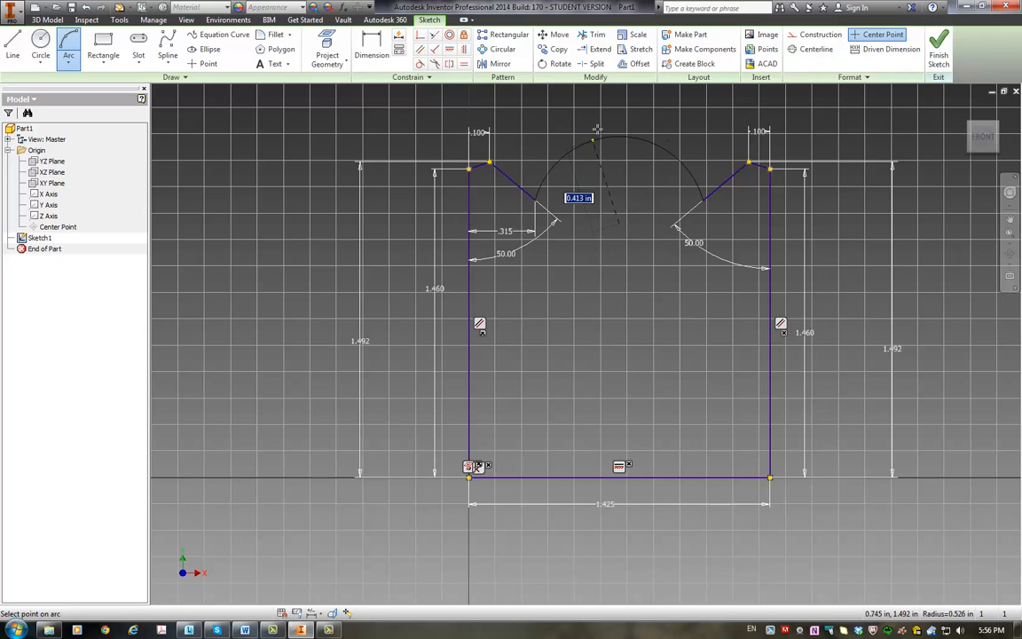
{"action": "left_click", "coordinate": [625, 159]}
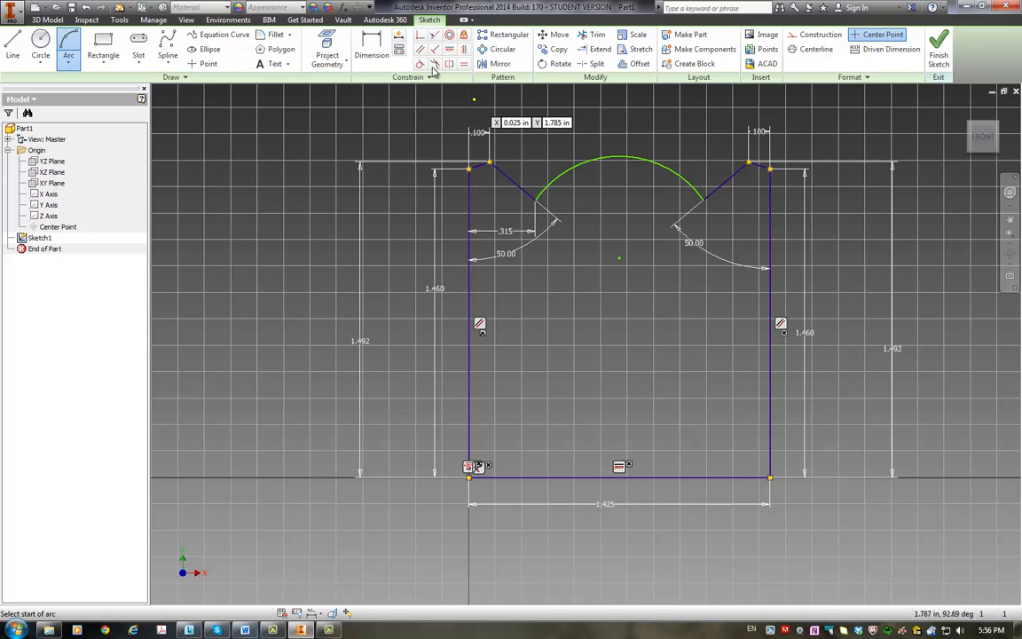
Step: Add a radius dimension to the arc between the ears
{"action": "left_click", "coordinate": [372, 51]}
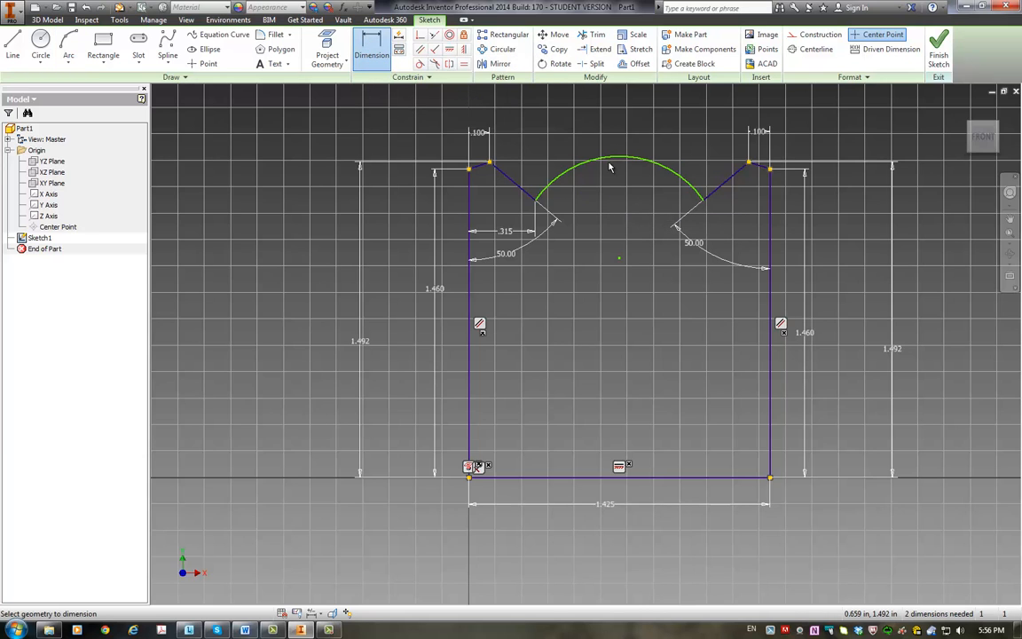
{"action": "left_click", "coordinate": [611, 165]}
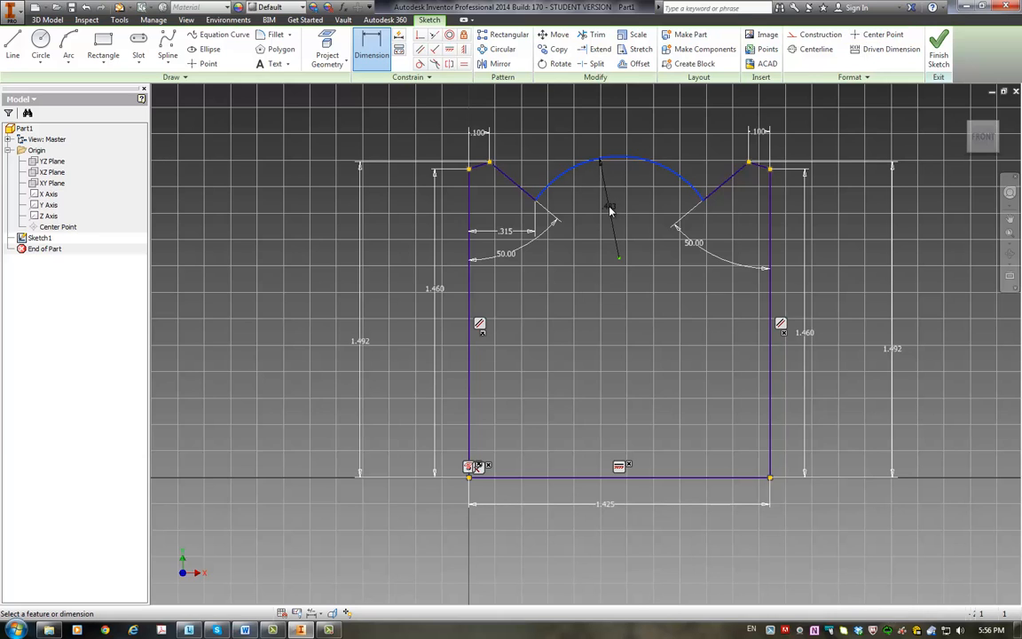
{"action": "left_click", "coordinate": [610, 211]}
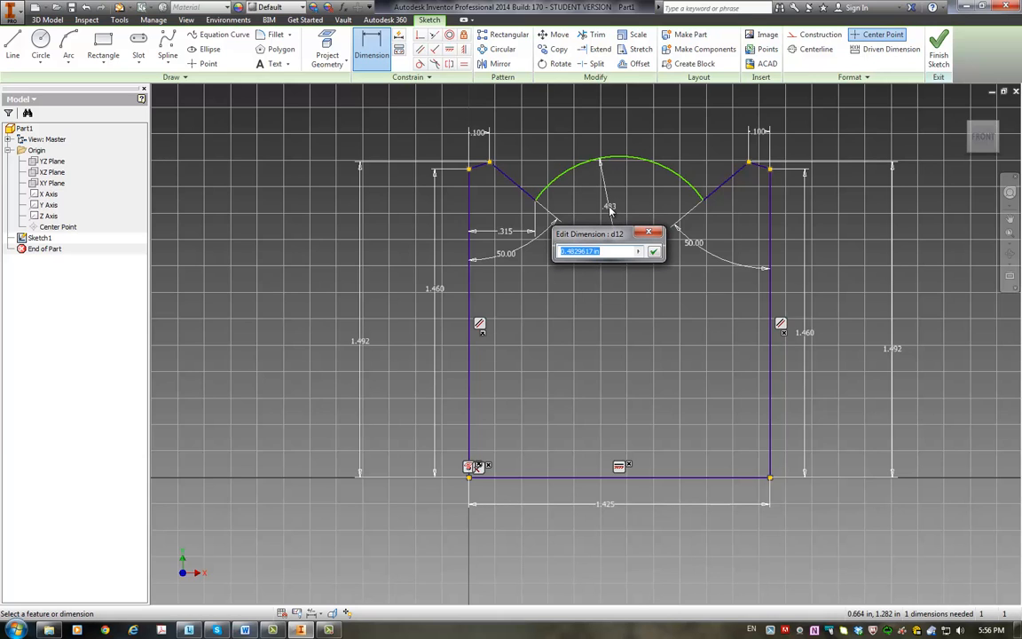
Step: Try to set the arc's radius to 0.926 in and undo the change
{"action": "type", "text": "0.926"}
{"action": "key", "text": "Return"}
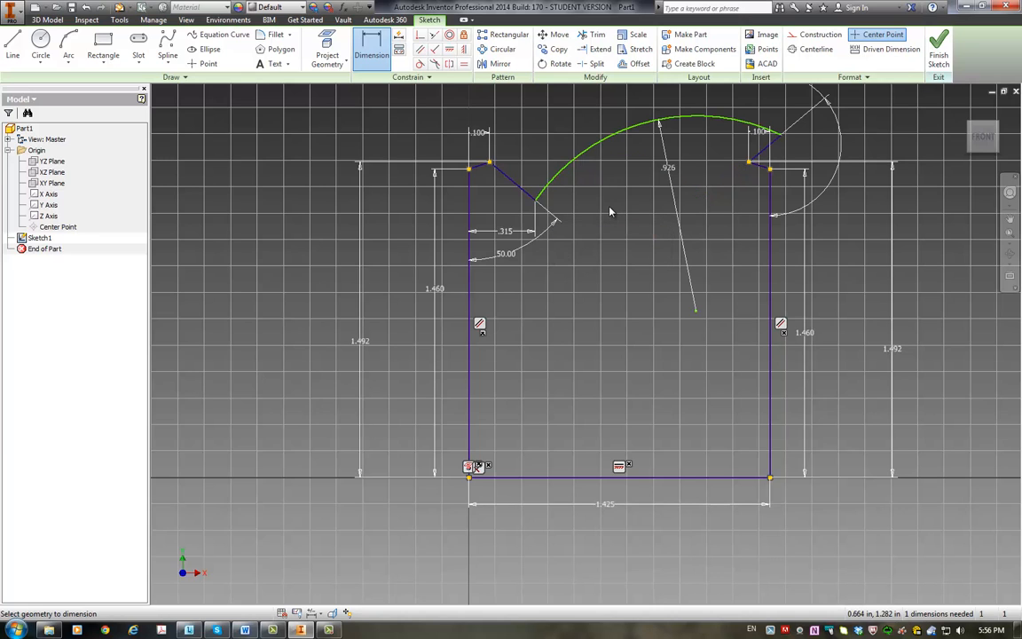
{"action": "key", "text": "Escape"}
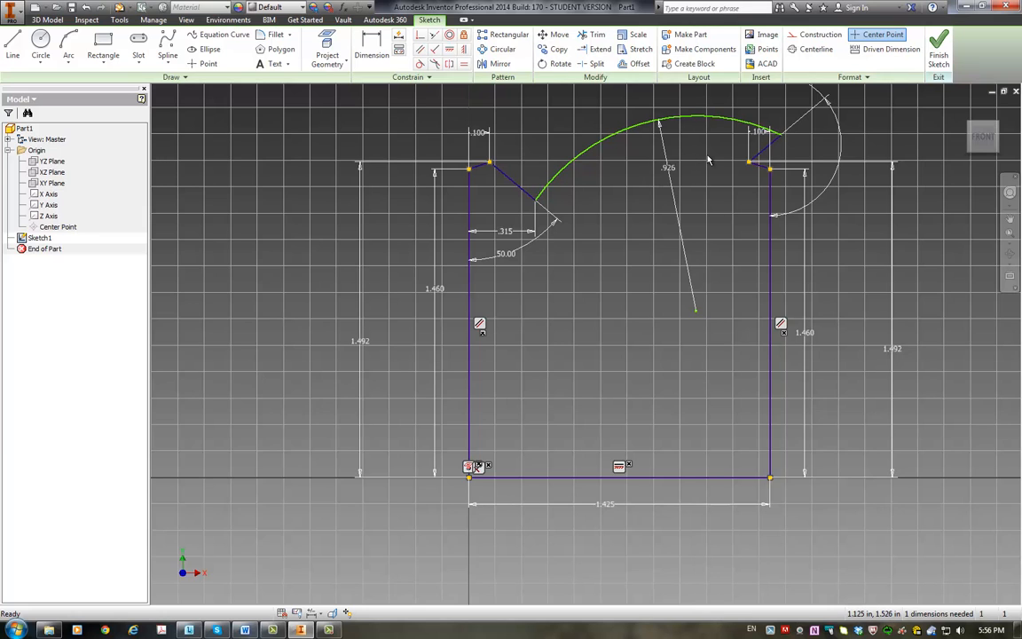
{"action": "key", "text": "ctrl+z"}
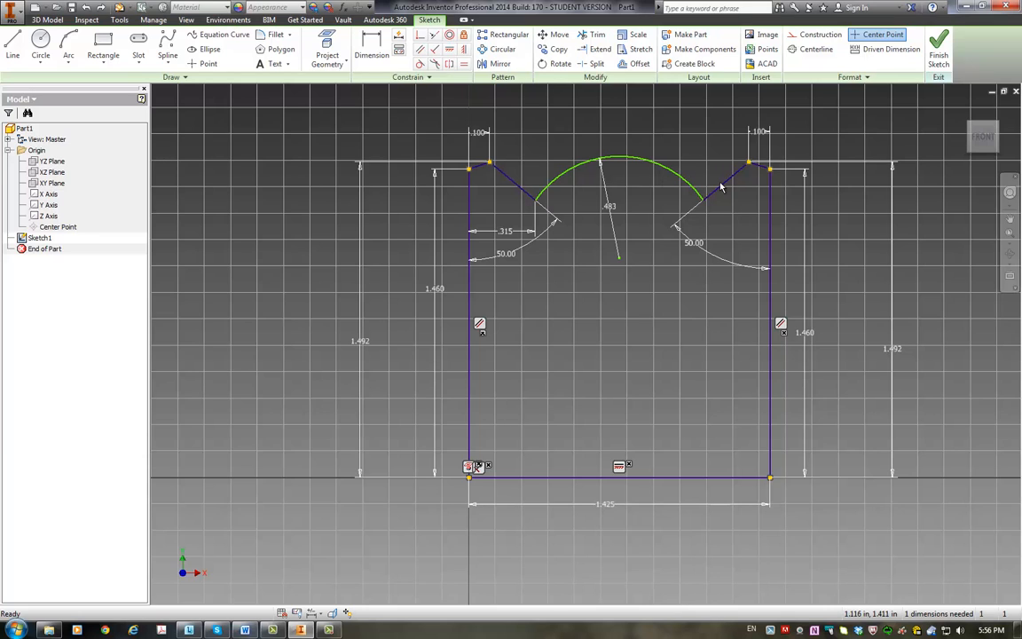
Step: Constrain the left and right inner ear slopes to equal length
{"action": "left_click", "coordinate": [466, 67]}
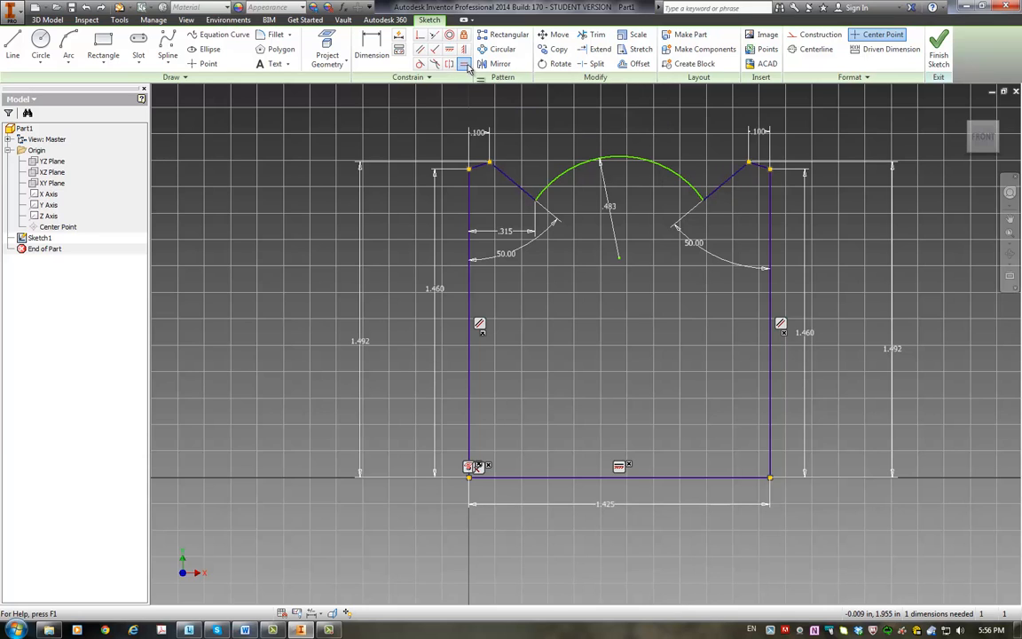
{"action": "left_click", "coordinate": [529, 192]}
{"action": "left_click", "coordinate": [720, 188]}
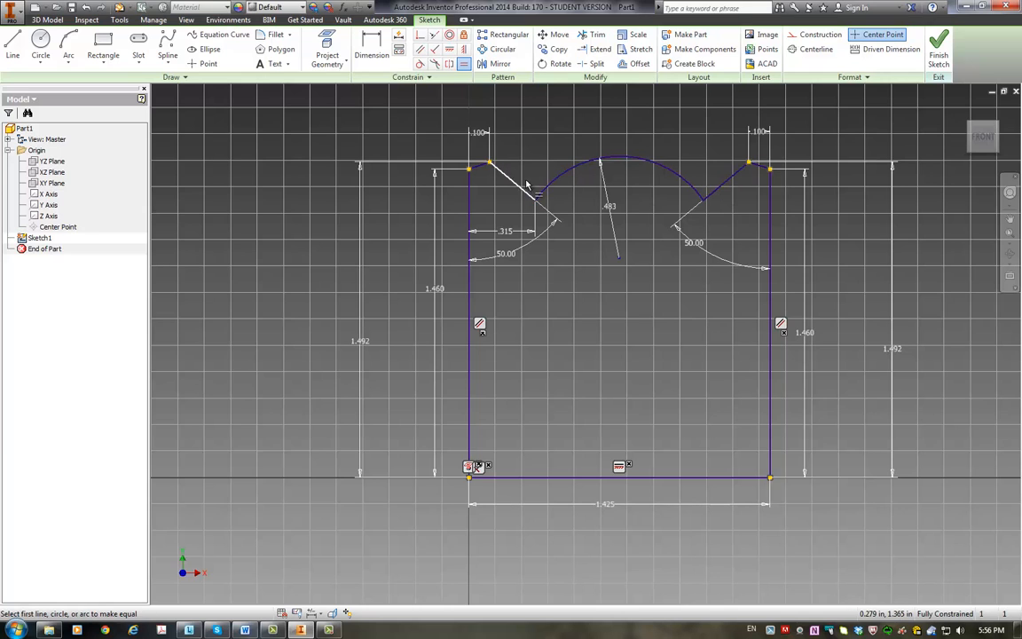
{"action": "key", "text": "Escape"}
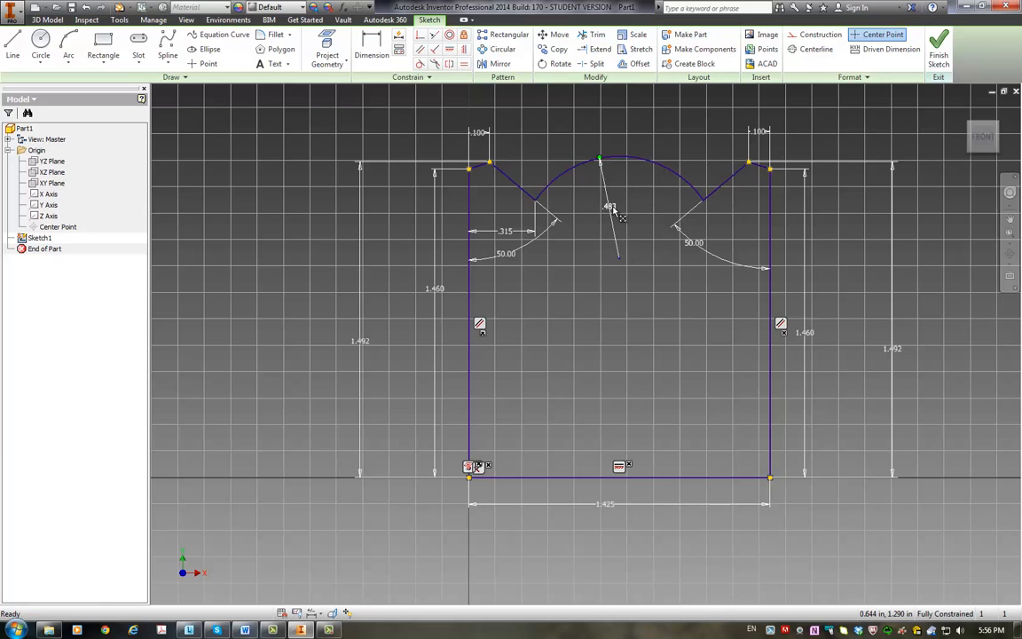
Step: Set the radius of the arc between the ears to 0.926 in
{"action": "double_click", "coordinate": [611, 207]}
{"action": "type", "text": "0"}
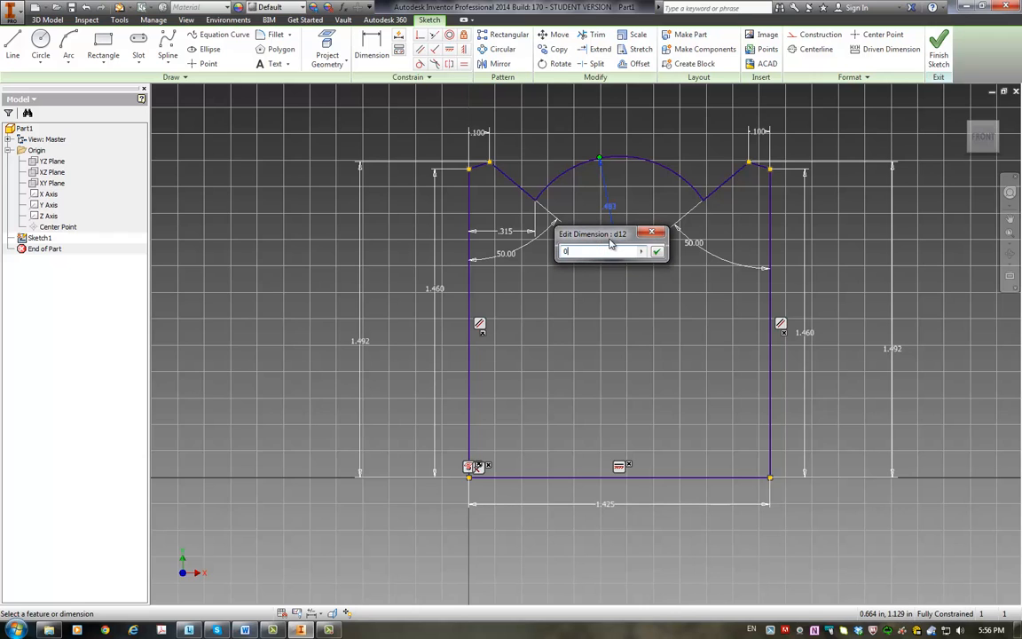
{"action": "type", "text": ".926"}
{"action": "key", "text": "Return"}
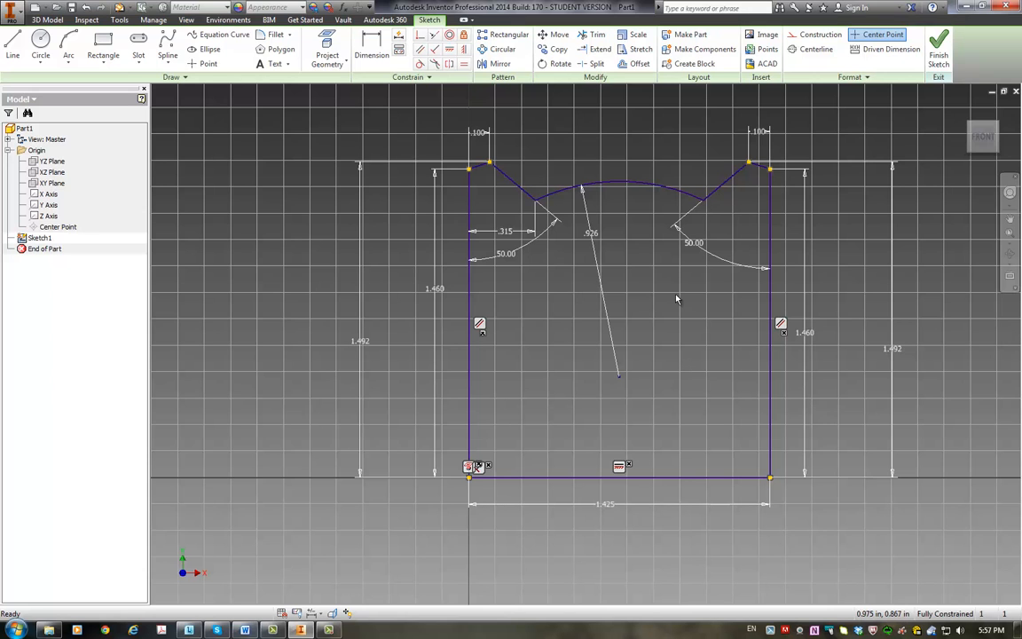
Step: Test the outline's constraints by pulling on the left slope's lower end and the right ear's tip, and finish the sketch
{"action": "scroll", "coordinate": [676, 299], "scroll_direction": "up", "scroll_amount": 3}
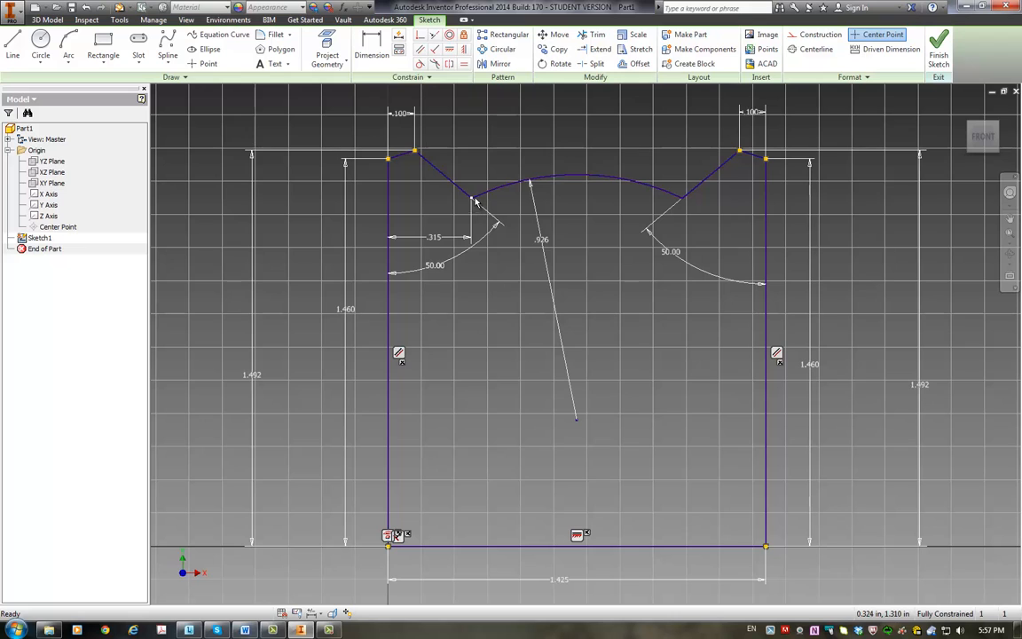
{"action": "left_click_drag", "start_coordinate": [471, 198], "coordinate": [491, 167]}
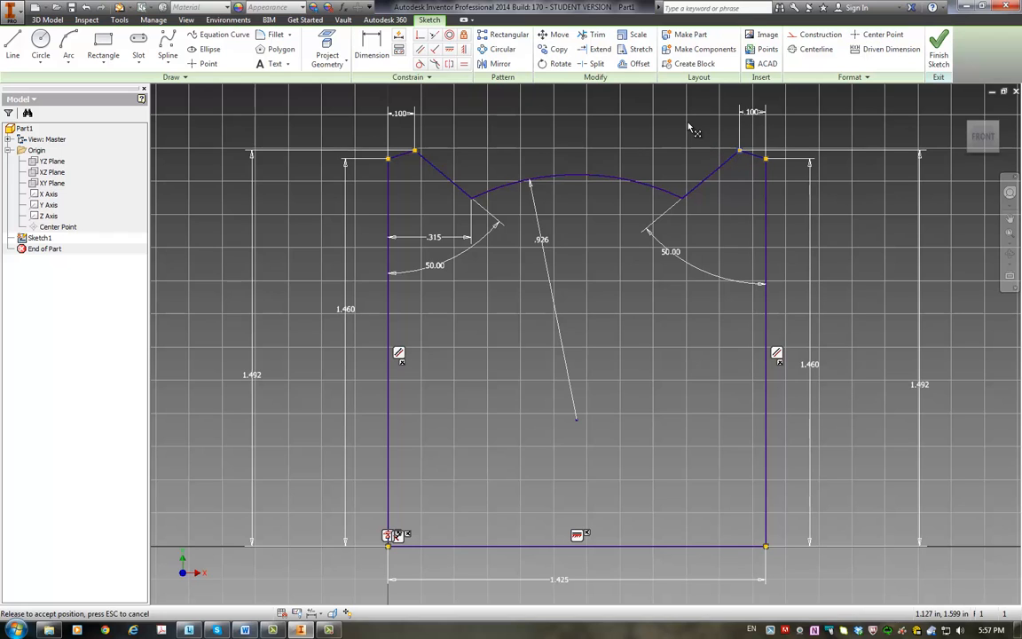
{"action": "mouse_move", "coordinate": [741, 153]}
{"action": "left_mouse_down"}
{"action": "mouse_move", "coordinate": [806, 144]}
{"action": "mouse_move", "coordinate": [730, 133]}
{"action": "left_mouse_up"}
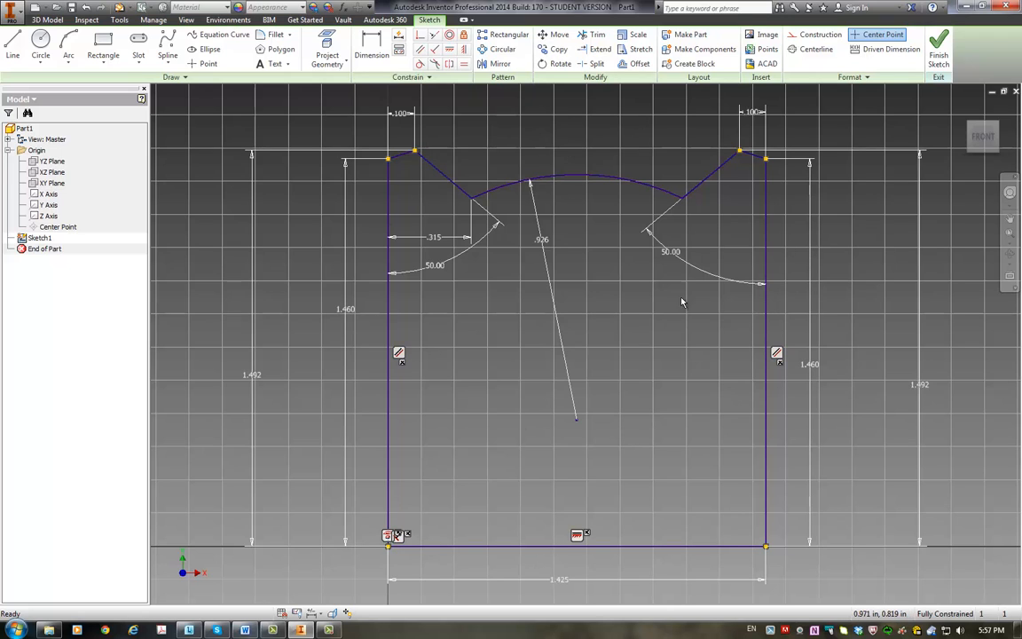
{"action": "left_click", "coordinate": [940, 49]}
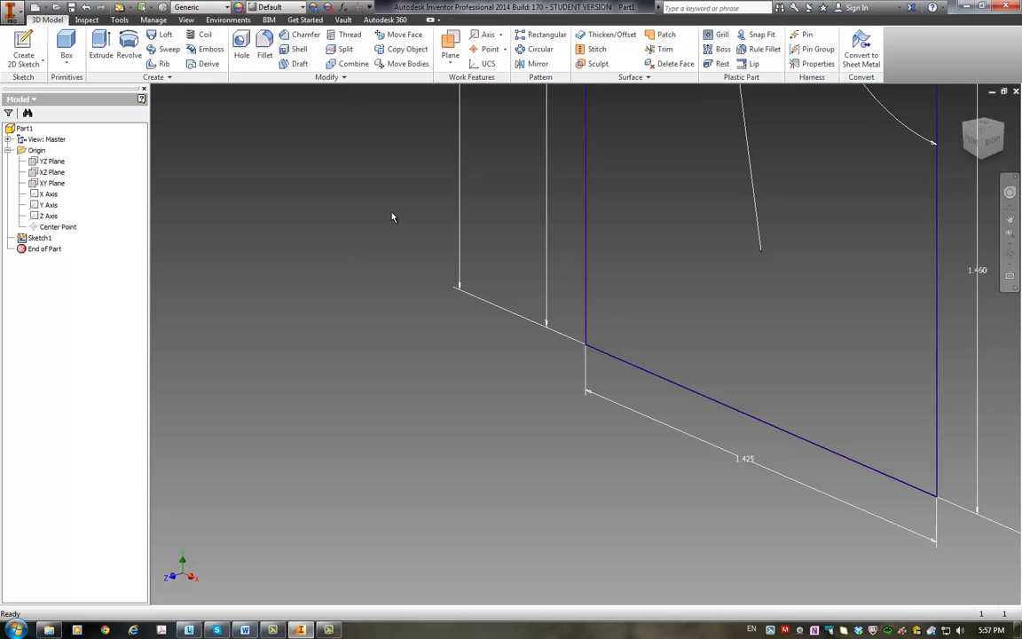
{"action": "key", "text": "F6"}
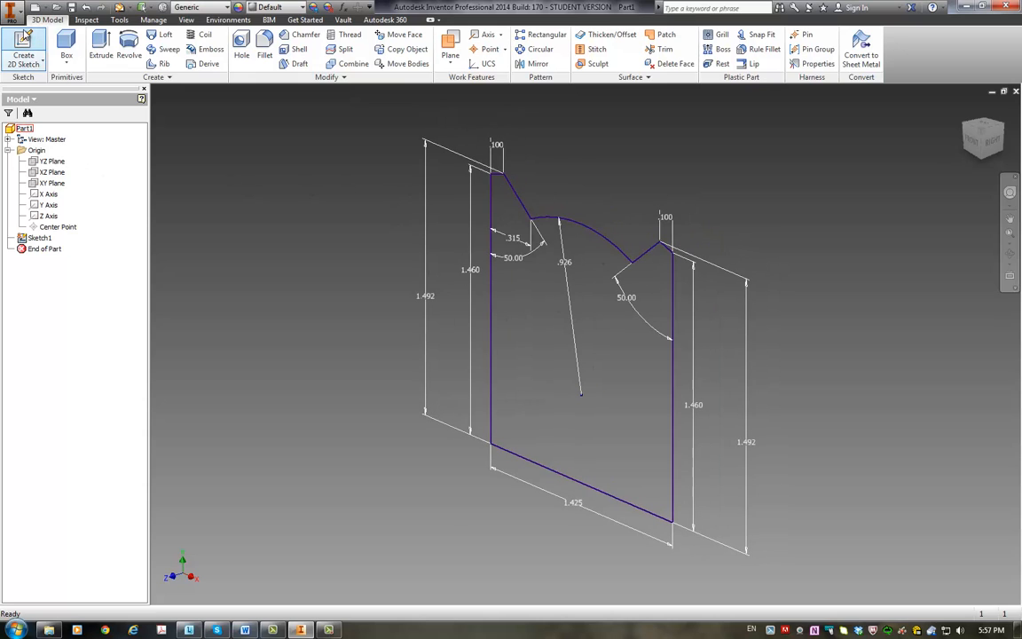
Step: Save the part in the homework 2 project folder as Tiger_Head_MET240 followed by the student's full name
{"action": "left_click", "coordinate": [21, 19]}
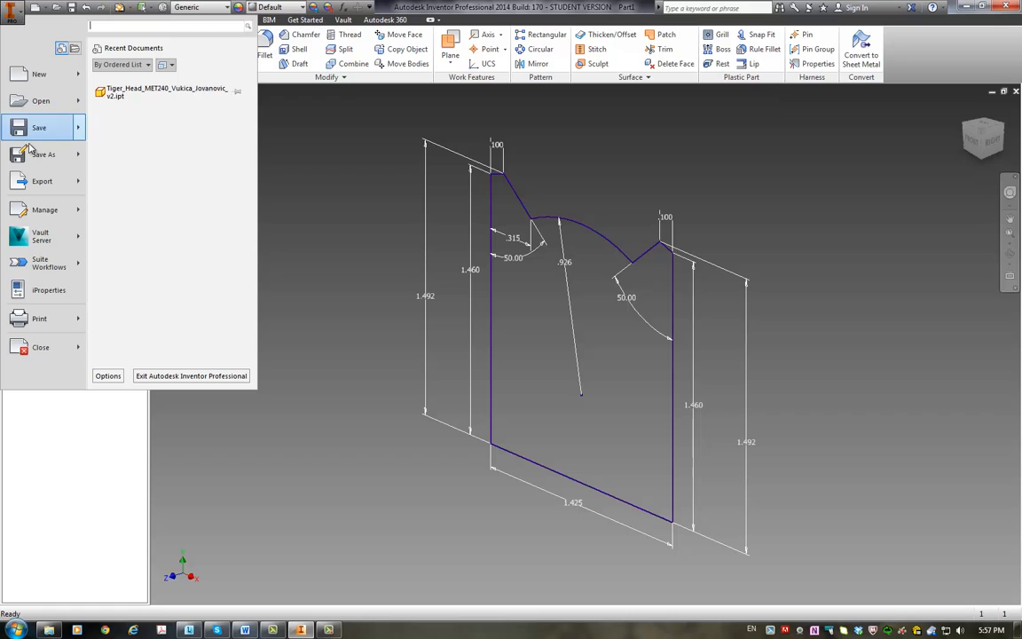
{"action": "left_click", "coordinate": [32, 158]}
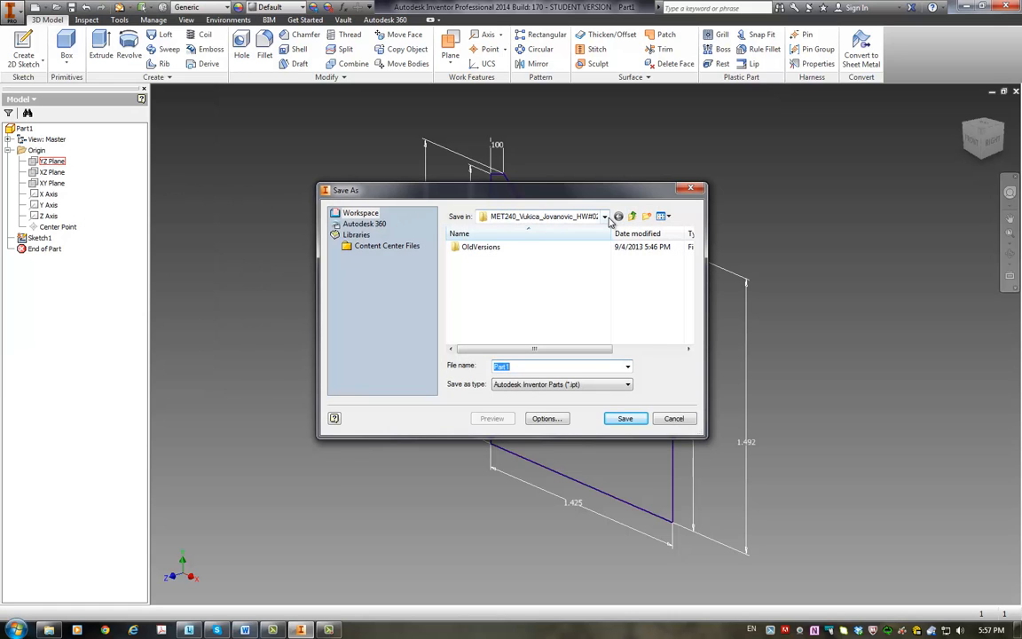
{"action": "left_click", "coordinate": [554, 217]}
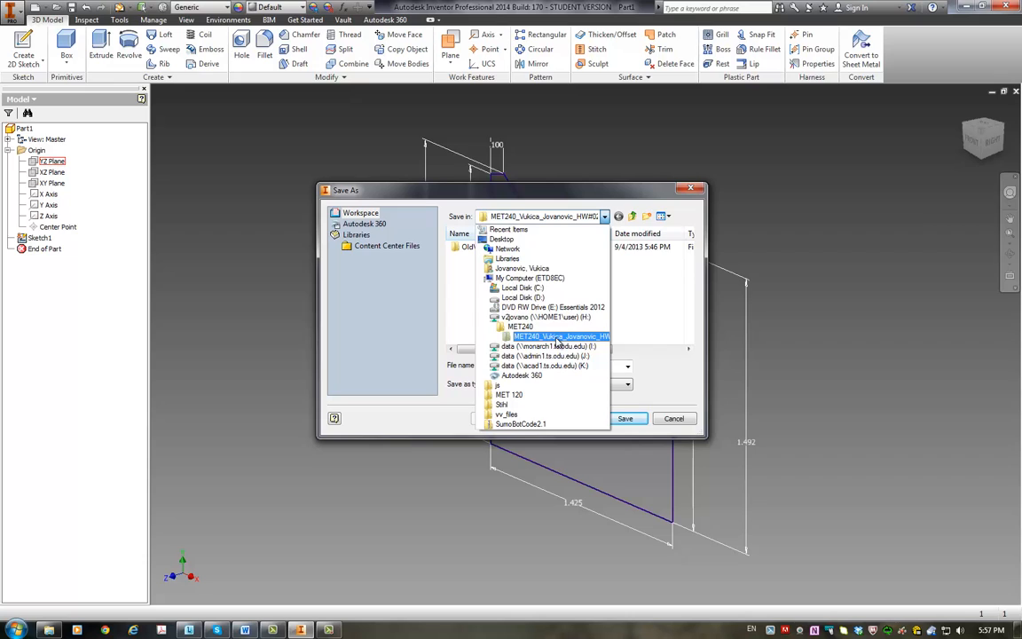
{"action": "left_click", "coordinate": [557, 342]}
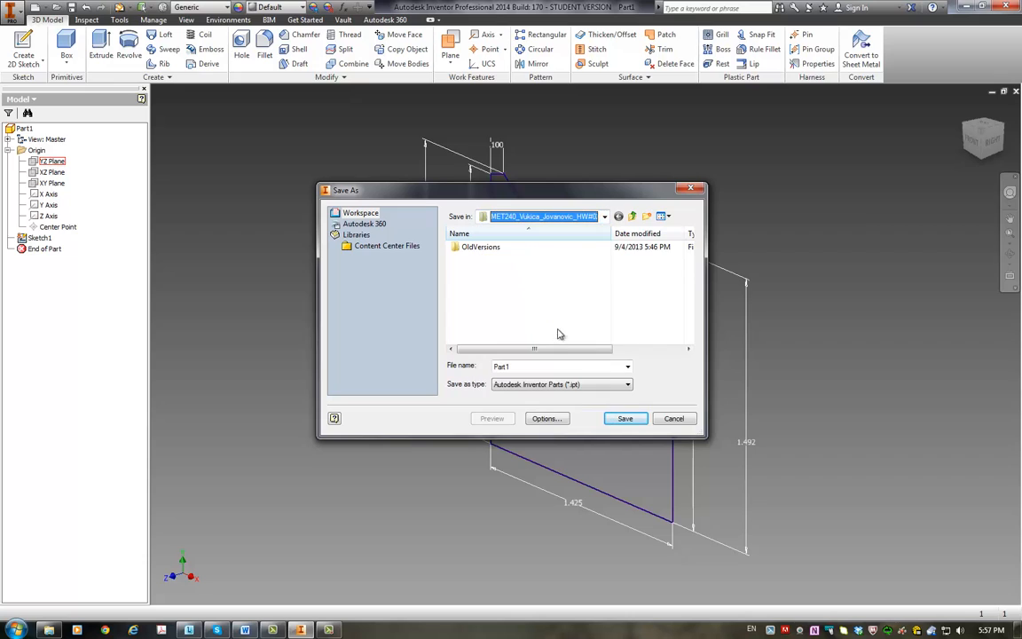
{"action": "double_click", "coordinate": [515, 366]}
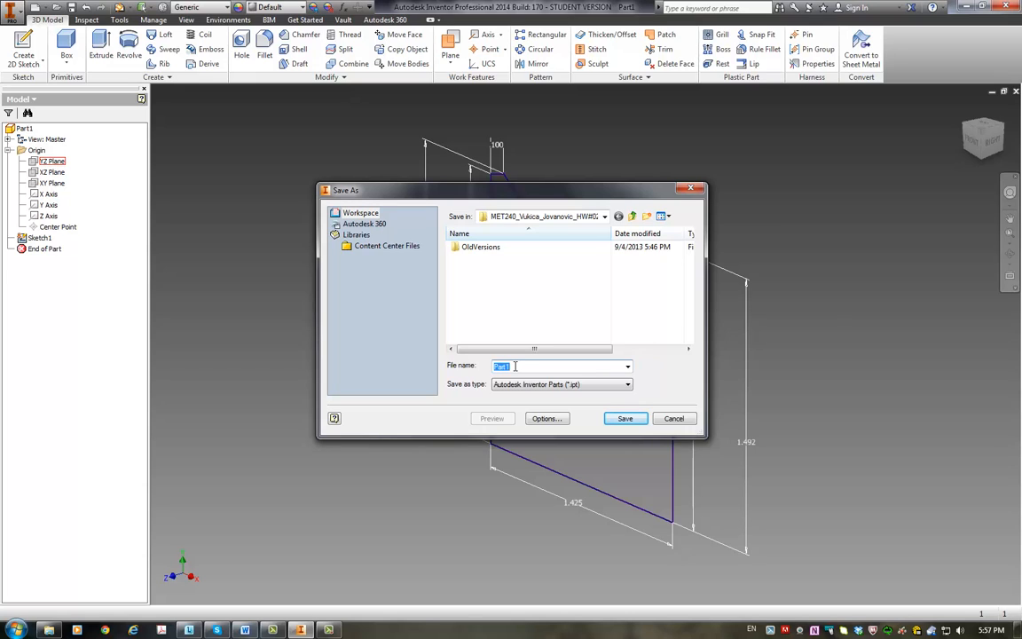
{"action": "type", "text": "T"}
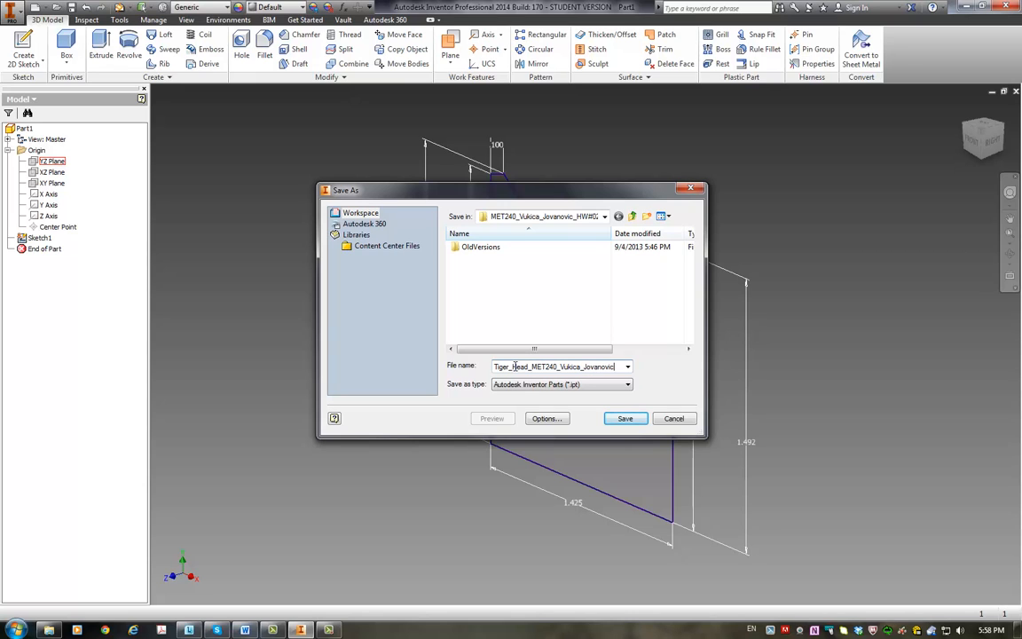
{"action": "key", "text": "Return"}
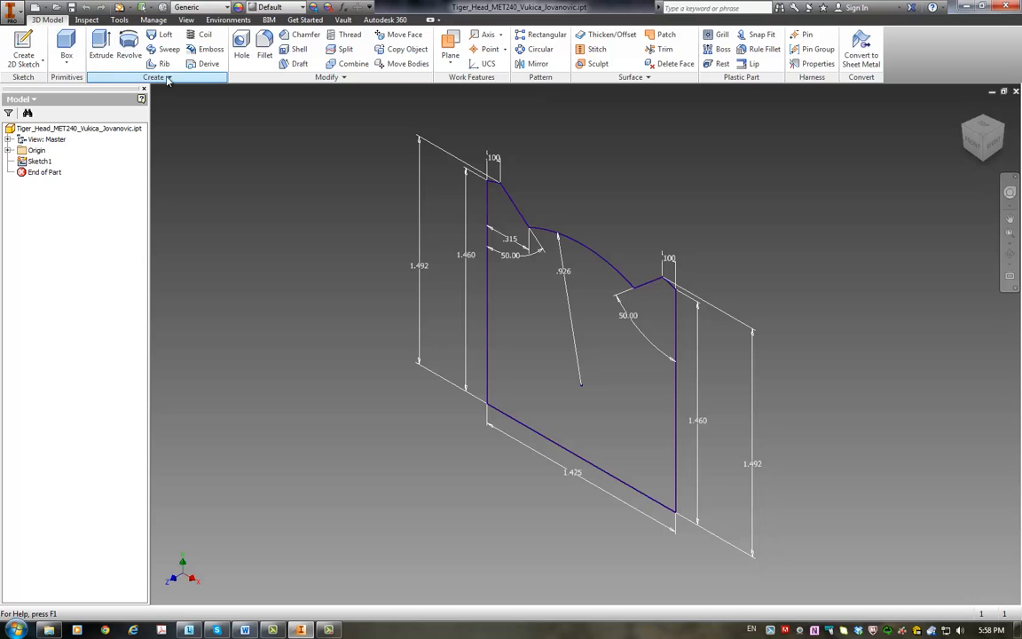
Step: Extrude the tiger head outline by a distance of 0.1 in
{"action": "left_click", "coordinate": [103, 45]}
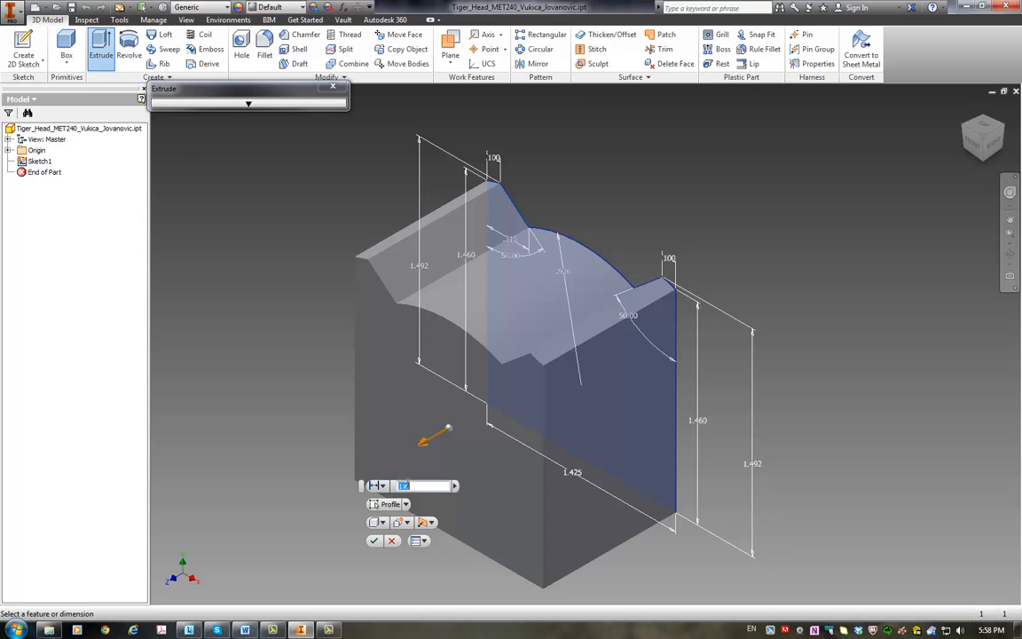
{"action": "left_click", "coordinate": [383, 487]}
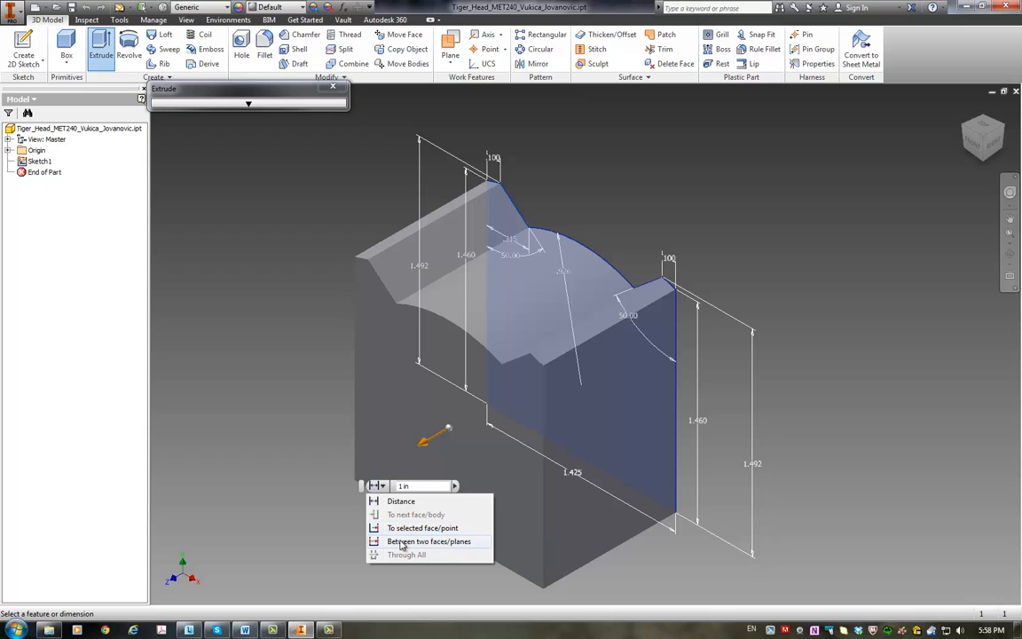
{"action": "left_click", "coordinate": [429, 485]}
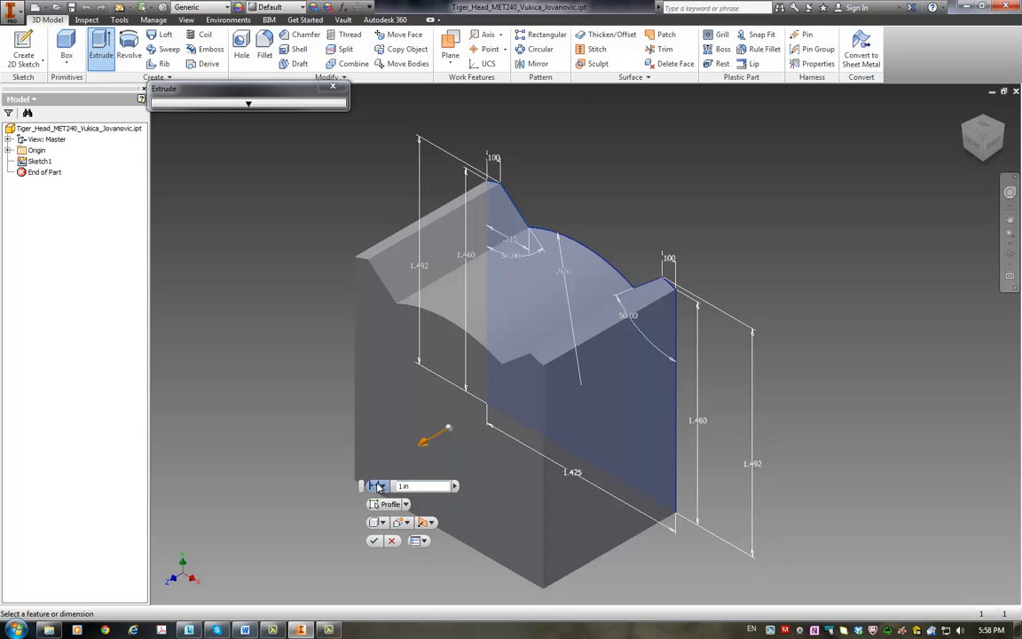
{"action": "left_click_drag", "start_coordinate": [414, 488], "coordinate": [388, 491]}
{"action": "type", "text": "0.1"}
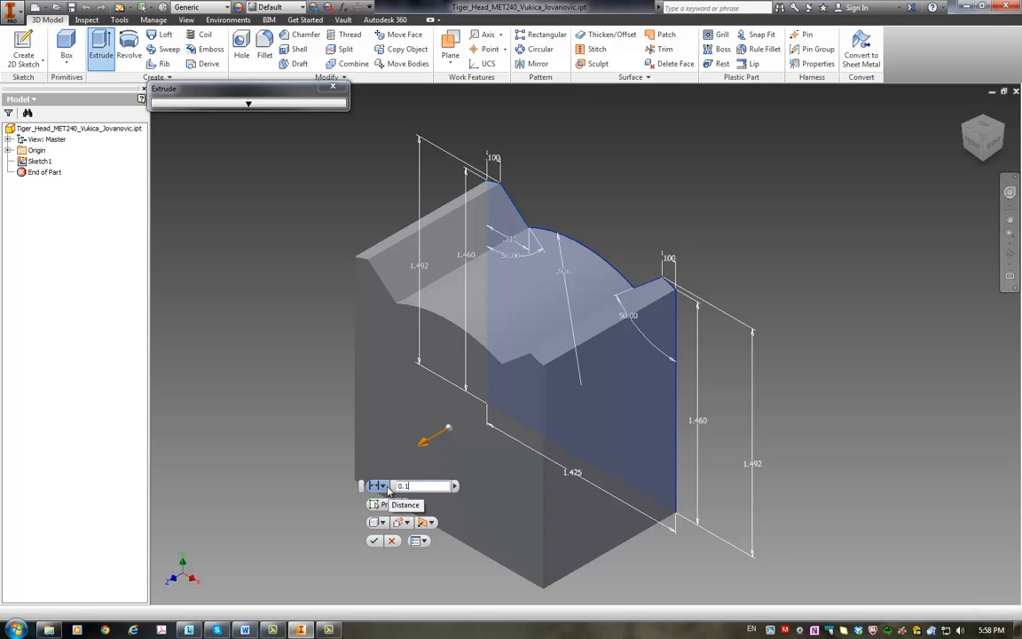
{"action": "left_click", "coordinate": [375, 544]}
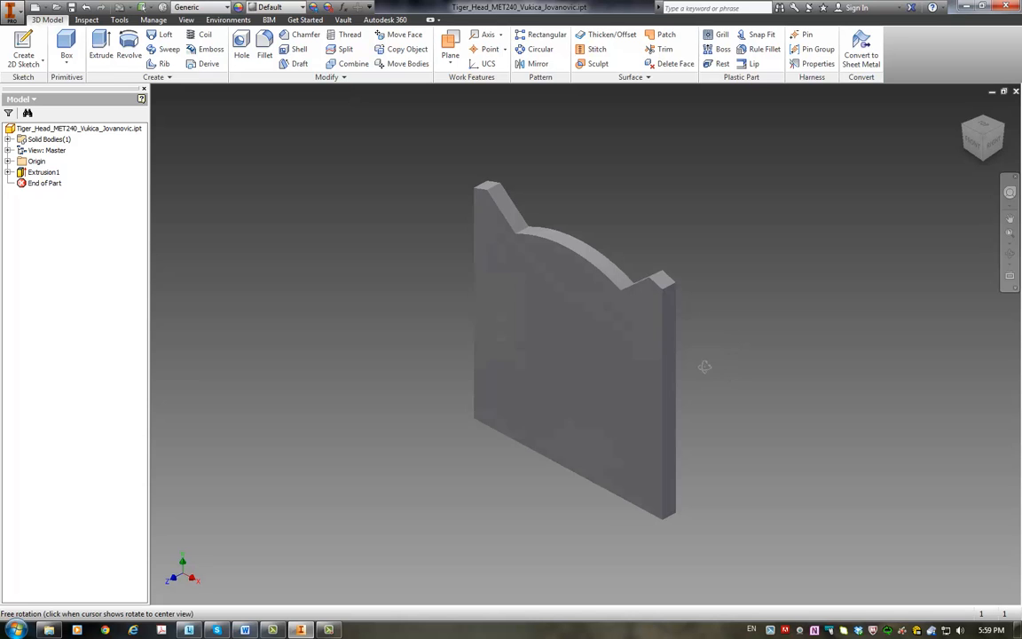
{"action": "mouse_move", "coordinate": [703, 364]}
{"action": "middle_mouse_down", "text": "shift"}
{"action": "mouse_move", "coordinate": [605, 370]}
{"action": "mouse_move", "coordinate": [689, 373]}
{"action": "mouse_move", "coordinate": [694, 354]}
{"action": "mouse_move", "coordinate": [678, 348]}
{"action": "mouse_move", "coordinate": [728, 365]}
{"action": "mouse_move", "coordinate": [700, 362]}
{"action": "mouse_move", "coordinate": [721, 356]}
{"action": "mouse_move", "coordinate": [701, 372]}
{"action": "middle_mouse_up", "text": "shift"}
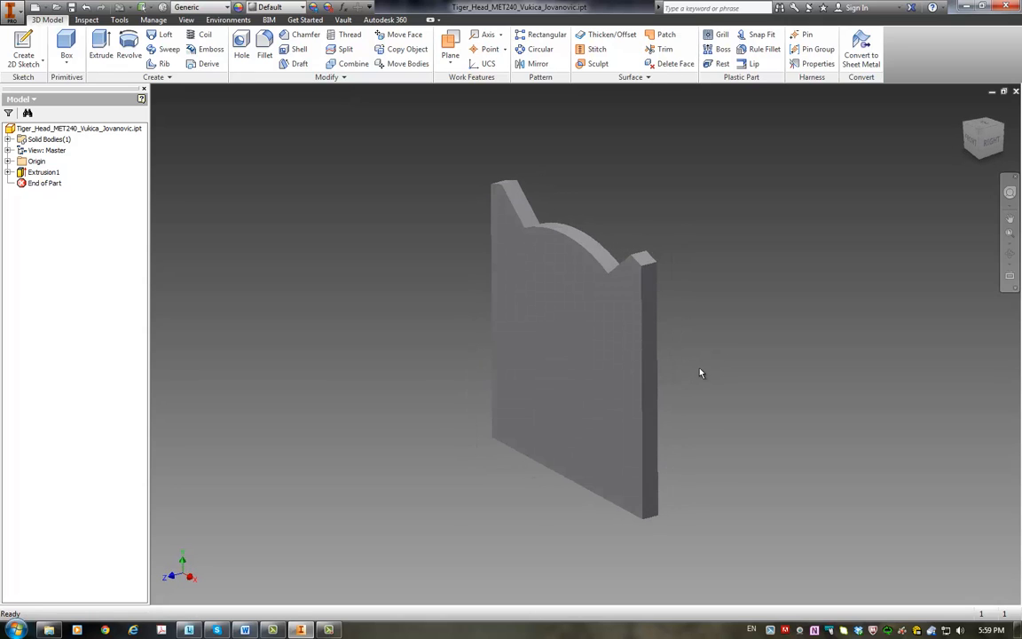
{"action": "left_click", "coordinate": [1010, 255]}
{"action": "mouse_move", "coordinate": [755, 336]}
{"action": "left_mouse_down"}
{"action": "mouse_move", "coordinate": [692, 356]}
{"action": "mouse_move", "coordinate": [804, 329]}
{"action": "mouse_move", "coordinate": [774, 295]}
{"action": "mouse_move", "coordinate": [766, 333]}
{"action": "mouse_move", "coordinate": [760, 323]}
{"action": "left_mouse_up"}
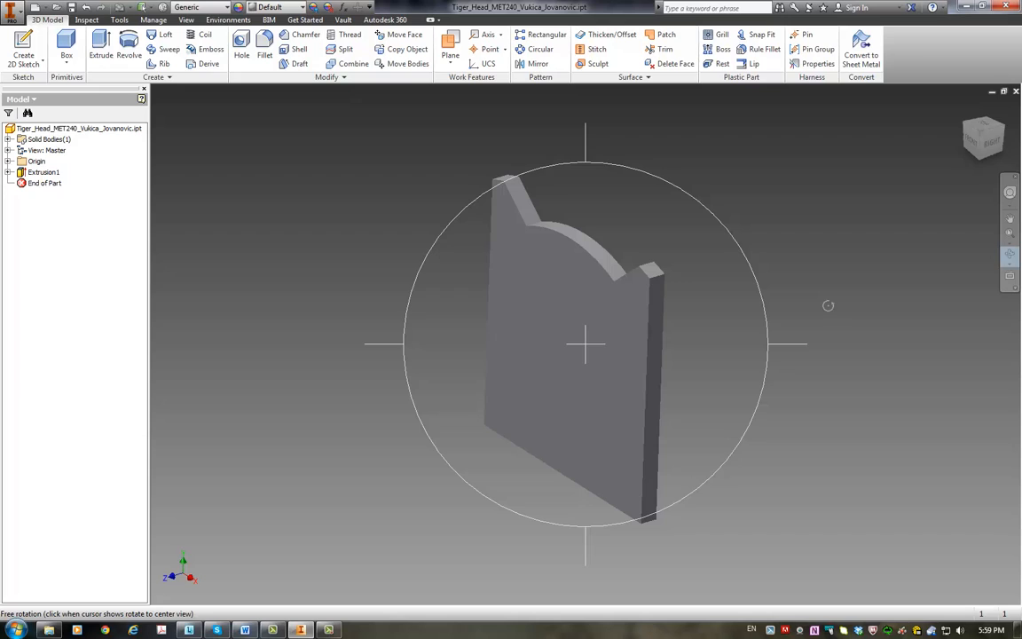
Step: Inspect the extruded tiger head plate from several sides by panning and orbiting around it
{"action": "key", "text": "Escape"}
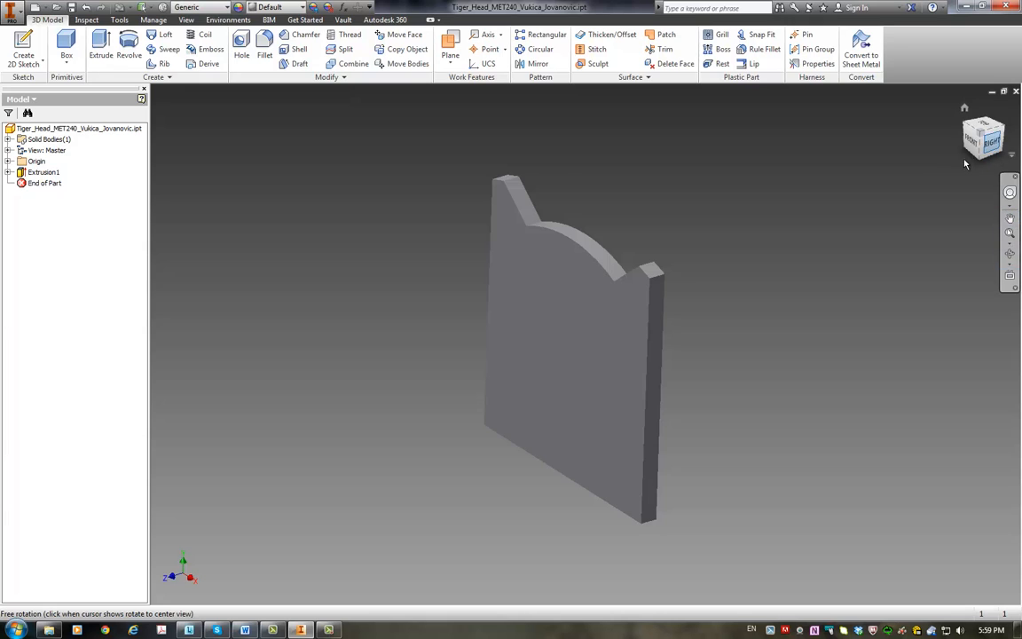
{"action": "left_click", "coordinate": [185, 19]}
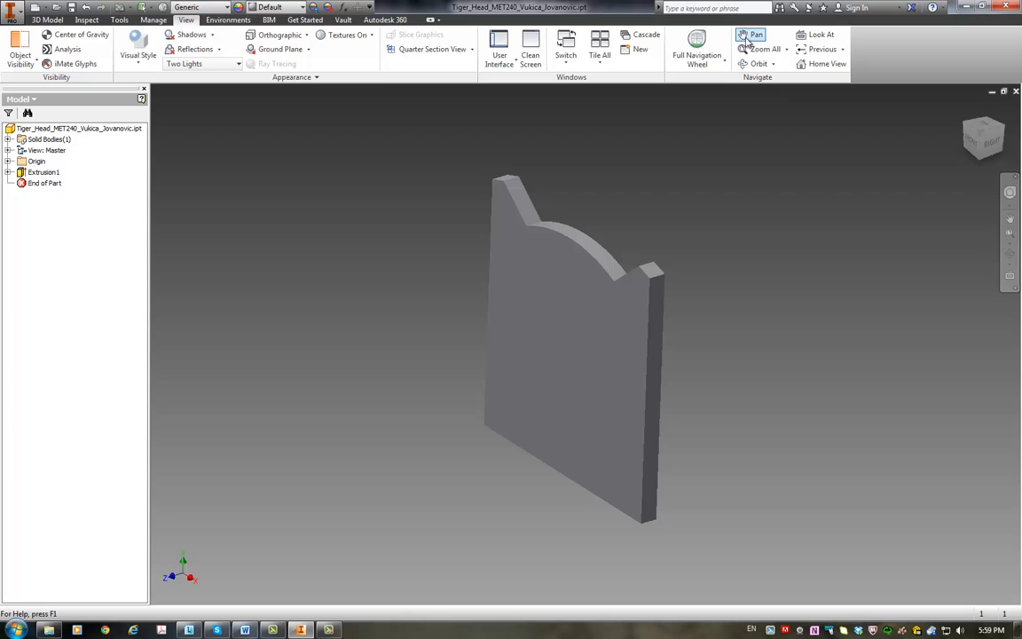
{"action": "left_click", "coordinate": [753, 34]}
{"action": "left_click_drag", "start_coordinate": [748, 188], "coordinate": [662, 196]}
{"action": "left_click", "coordinate": [761, 67]}
{"action": "left_click_drag", "start_coordinate": [541, 301], "coordinate": [602, 271]}
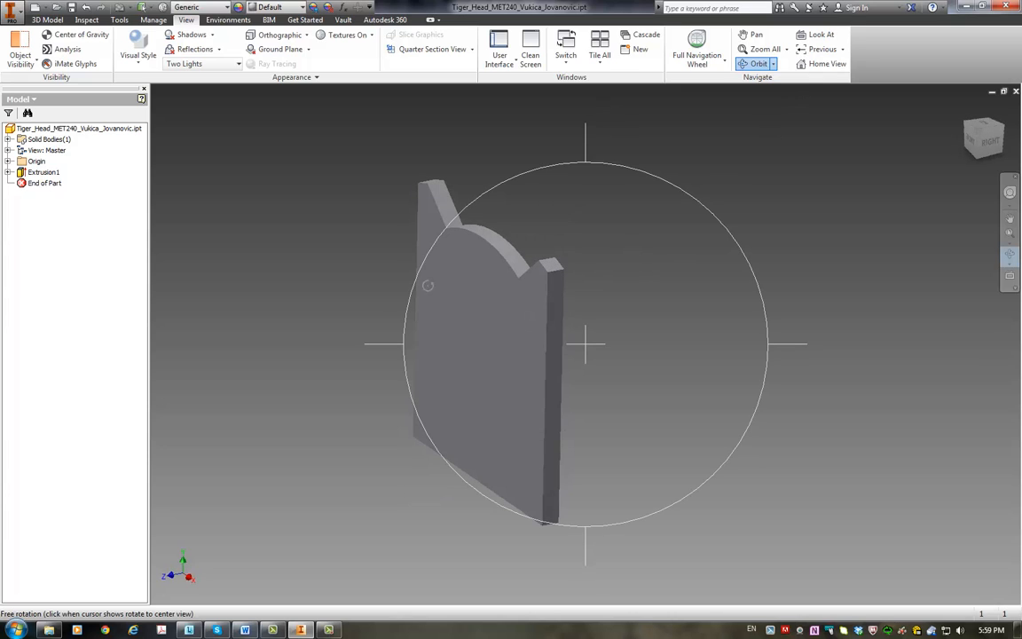
{"action": "left_click", "coordinate": [753, 35]}
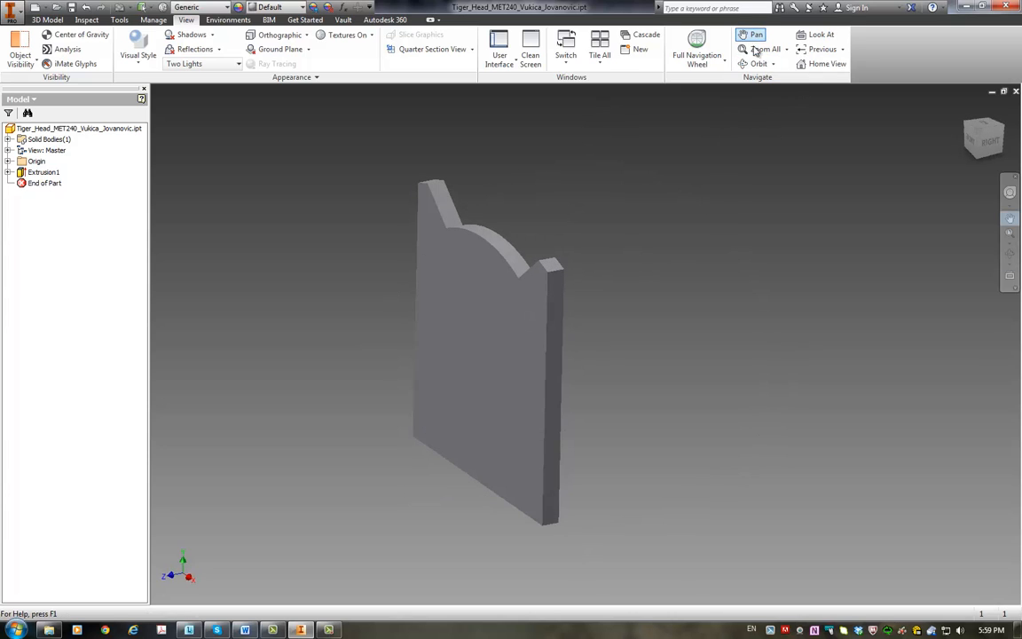
{"action": "left_click_drag", "start_coordinate": [615, 301], "coordinate": [467, 237]}
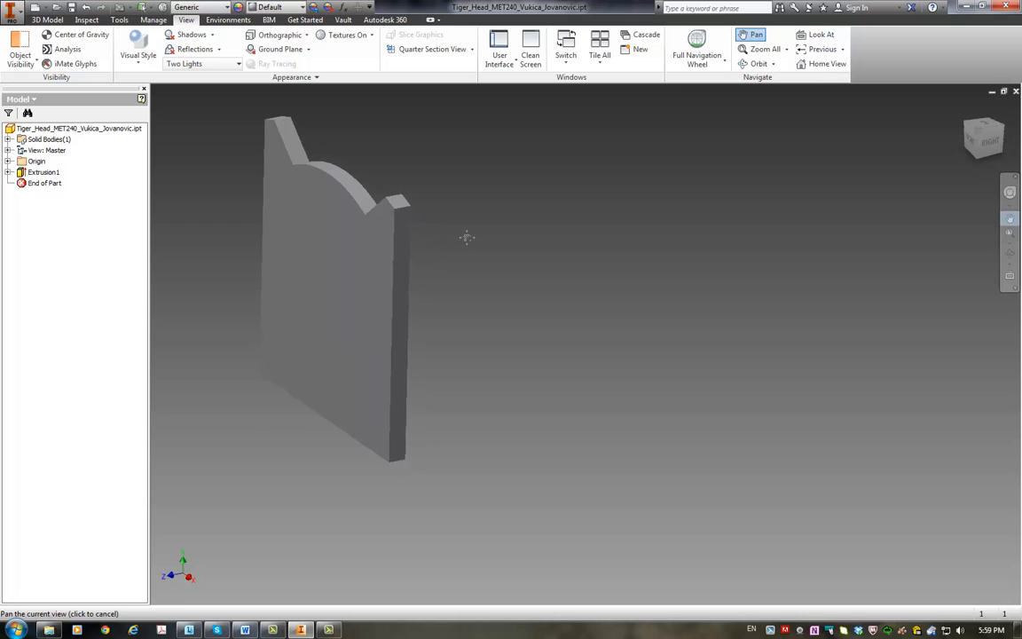
{"action": "left_click", "coordinate": [757, 64]}
{"action": "left_click_drag", "start_coordinate": [577, 313], "coordinate": [607, 317]}
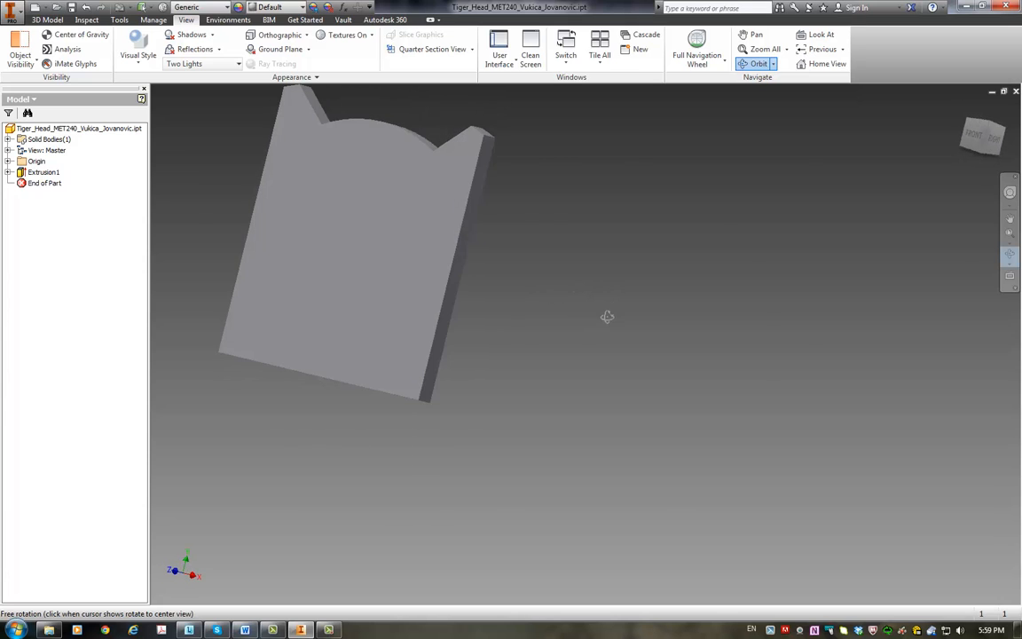
{"action": "left_click", "coordinate": [750, 34]}
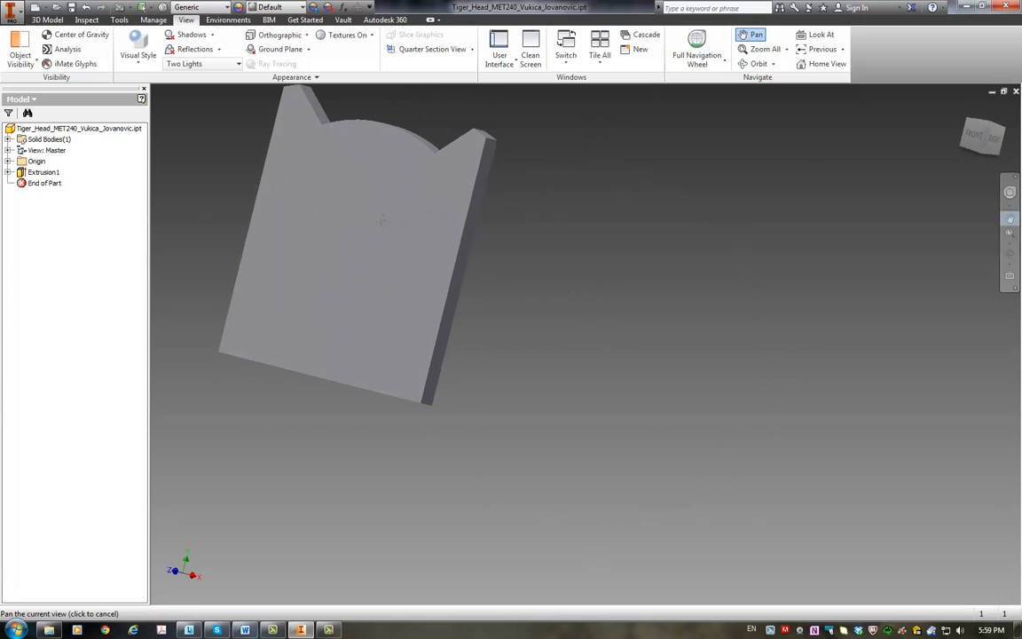
{"action": "left_click_drag", "start_coordinate": [369, 231], "coordinate": [570, 306]}
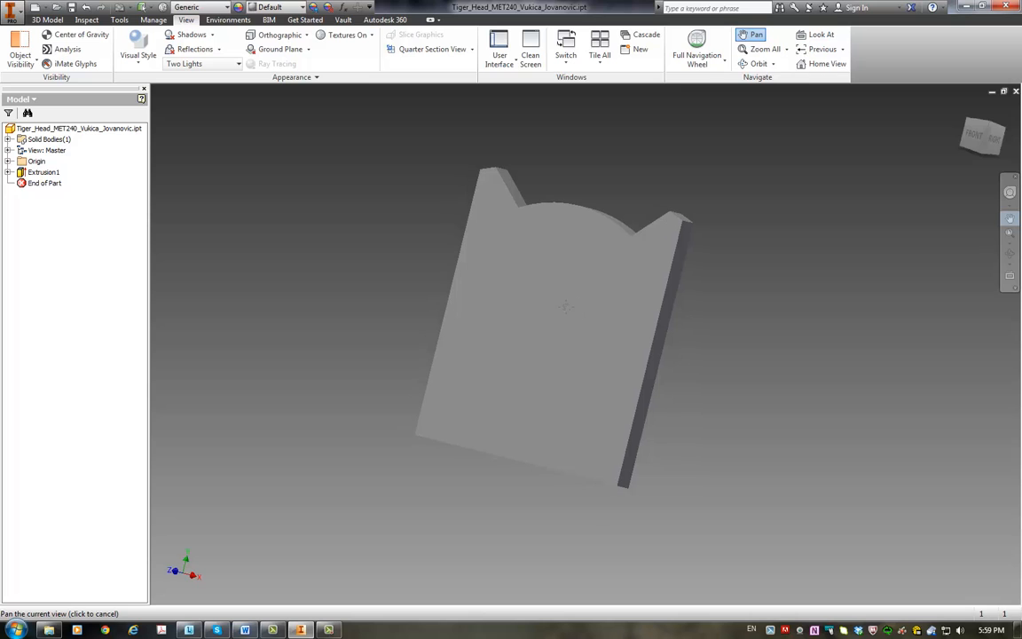
{"action": "left_click", "coordinate": [744, 66]}
{"action": "left_click_drag", "start_coordinate": [633, 263], "coordinate": [575, 322]}
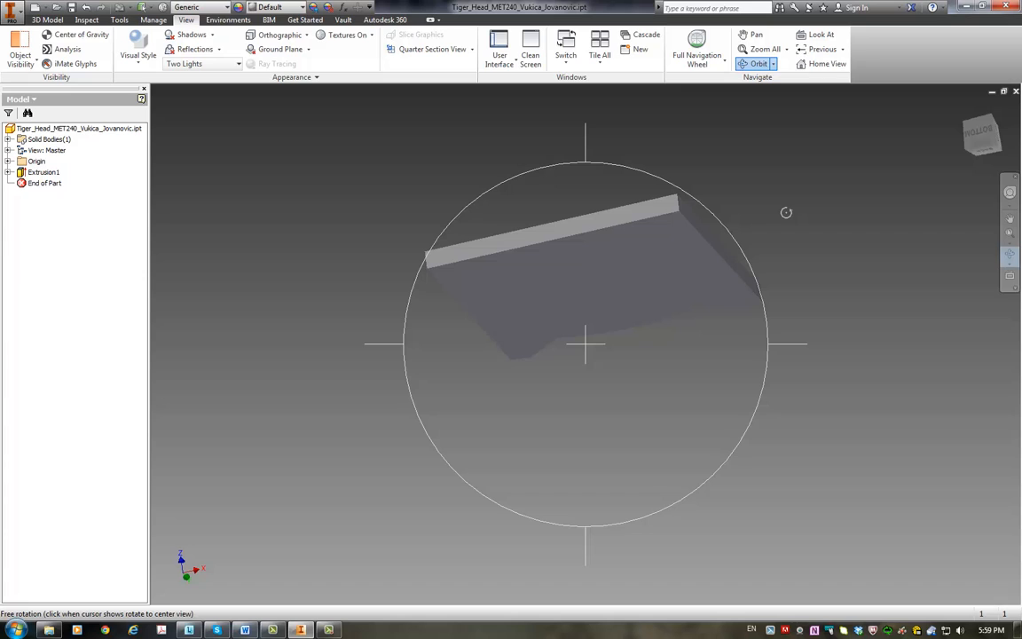
Step: Restore the home view of the plate and try zooming in and out on it
{"action": "key", "text": "Escape"}
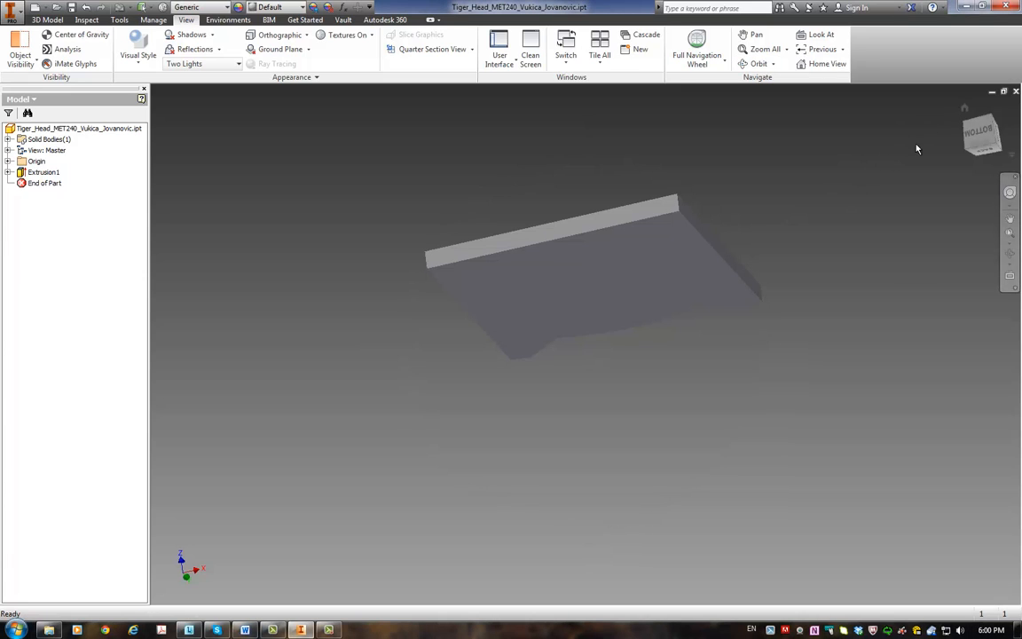
{"action": "left_click", "coordinate": [965, 111]}
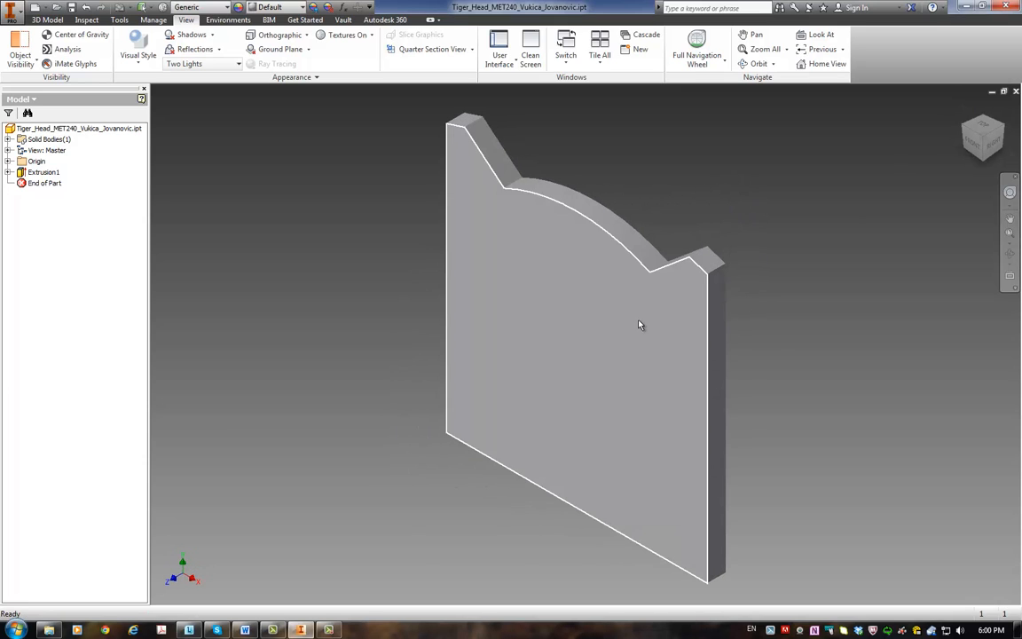
{"action": "scroll", "coordinate": [773, 350], "scroll_direction": "up", "scroll_amount": 3}
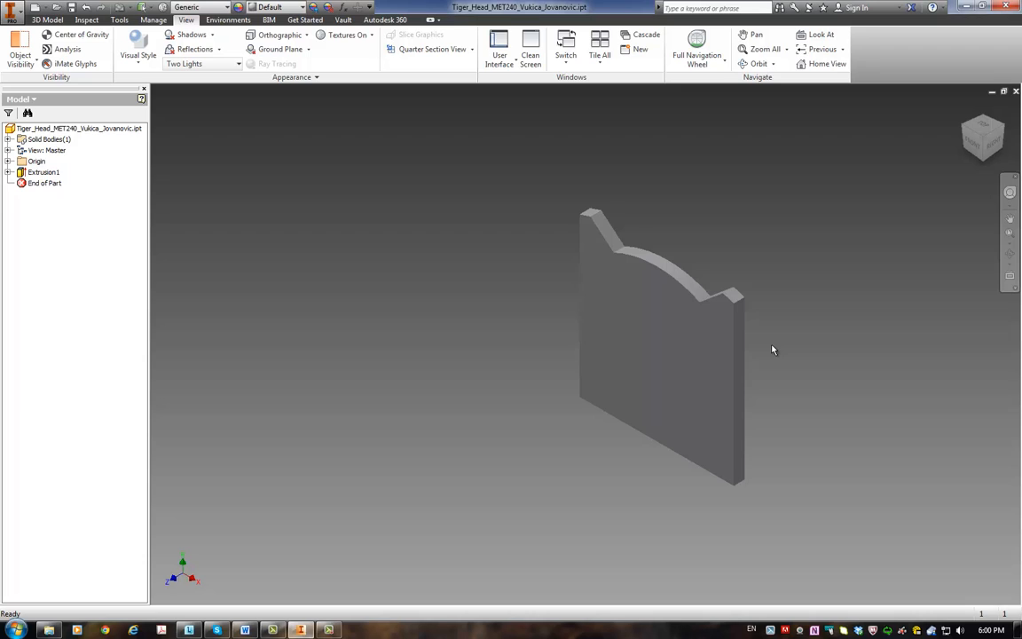
{"action": "scroll", "coordinate": [773, 350], "scroll_direction": "down", "scroll_amount": 3}
{"action": "scroll", "coordinate": [773, 350], "scroll_direction": "up", "scroll_amount": 3}
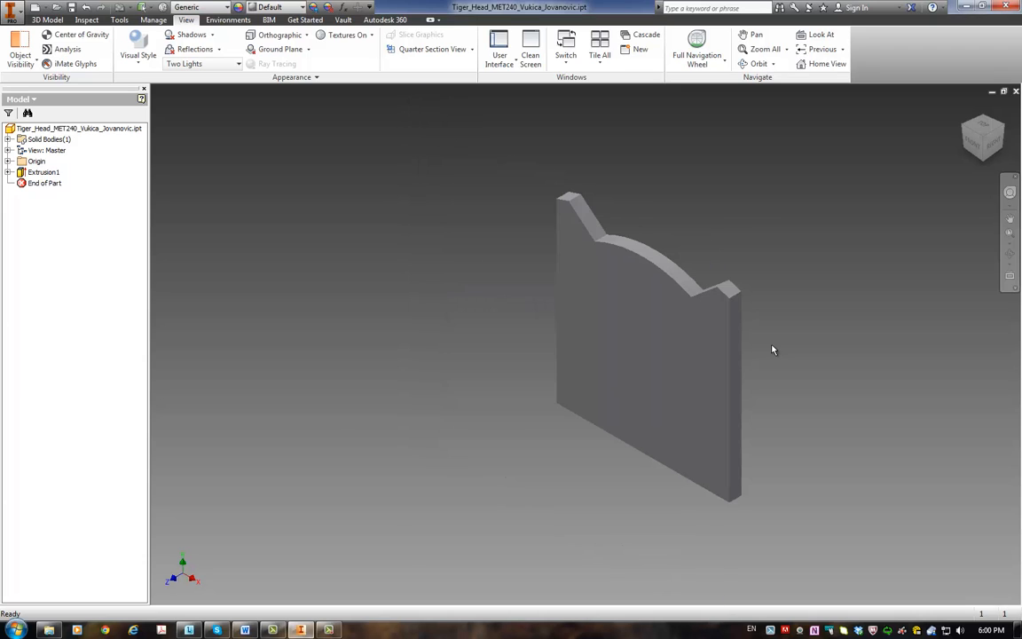
Step: Switch to the MET_240_HW#02 document in Word to read the rib's reference dimensions, and return to Inventor
{"action": "left_click", "coordinate": [245, 630]}
{"action": "scroll", "coordinate": [433, 411], "scroll_direction": "up", "scroll_amount": 8, "text": "ctrl"}
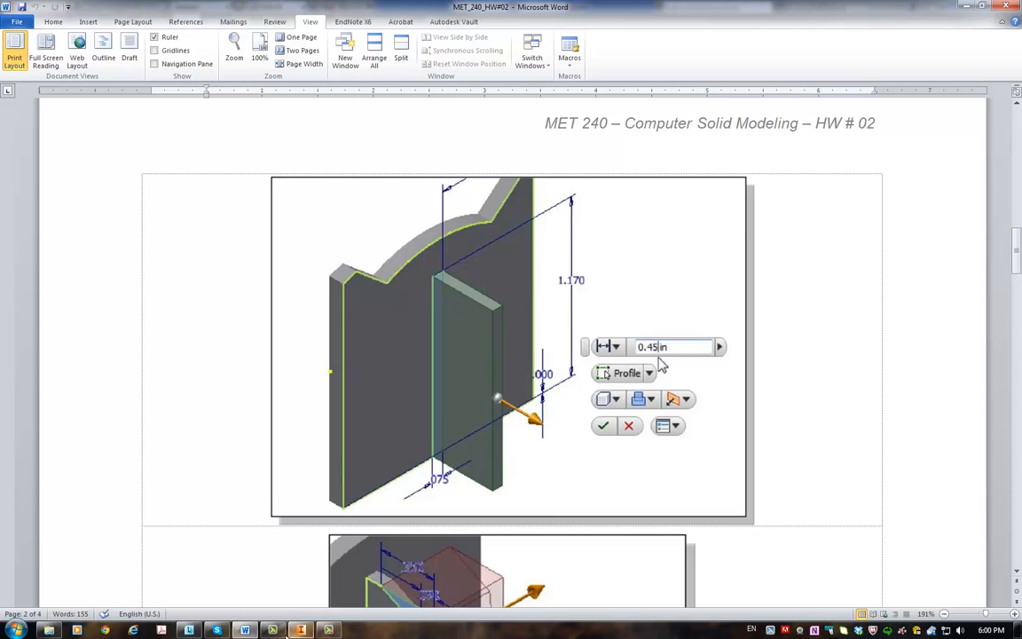
{"action": "left_click", "coordinate": [302, 630]}
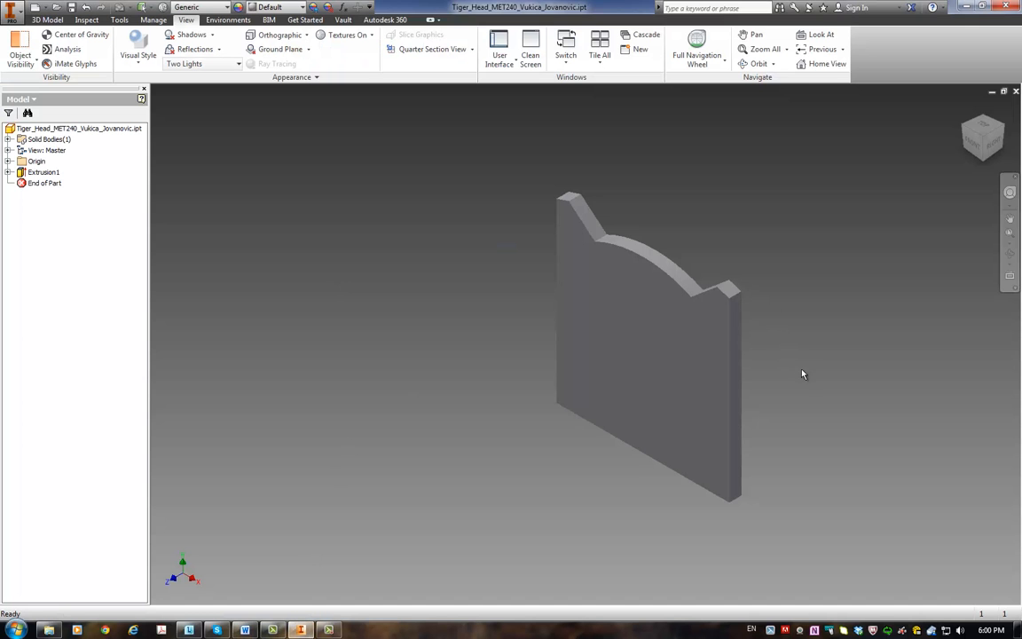
Step: Start a new 2D sketch on the back face of the tiger head plate
{"action": "middle_click_drag", "start_coordinate": [657, 391], "coordinate": [670, 357], "text": "shift"}
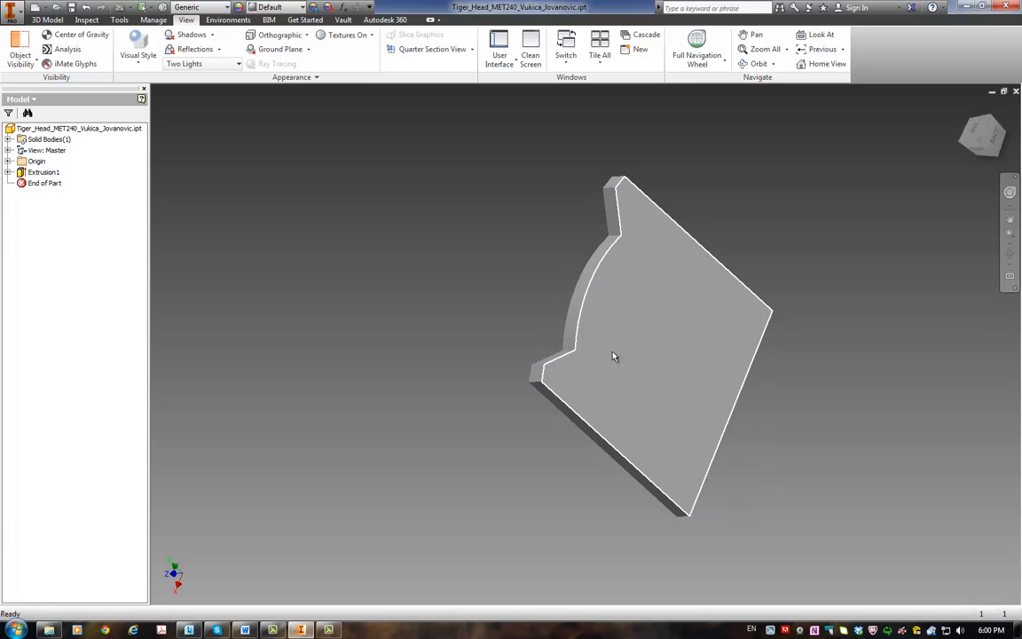
{"action": "left_click", "coordinate": [48, 19]}
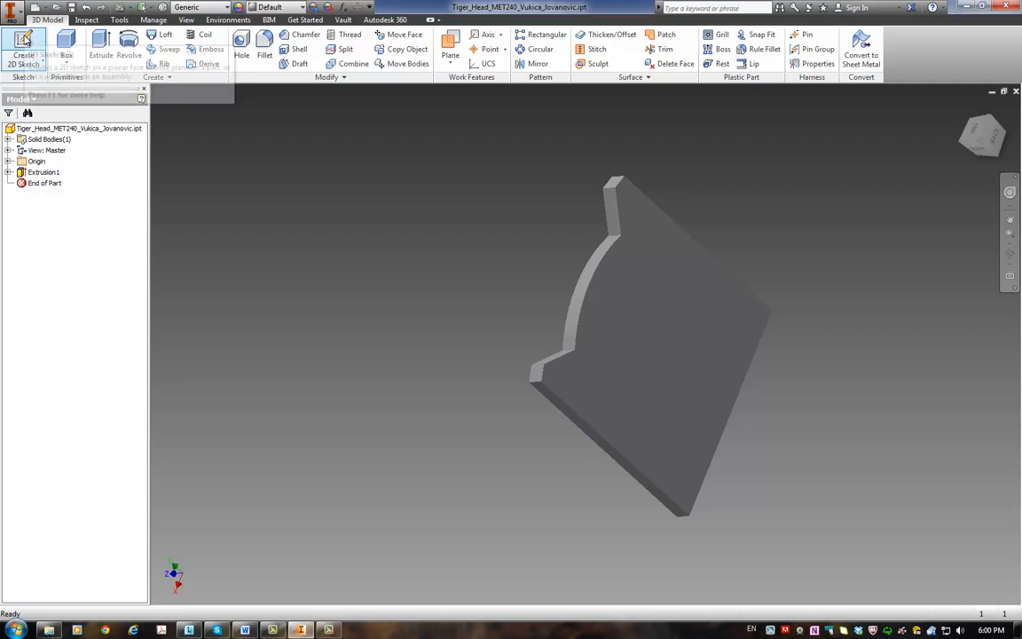
{"action": "left_click", "coordinate": [24, 40]}
{"action": "left_click", "coordinate": [655, 287]}
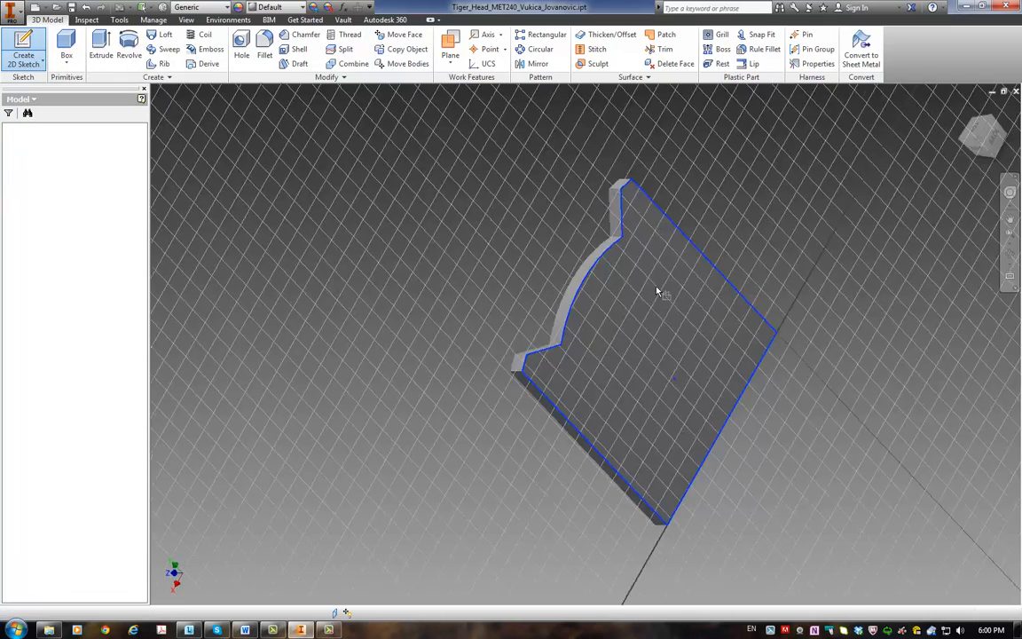
Step: Sketch an upright rectangle about 1.31 in high in the empty space left of the plate
{"action": "left_click", "coordinate": [103, 45]}
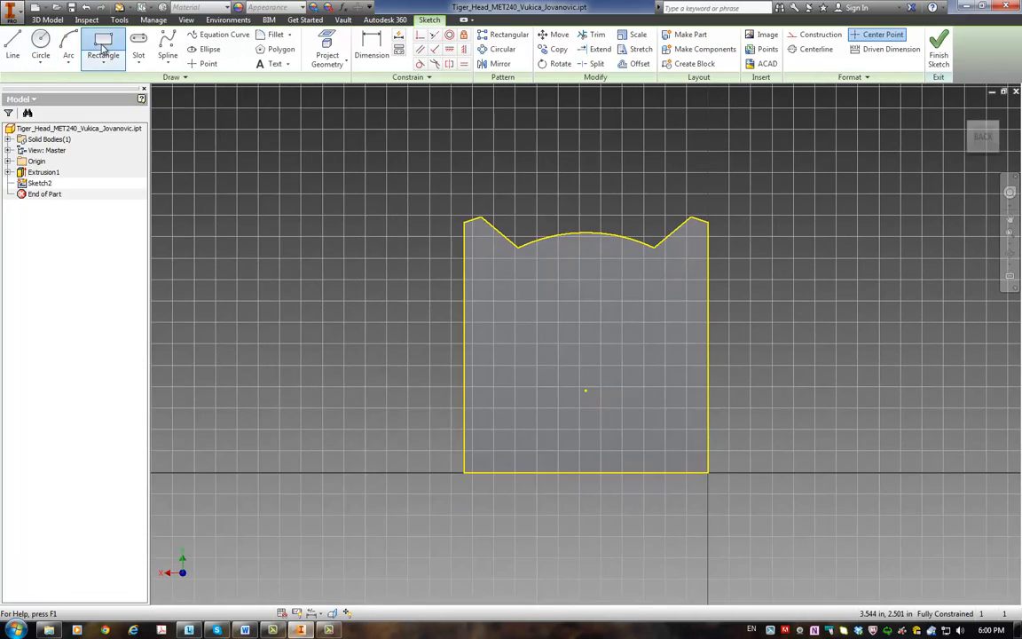
{"action": "left_click", "coordinate": [223, 142]}
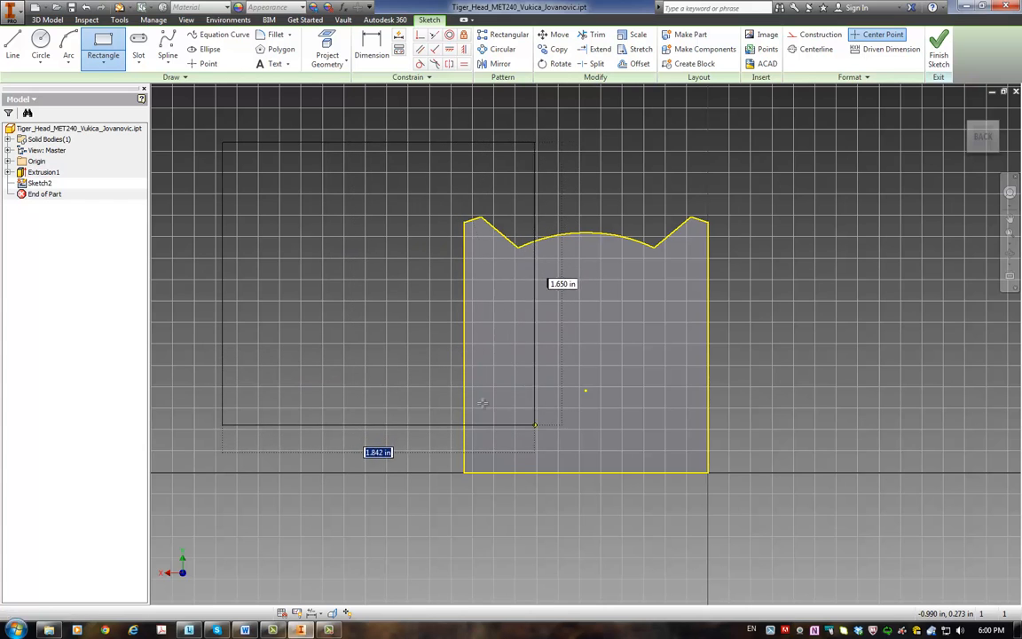
{"action": "left_click", "coordinate": [307, 365]}
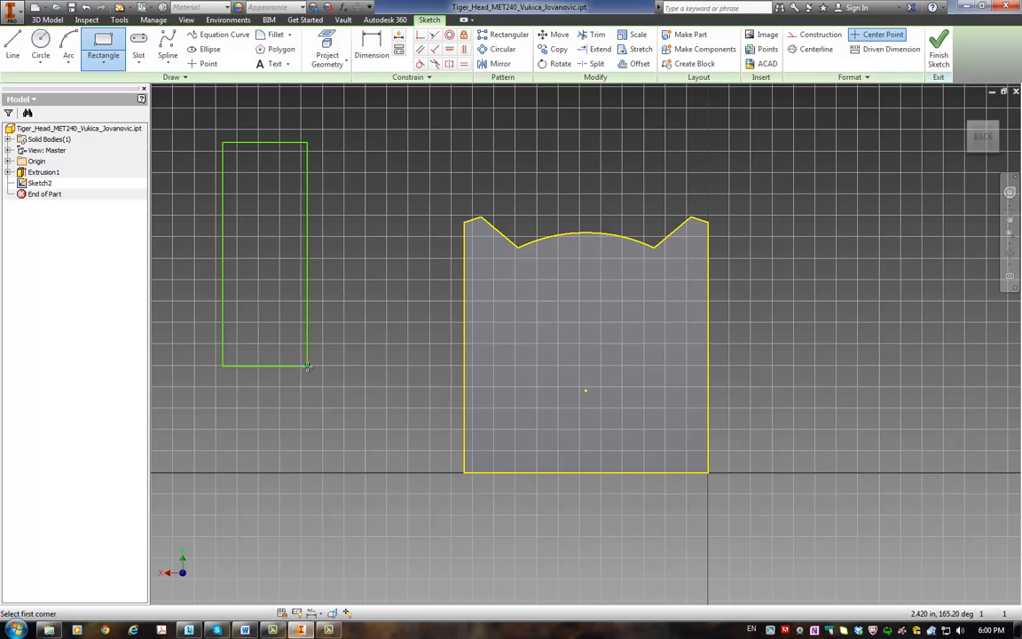
Step: Dimension the rectangle's height and set it to 1 in
{"action": "left_click", "coordinate": [371, 49]}
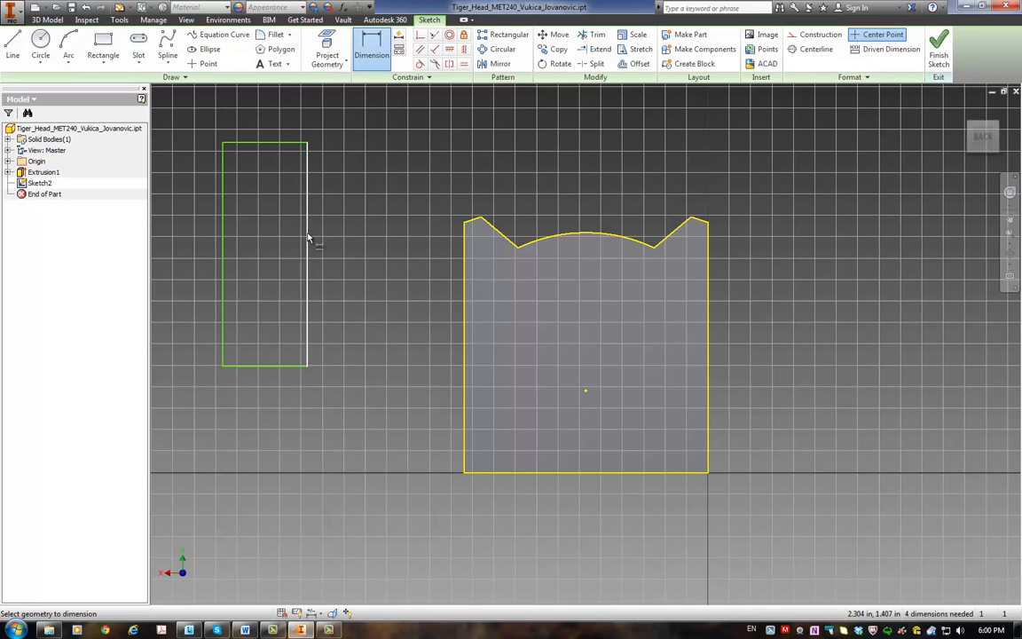
{"action": "left_click", "coordinate": [308, 234]}
{"action": "left_click", "coordinate": [356, 240]}
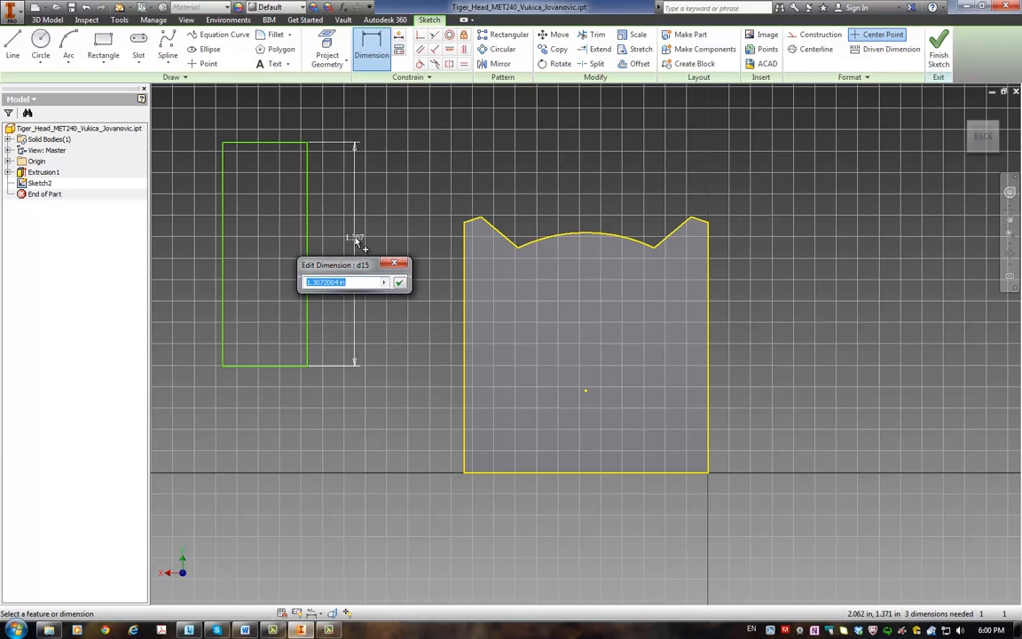
{"action": "type", "text": "1"}
{"action": "key", "text": "Return"}
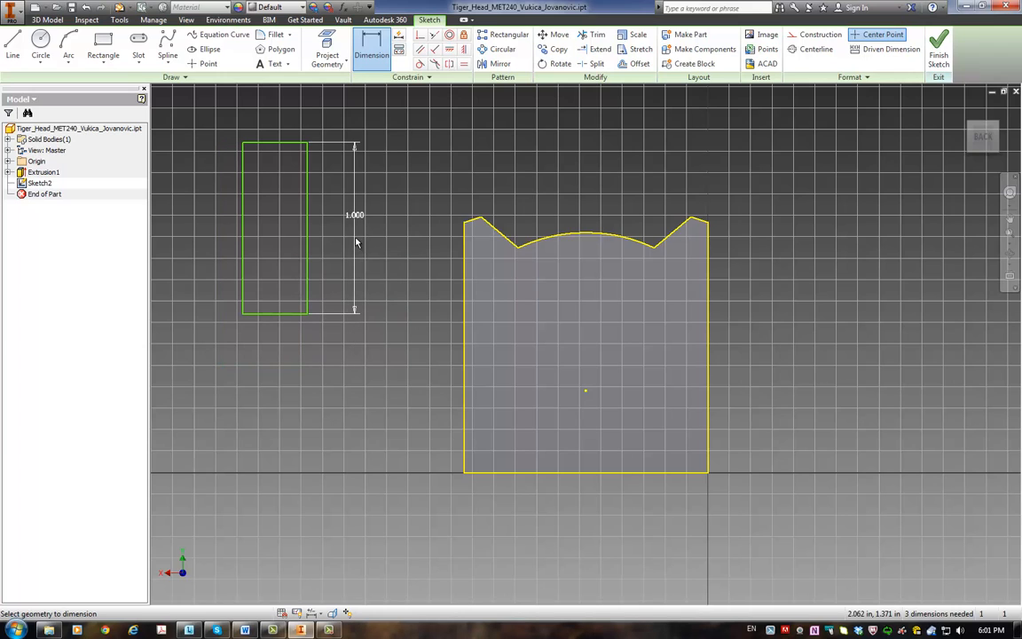
Step: Dimension the rectangle's width and set it to 0.075 in
{"action": "left_click", "coordinate": [275, 314]}
{"action": "left_click", "coordinate": [276, 339]}
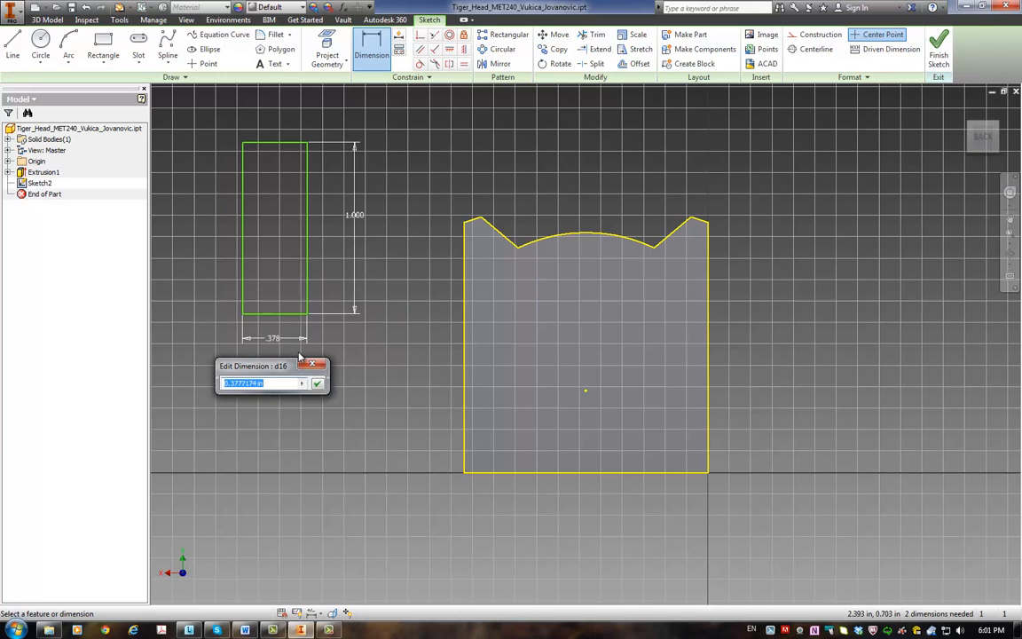
{"action": "type", "text": "0.075"}
{"action": "key", "text": "Return"}
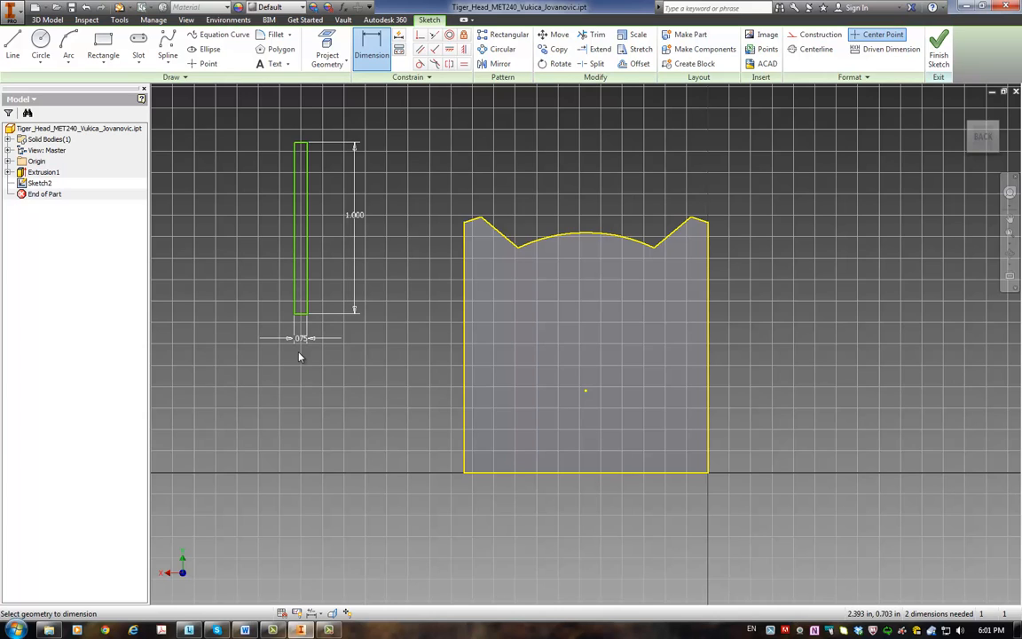
Step: Change the rectangle's height dimension to 1.170 in
{"action": "key", "text": "Escape"}
{"action": "double_click", "coordinate": [358, 216]}
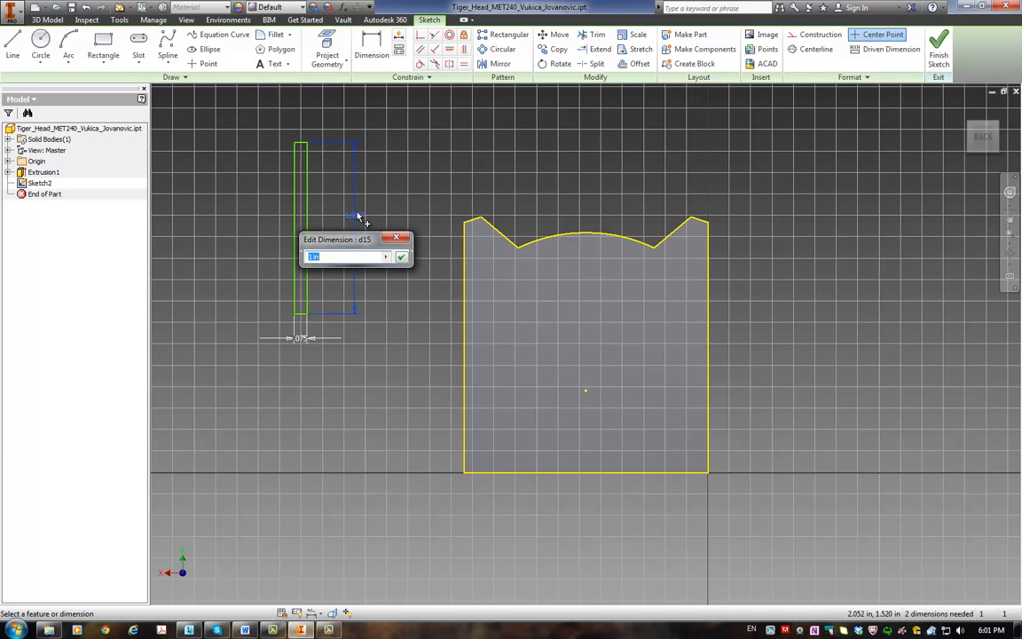
{"action": "type", "text": "1.170"}
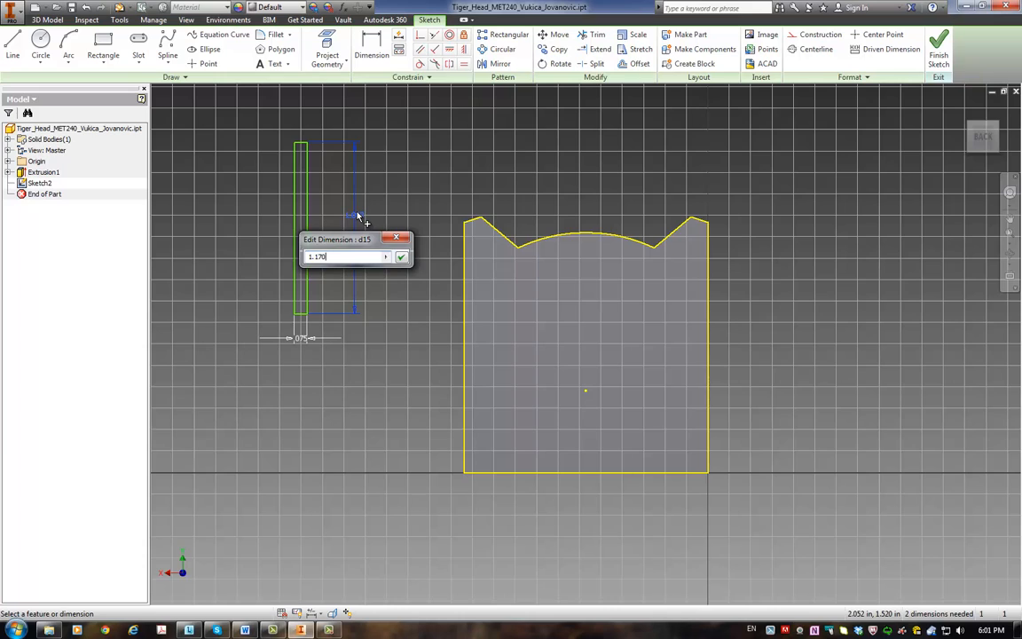
{"action": "key", "text": "Return"}
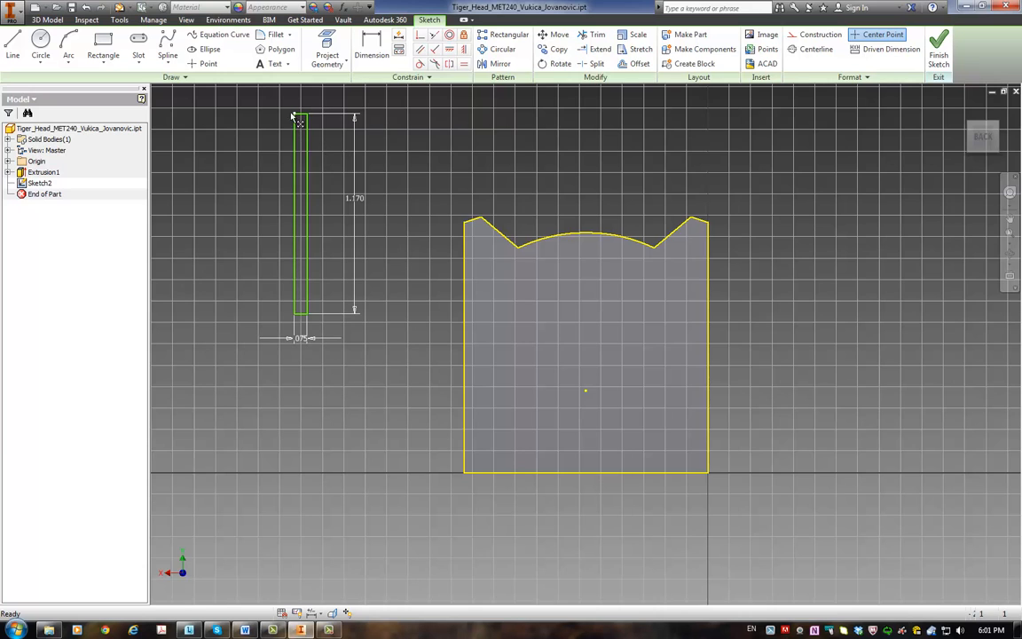
Step: Align the narrow rectangle's bottom edge with the plate's bottom edge by setting the distance between them to 0
{"action": "left_click_drag", "start_coordinate": [296, 114], "coordinate": [314, 128]}
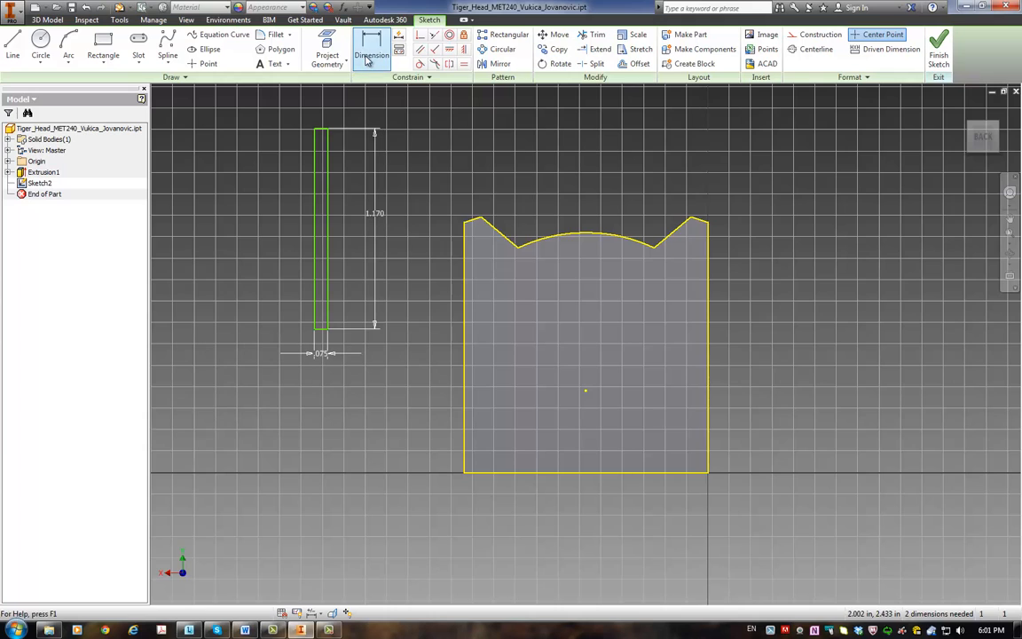
{"action": "key", "text": "d"}
{"action": "left_click", "coordinate": [321, 329]}
{"action": "left_click", "coordinate": [486, 472]}
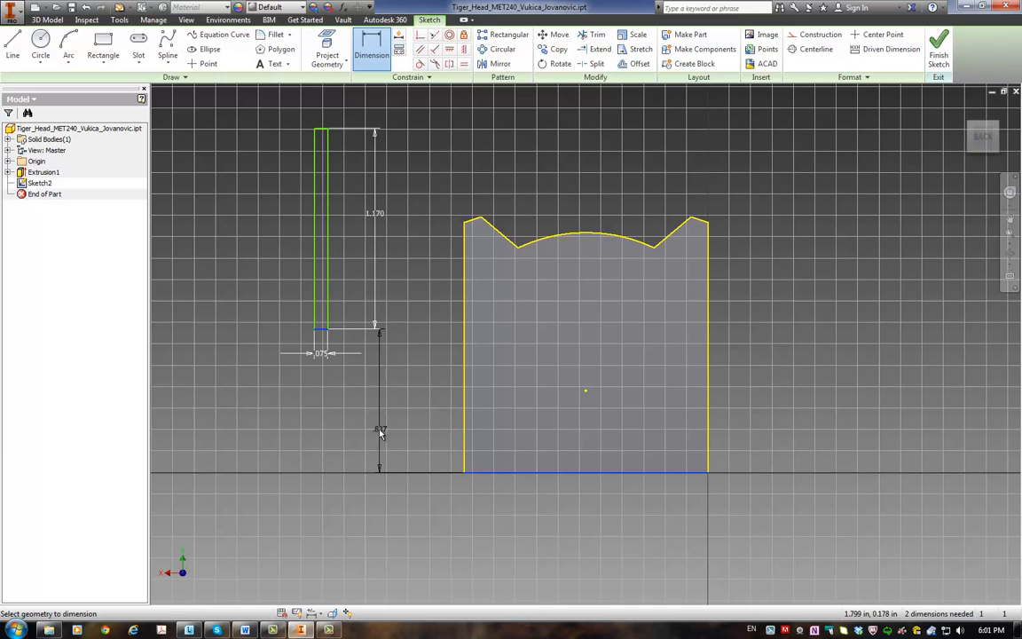
{"action": "left_click", "coordinate": [380, 432]}
{"action": "type", "text": "0"}
{"action": "key", "text": "Return"}
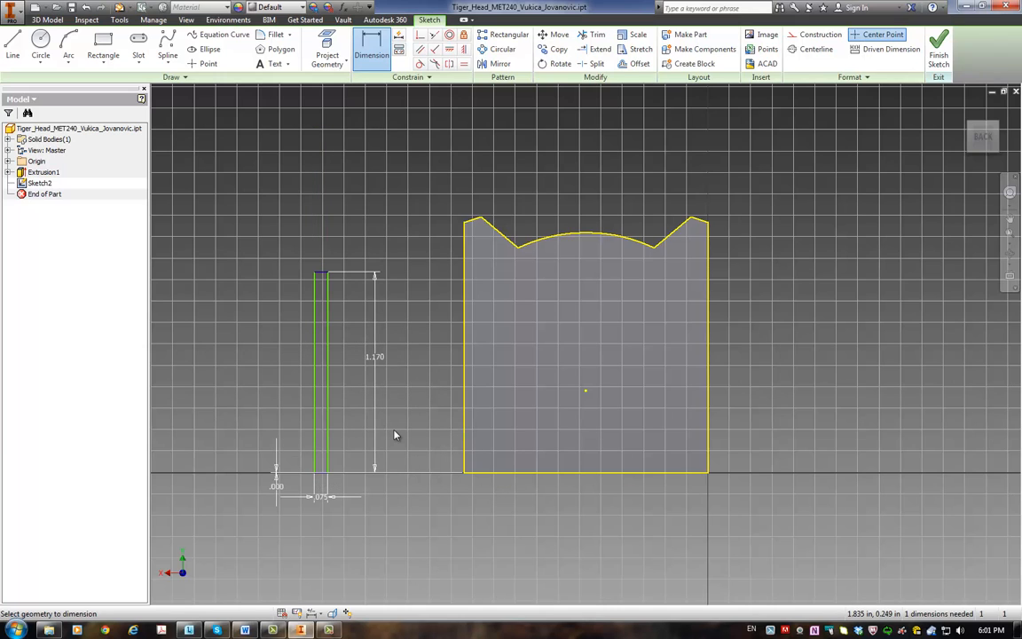
Step: Dimension the distance from the narrow rectangle's nearer long edge to the plate's right edge and set it to 0.675 in
{"action": "left_click", "coordinate": [327, 385]}
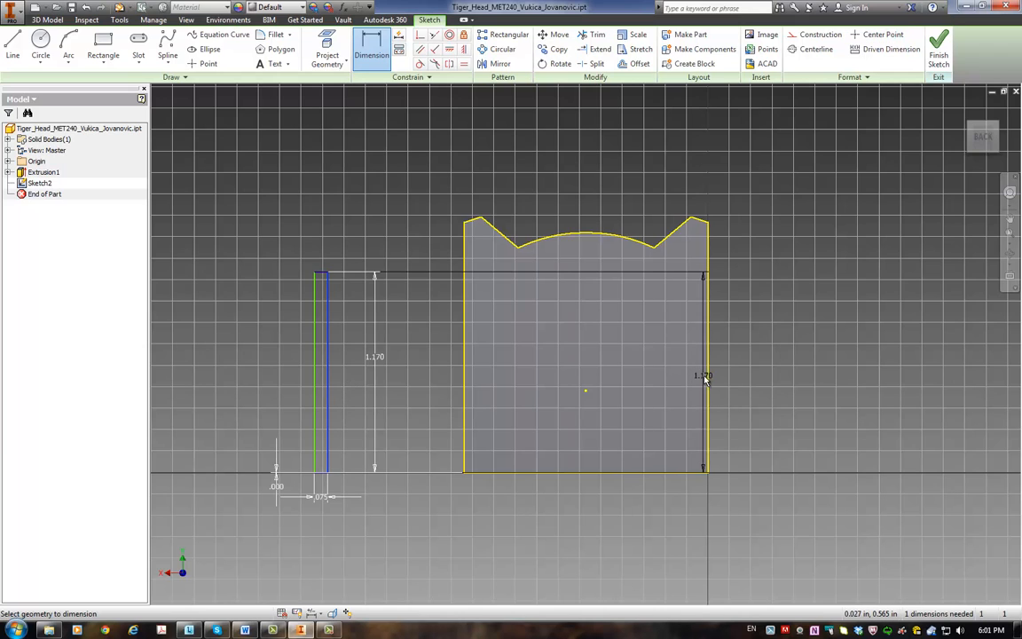
{"action": "left_click", "coordinate": [708, 382]}
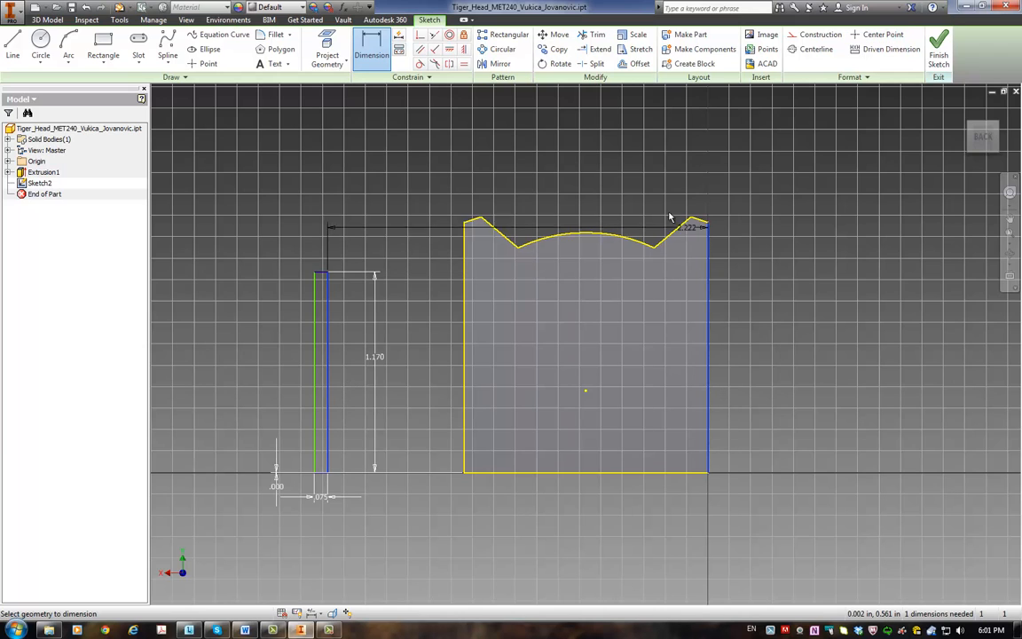
{"action": "left_click", "coordinate": [608, 175]}
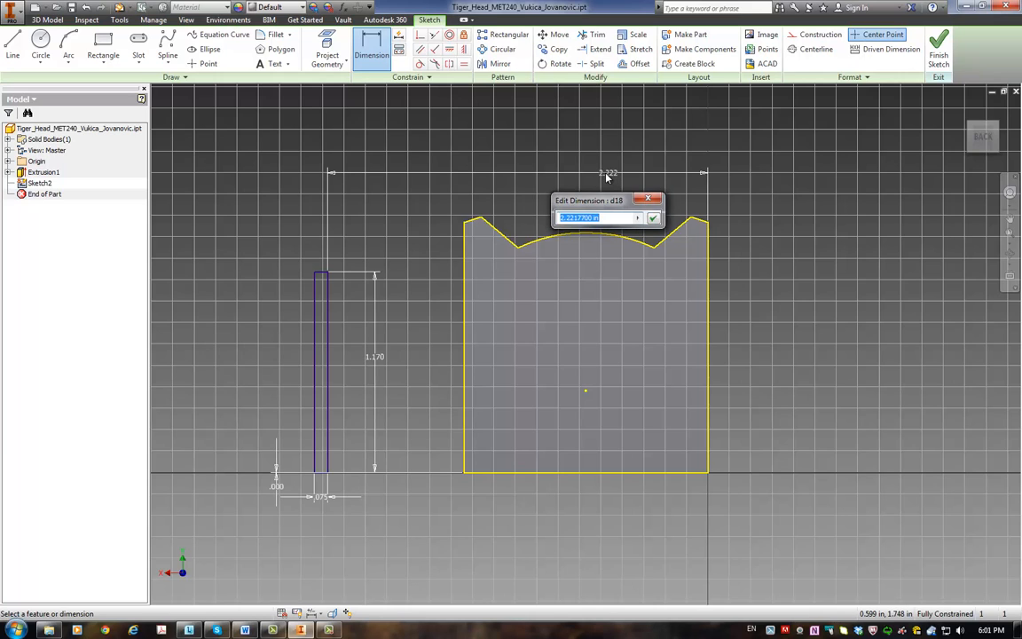
{"action": "type", "text": "0.675"}
{"action": "key", "text": "Return"}
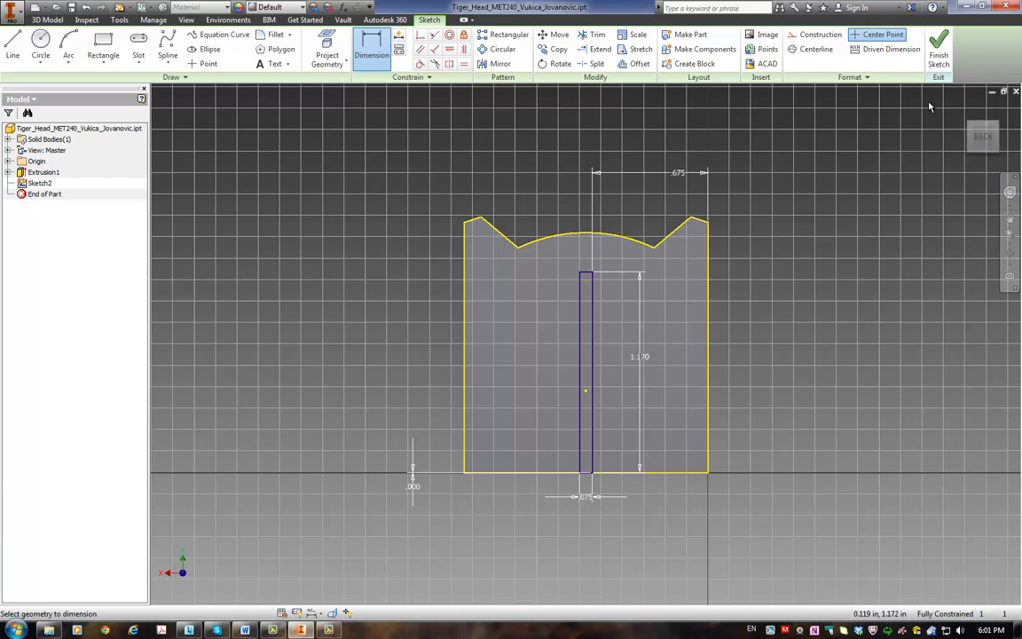
Step: Finish the sketch and extrude the narrow rectangle 0.45 in outward from the plate's back face as a rib
{"action": "left_click", "coordinate": [939, 58]}
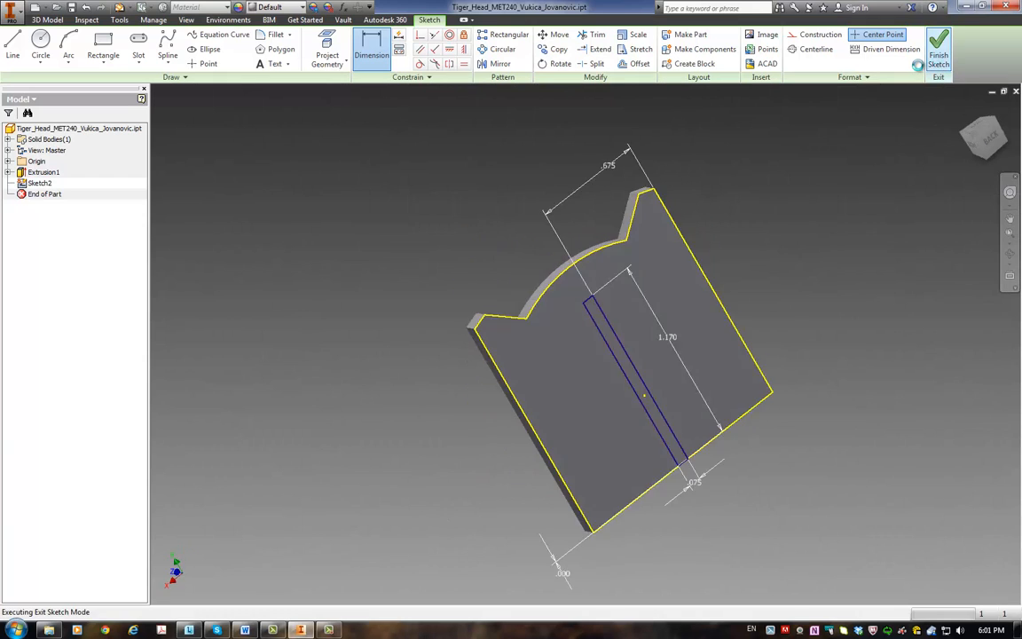
{"action": "left_click", "coordinate": [98, 56]}
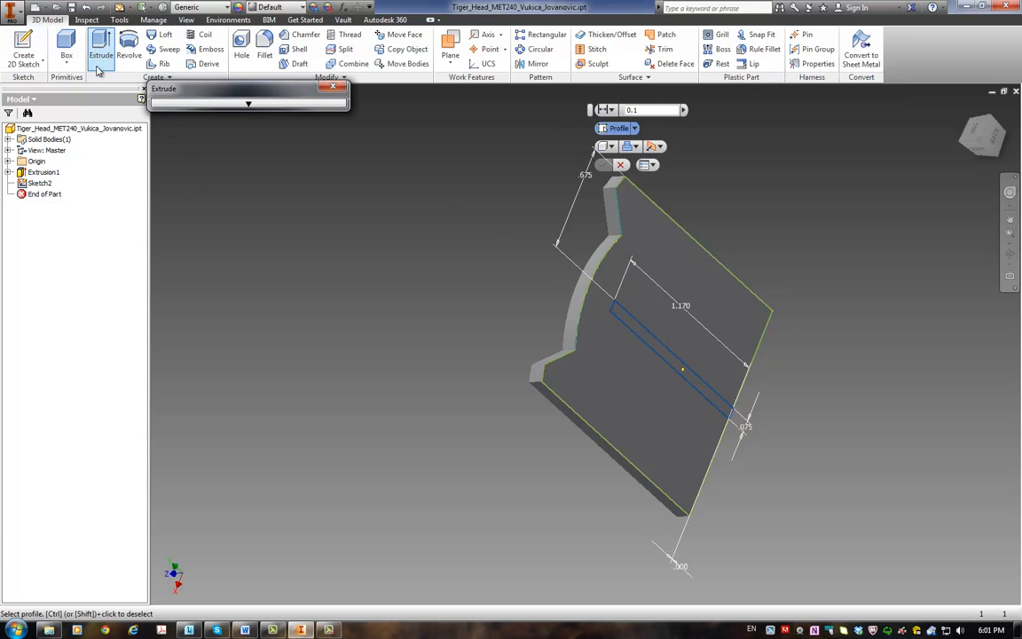
{"action": "left_click", "coordinate": [659, 348]}
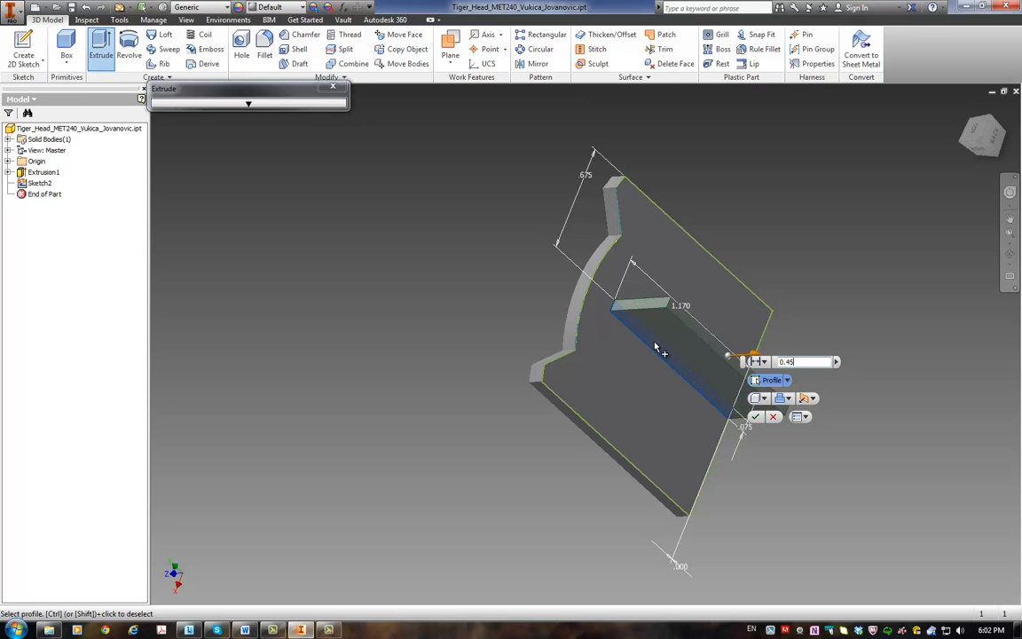
{"action": "key", "text": "Return"}
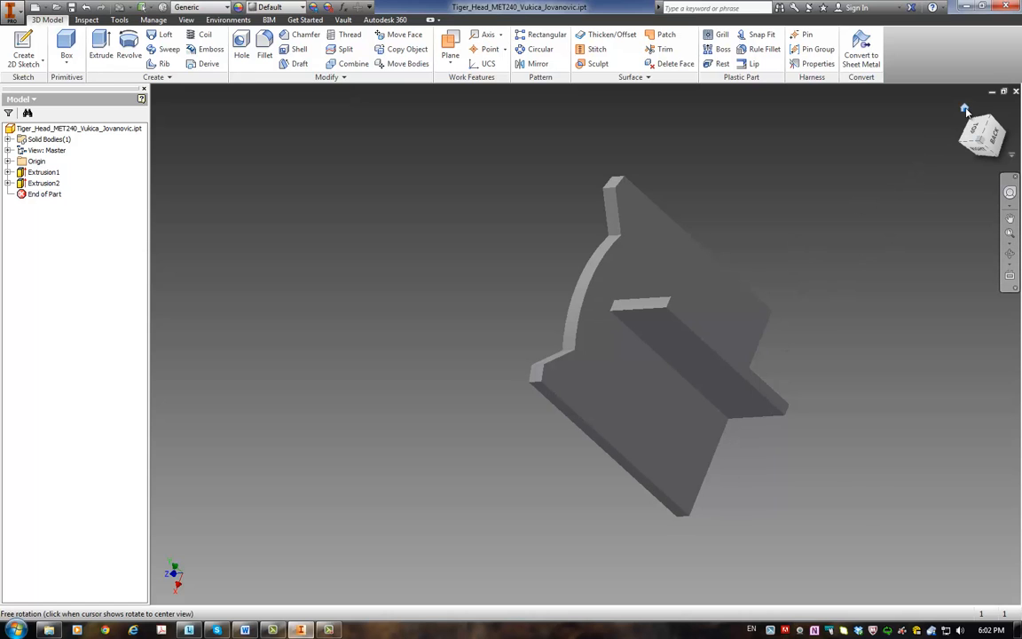
Step: Return the part to its home view and save the file
{"action": "left_click", "coordinate": [967, 110]}
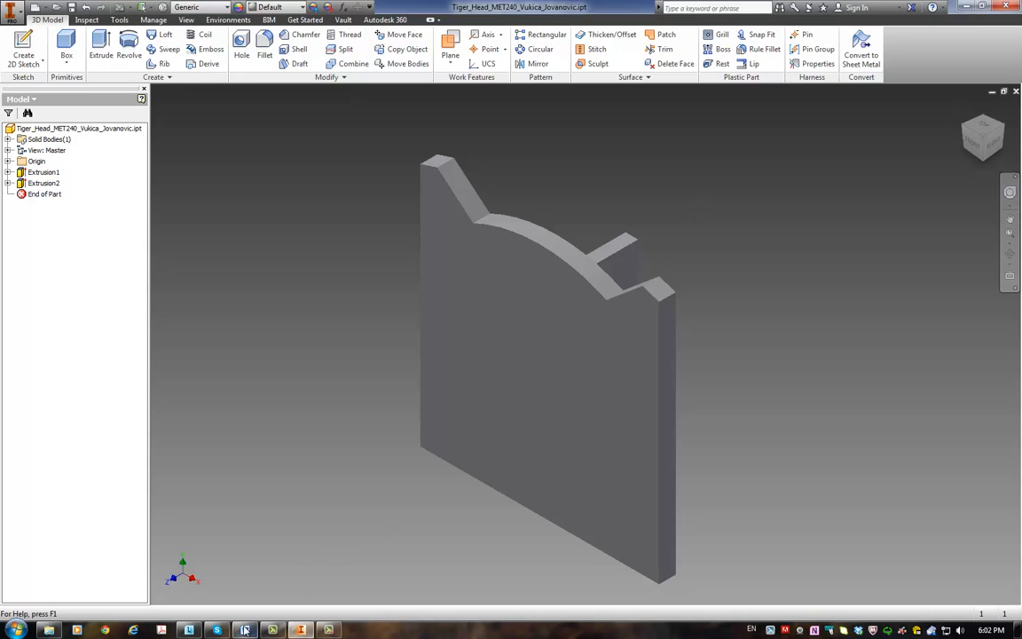
{"action": "left_click", "coordinate": [23, 12]}
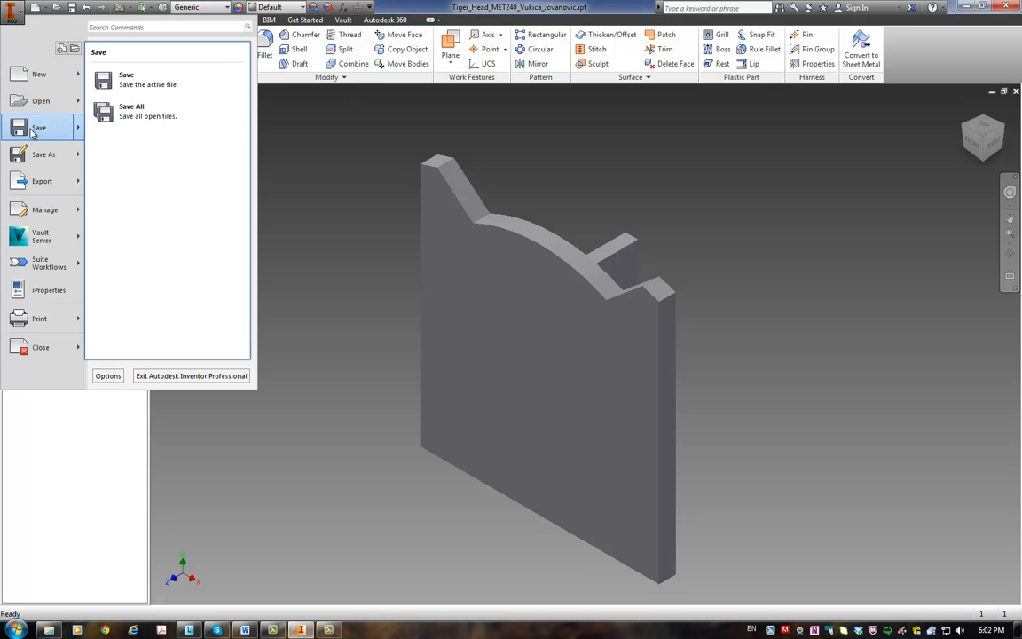
{"action": "left_click", "coordinate": [32, 131]}
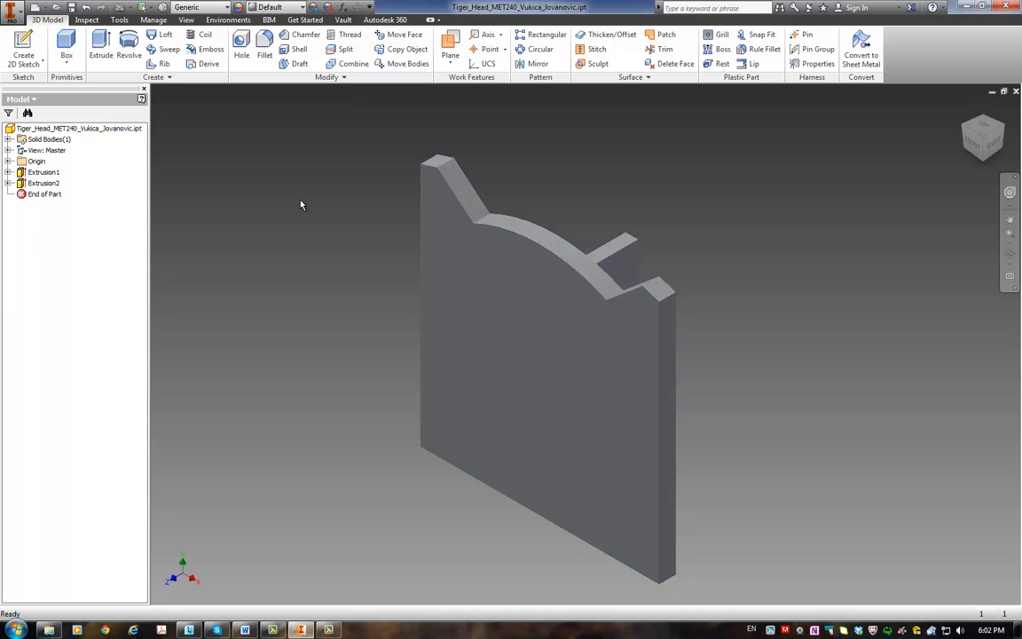
Step: Switch to the homework document in Word, check the rib's corner cut profile and extrusion settings, and return to Inventor
{"action": "left_click", "coordinate": [245, 630]}
{"action": "scroll", "coordinate": [420, 379], "scroll_direction": "down", "scroll_amount": 3}
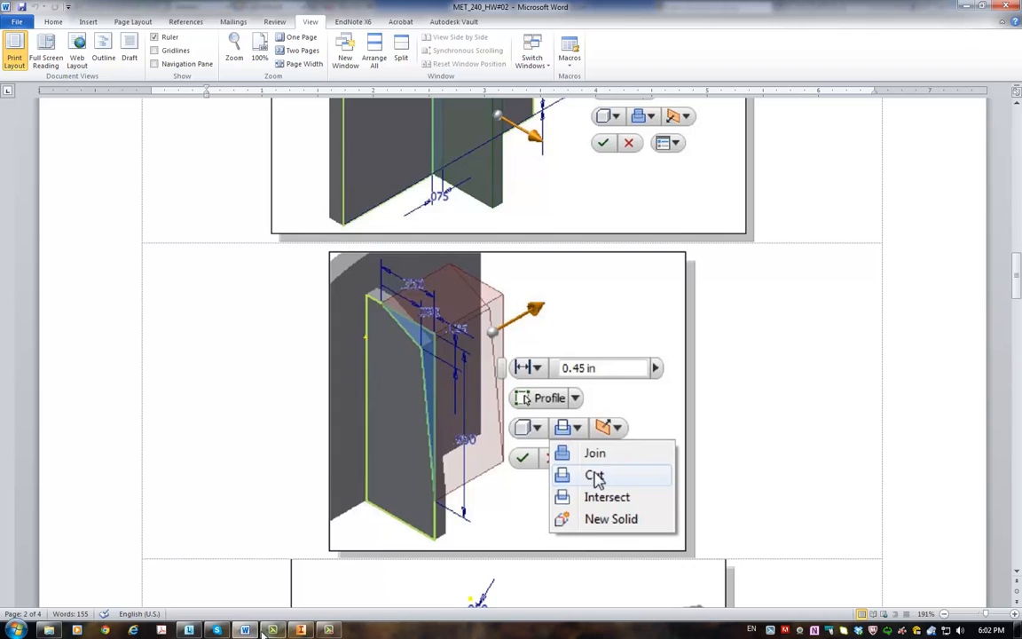
{"action": "left_click", "coordinate": [301, 630]}
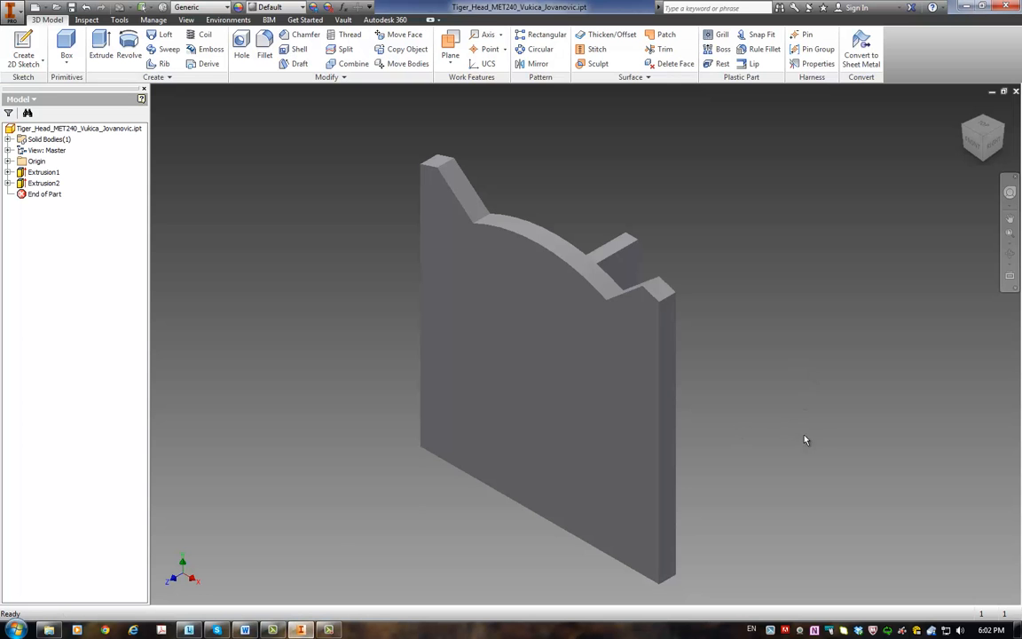
Step: Sketch two connected lines on the rib's side face, from the top edge to the outer edge, the first about 0.30 in long
{"action": "middle_click_drag", "start_coordinate": [754, 384], "coordinate": [605, 399], "text": "shift"}
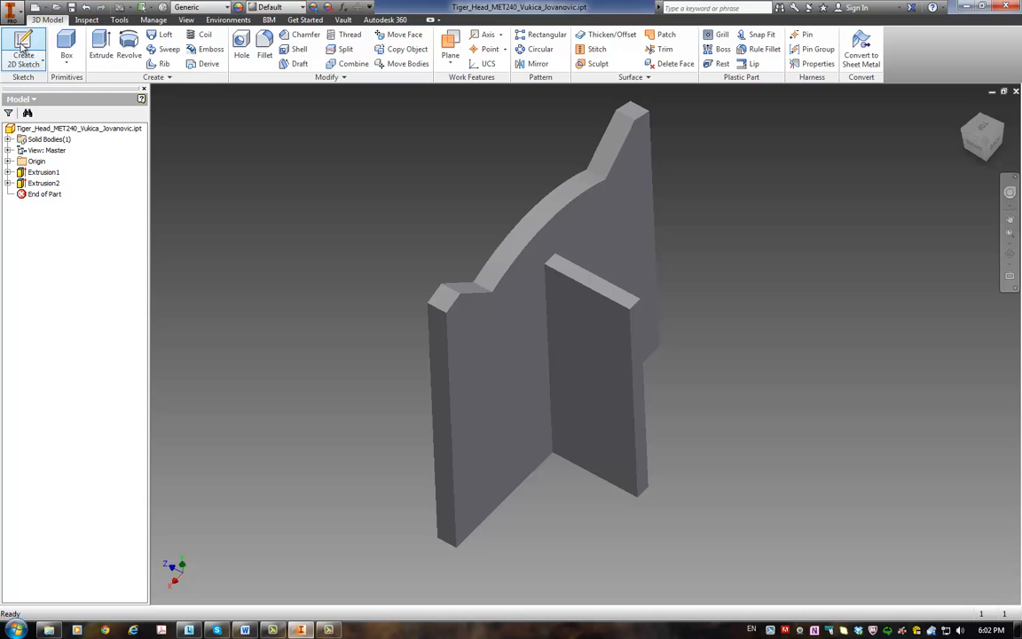
{"action": "left_click", "coordinate": [24, 53]}
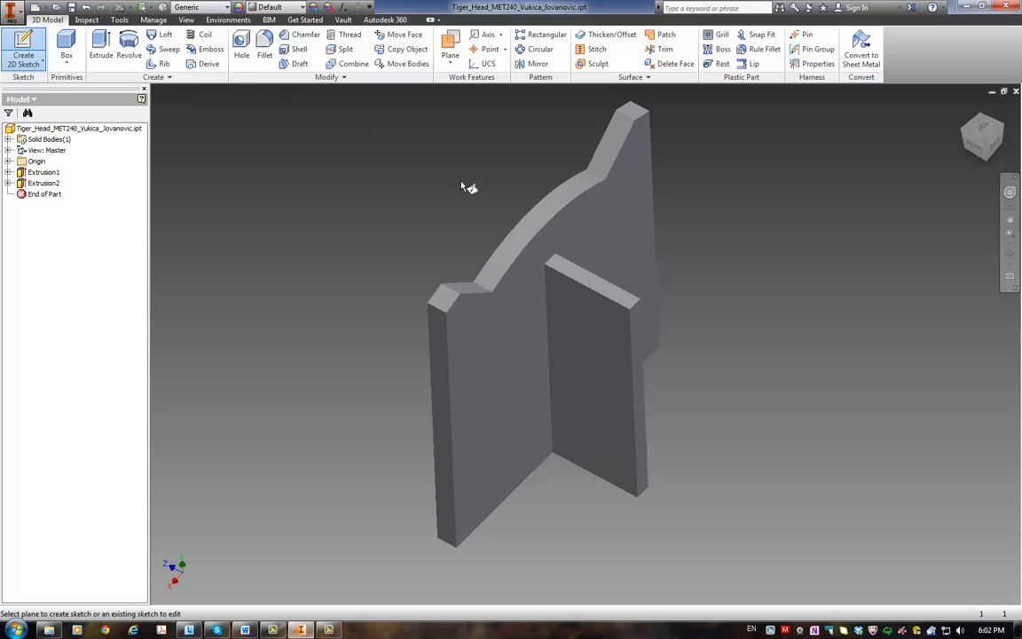
{"action": "left_click", "coordinate": [590, 364]}
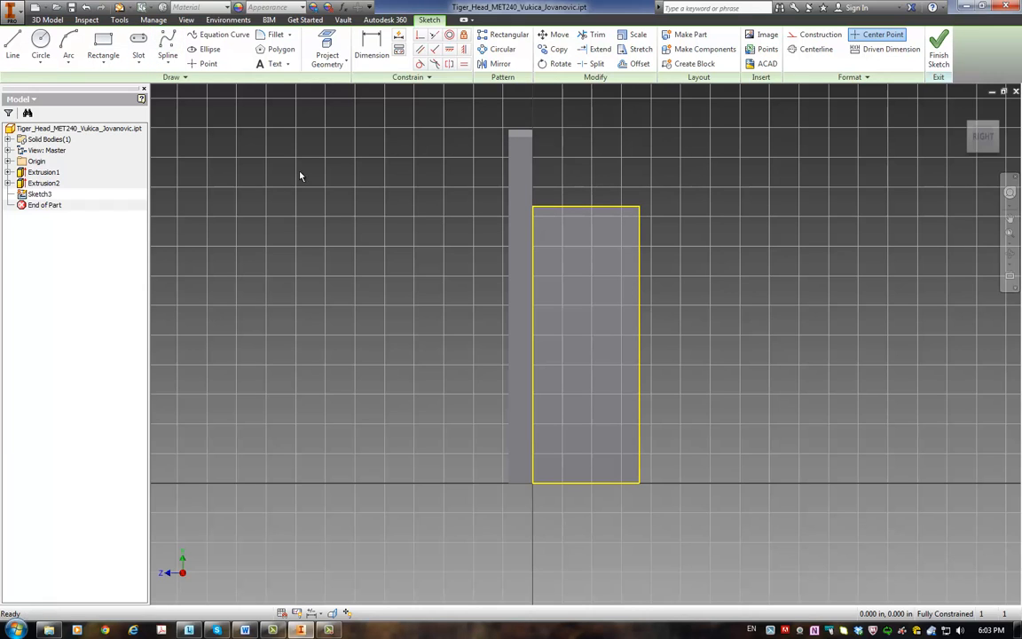
{"action": "left_click", "coordinate": [13, 42]}
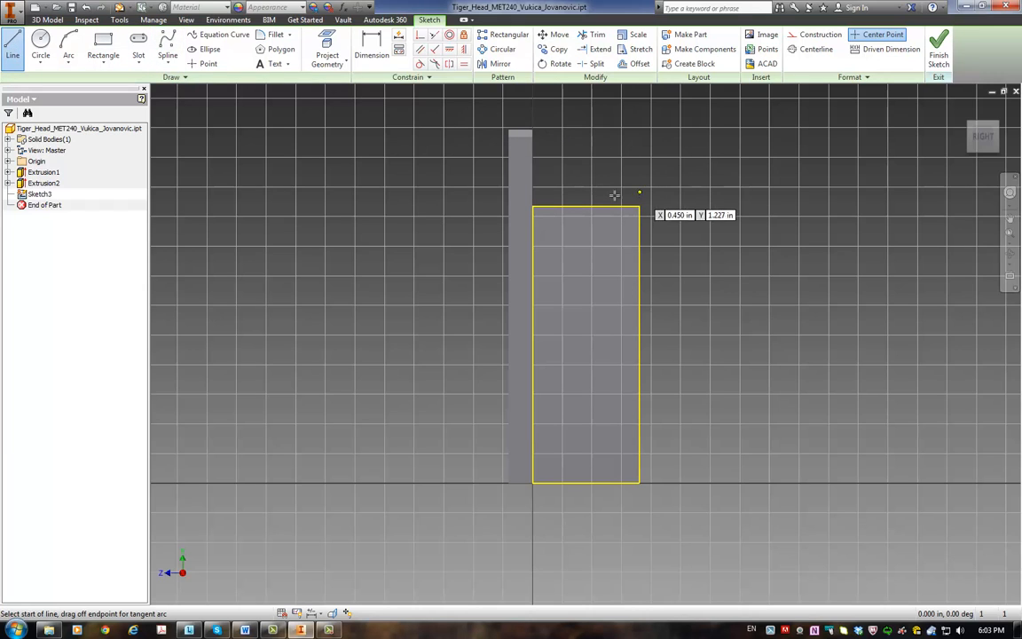
{"action": "left_click", "coordinate": [558, 207]}
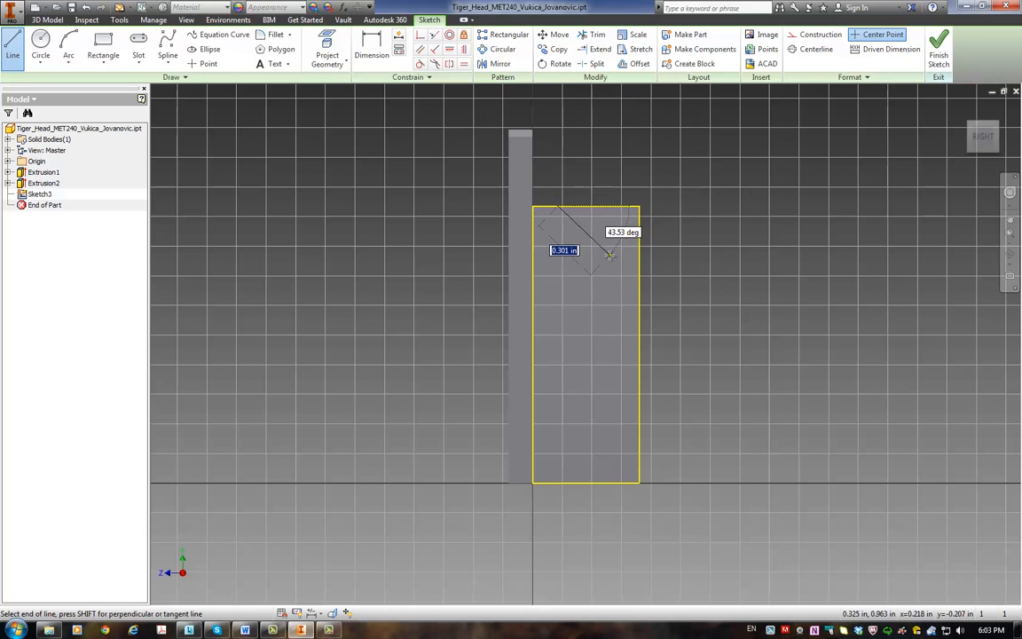
{"action": "left_click", "coordinate": [610, 256]}
{"action": "double_click", "coordinate": [660, 410]}
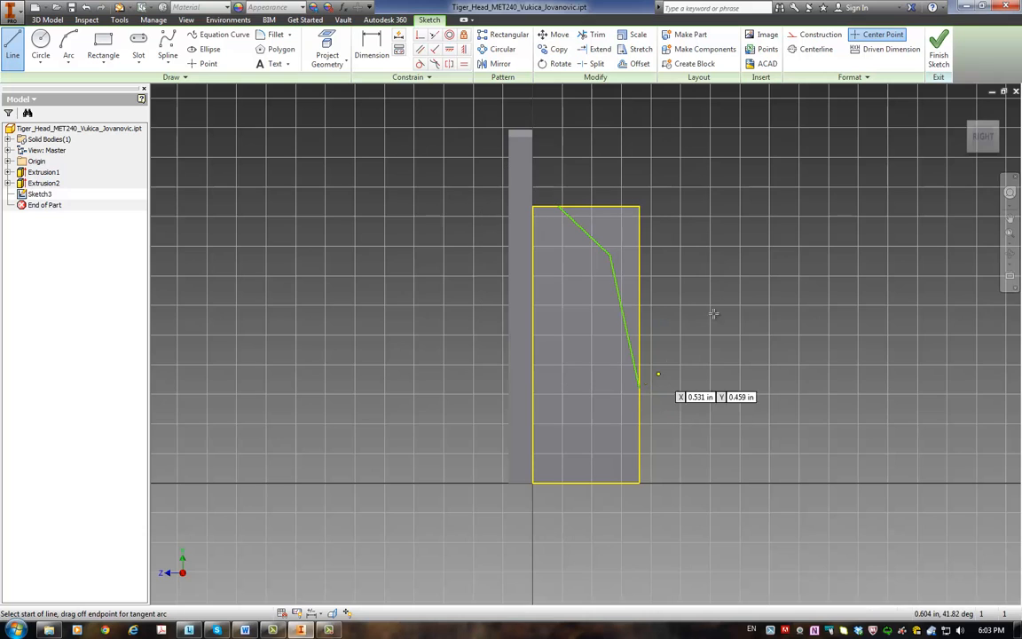
Step: Dimension the horizontal distance from the first line's upper end to the rib's outer edge and set it to 0.35 in
{"action": "left_click", "coordinate": [371, 37]}
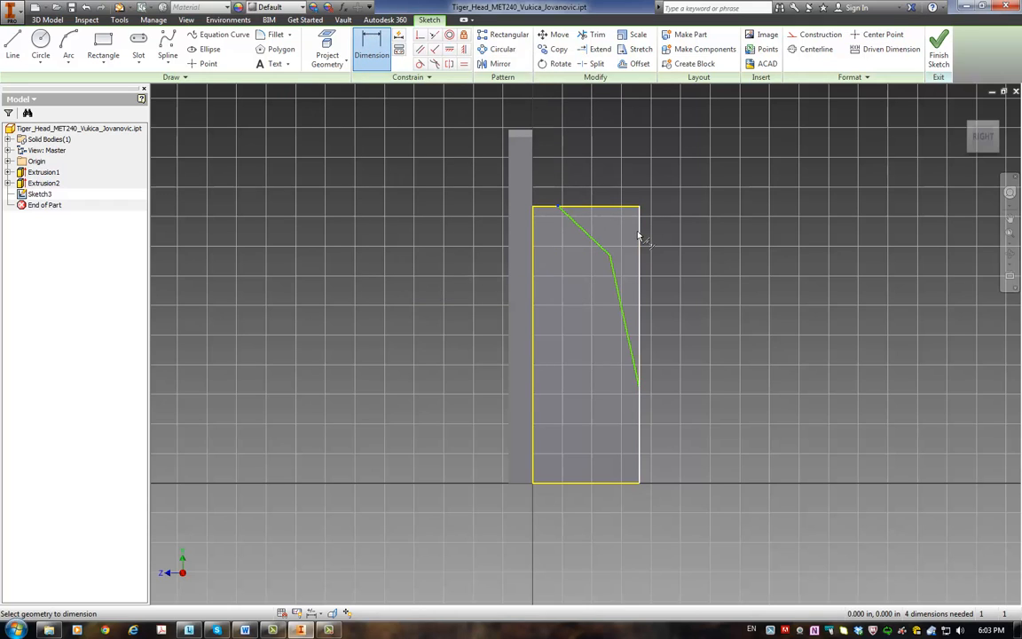
{"action": "left_click", "coordinate": [639, 238]}
{"action": "left_click", "coordinate": [558, 208]}
{"action": "left_click", "coordinate": [604, 184]}
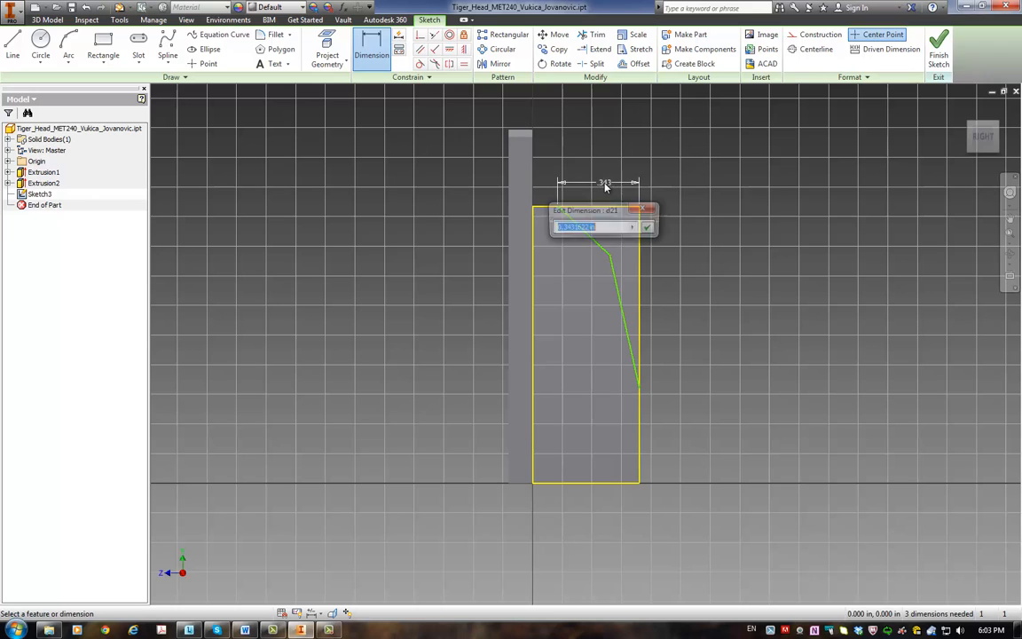
{"action": "type", "text": "0."}
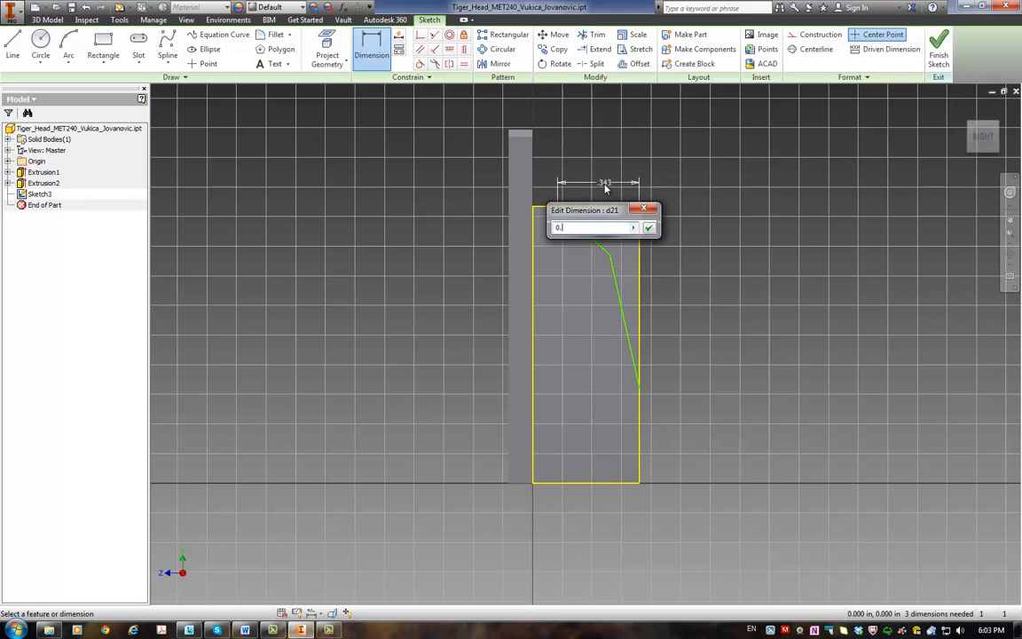
{"action": "type", "text": "35"}
{"action": "key", "text": "Return"}
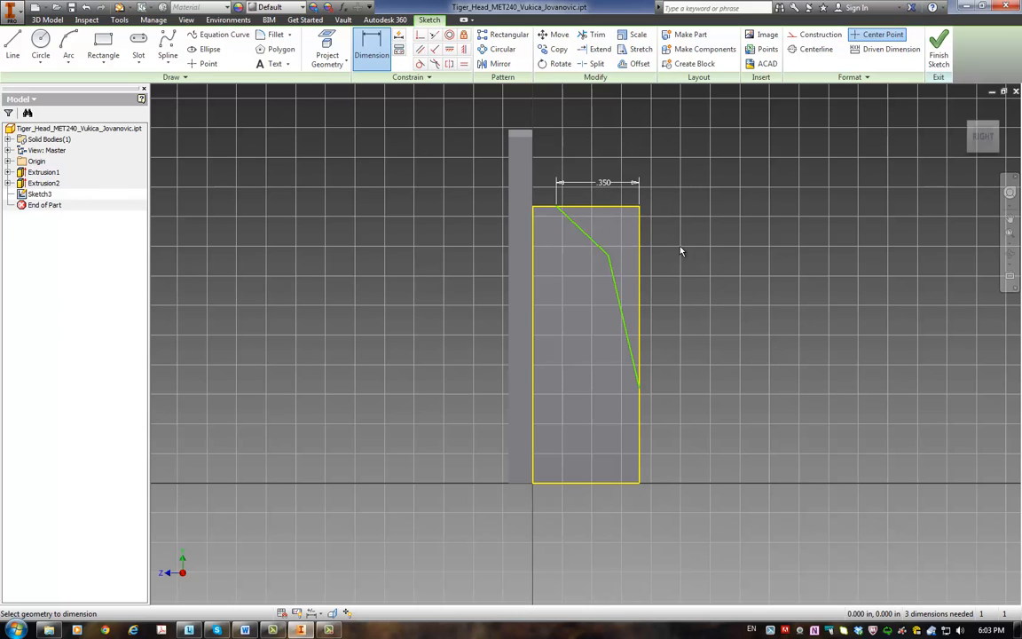
Step: Dimension the second line's lower endpoint from the rib's top edge and set the distance to 0.95 in
{"action": "left_click", "coordinate": [644, 393]}
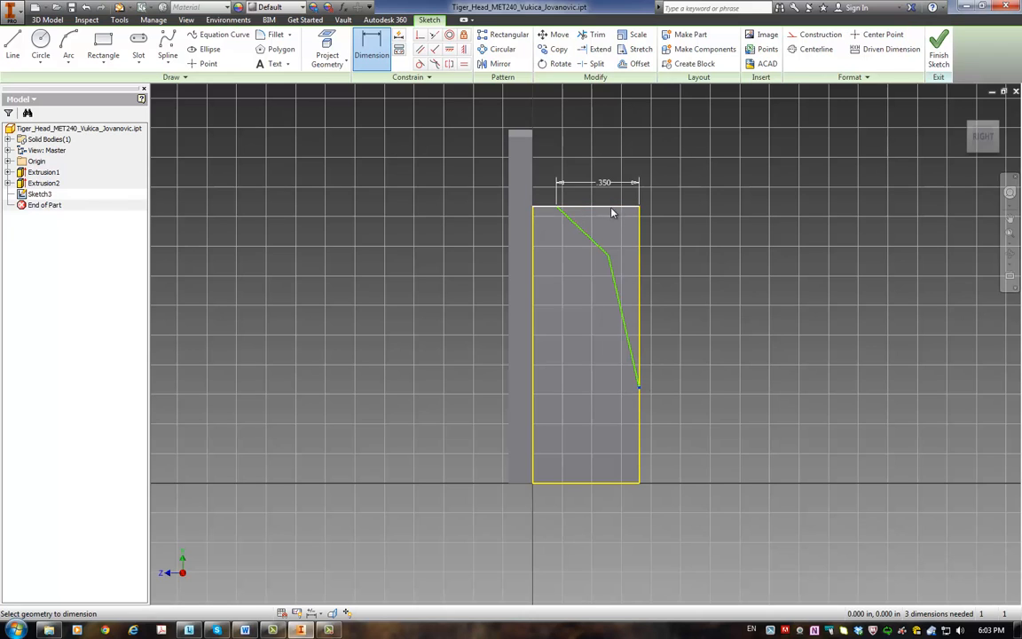
{"action": "left_click", "coordinate": [612, 213]}
{"action": "left_click", "coordinate": [687, 286]}
{"action": "type", "text": "0."}
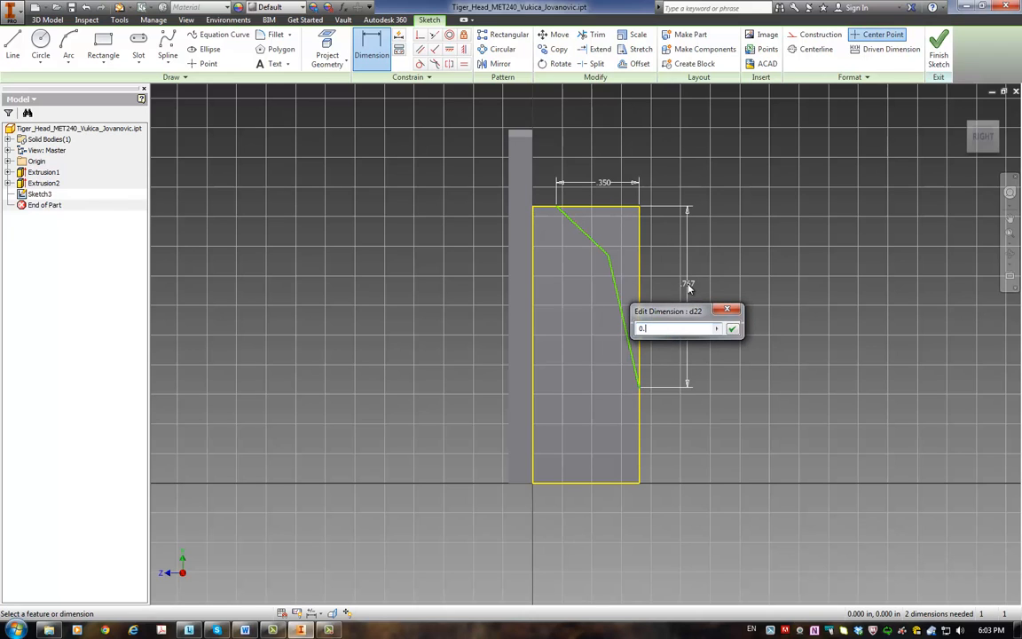
{"action": "type", "text": "95"}
{"action": "key", "text": "Return"}
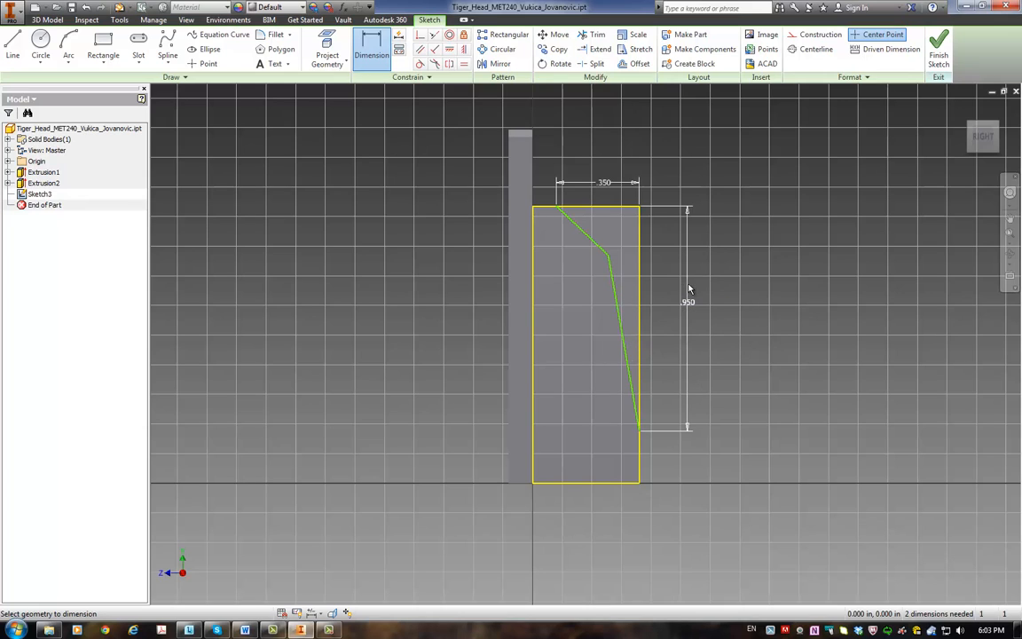
Step: Dimension the lines' shared corner point from the rib's top edge and set the distance to 0.125 in
{"action": "left_click", "coordinate": [613, 211]}
{"action": "left_click", "coordinate": [666, 228]}
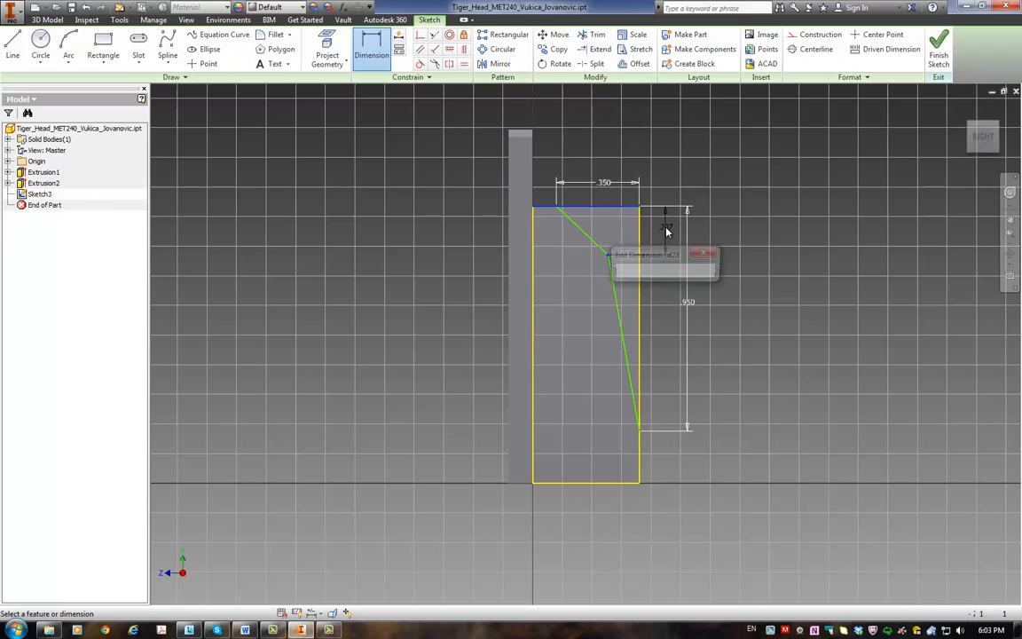
{"action": "type", "text": "0.125"}
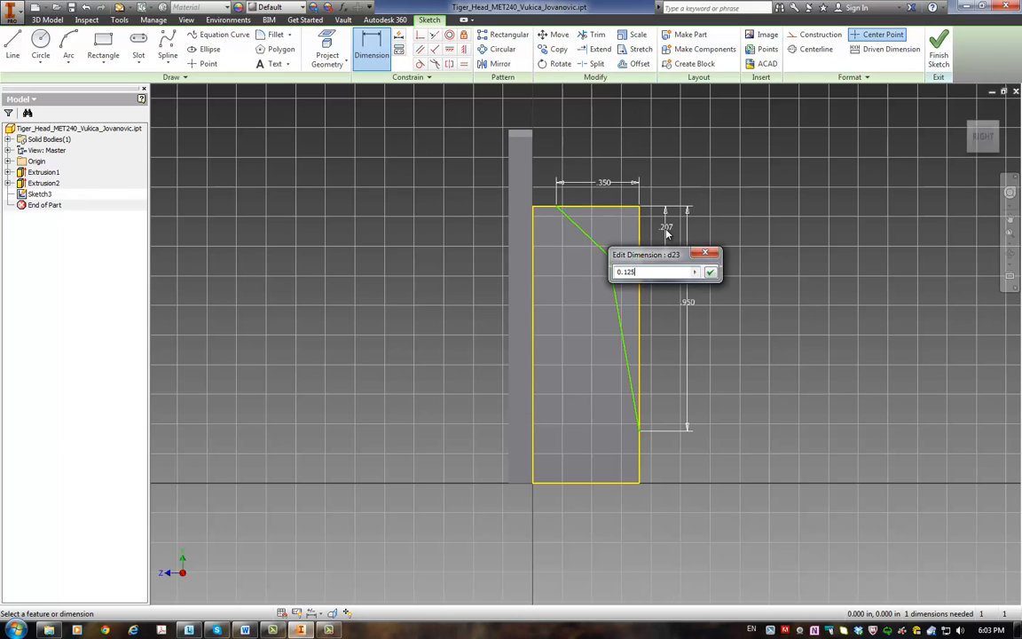
{"action": "key", "text": "Return"}
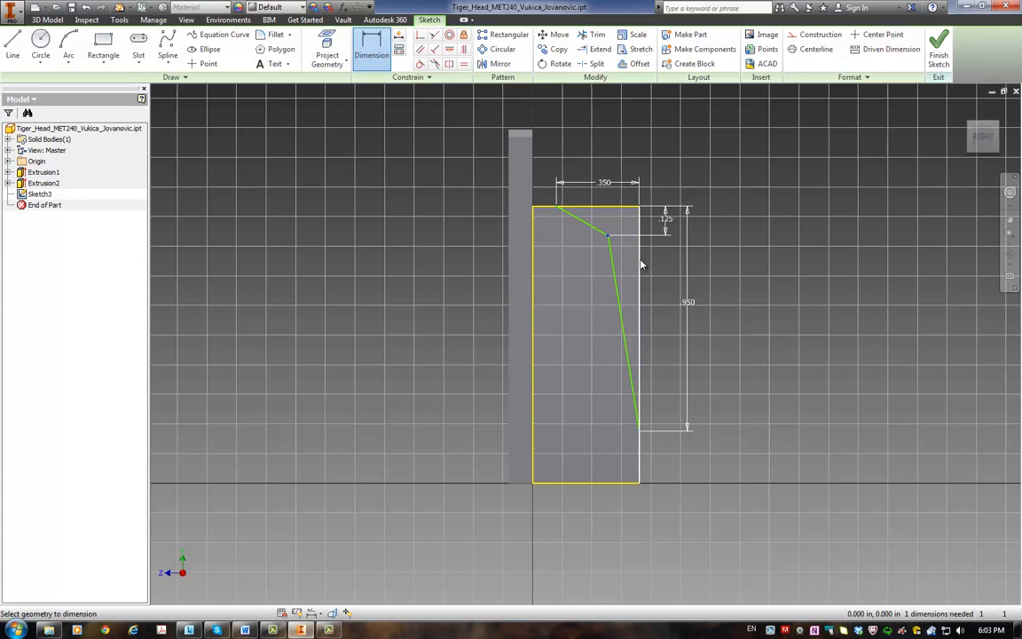
Step: Dimension the lines' shared corner point from the rib's outer edge and set the distance to 0.09 in
{"action": "left_click", "coordinate": [640, 264]}
{"action": "left_click", "coordinate": [623, 158]}
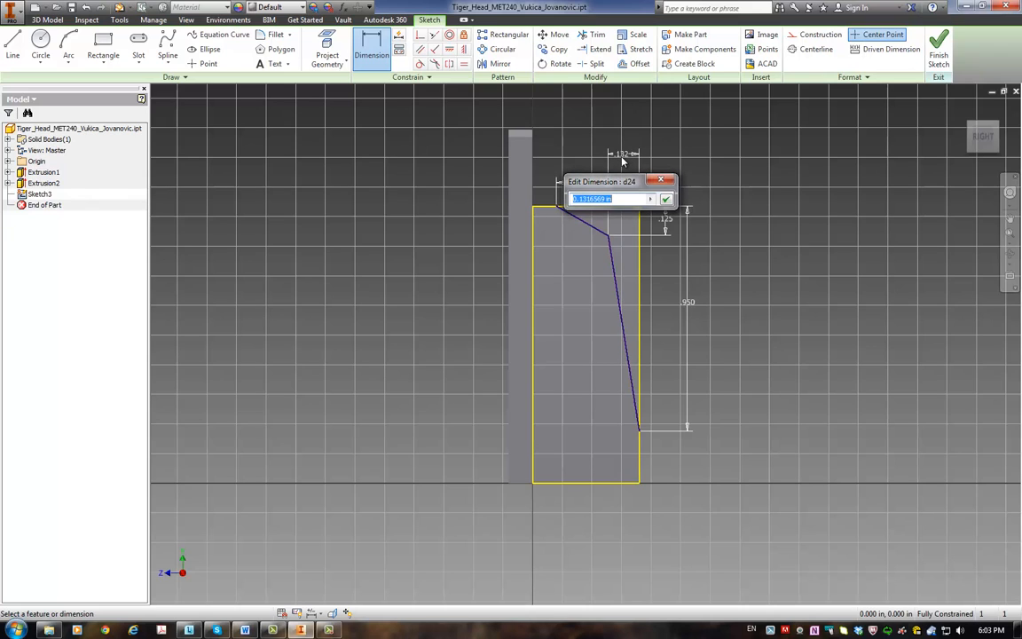
{"action": "type", "text": "0.09"}
{"action": "key", "text": "Return"}
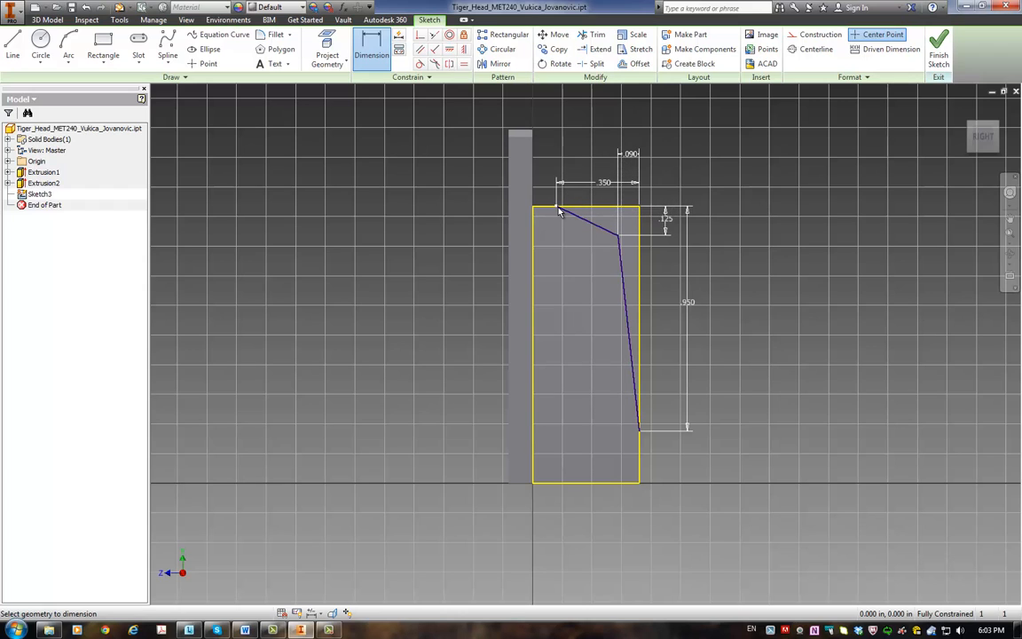
Step: Finish the sketch and set up a Cut extrusion of the region between the angled lines and the rib's outer corner
{"action": "left_click", "coordinate": [937, 55]}
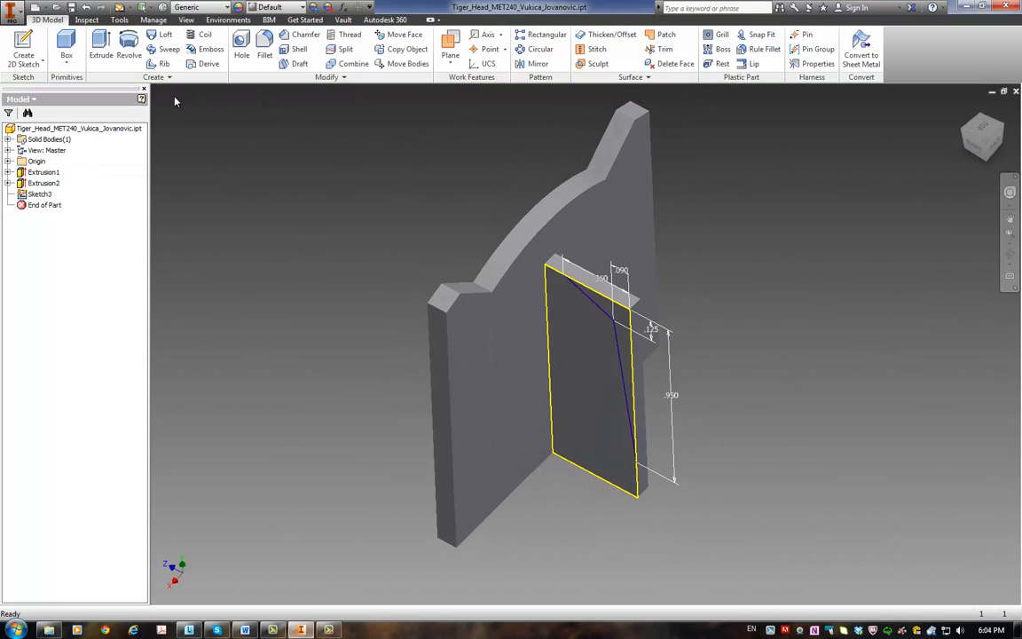
{"action": "left_click", "coordinate": [101, 50]}
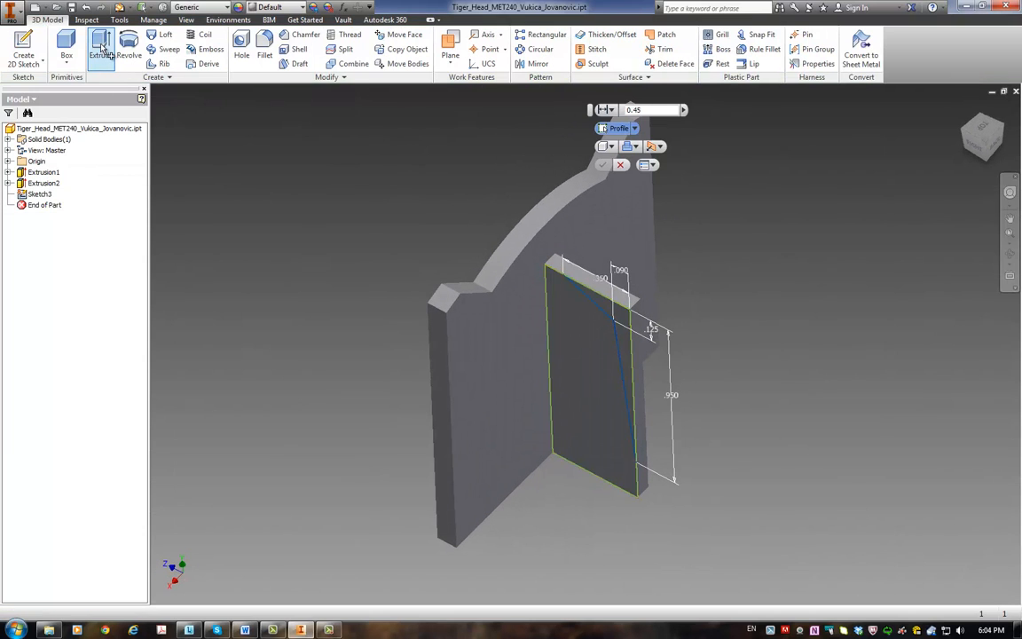
{"action": "left_click", "coordinate": [623, 346]}
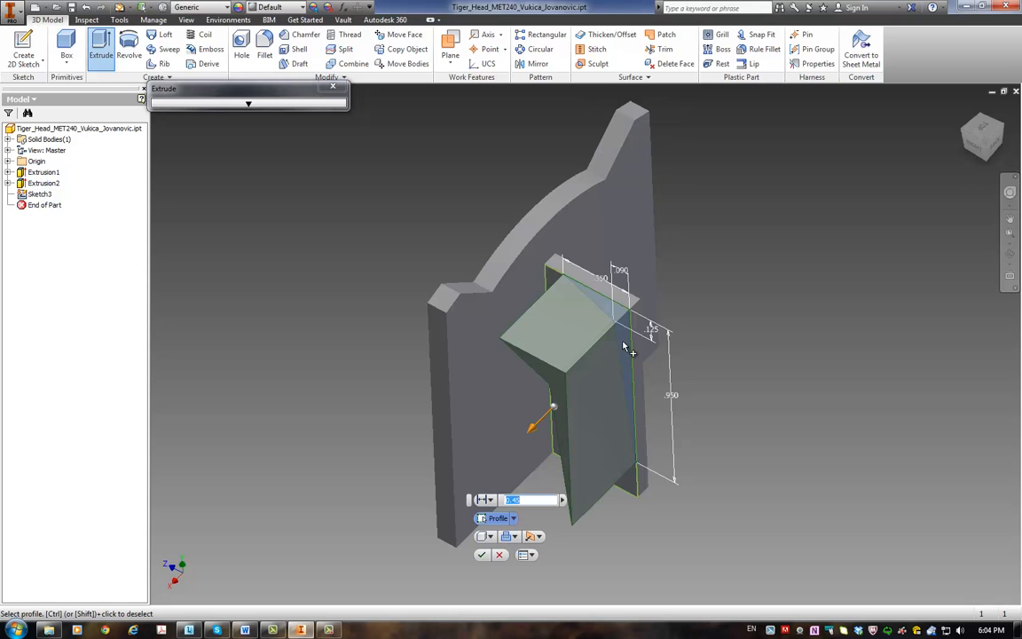
{"action": "left_click", "coordinate": [516, 538]}
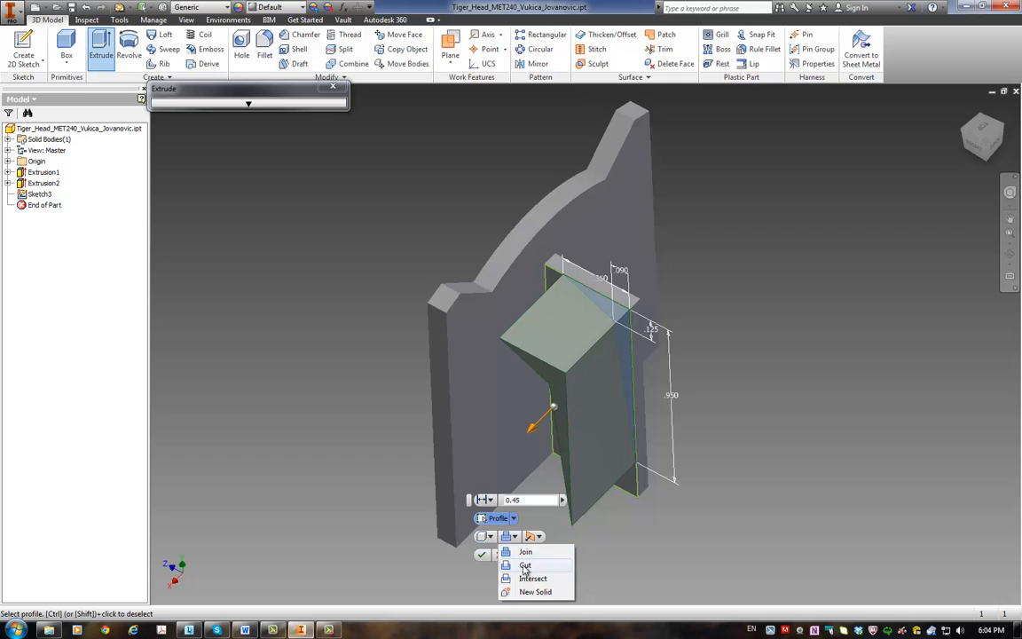
{"action": "left_click", "coordinate": [525, 566]}
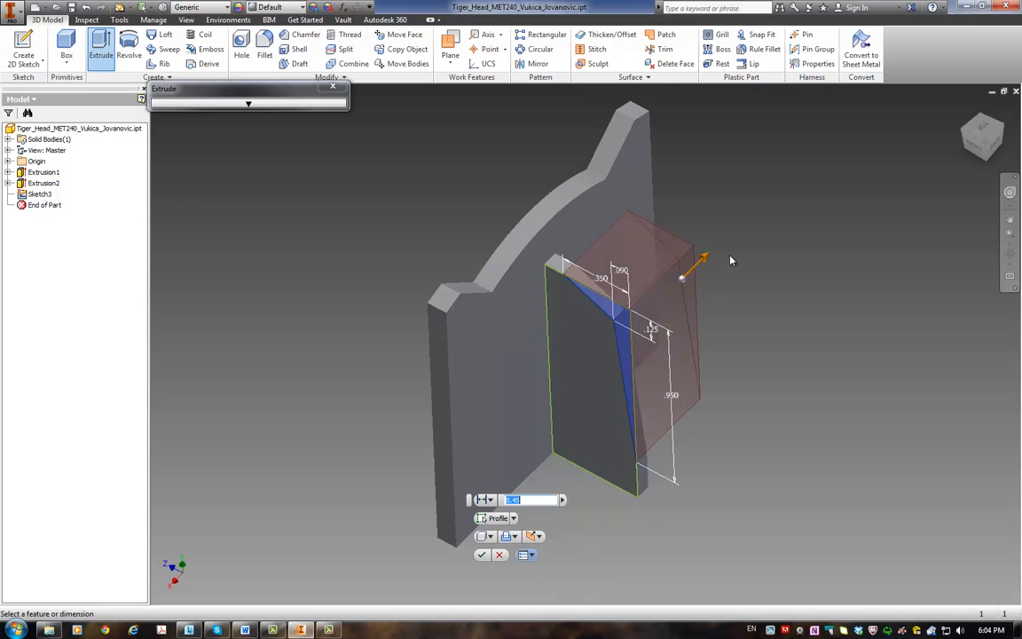
Step: Set the corner cut's extent to Through All and complete the extrusion
{"action": "left_click", "coordinate": [539, 537]}
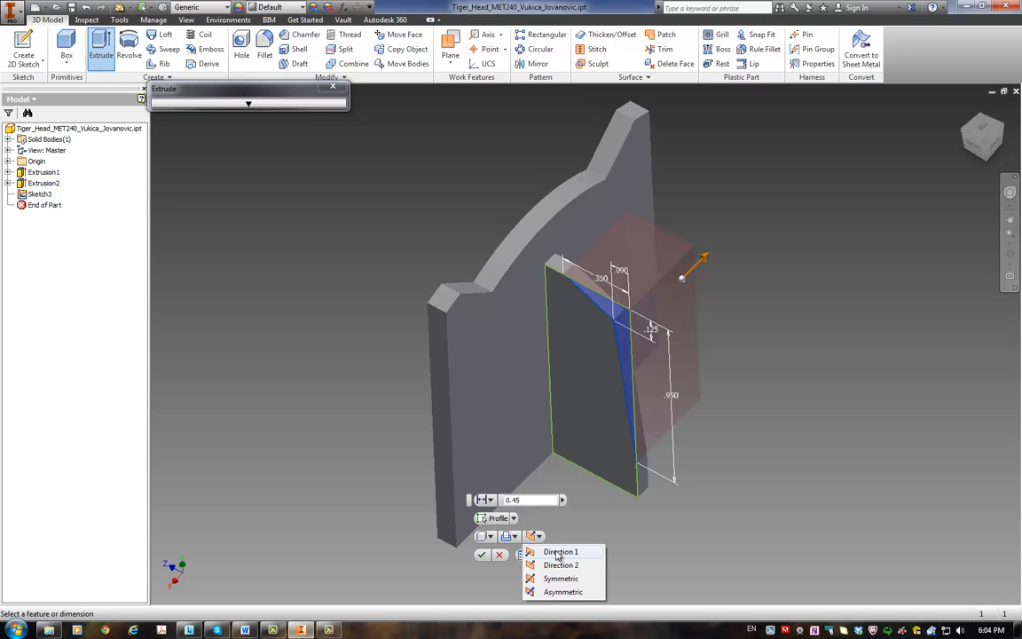
{"action": "left_click", "coordinate": [487, 537]}
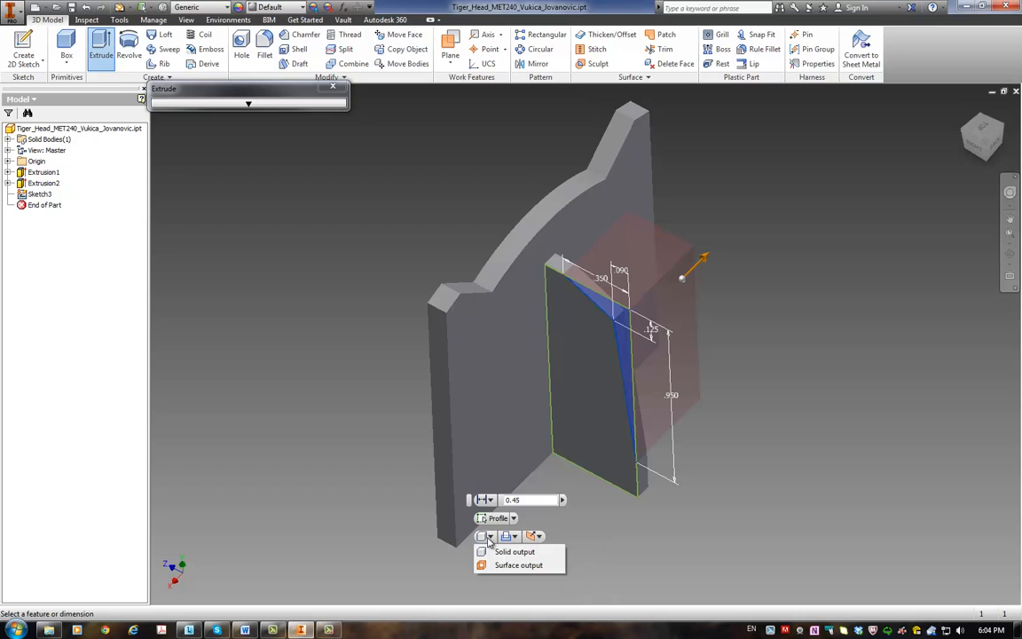
{"action": "left_click", "coordinate": [539, 537]}
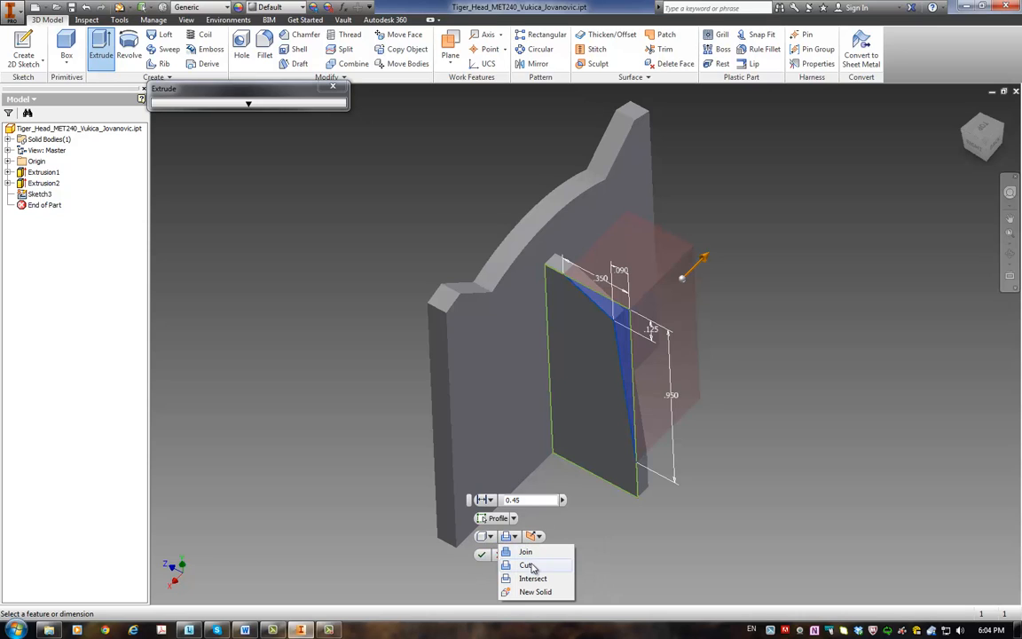
{"action": "left_click", "coordinate": [538, 550]}
{"action": "left_click", "coordinate": [539, 537]}
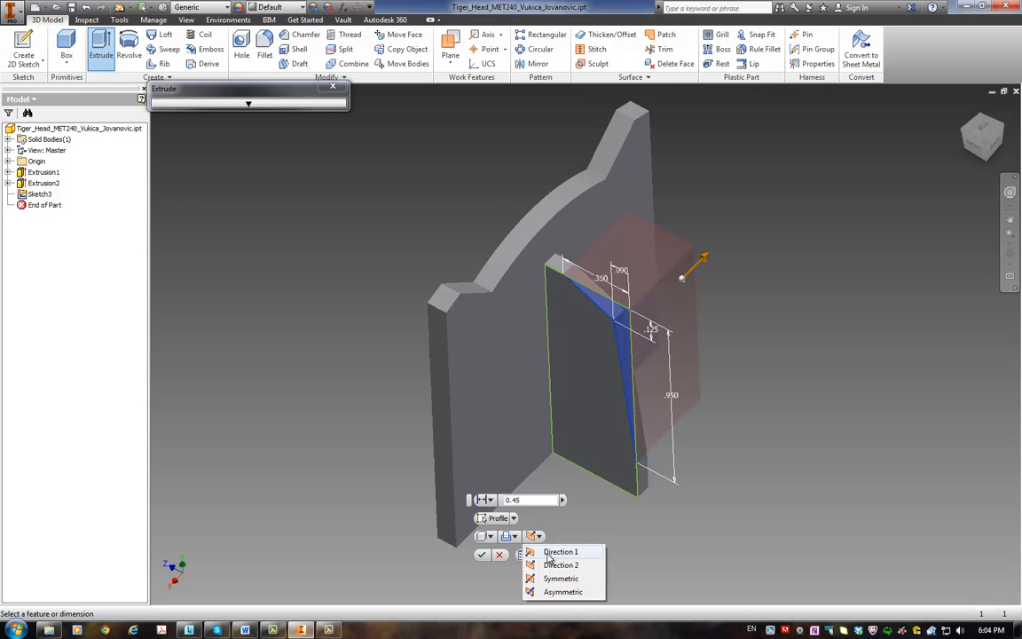
{"action": "left_click", "coordinate": [493, 503]}
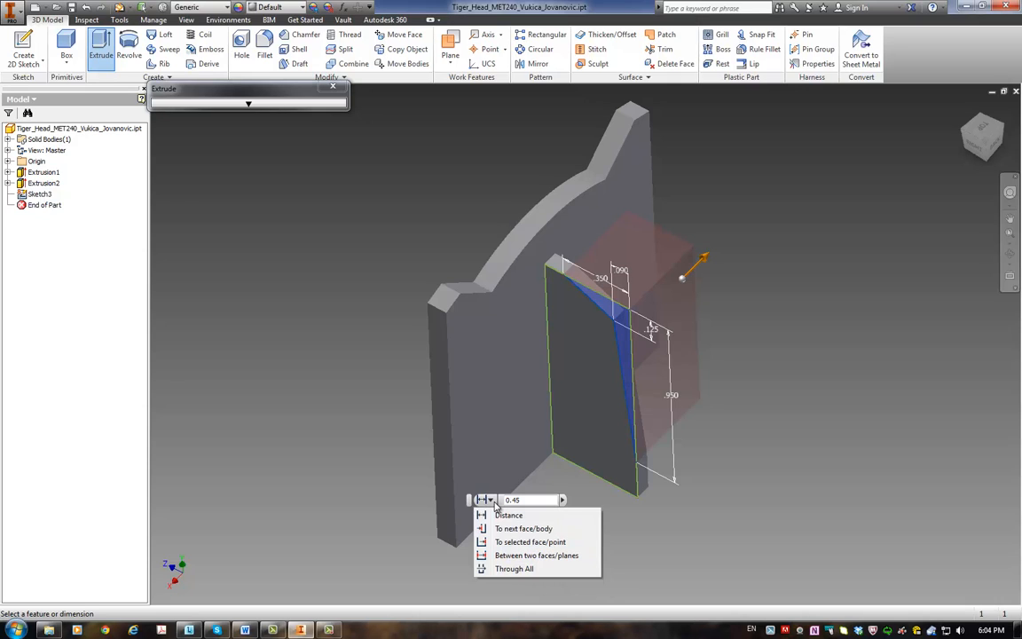
{"action": "left_click", "coordinate": [516, 571]}
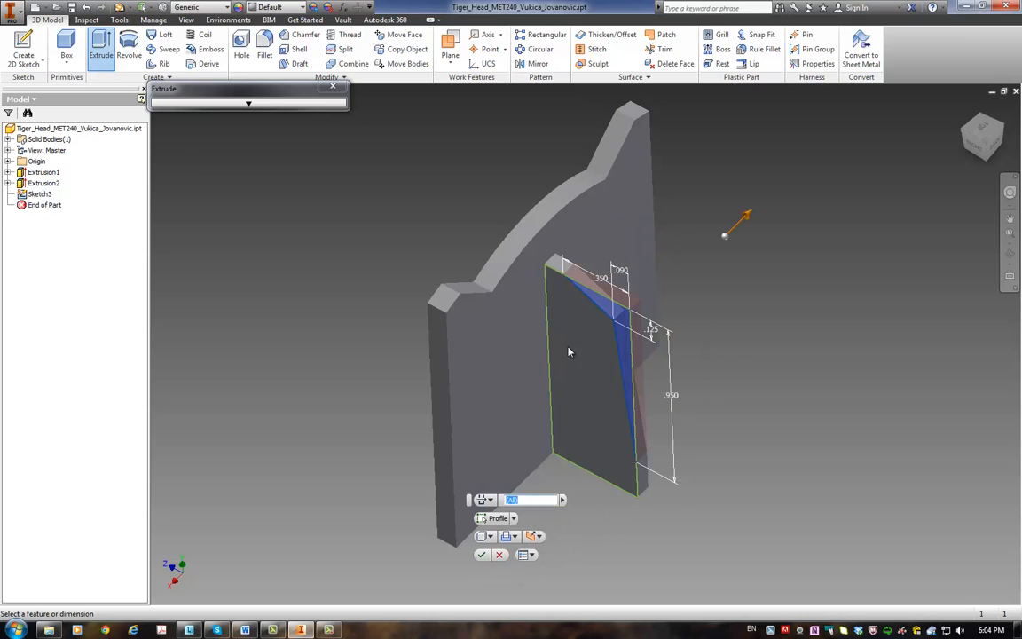
{"action": "left_click", "coordinate": [483, 556]}
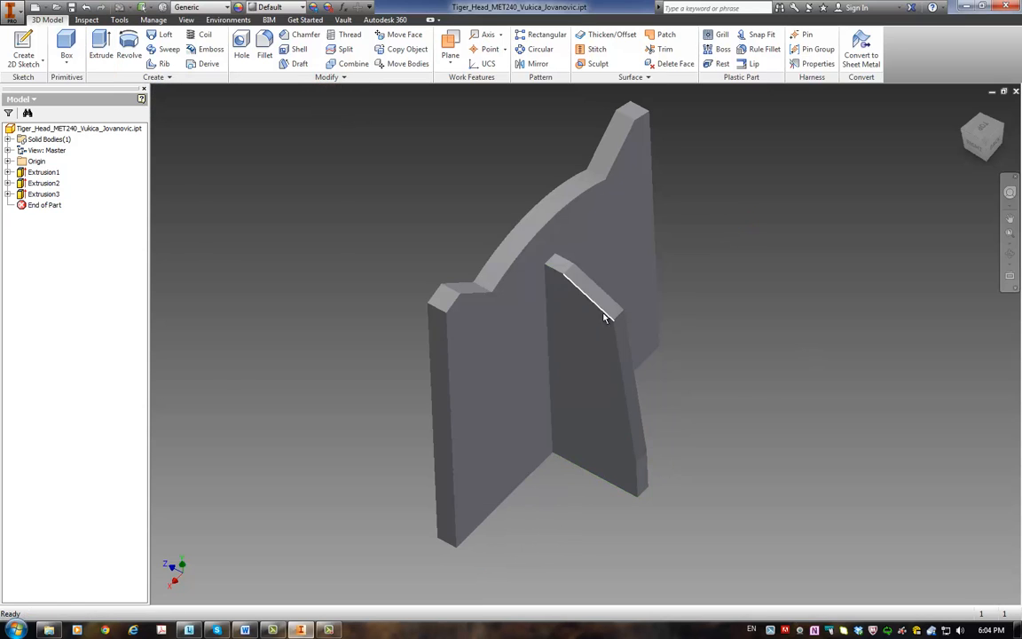
Step: Switch to the MET_240_HW#02 document in Word to consult the homework instructions
{"action": "left_click", "coordinate": [245, 631]}
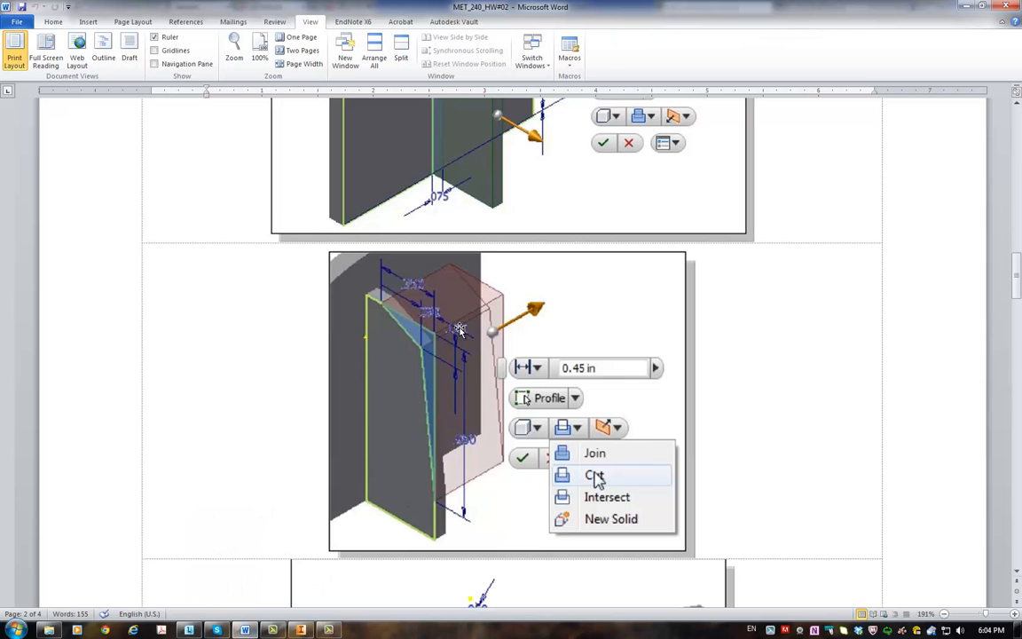
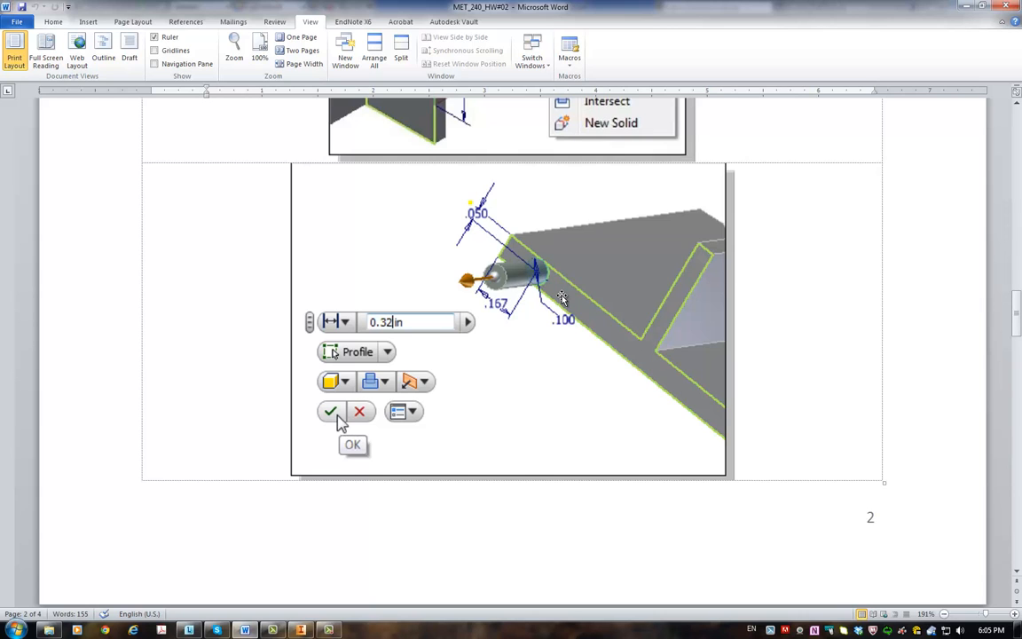
Step: Switch to Inventor and start a 2D sketch on the T-shaped bottom face of the plate and rib
{"action": "left_click", "coordinate": [302, 631]}
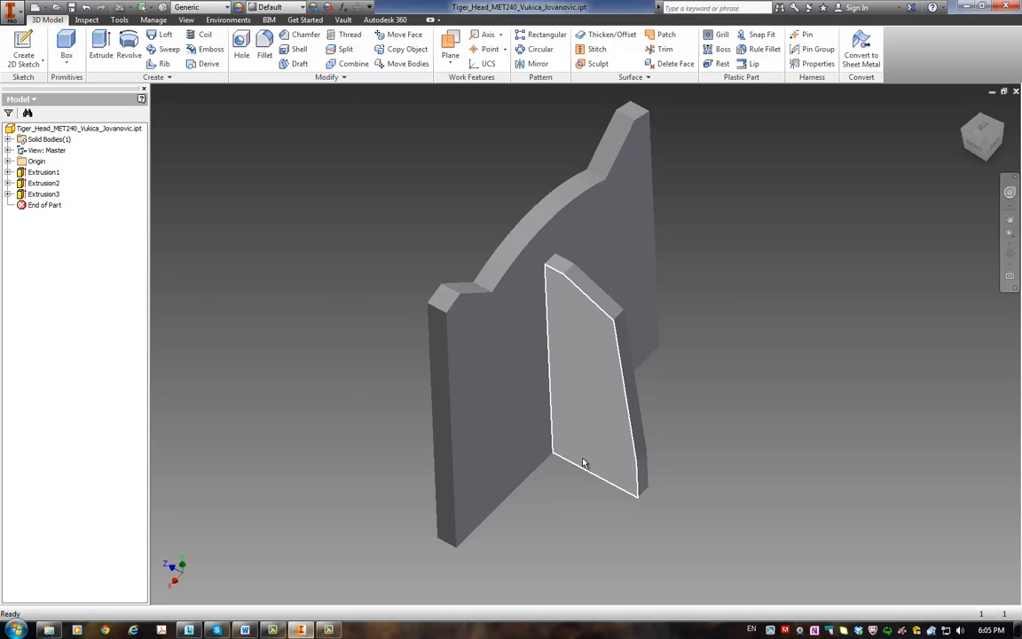
{"action": "middle_click_drag", "start_coordinate": [588, 467], "coordinate": [571, 316], "text": "shift"}
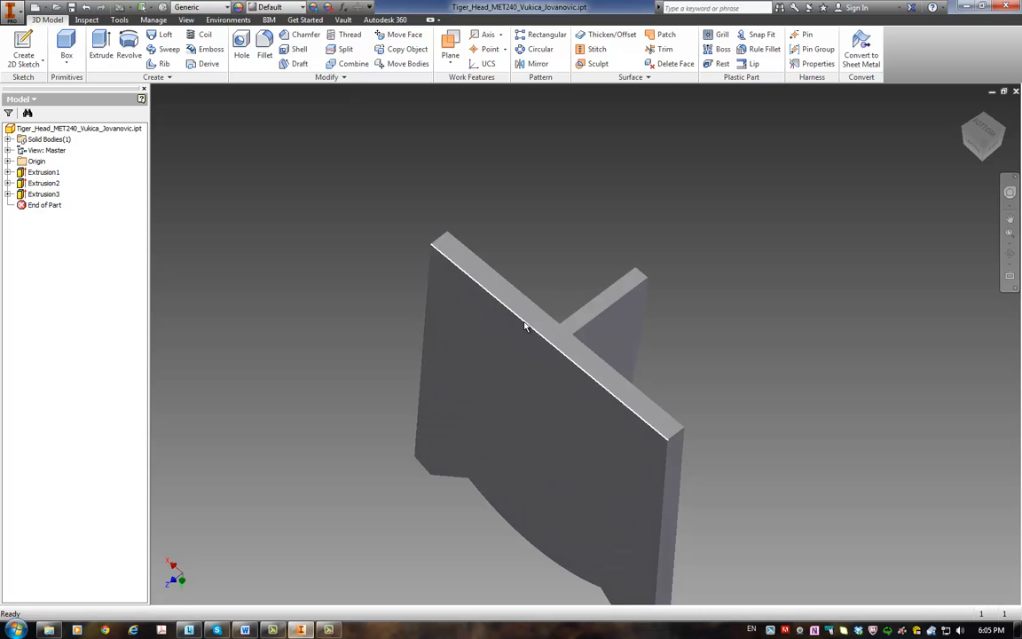
{"action": "left_click", "coordinate": [26, 46]}
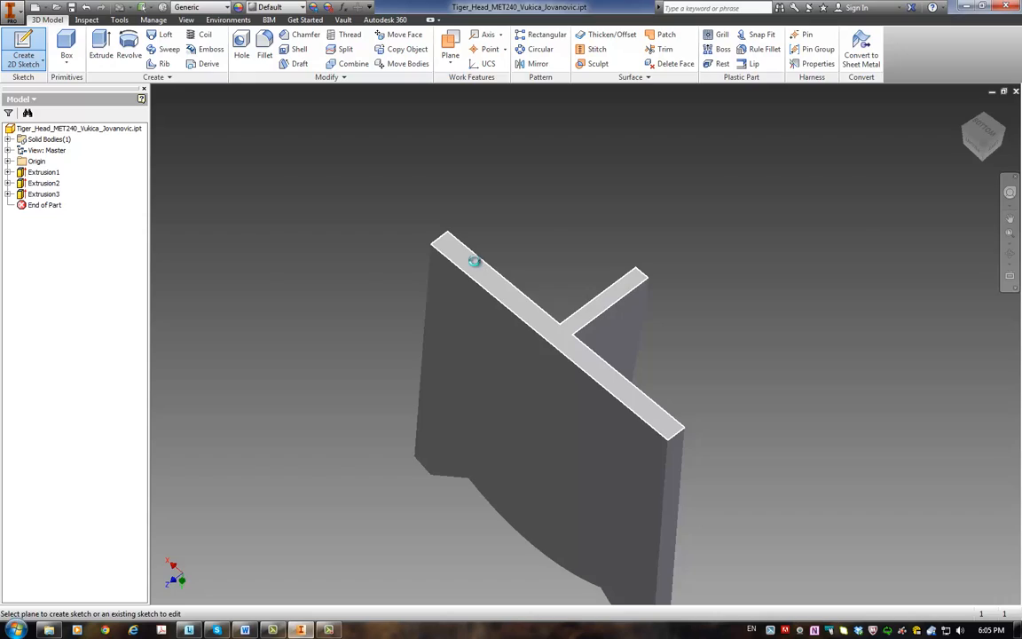
{"action": "left_click", "coordinate": [476, 266]}
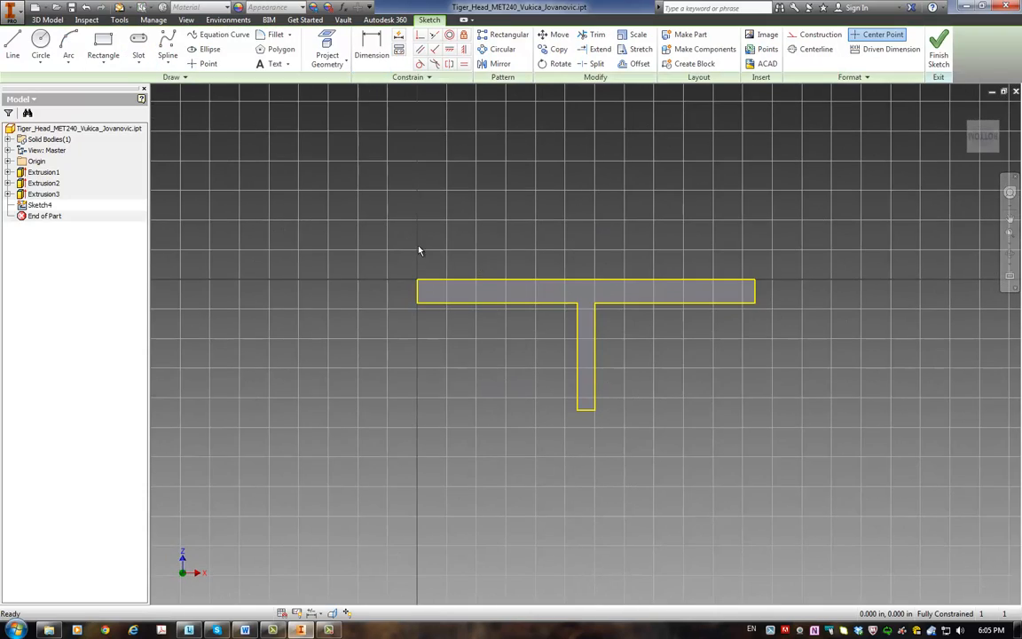
Step: Check the peg figure's dimensions in the Word homework document and return to Inventor
{"action": "left_click", "coordinate": [246, 630]}
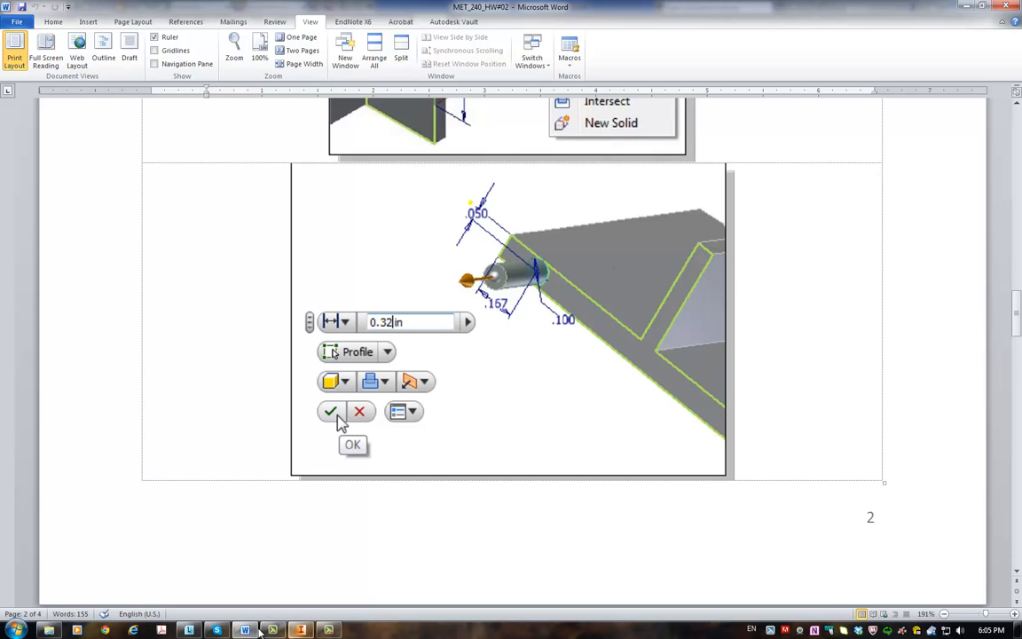
{"action": "left_click", "coordinate": [301, 630]}
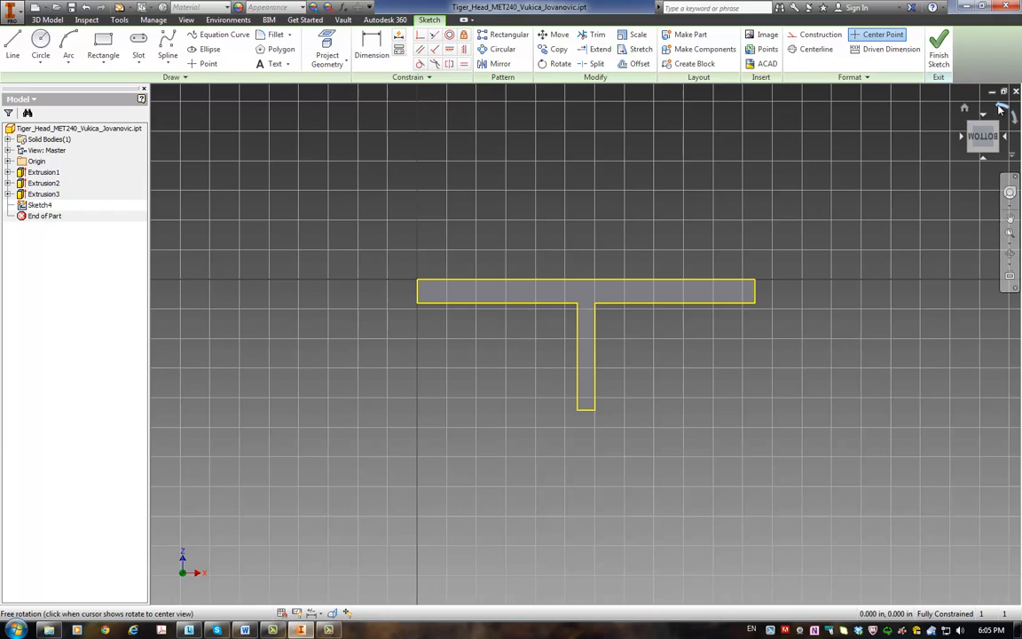
Step: With the sketch rotated so the rib points up, draw a small circle and another about 1.135 in across on opposite sides of the rib
{"action": "left_click", "coordinate": [1001, 107]}
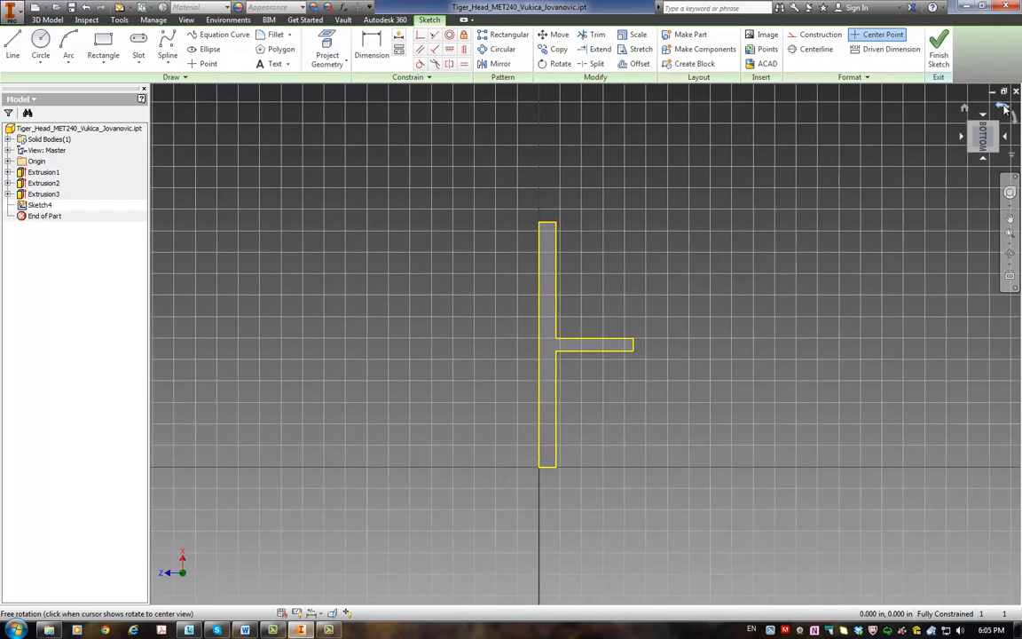
{"action": "left_click", "coordinate": [1004, 106]}
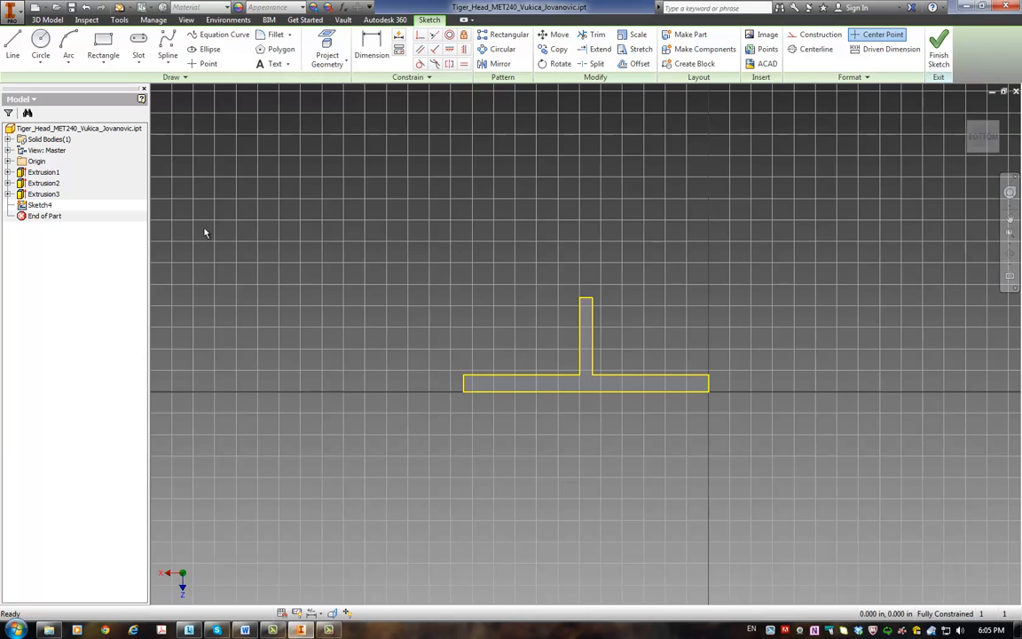
{"action": "left_click", "coordinate": [40, 44]}
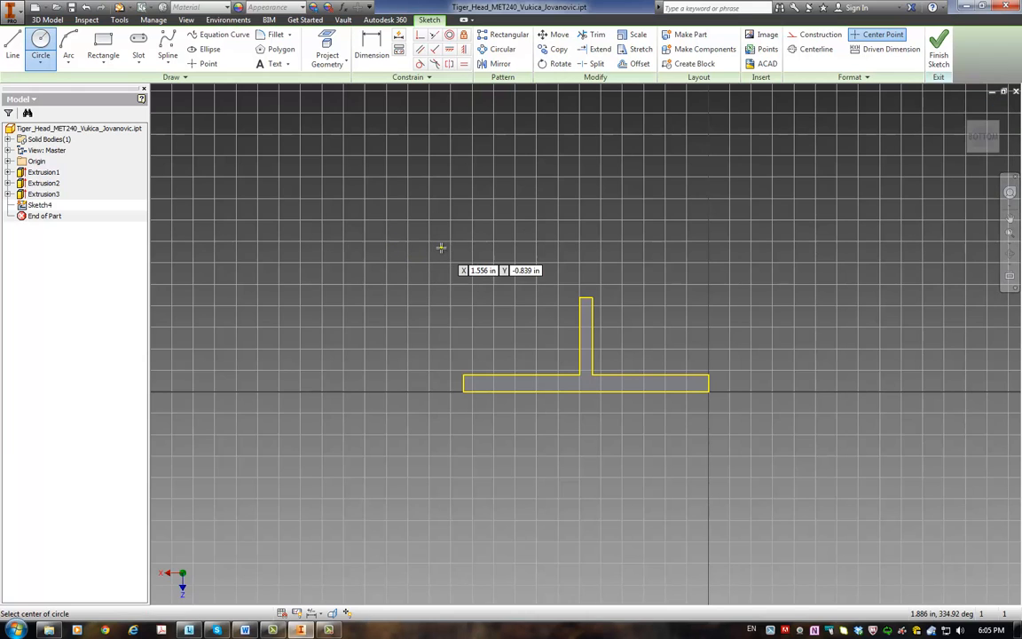
{"action": "left_click", "coordinate": [508, 215]}
{"action": "left_click", "coordinate": [472, 199]}
{"action": "left_click", "coordinate": [743, 264]}
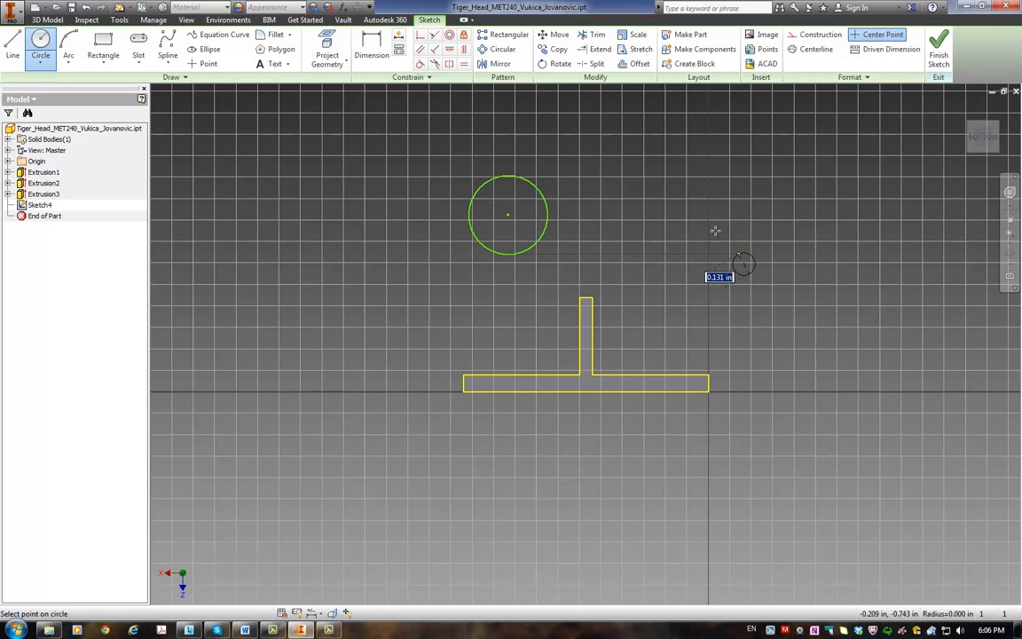
{"action": "left_click", "coordinate": [691, 184]}
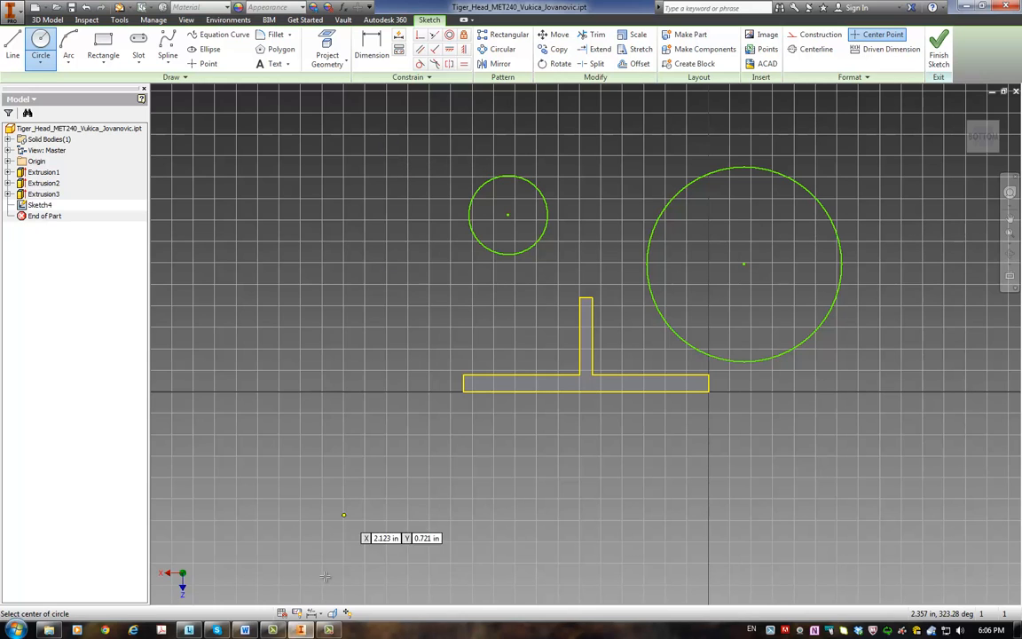
Step: Consult the .050, .167 and .100 dimensions in the Word document again, returning to Inventor to dimension the circles
{"action": "left_click", "coordinate": [246, 630]}
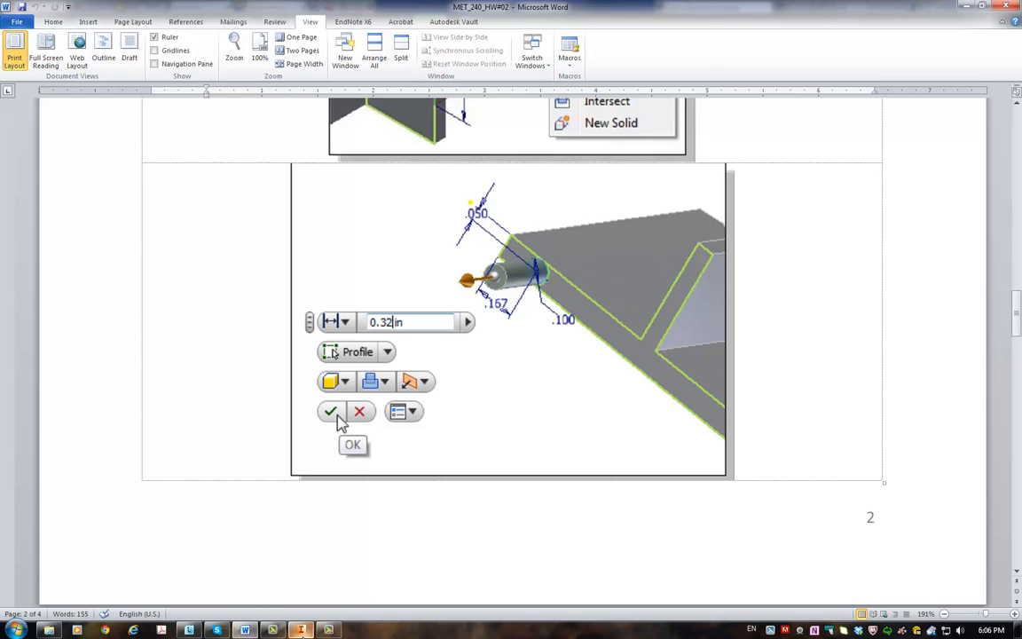
{"action": "left_click", "coordinate": [300, 629]}
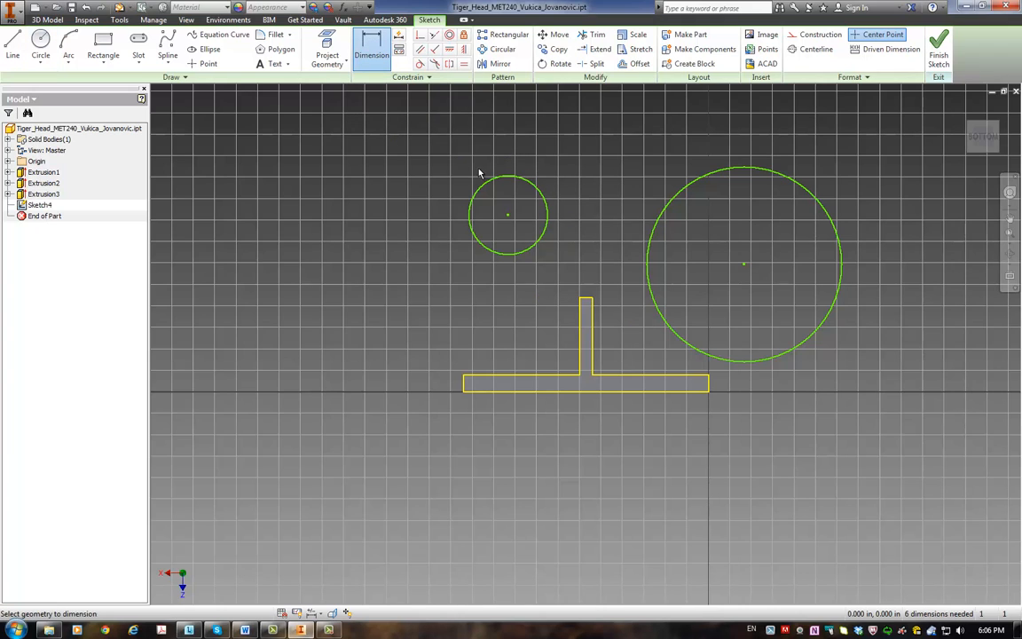
Step: Try to dimension the small circle's centre at -0.5 in from the plate's rib-side edge, and undo that dimension
{"action": "left_click", "coordinate": [509, 215]}
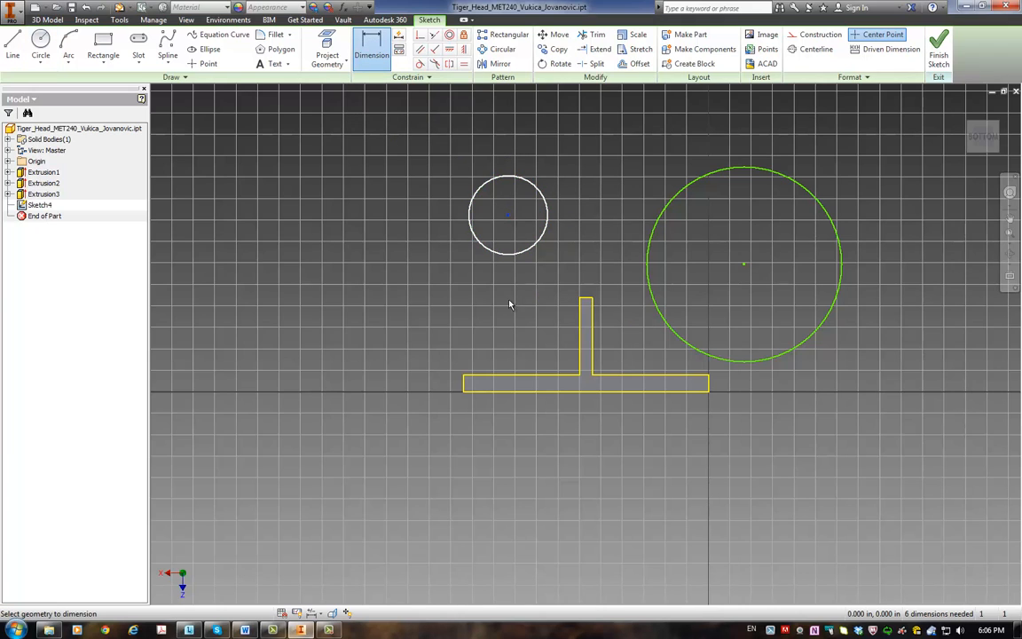
{"action": "left_click", "coordinate": [508, 379]}
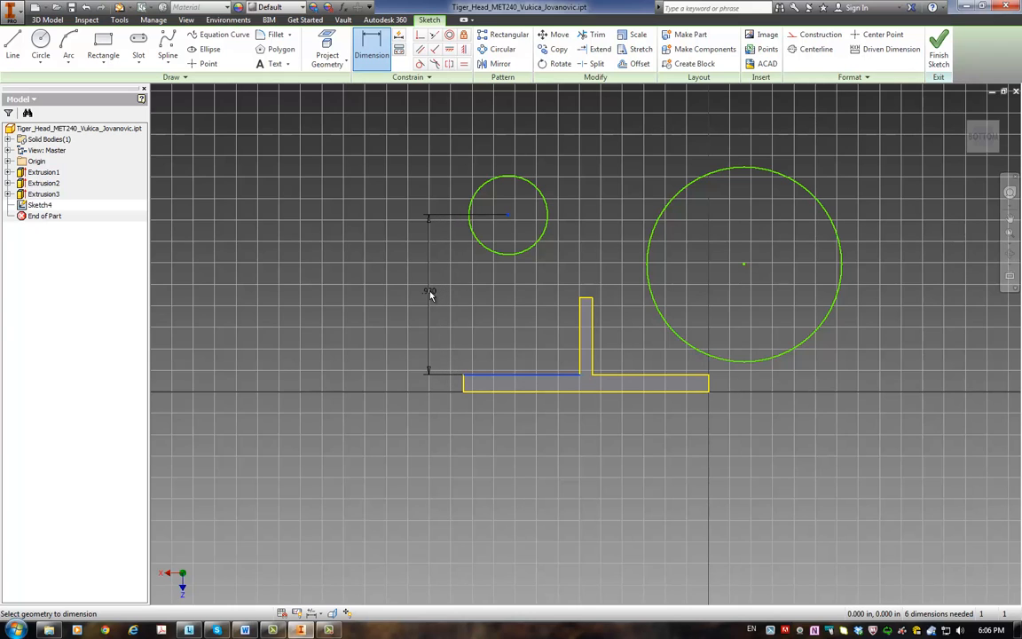
{"action": "left_click", "coordinate": [430, 295]}
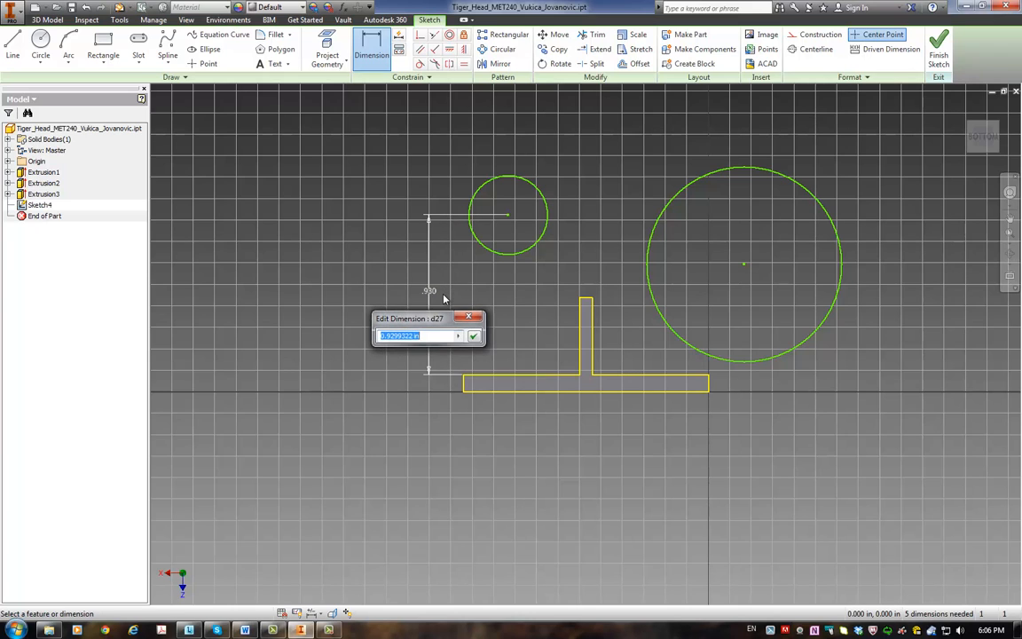
{"action": "type", "text": "1.5"}
{"action": "key", "text": "Return"}
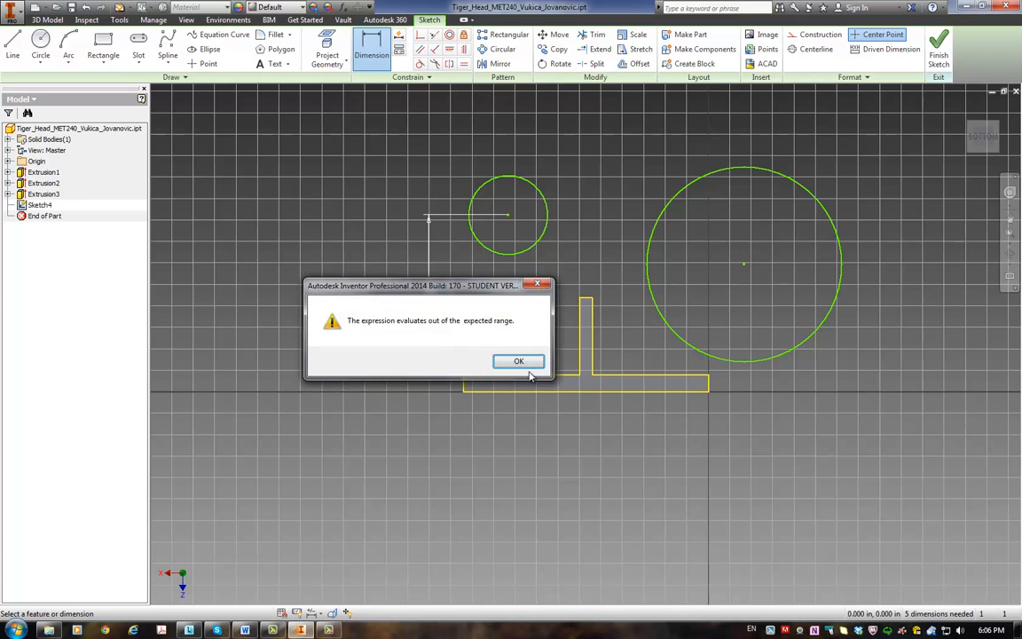
{"action": "left_click", "coordinate": [524, 357]}
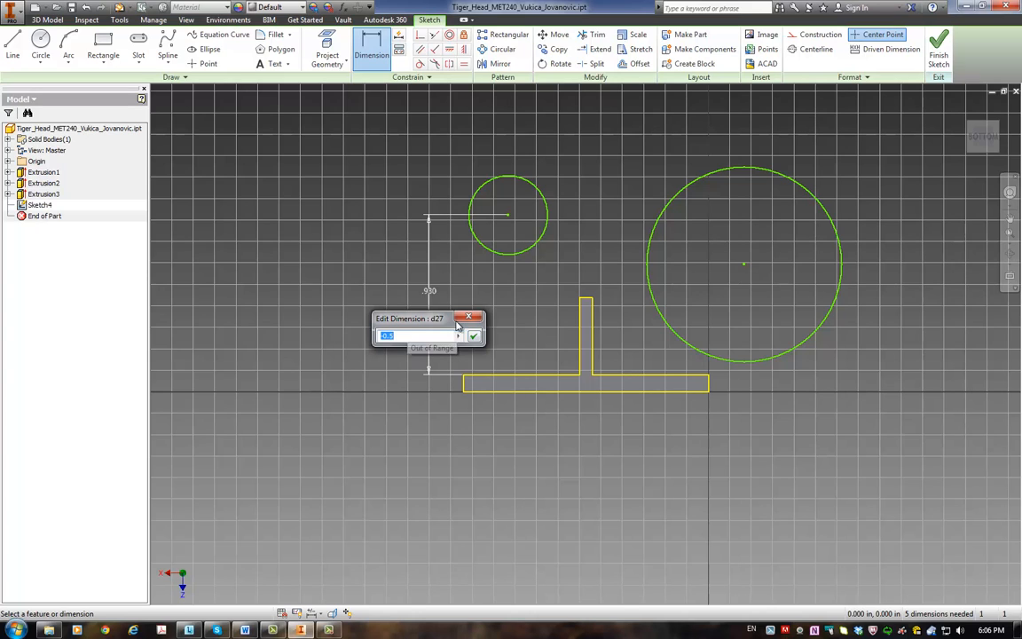
{"action": "key", "text": "Escape"}
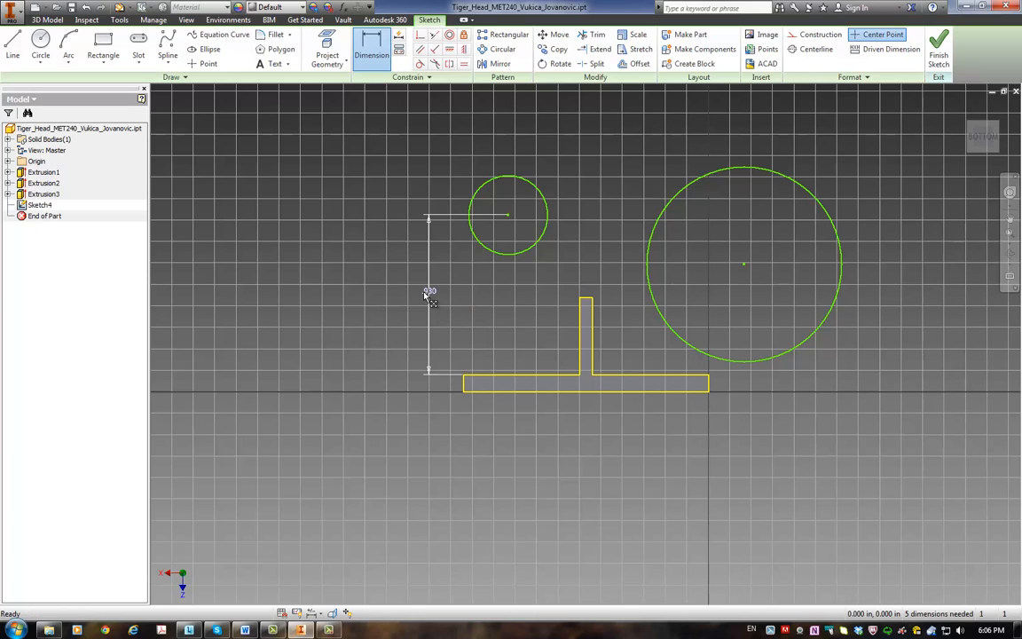
{"action": "key", "text": "ctrl+z"}
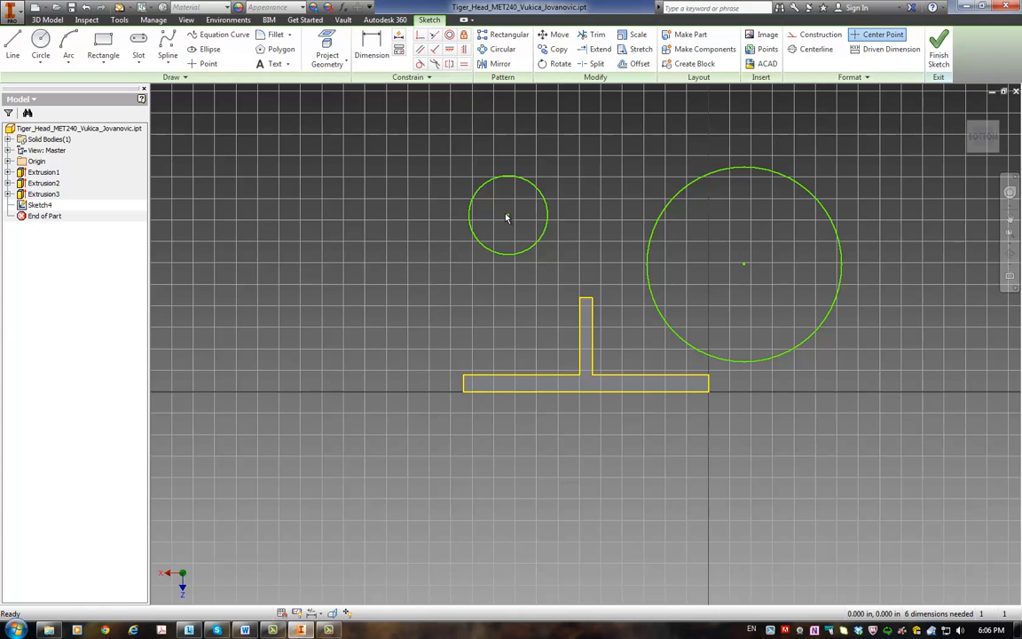
Step: Move both circles to the side of the plate away from the rib, and dimension the small circle's centre 0.05 in from the rib-side edge
{"action": "left_click_drag", "start_coordinate": [505, 218], "coordinate": [494, 431]}
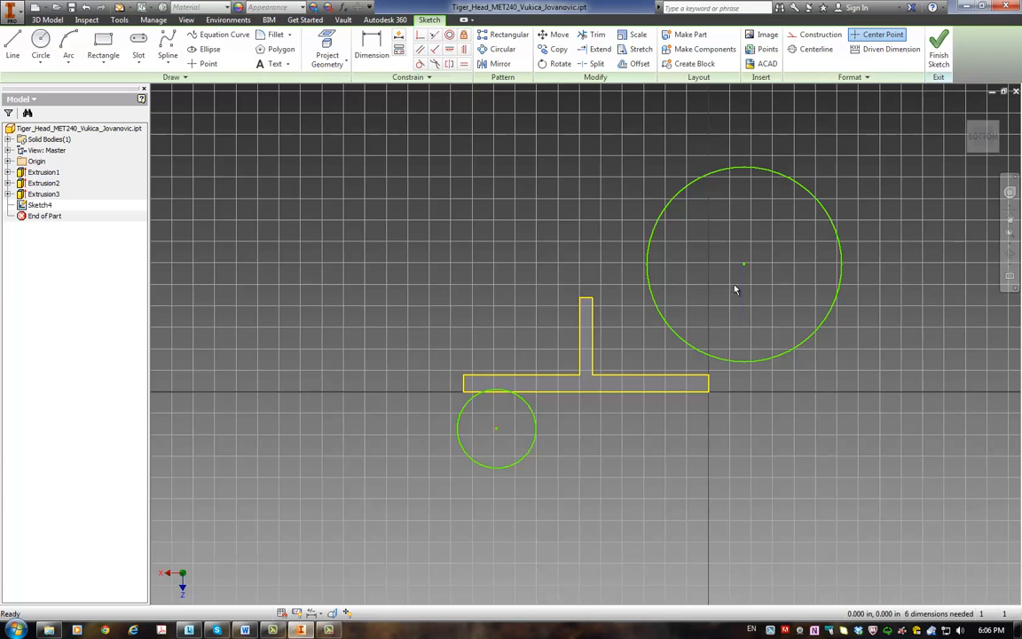
{"action": "left_click_drag", "start_coordinate": [746, 265], "coordinate": [737, 422]}
{"action": "key", "text": "d"}
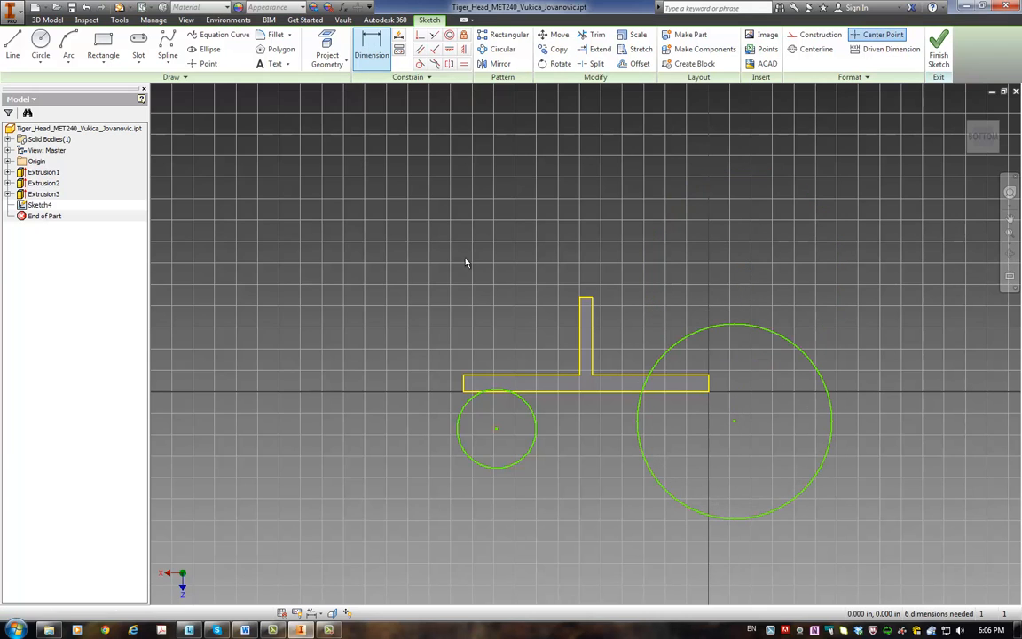
{"action": "left_click", "coordinate": [497, 430]}
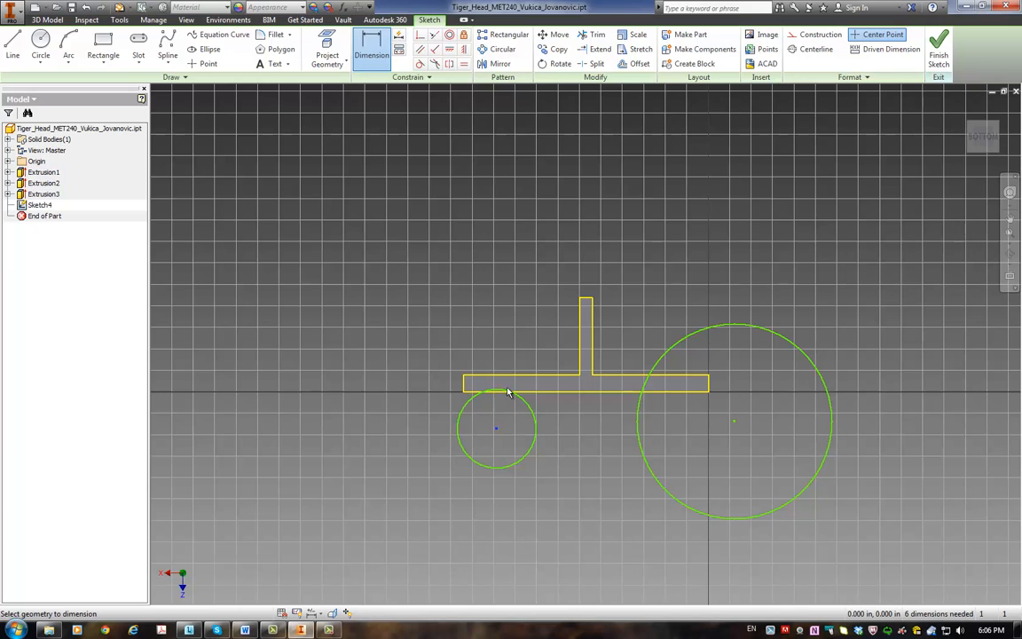
{"action": "left_click", "coordinate": [512, 376]}
{"action": "left_click", "coordinate": [396, 400]}
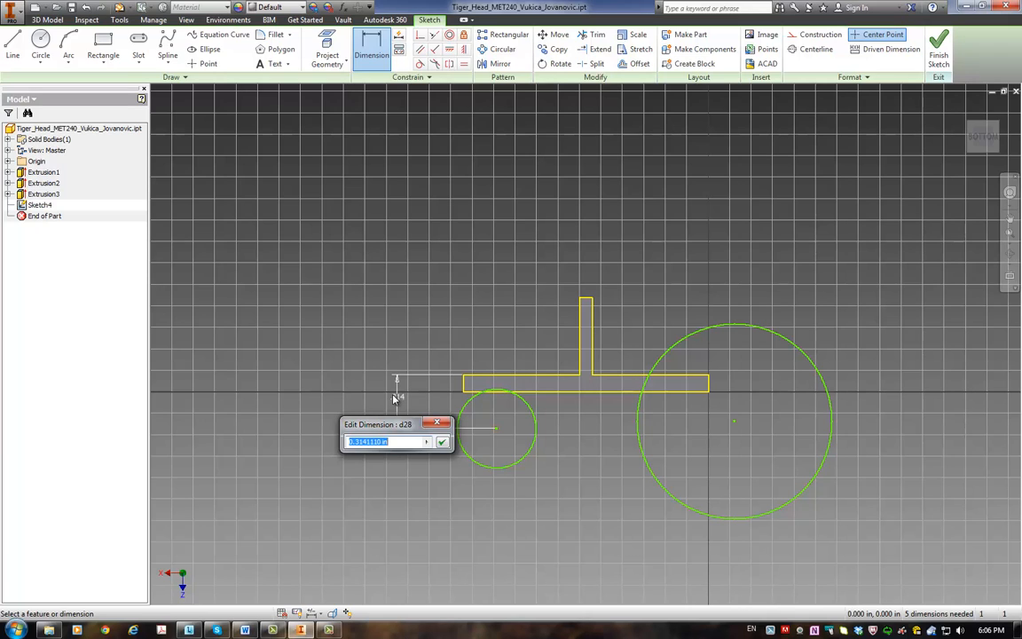
{"action": "type", "text": "0.05"}
{"action": "key", "text": "Return"}
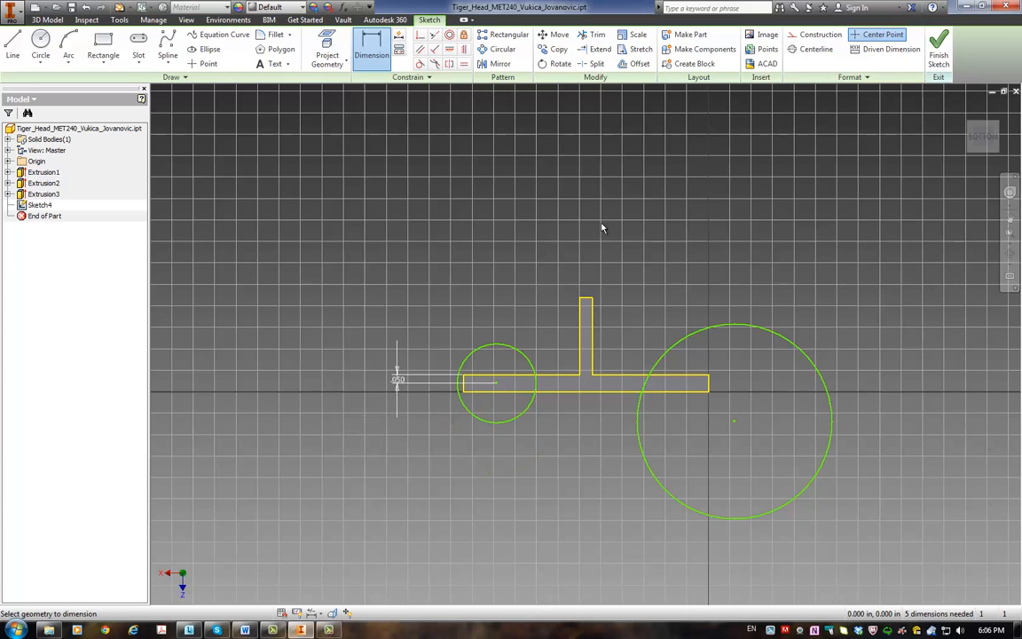
Step: Dimension the large circle's centre 0.05 in from the plate's rib-side edge
{"action": "left_click", "coordinate": [734, 420]}
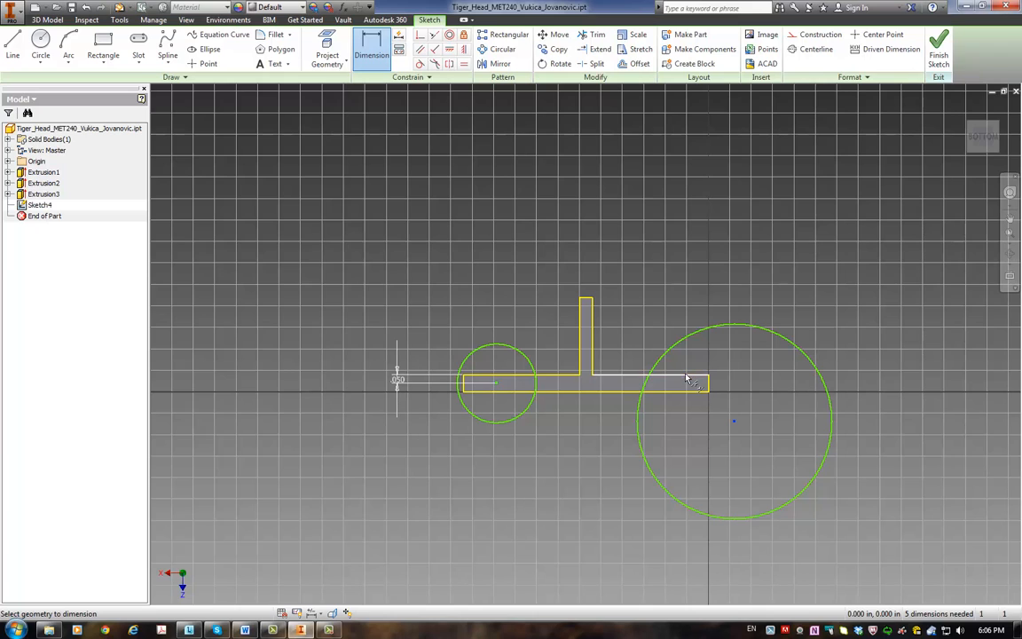
{"action": "left_click", "coordinate": [679, 375]}
{"action": "left_click", "coordinate": [756, 388]}
{"action": "type", "text": "0.05"}
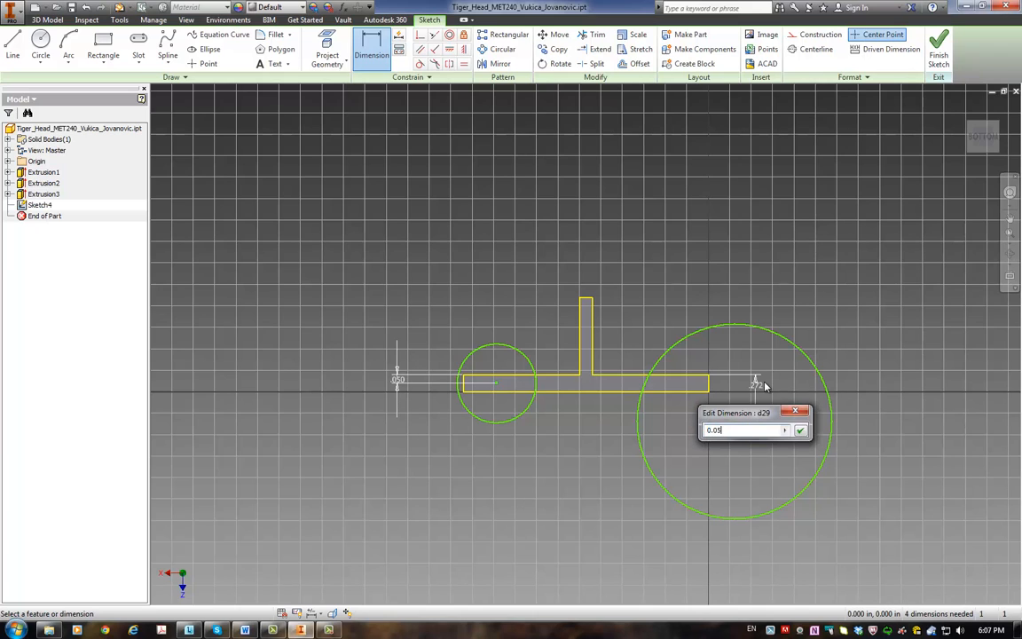
{"action": "key", "text": "Return"}
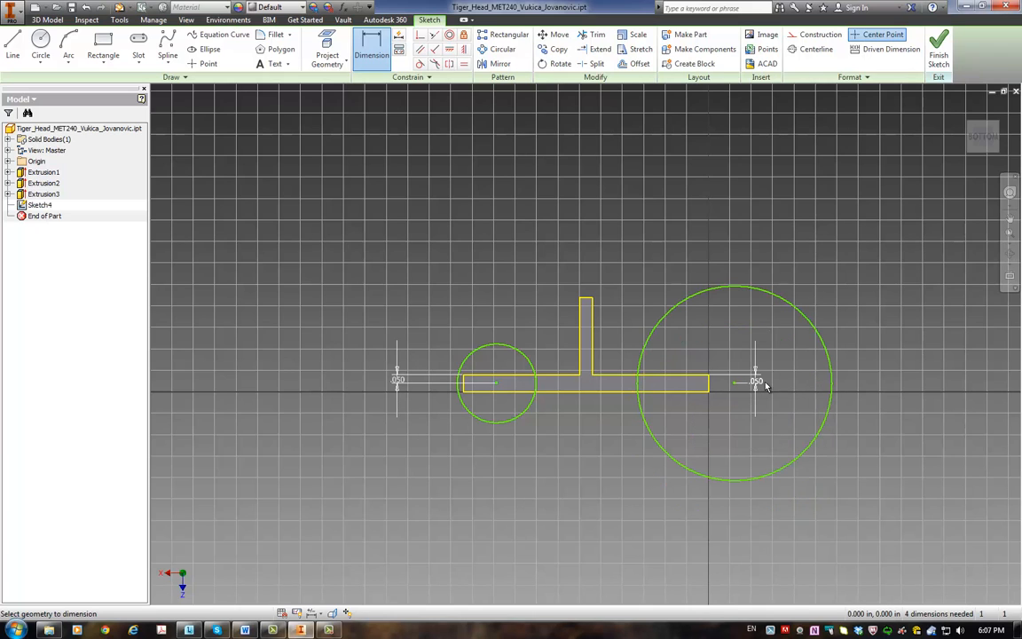
Step: Dimension the small circle's centre 0.167 in from the nearest end edge of the plate
{"action": "left_click", "coordinate": [464, 388]}
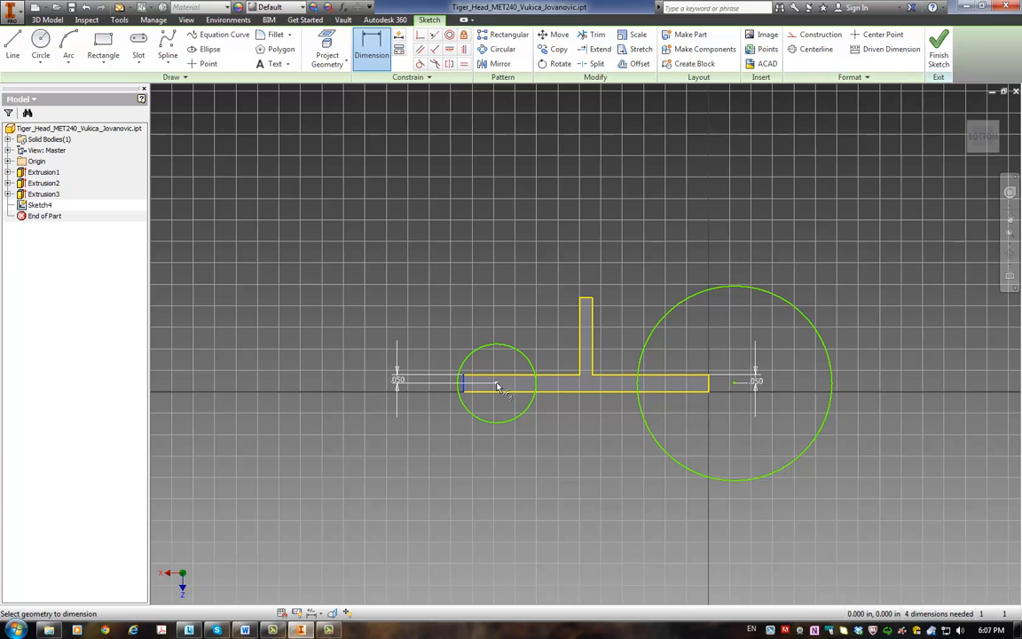
{"action": "left_click", "coordinate": [496, 384]}
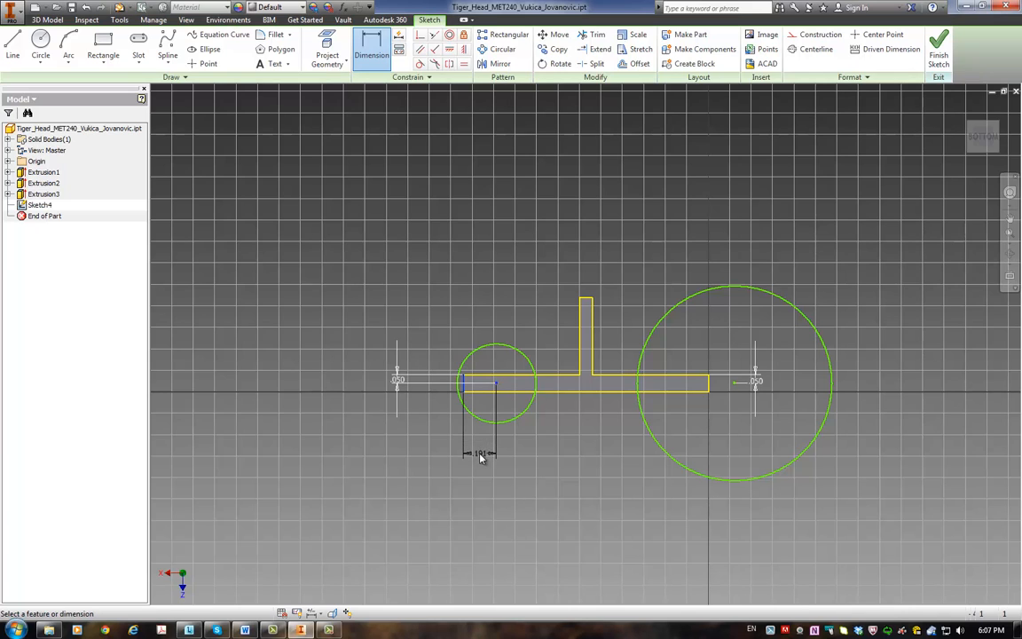
{"action": "left_click", "coordinate": [479, 453]}
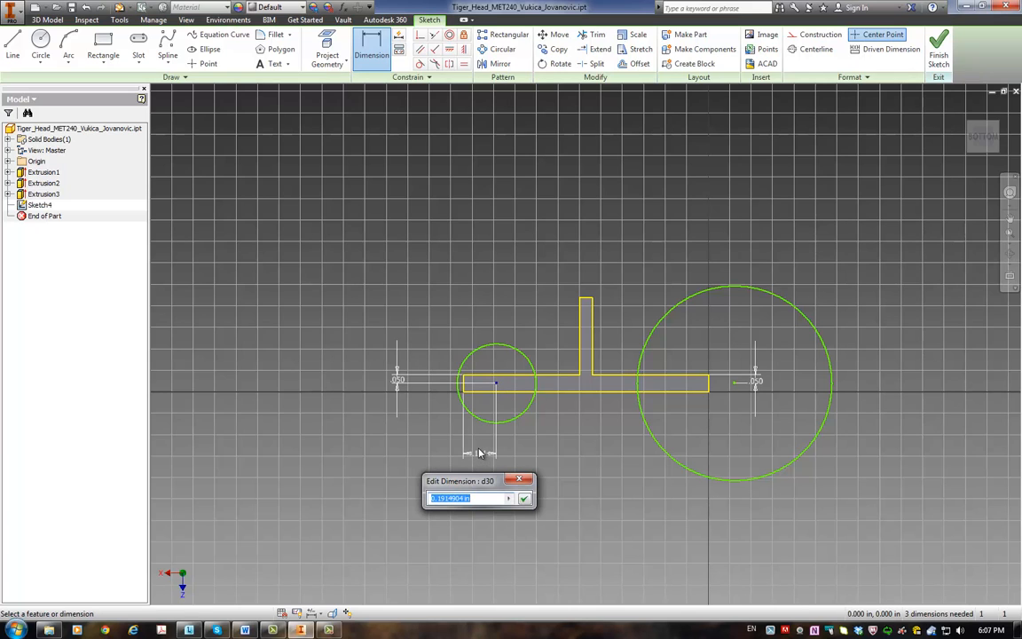
{"action": "type", "text": "0.167"}
{"action": "key", "text": "Return"}
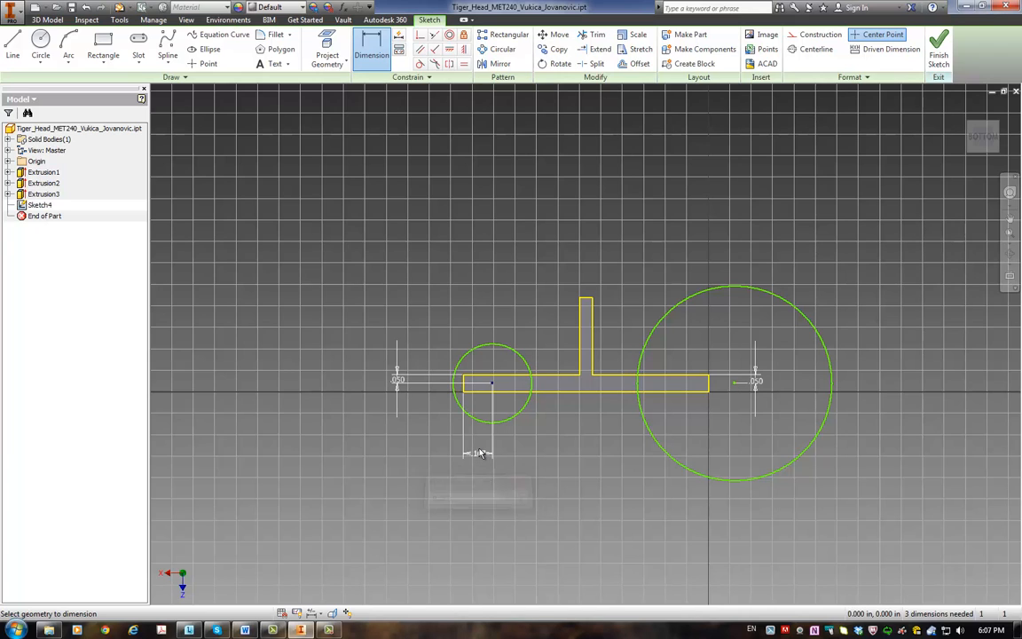
{"action": "key", "text": "Escape"}
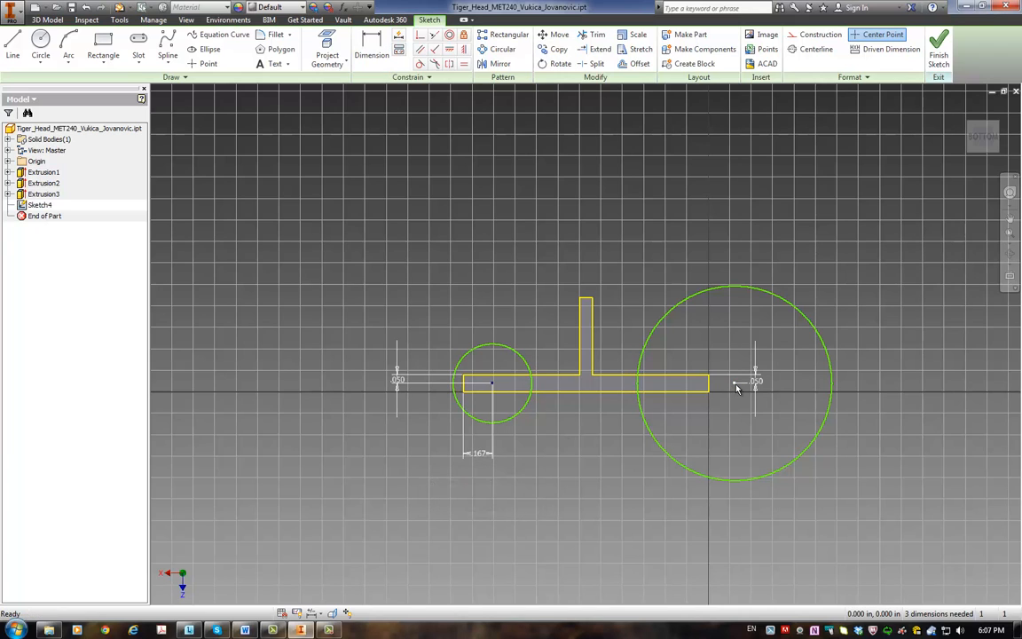
Step: Move the large circle onto the plate and dimension its centre 0.167 in from the plate's nearest end edge
{"action": "left_click_drag", "start_coordinate": [735, 385], "coordinate": [654, 382]}
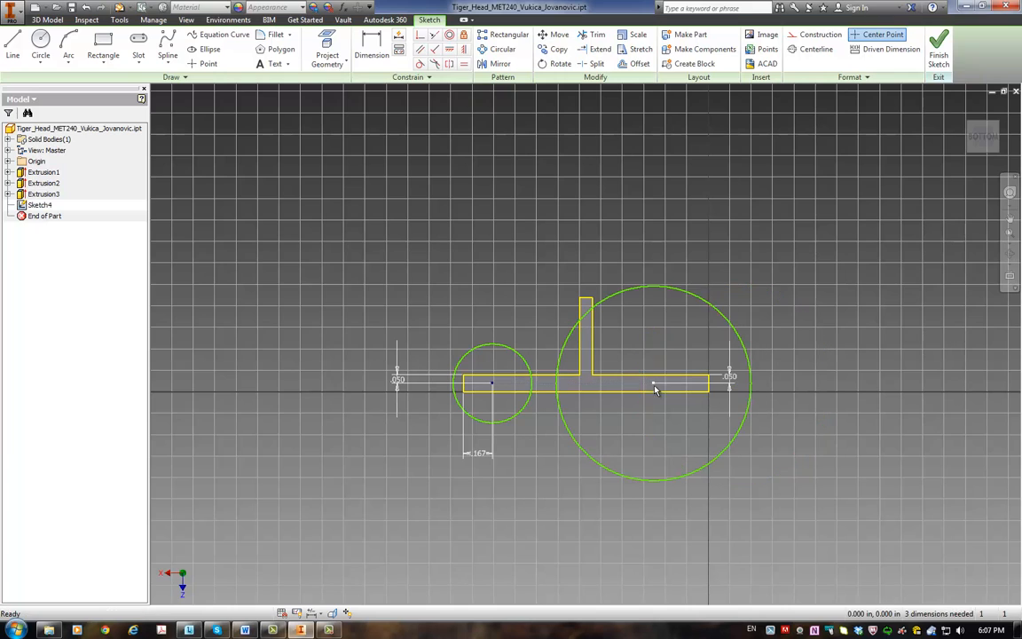
{"action": "left_click", "coordinate": [372, 54]}
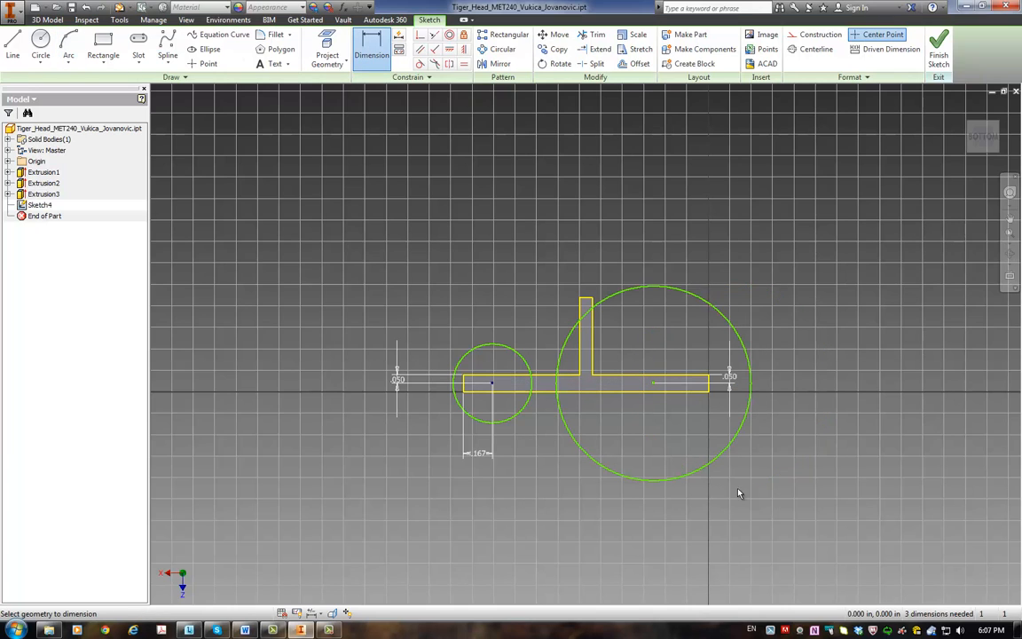
{"action": "left_click", "coordinate": [654, 384]}
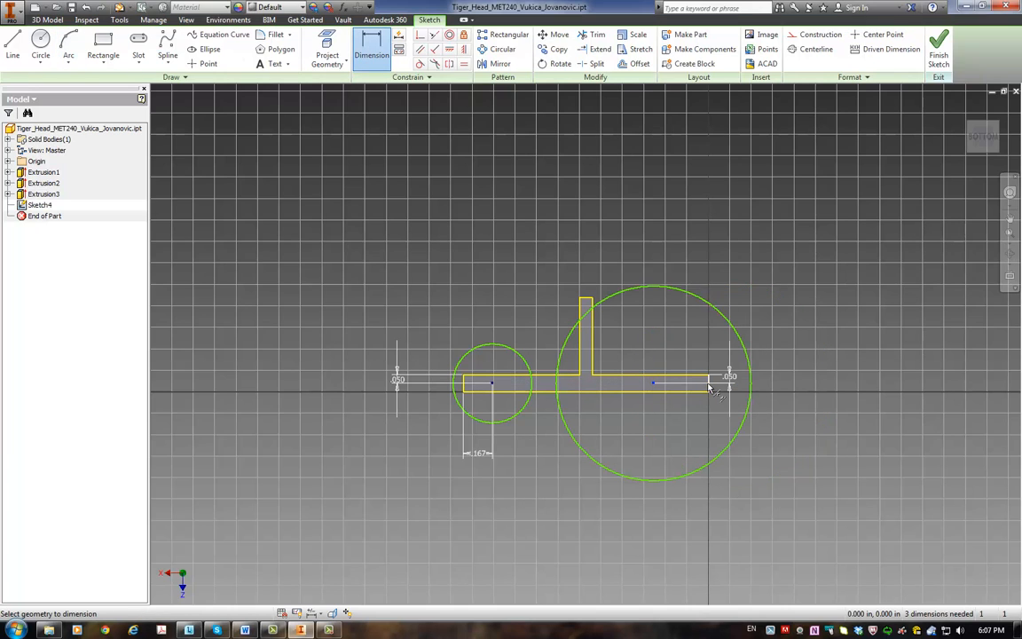
{"action": "left_click", "coordinate": [709, 385]}
{"action": "left_click", "coordinate": [707, 422]}
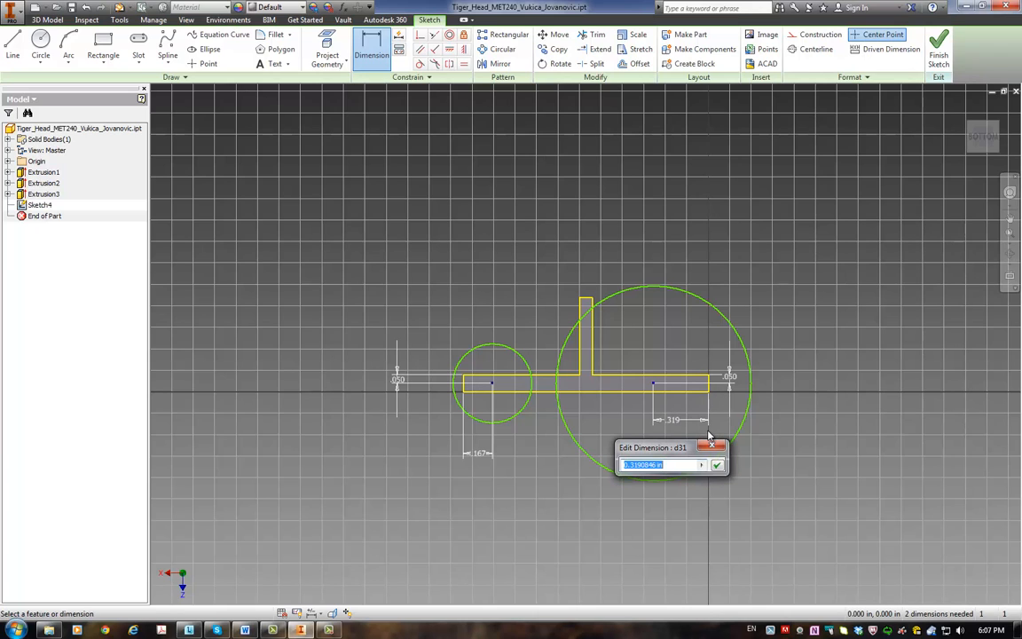
{"action": "type", "text": "0.167"}
{"action": "key", "text": "Return"}
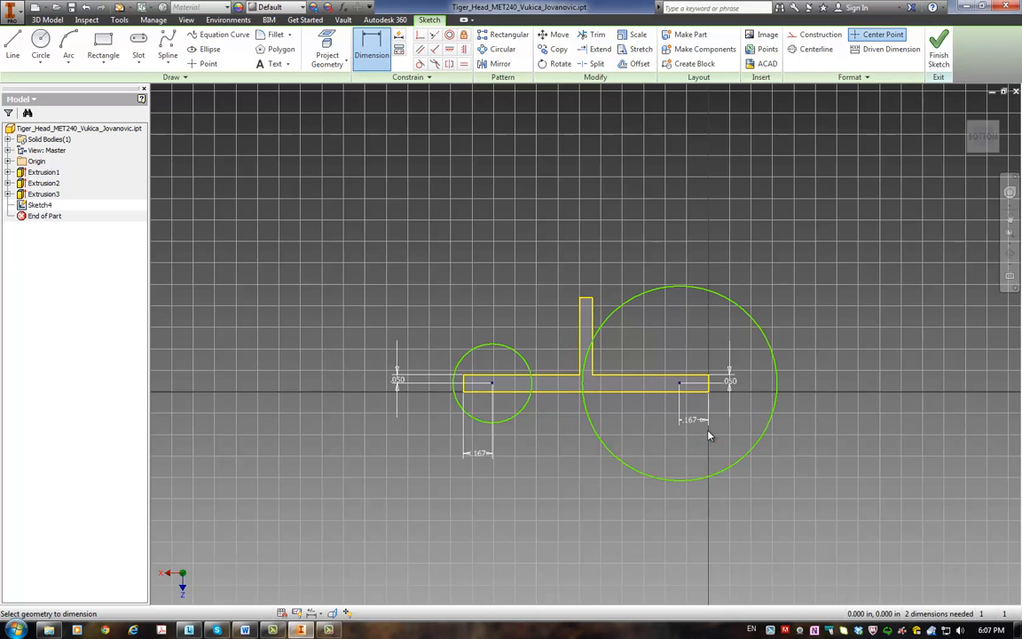
Step: Dimension the small circle with a diameter of 0.1 in
{"action": "left_click", "coordinate": [493, 345]}
{"action": "left_click", "coordinate": [465, 293]}
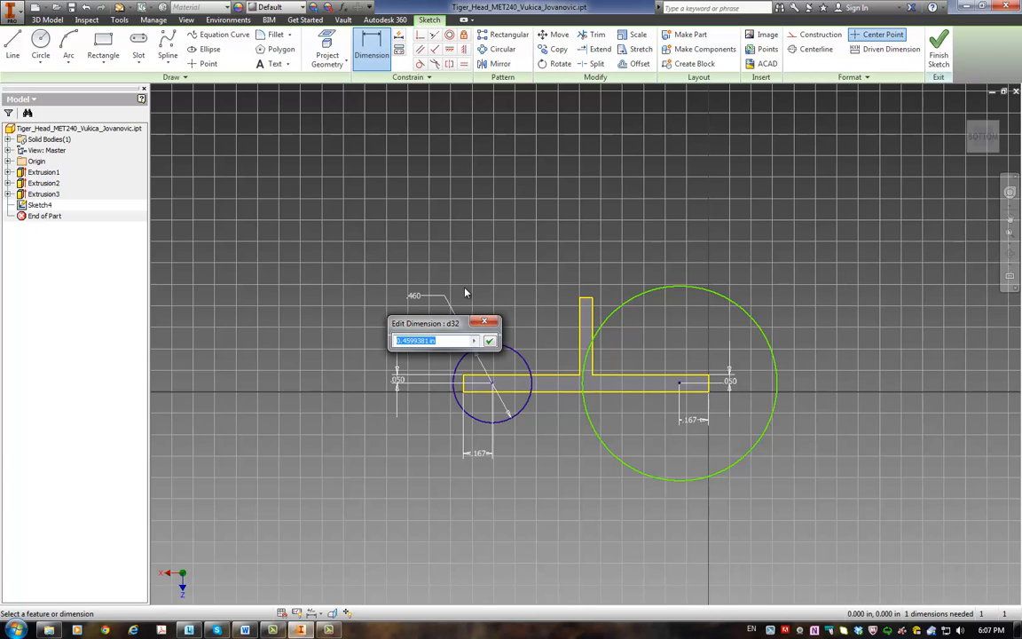
{"action": "type", "text": "1"}
{"action": "key", "text": "Return"}
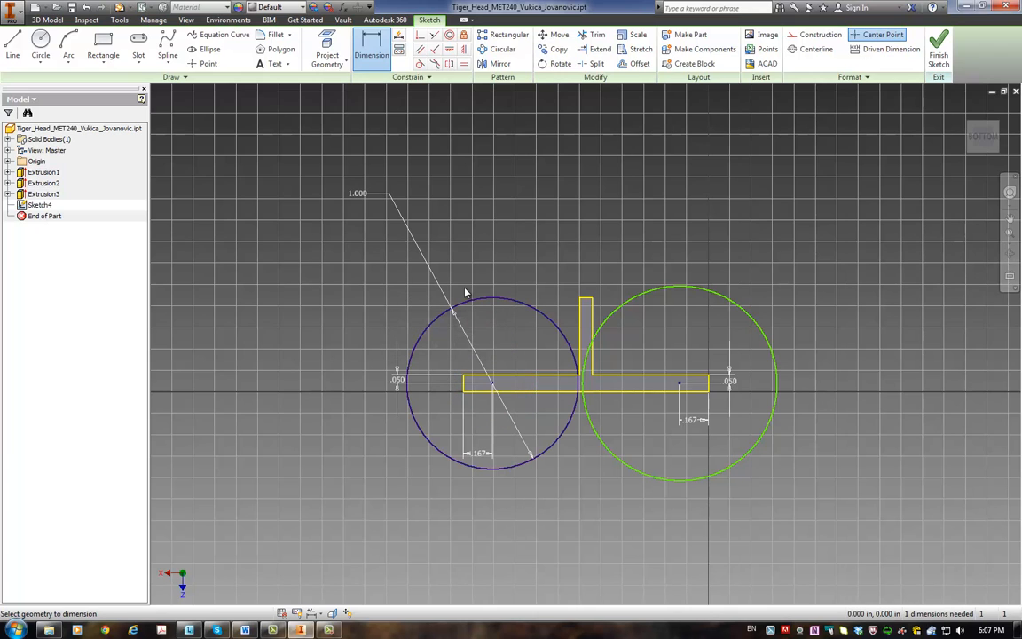
{"action": "double_click", "coordinate": [358, 193]}
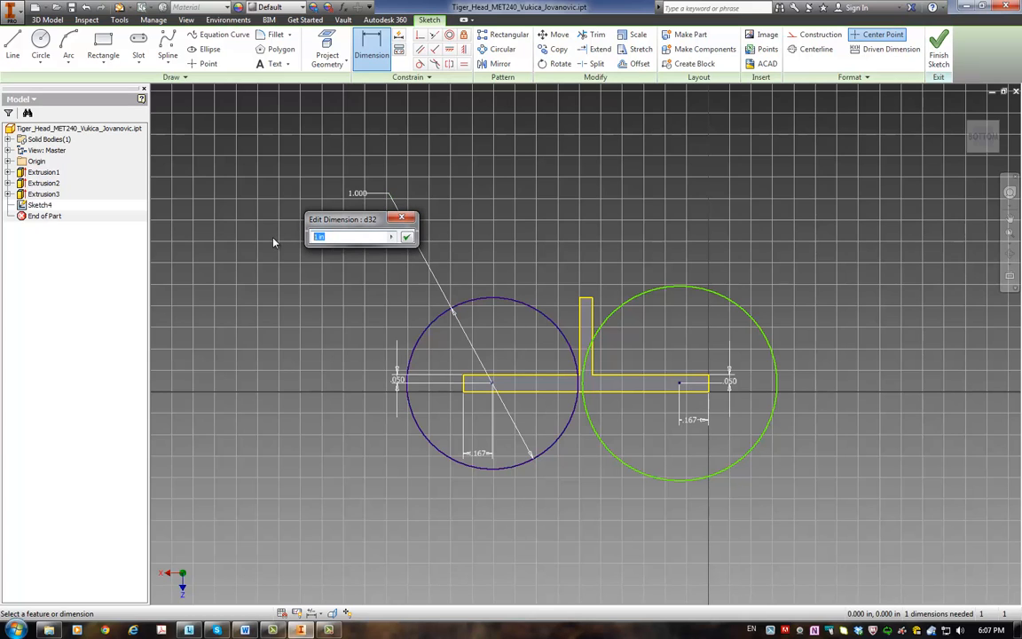
{"action": "type", "text": ".1"}
{"action": "key", "text": "Return"}
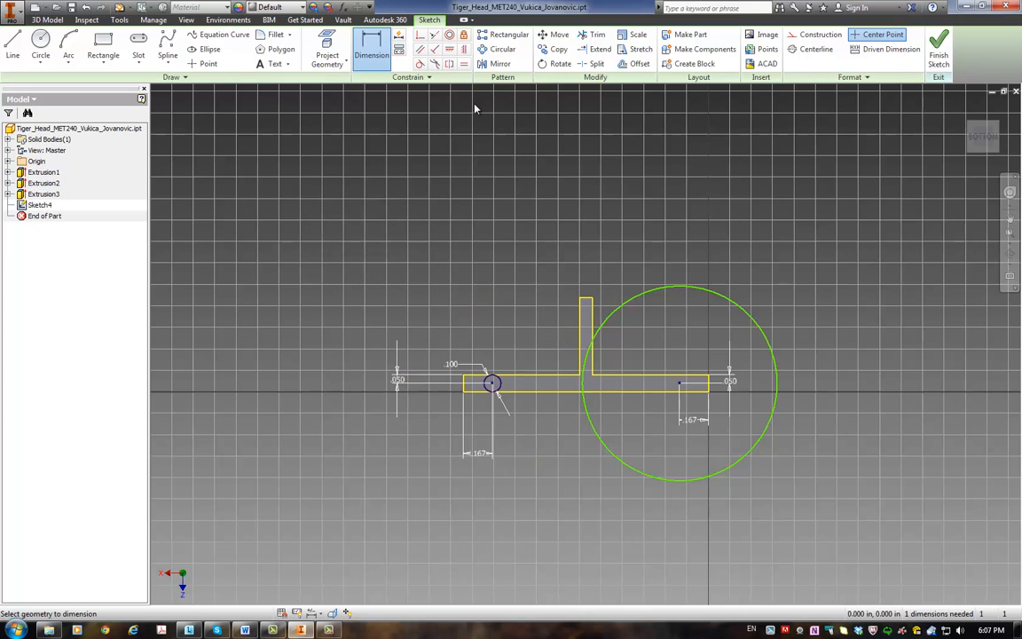
Step: Apply an Equal constraint between the small and large circles, and finish the sketch
{"action": "left_click", "coordinate": [464, 64]}
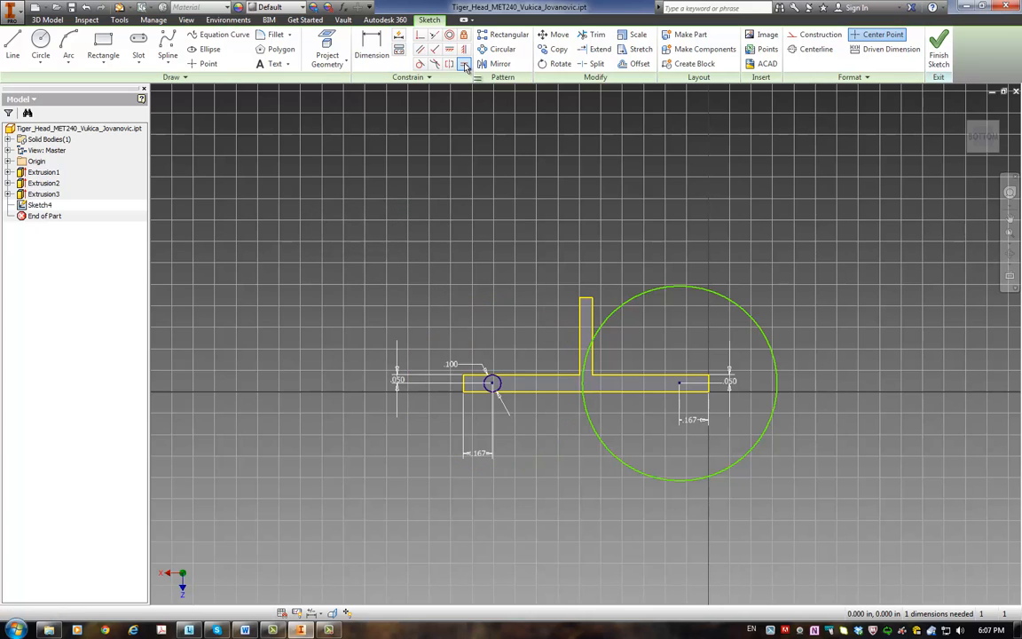
{"action": "left_click", "coordinate": [493, 388]}
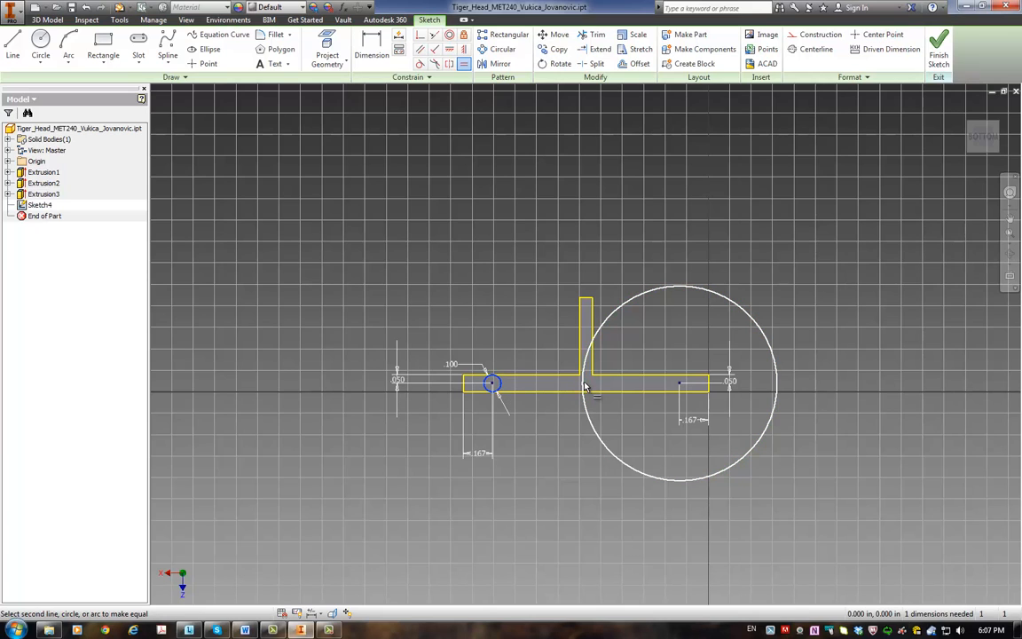
{"action": "left_click", "coordinate": [585, 387]}
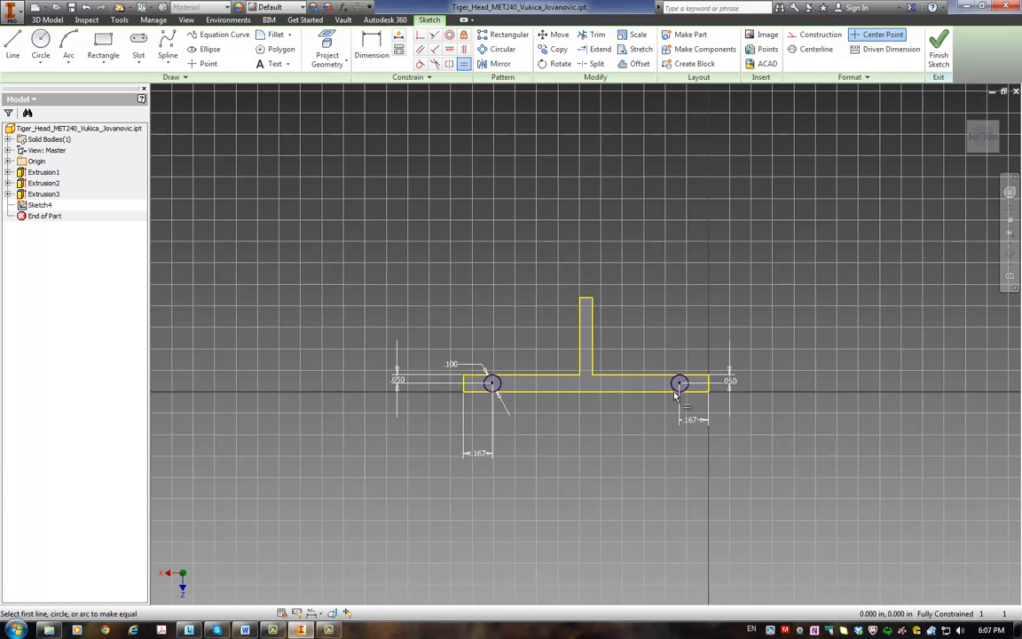
{"action": "left_click", "coordinate": [939, 53]}
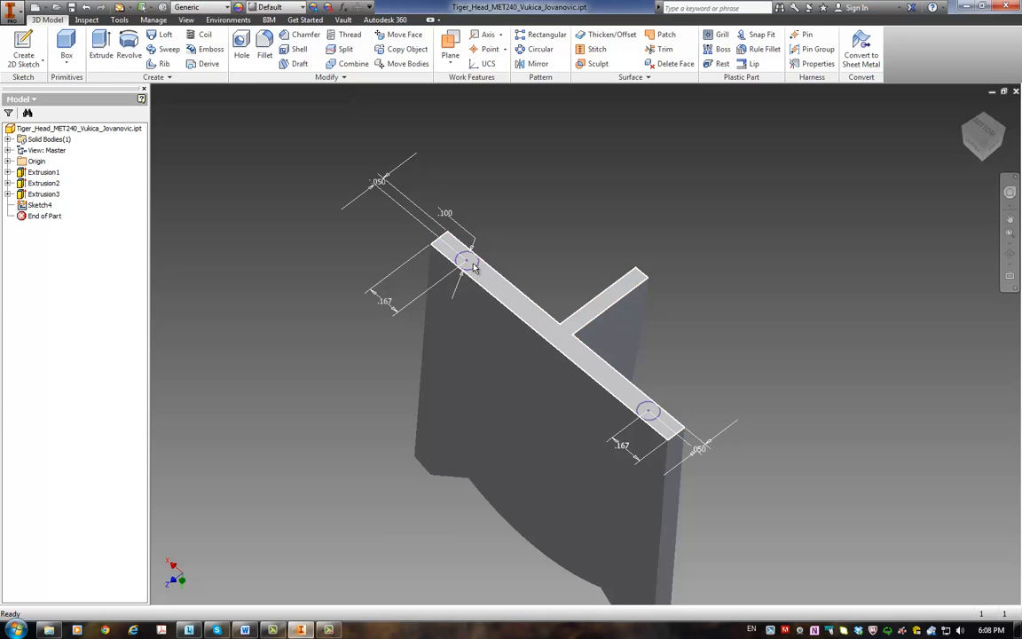
Step: Switch to the Word homework document to check the peg's extrusion distance, and return to Inventor
{"action": "left_click", "coordinate": [245, 631]}
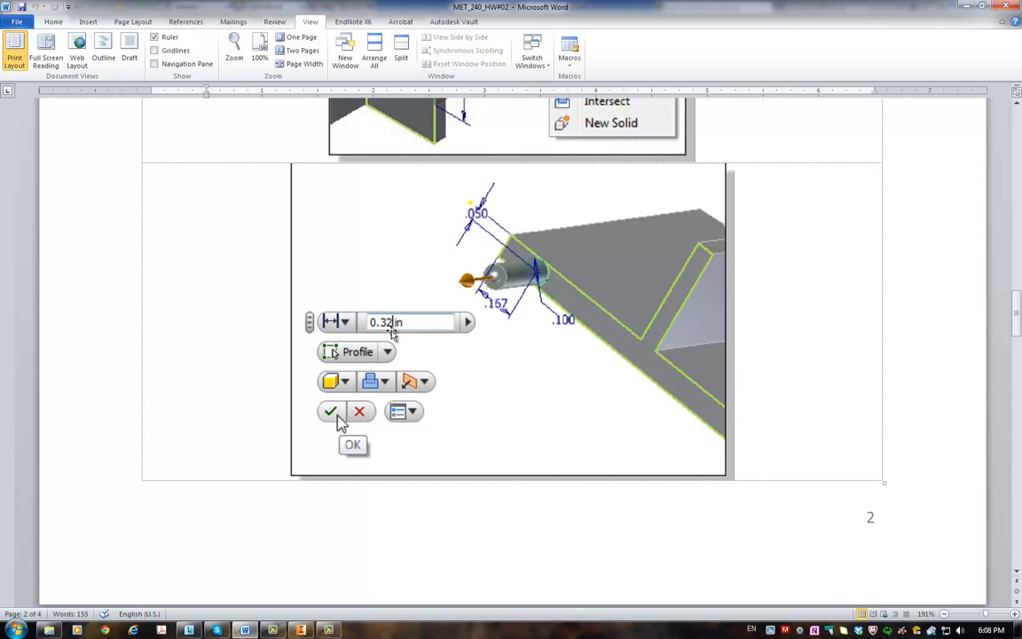
{"action": "left_click", "coordinate": [302, 630]}
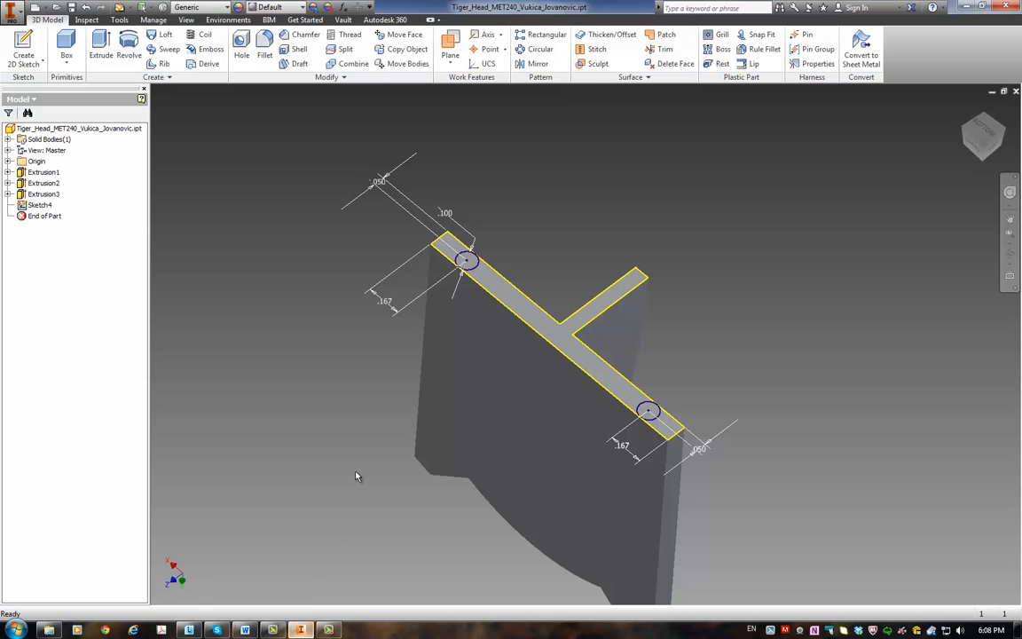
{"action": "left_click", "coordinate": [101, 45]}
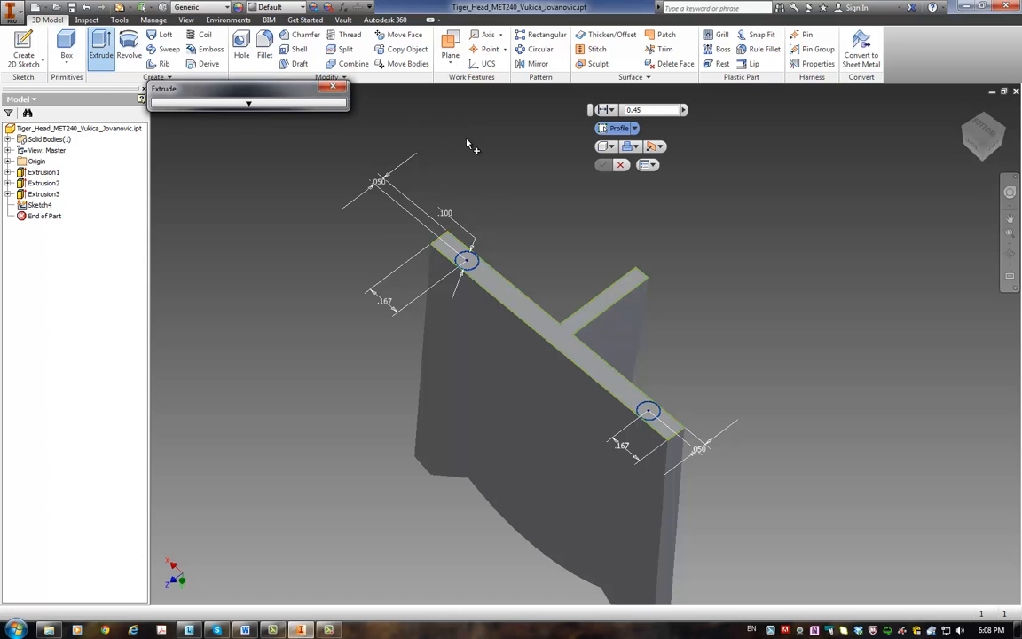
{"action": "left_click", "coordinate": [472, 263]}
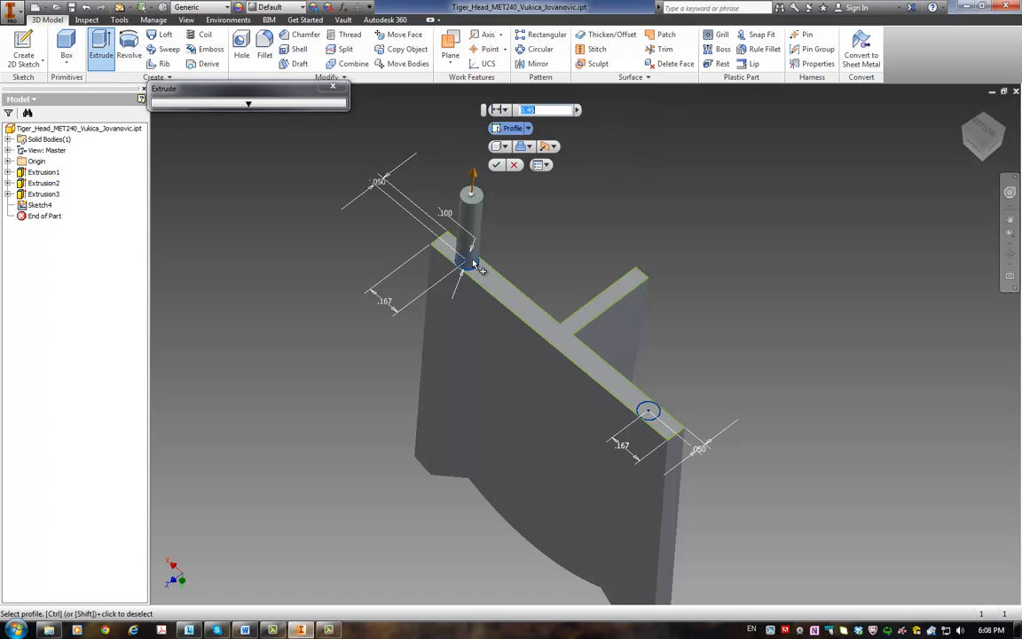
{"action": "left_click", "coordinate": [652, 411]}
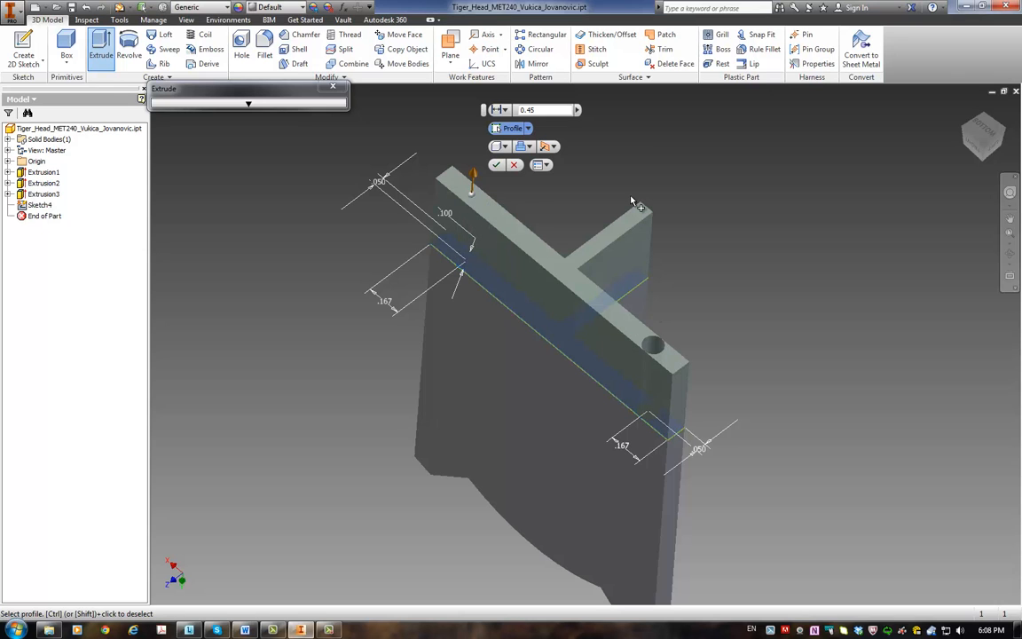
{"action": "key", "text": "Escape"}
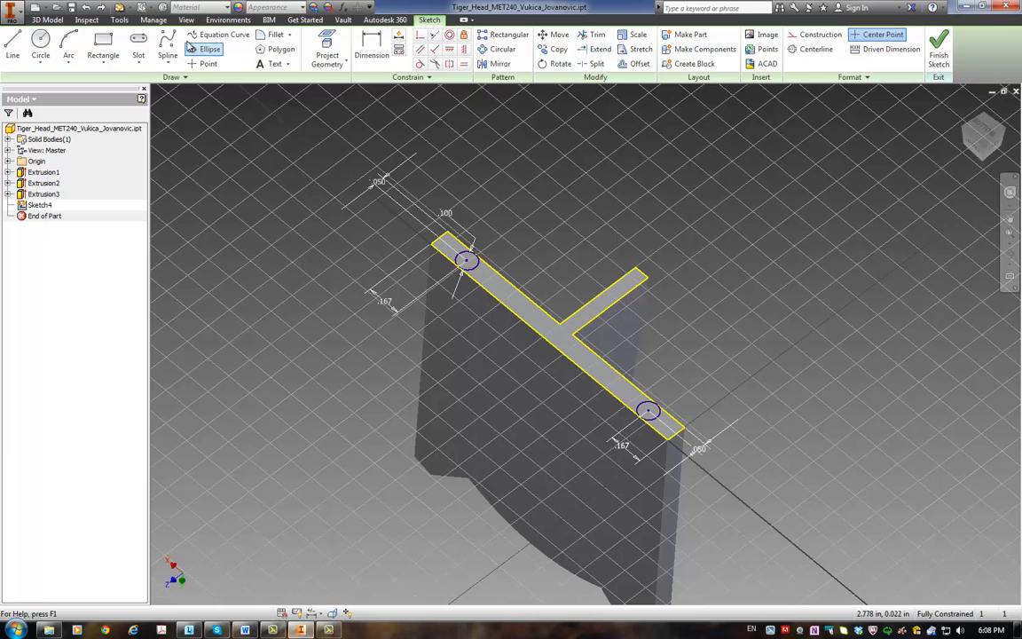
Step: Extrude both peg circles 0.32 in outward from the plate's bottom face
{"action": "left_click", "coordinate": [47, 19]}
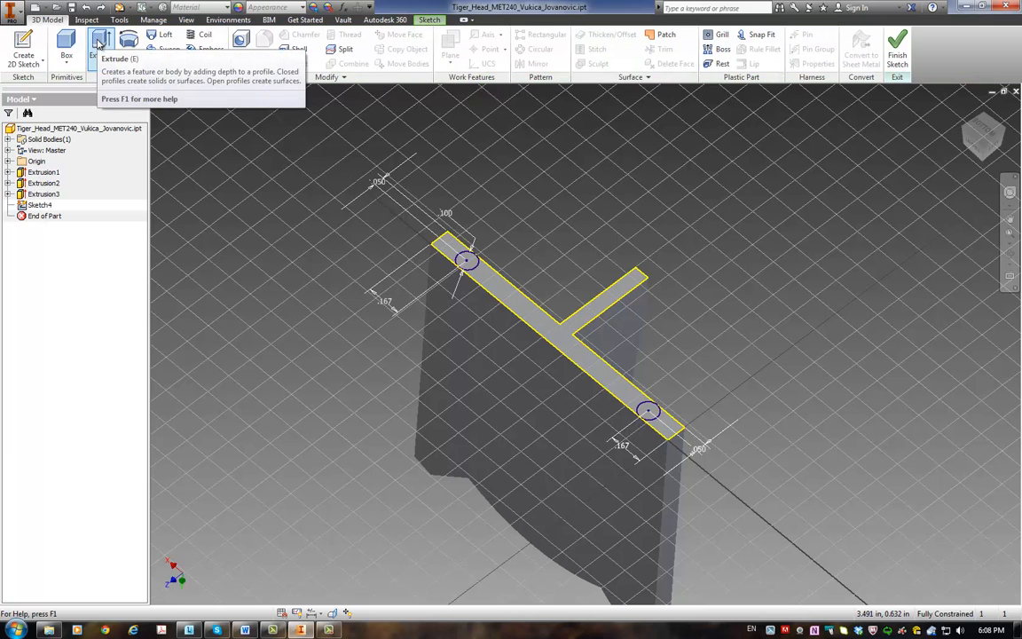
{"action": "left_click", "coordinate": [99, 44]}
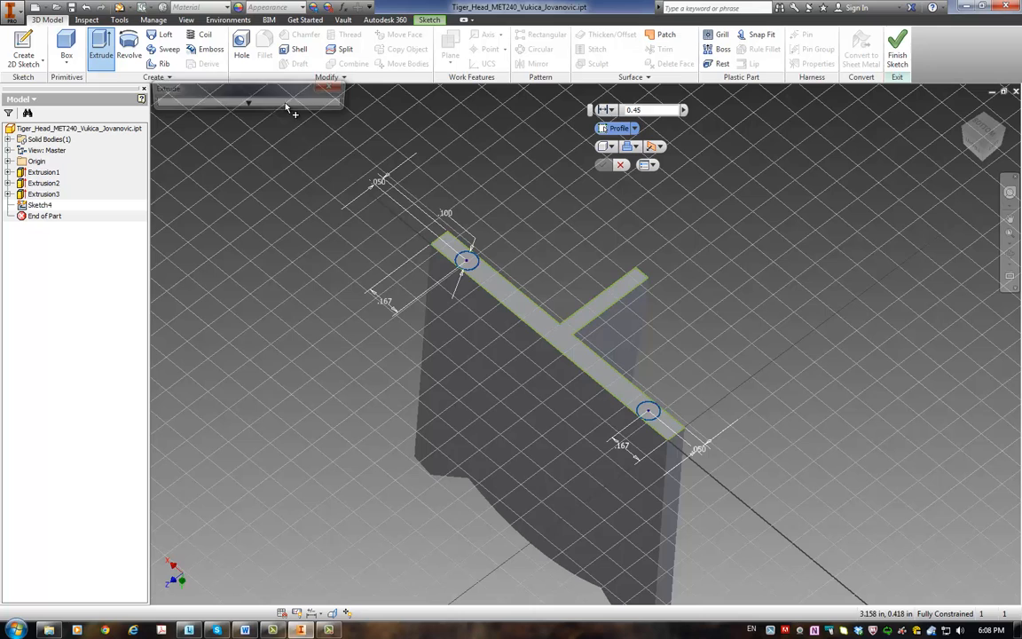
{"action": "left_click", "coordinate": [648, 414]}
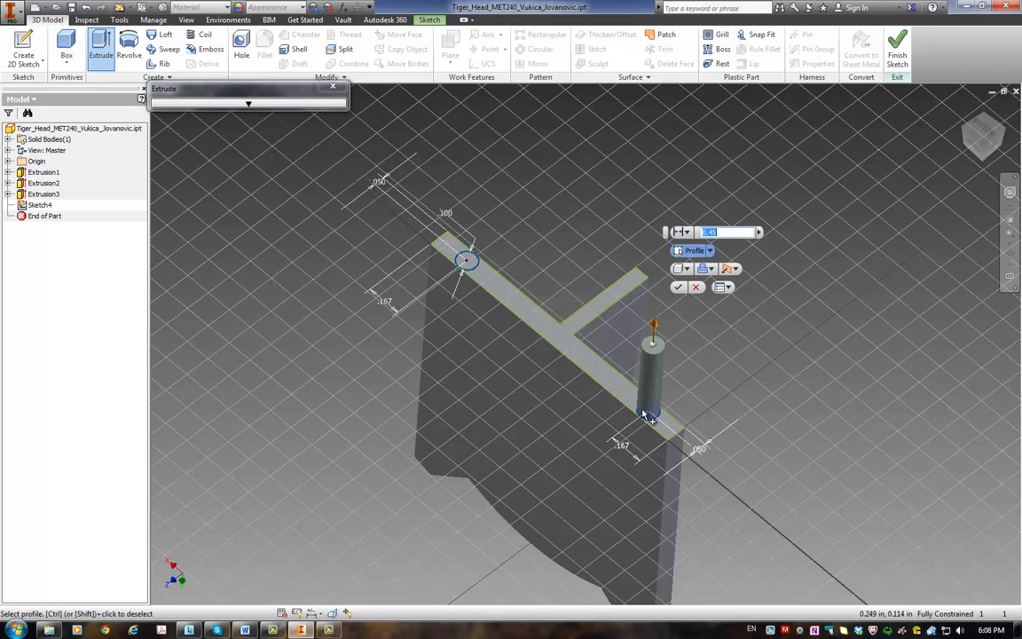
{"action": "left_click", "coordinate": [471, 265]}
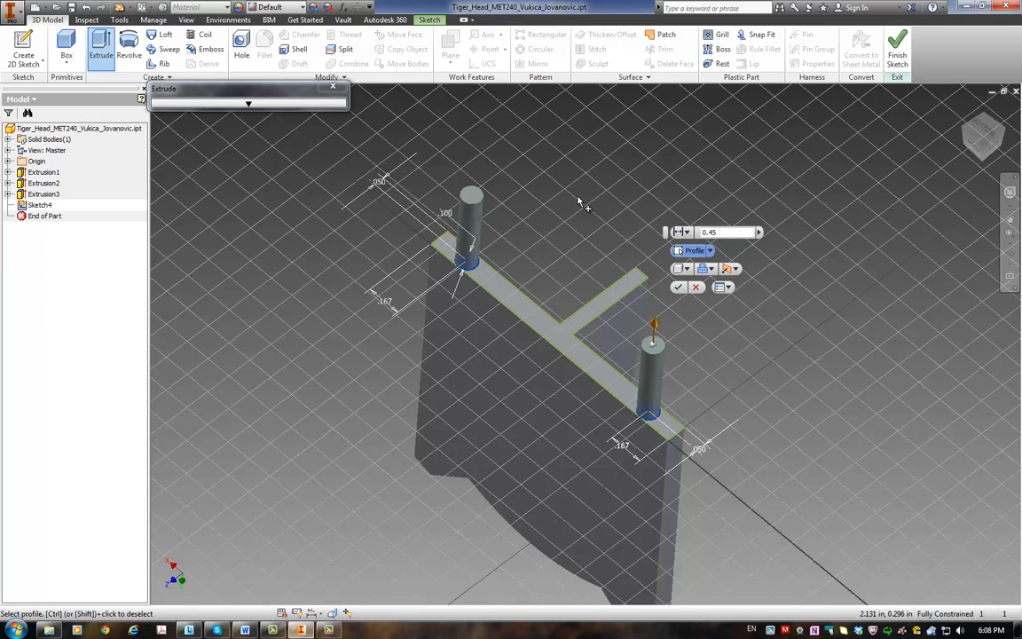
{"action": "left_click_drag", "start_coordinate": [717, 232], "coordinate": [663, 239]}
{"action": "type", "text": "0.32"}
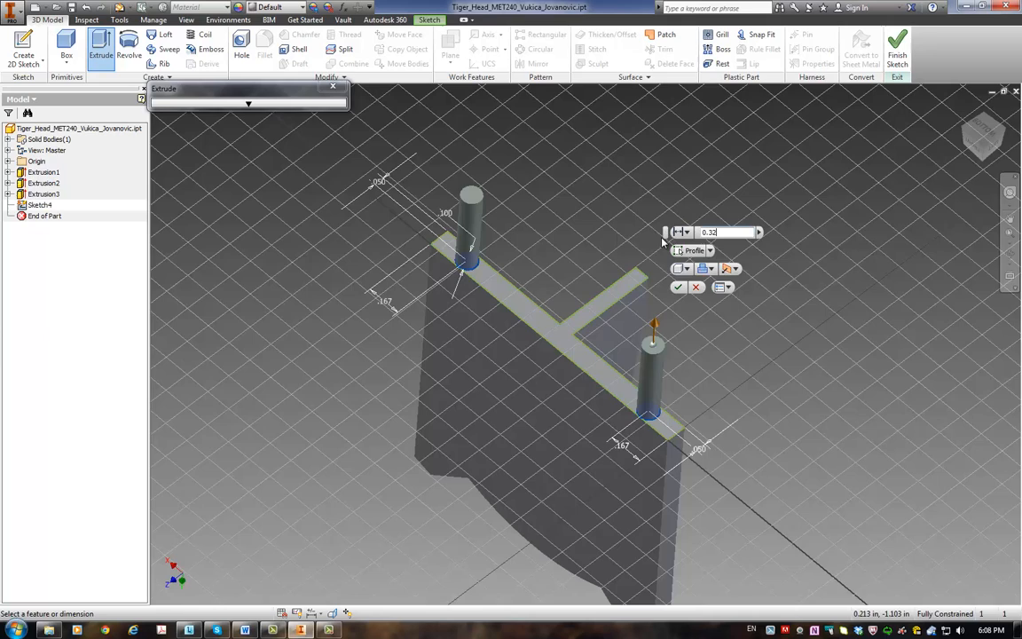
{"action": "key", "text": "Return"}
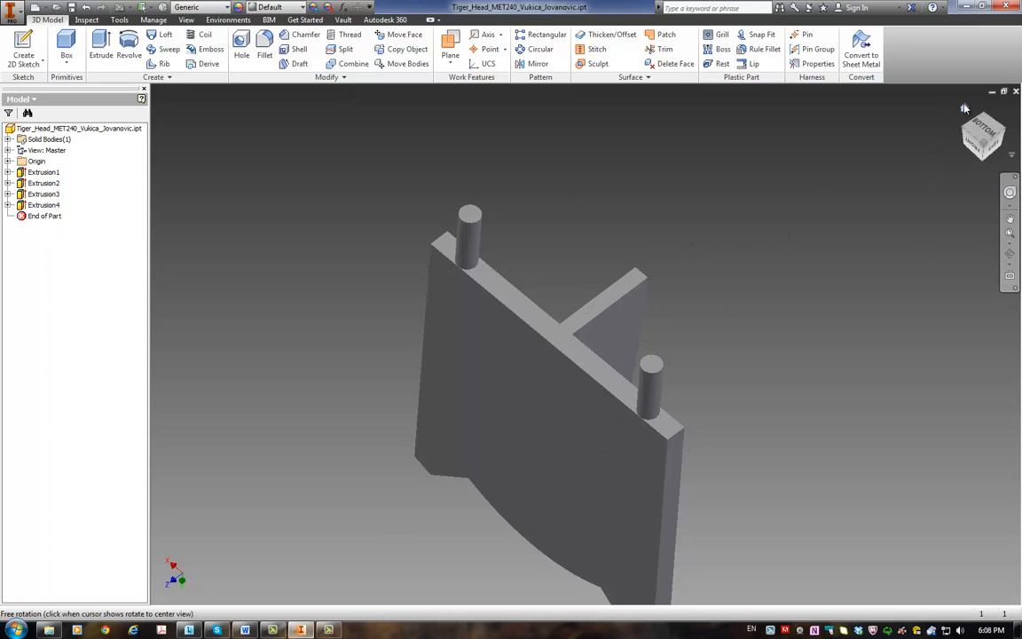
Step: Return the model to its home view and save the part
{"action": "left_click", "coordinate": [966, 108]}
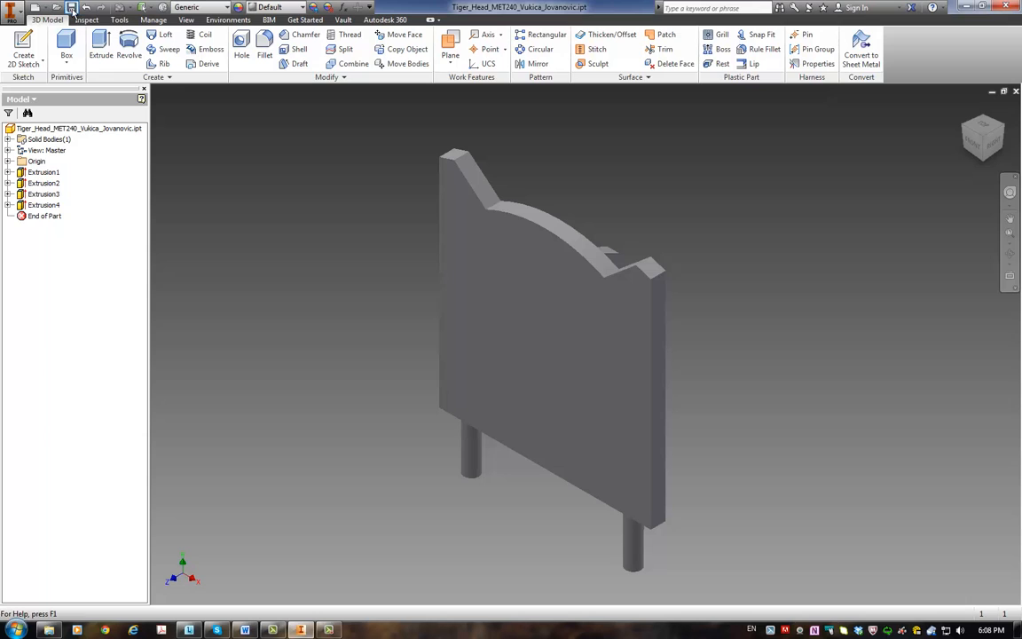
{"action": "left_click", "coordinate": [13, 14]}
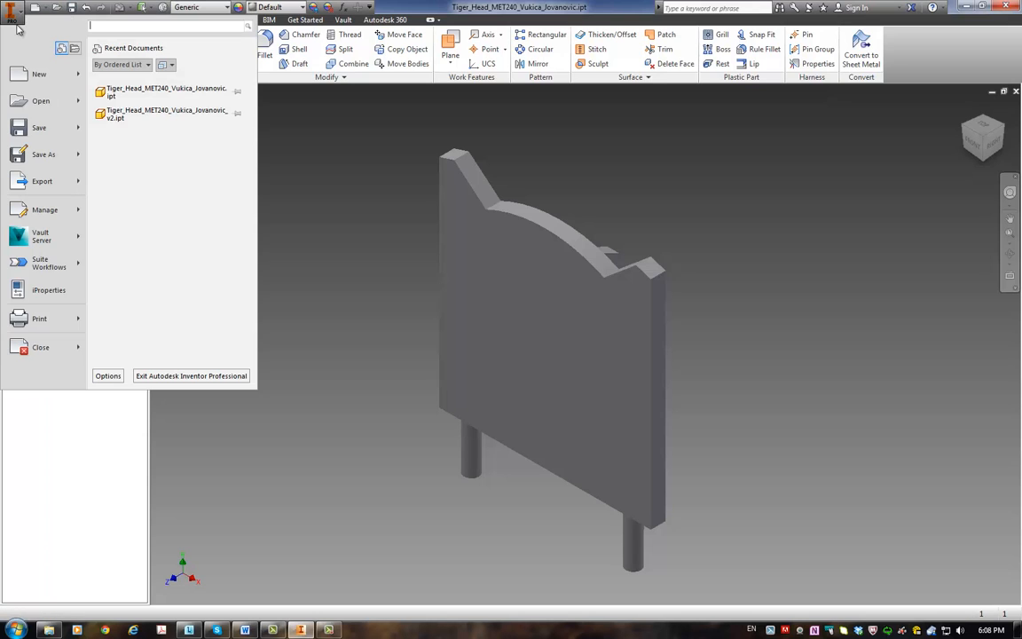
{"action": "left_click", "coordinate": [22, 126]}
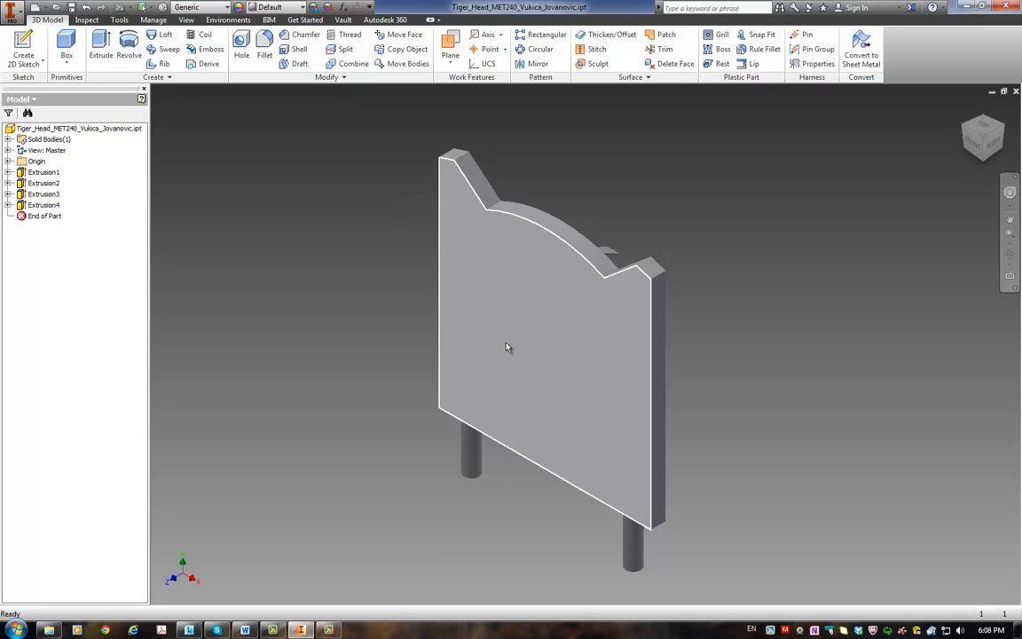
Step: Try to start a decal on the part
{"action": "left_click", "coordinate": [158, 78]}
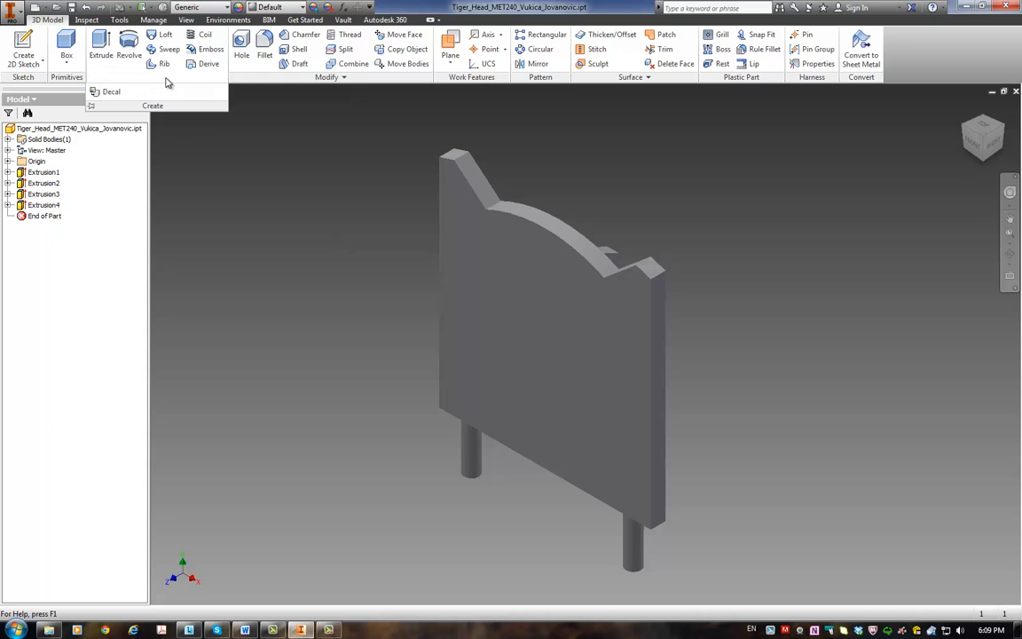
{"action": "left_click", "coordinate": [112, 92]}
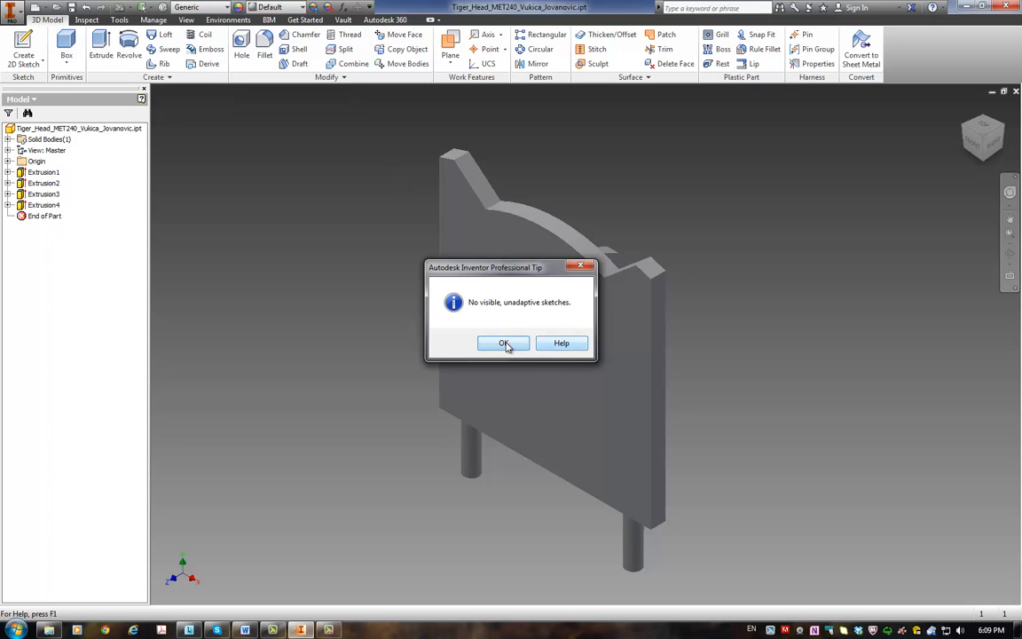
{"action": "left_click", "coordinate": [583, 268]}
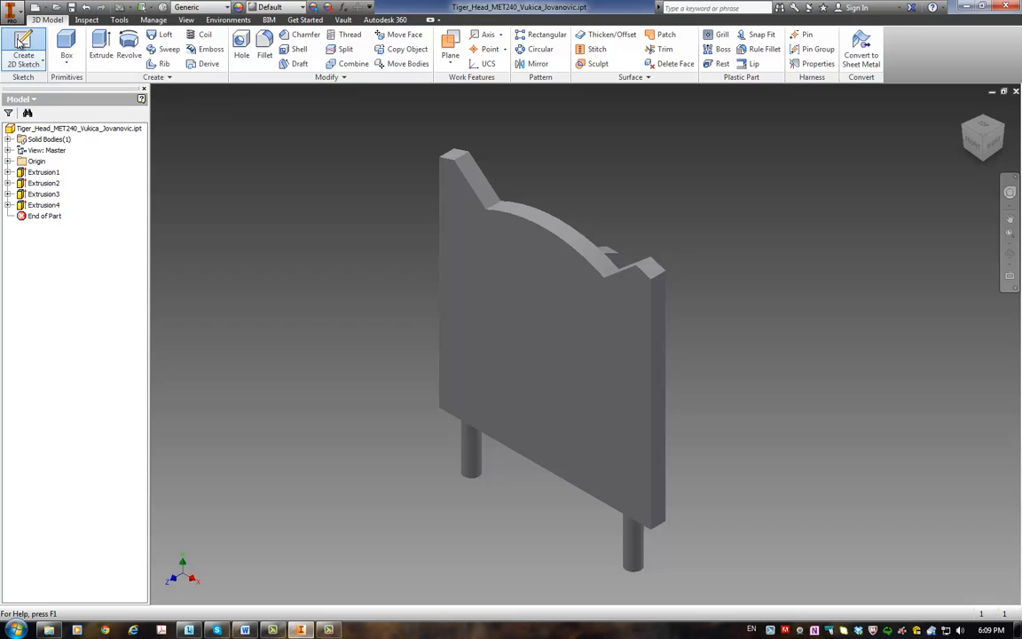
Step: Create a new 2D sketch on the plate's large front face
{"action": "left_click", "coordinate": [19, 44]}
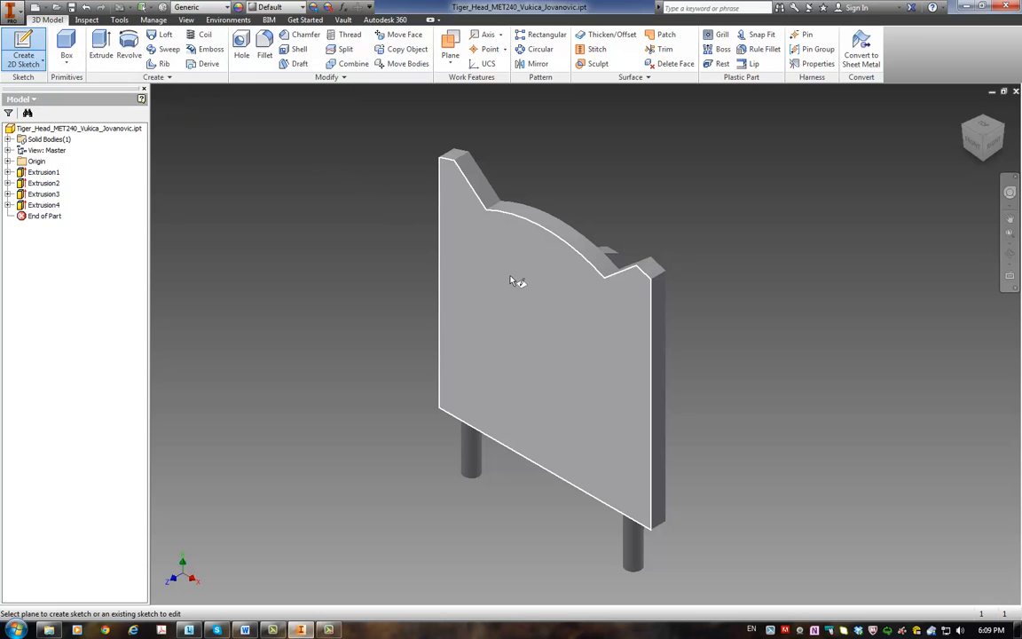
{"action": "key", "text": "Escape"}
{"action": "left_click", "coordinate": [19, 51]}
{"action": "left_click", "coordinate": [440, 251]}
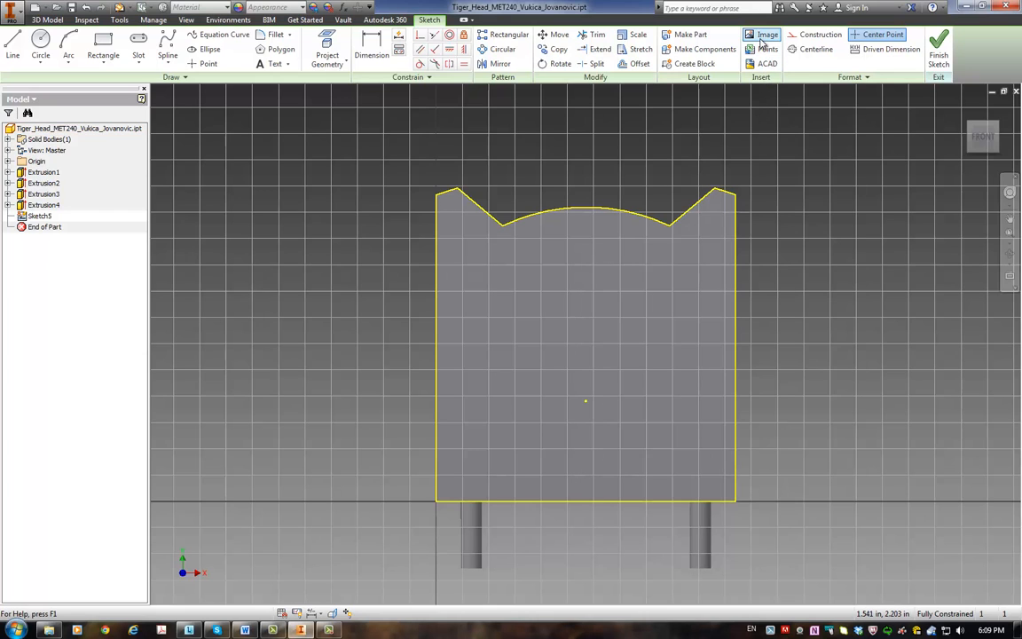
Step: Copy the TigerFace image from the HW#02 folder into the project folder while choosing an image for the sketch
{"action": "left_click", "coordinate": [764, 37]}
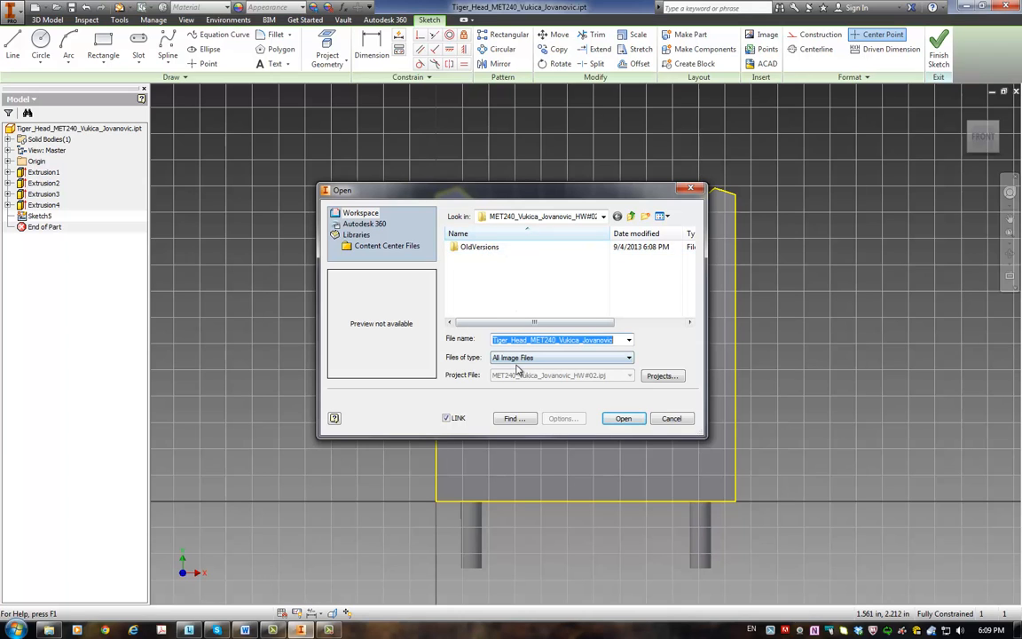
{"action": "left_click", "coordinate": [541, 217]}
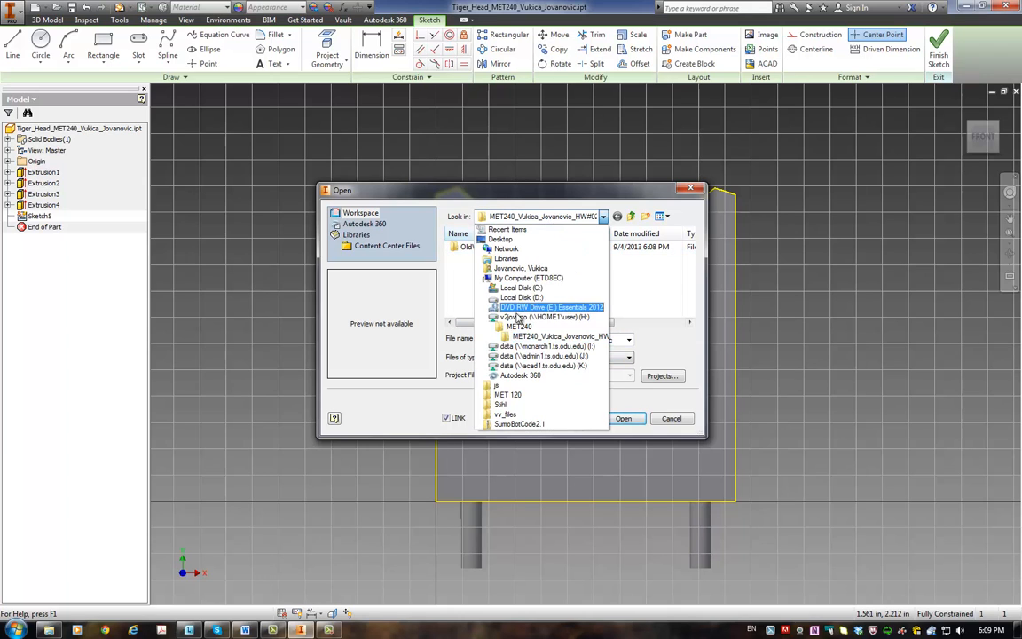
{"action": "left_click", "coordinate": [517, 327]}
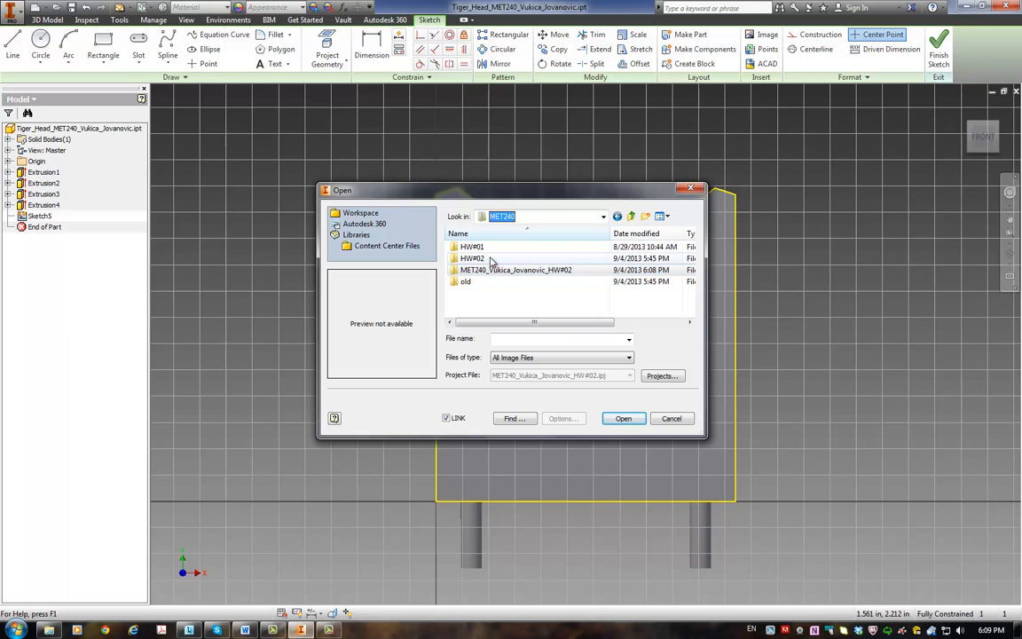
{"action": "double_click", "coordinate": [488, 266]}
{"action": "left_click", "coordinate": [455, 260]}
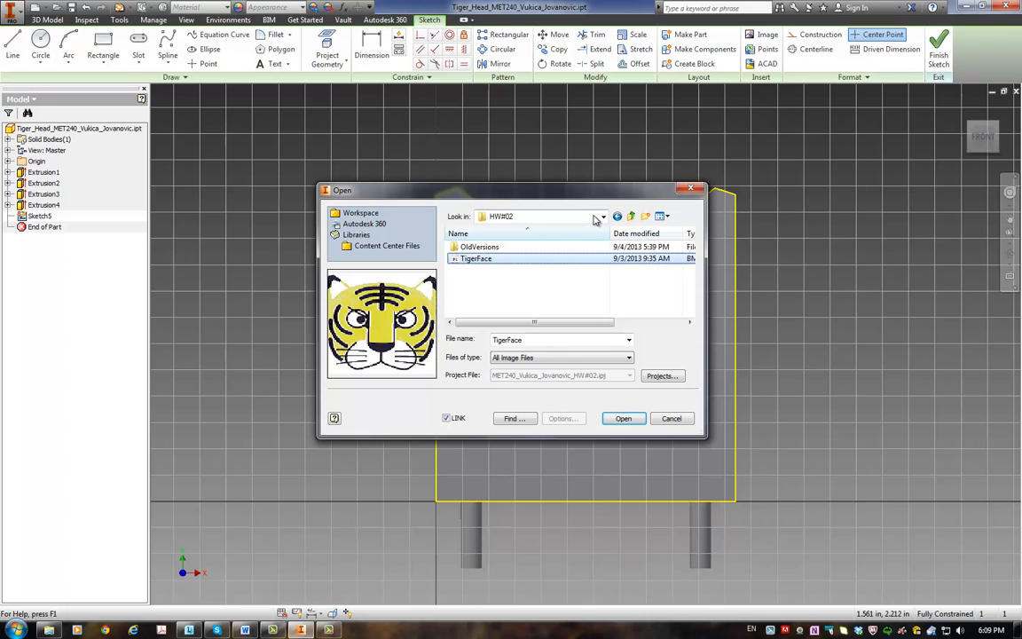
{"action": "left_click", "coordinate": [542, 216]}
{"action": "left_click", "coordinate": [542, 346]}
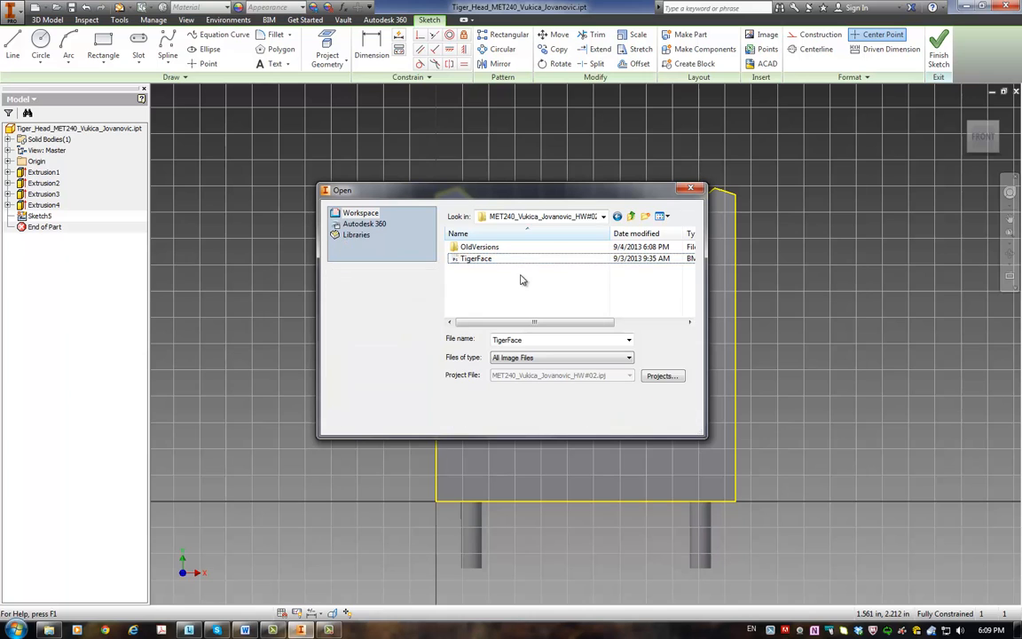
Step: Insert the linked TigerFace image from the project folder in the middle of the plate's front face
{"action": "left_click", "coordinate": [480, 259]}
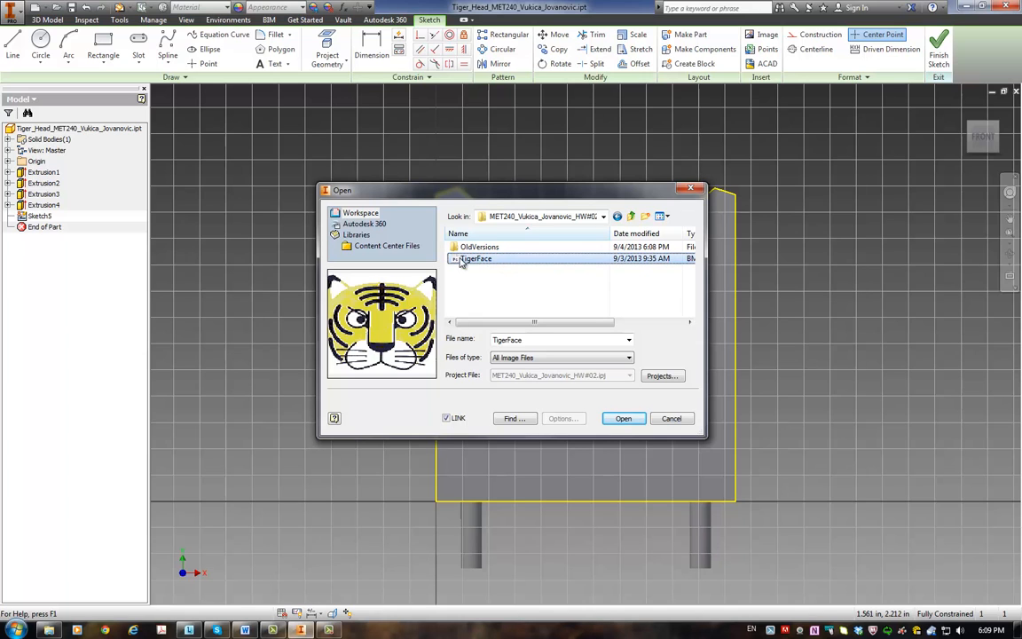
{"action": "left_click", "coordinate": [624, 418]}
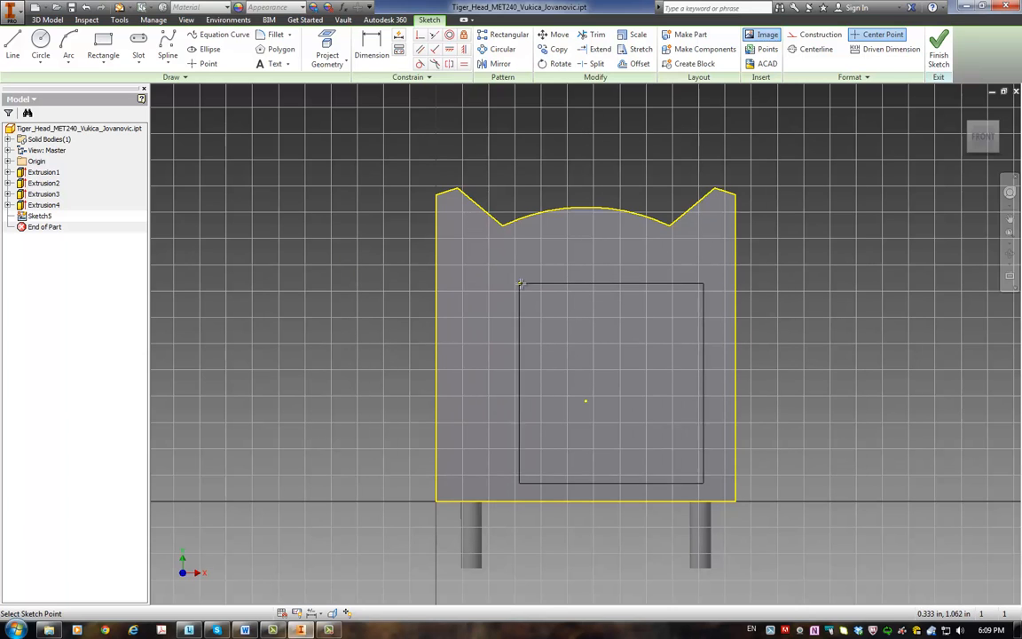
{"action": "left_click", "coordinate": [496, 275]}
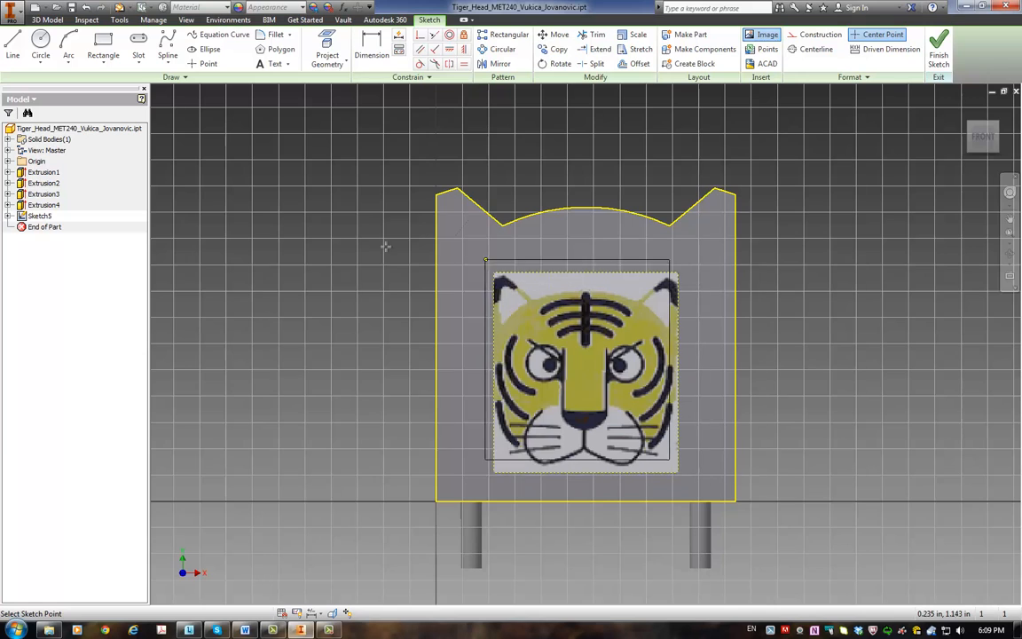
{"action": "left_click", "coordinate": [235, 206]}
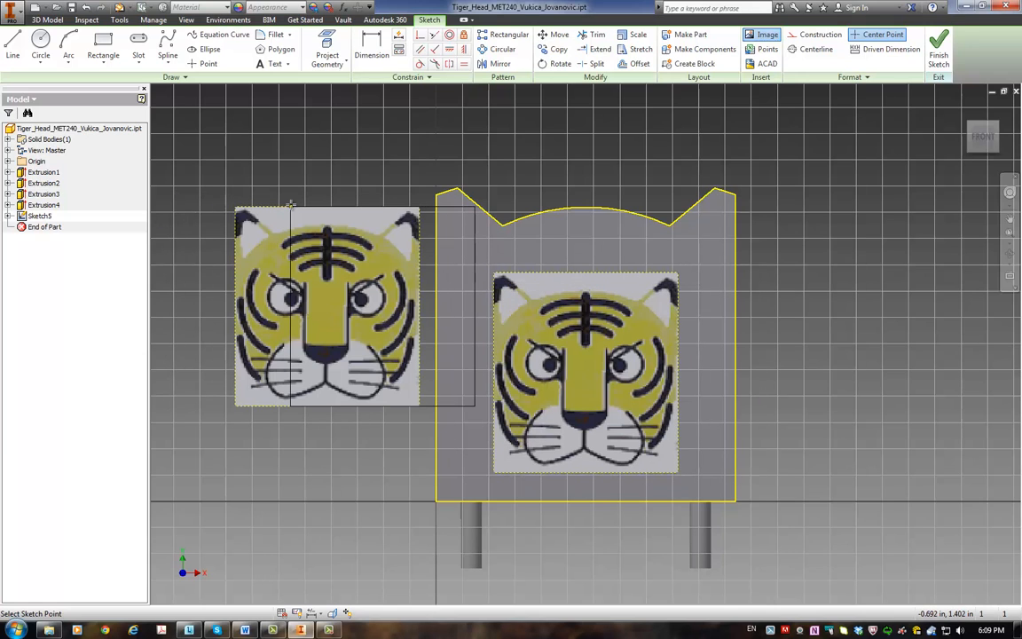
{"action": "key", "text": "Escape"}
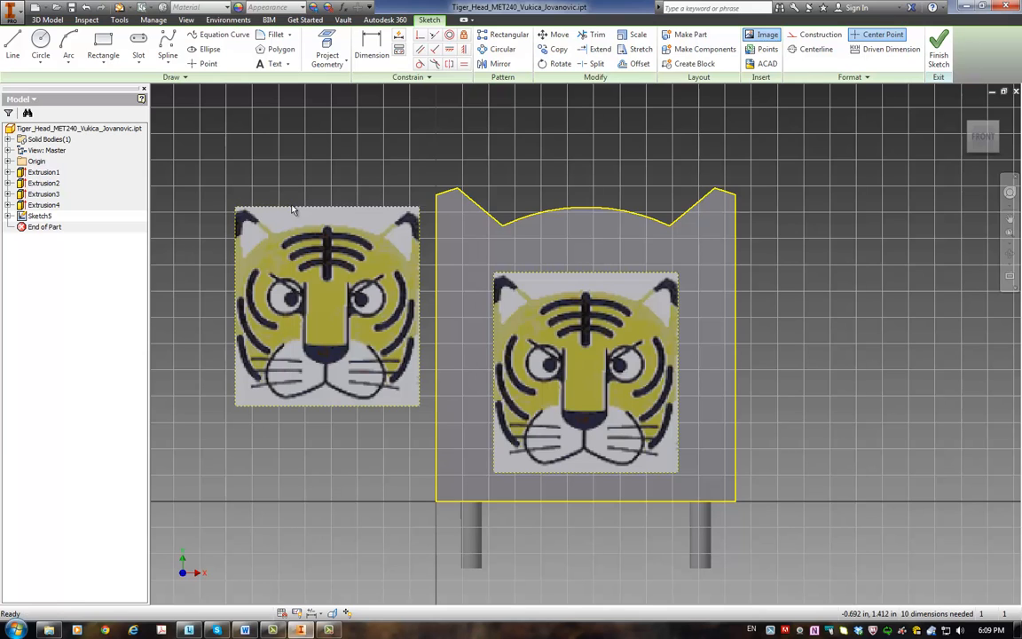
{"action": "left_click", "coordinate": [293, 210]}
{"action": "key", "text": "Delete"}
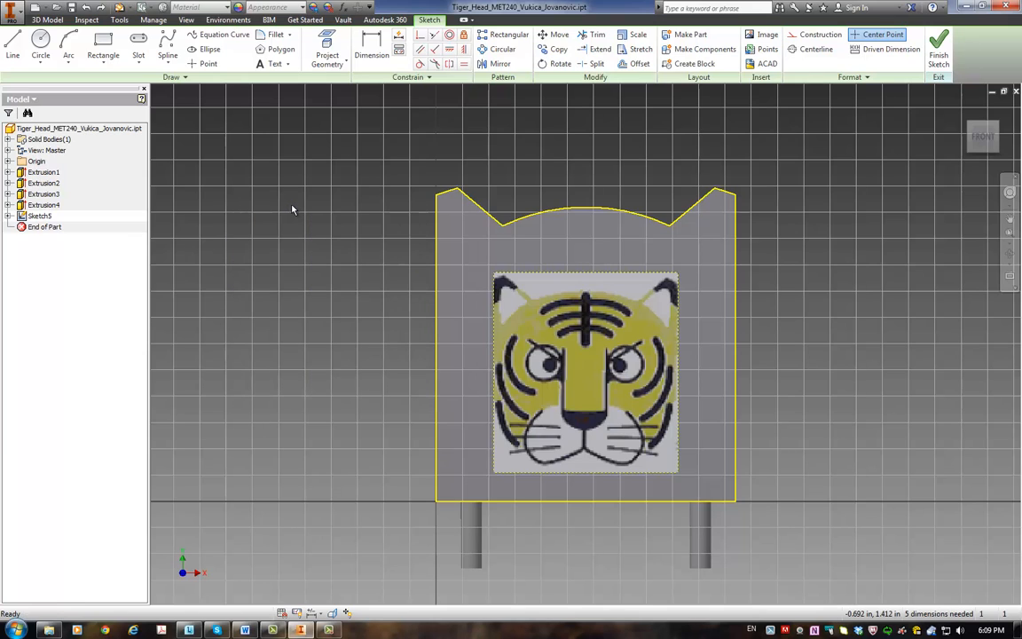
Step: Move the tiger image to the plate's lower-left corner and try to enlarge it by its upper-right corner
{"action": "mouse_move", "coordinate": [550, 364]}
{"action": "left_mouse_down"}
{"action": "mouse_move", "coordinate": [524, 371]}
{"action": "mouse_move", "coordinate": [502, 428]}
{"action": "left_mouse_up"}
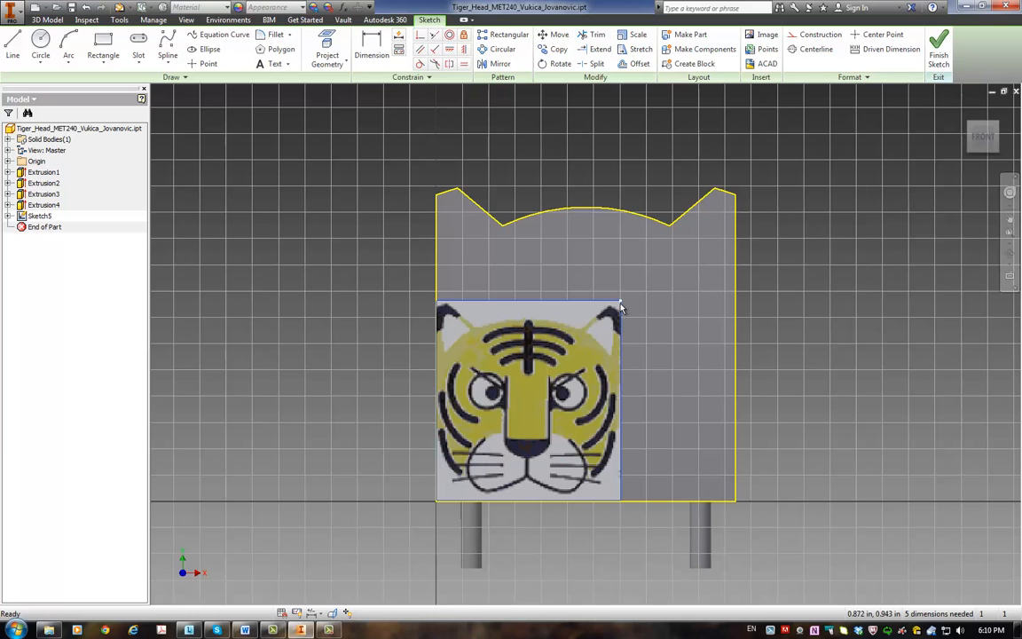
{"action": "mouse_move", "coordinate": [621, 309]}
{"action": "left_mouse_down"}
{"action": "mouse_move", "coordinate": [643, 281]}
{"action": "mouse_move", "coordinate": [618, 302]}
{"action": "left_mouse_up"}
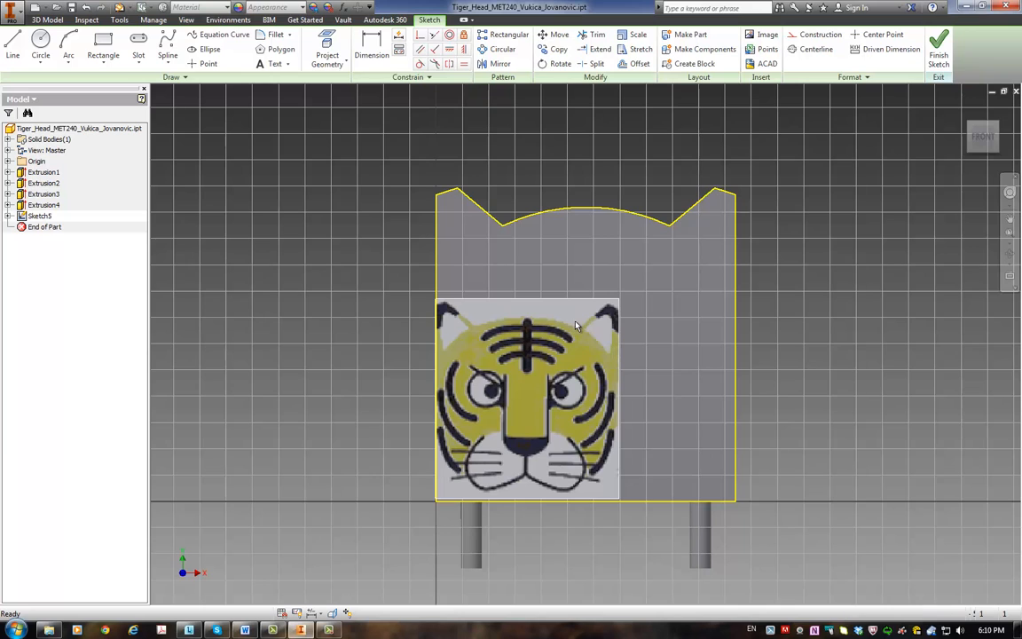
{"action": "mouse_move", "coordinate": [615, 310]}
{"action": "left_mouse_down"}
{"action": "mouse_move", "coordinate": [630, 296]}
{"action": "mouse_move", "coordinate": [617, 293]}
{"action": "left_mouse_up"}
Step: Undo the tiger image's repositioning and its insertion in the sketch
{"action": "key", "text": "ctrl+z"}
{"action": "key", "text": "ctrl+z"}
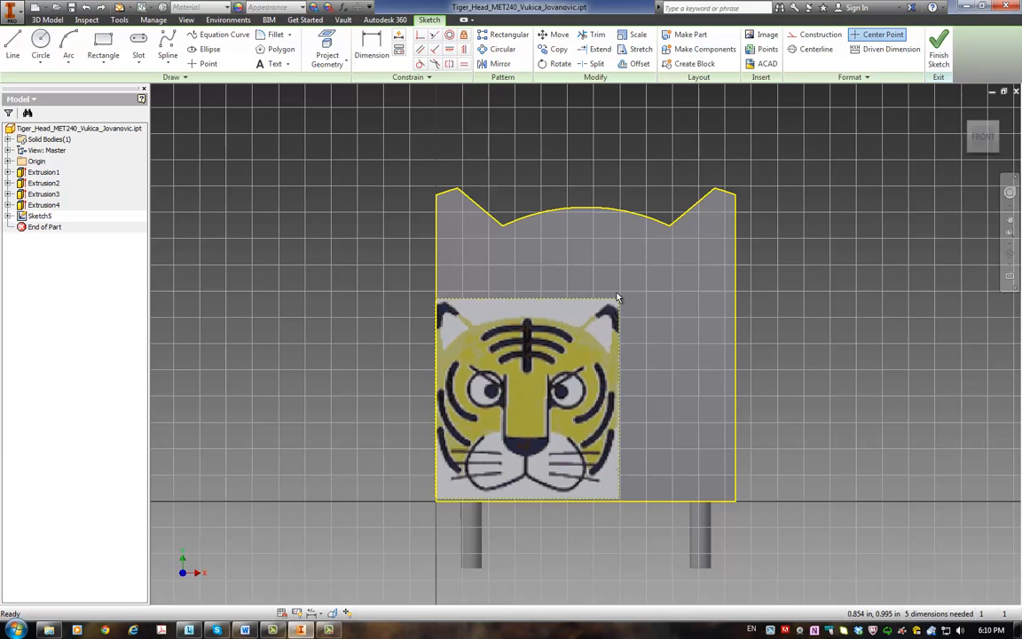
{"action": "key", "text": "ctrl+z"}
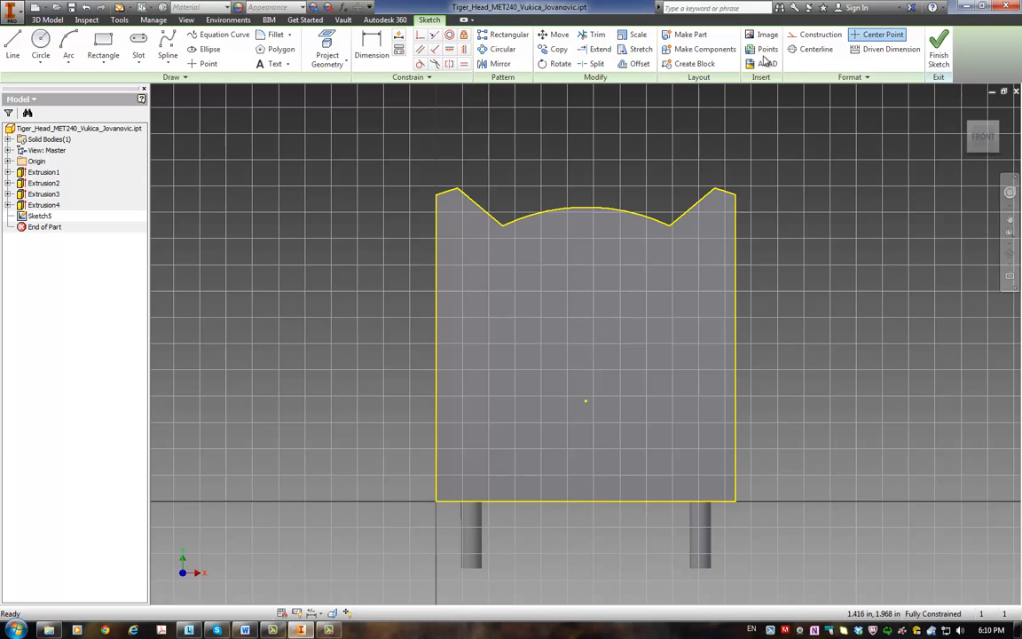
Step: Insert the linked TigerFace image from the project folder once on the front face, near the plate's left edge
{"action": "left_click", "coordinate": [765, 35]}
{"action": "left_click", "coordinate": [478, 258]}
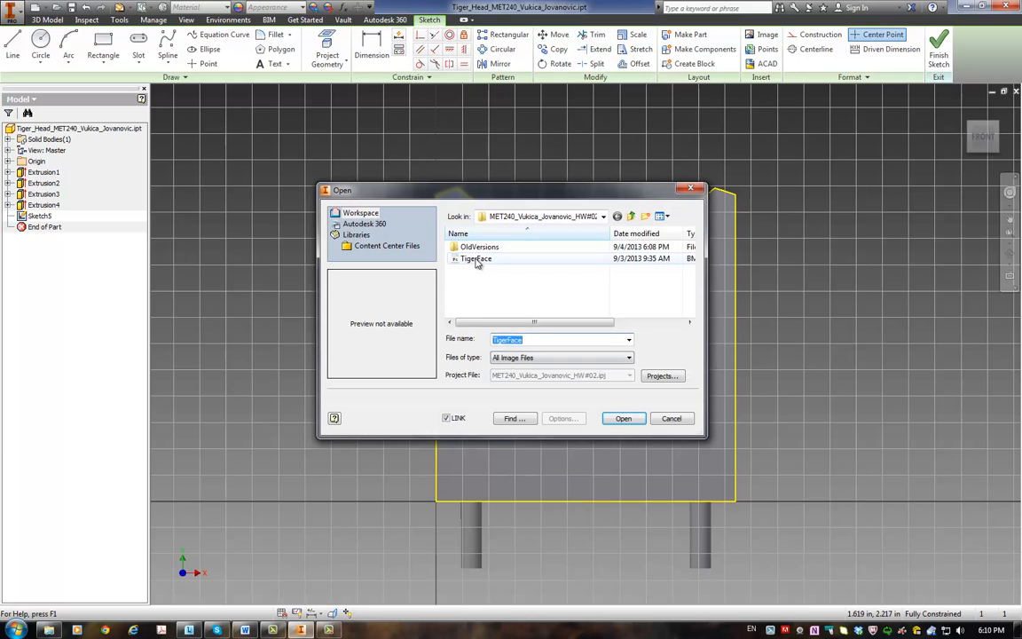
{"action": "left_click", "coordinate": [623, 418]}
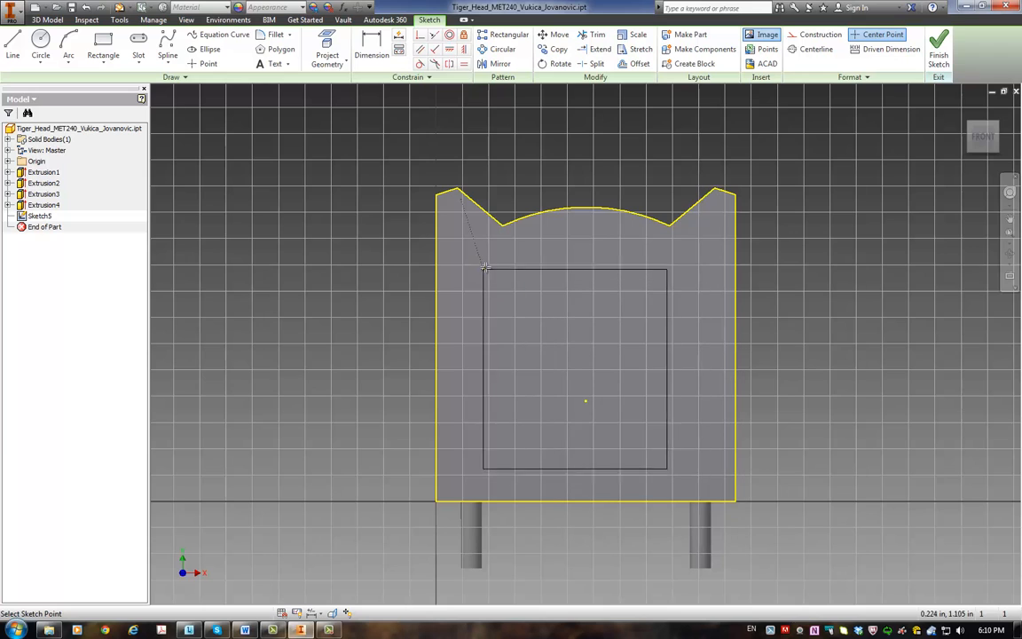
{"action": "left_click", "coordinate": [447, 270]}
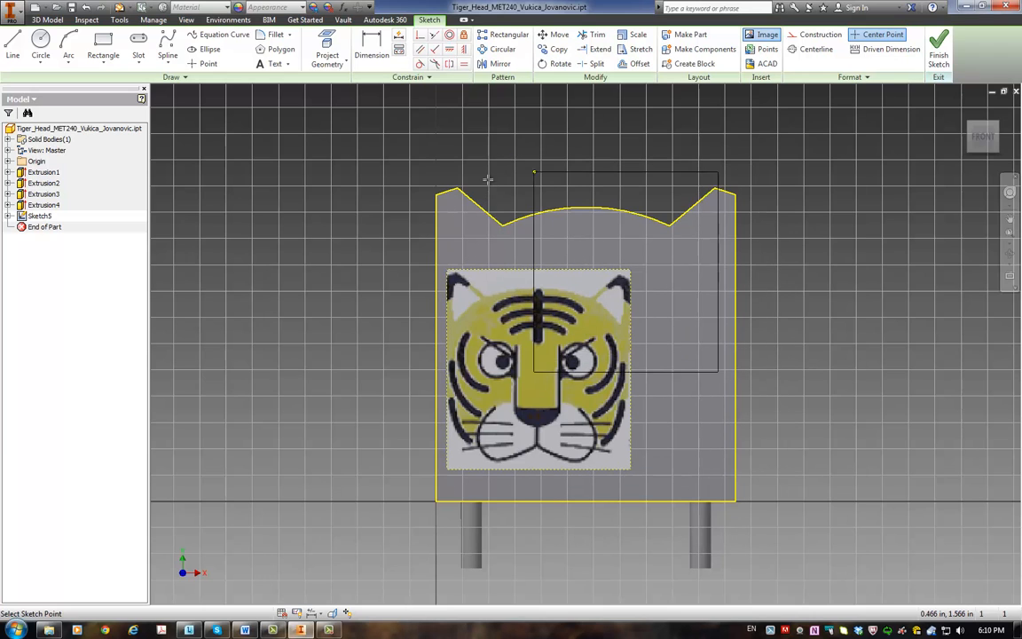
{"action": "key", "text": "Escape"}
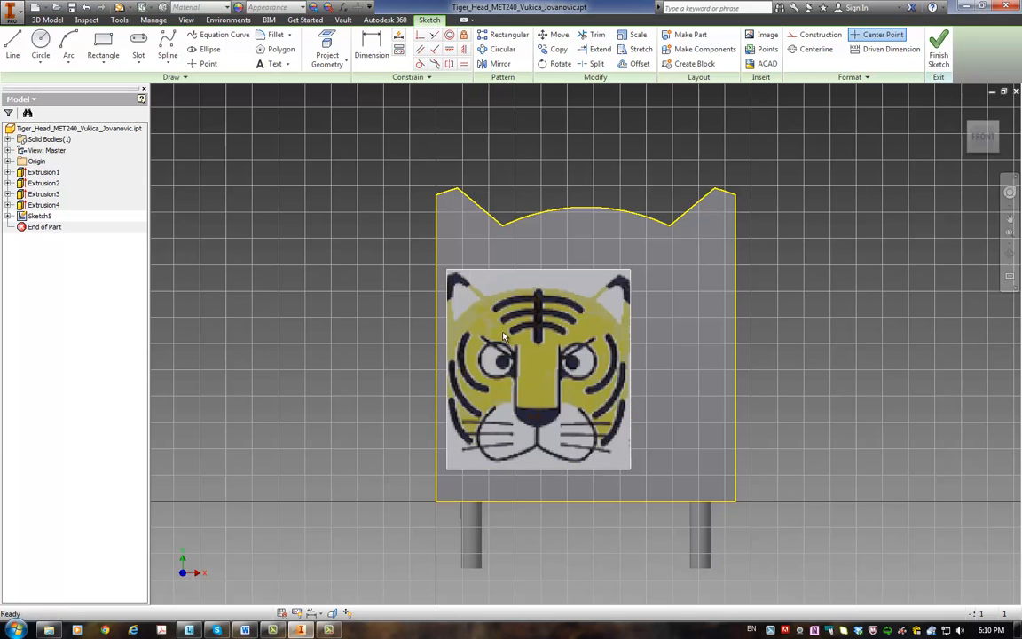
Step: Move the reinserted tiger image to the plate's lower-left corner and try to find a way to enlarge it
{"action": "left_click_drag", "start_coordinate": [451, 298], "coordinate": [496, 372]}
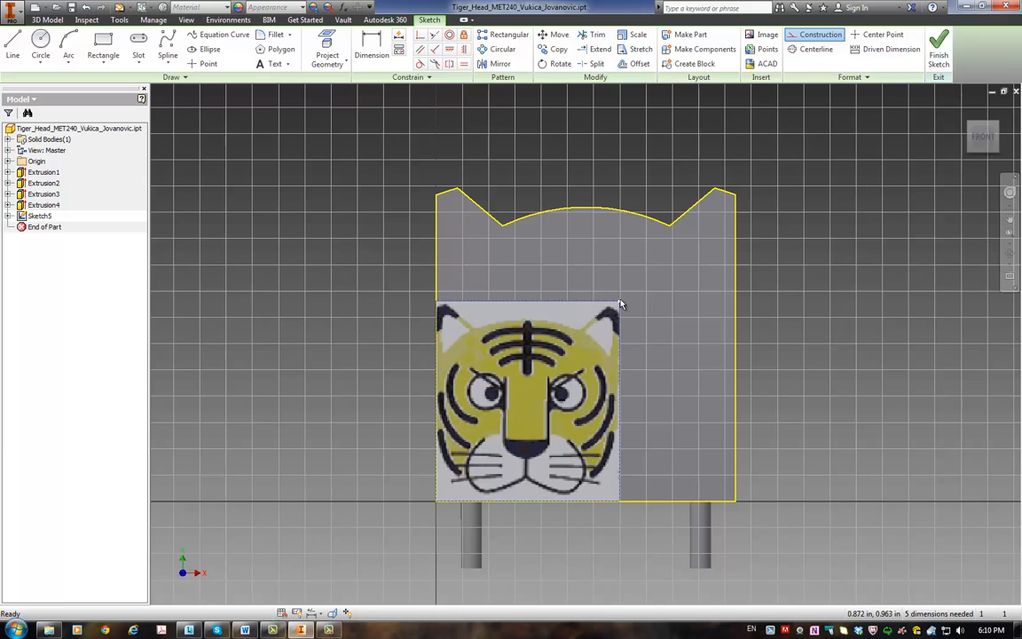
{"action": "mouse_move", "coordinate": [617, 306]}
{"action": "left_mouse_down"}
{"action": "mouse_move", "coordinate": [631, 295]}
{"action": "mouse_move", "coordinate": [614, 299]}
{"action": "left_mouse_up"}
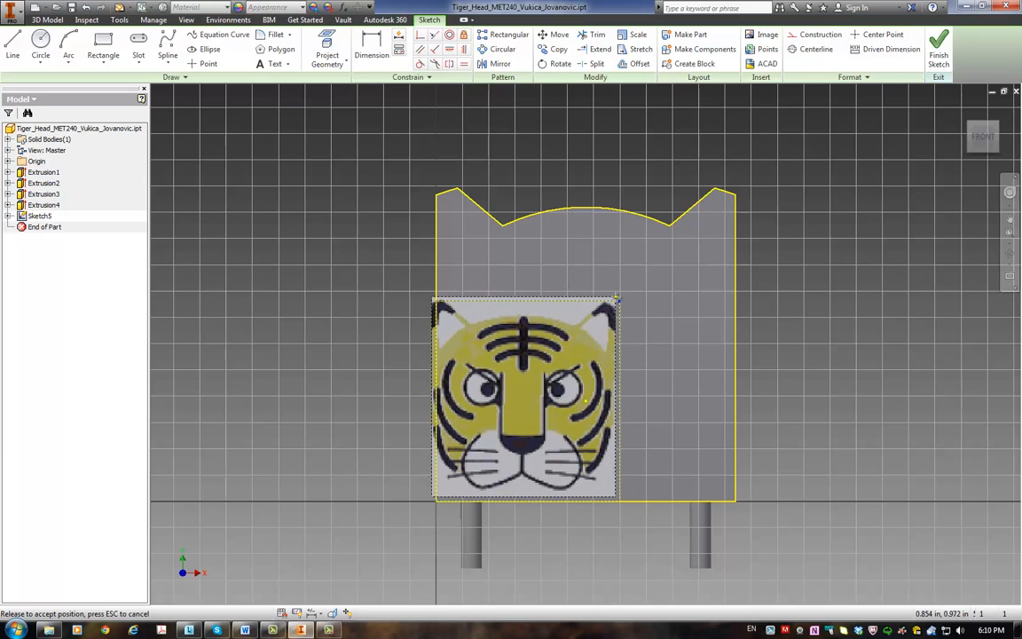
{"action": "right_click", "coordinate": [606, 309]}
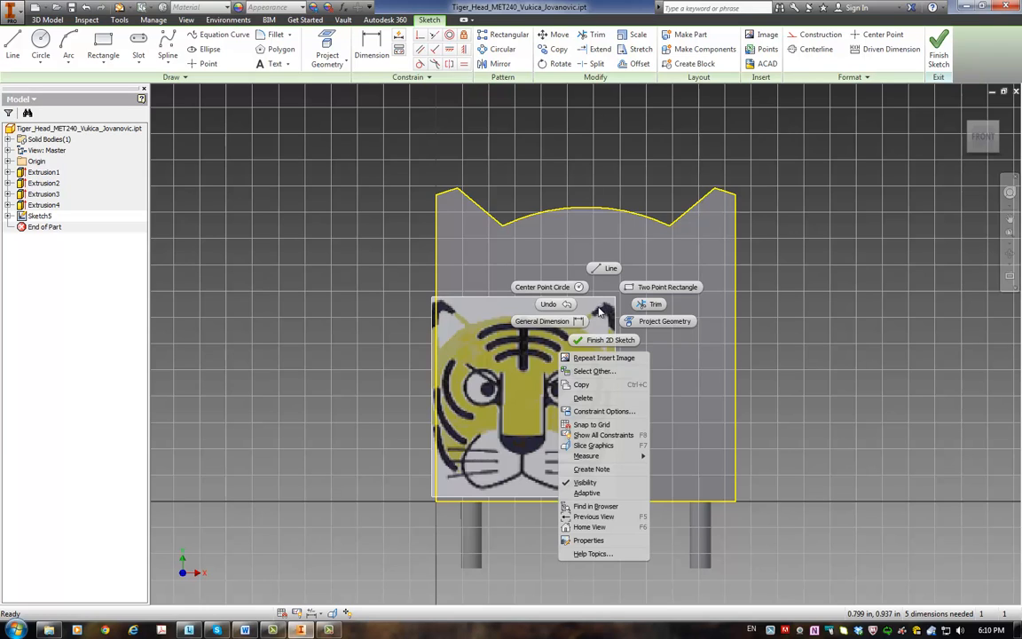
{"action": "mouse_move", "coordinate": [609, 461]}
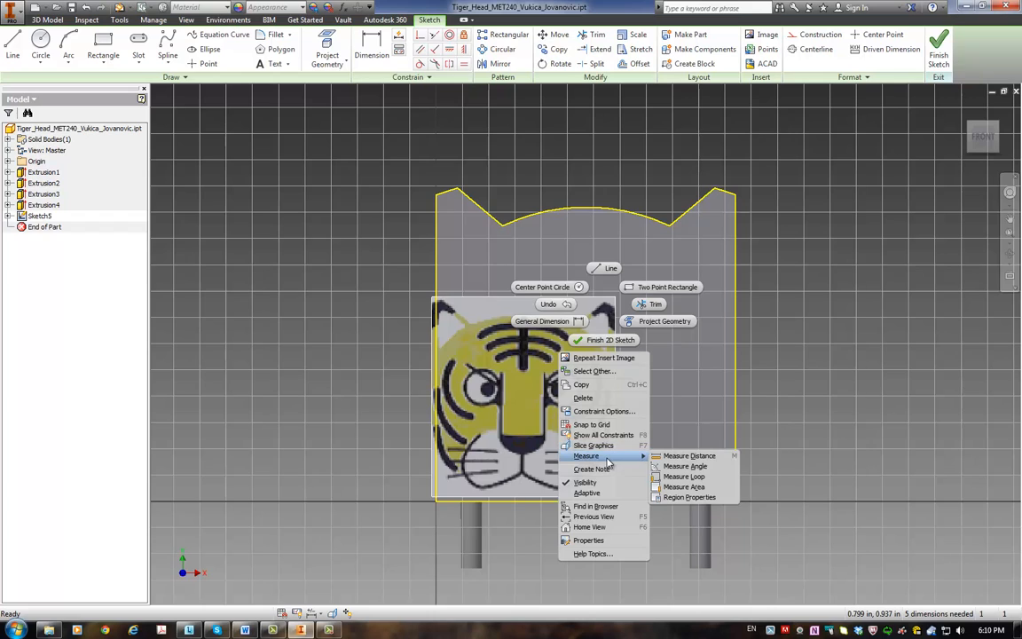
Step: Scale the tiger image by about 1.61 from its lower-left corner and realign it with the plate's lower-left corner
{"action": "left_click", "coordinate": [519, 411]}
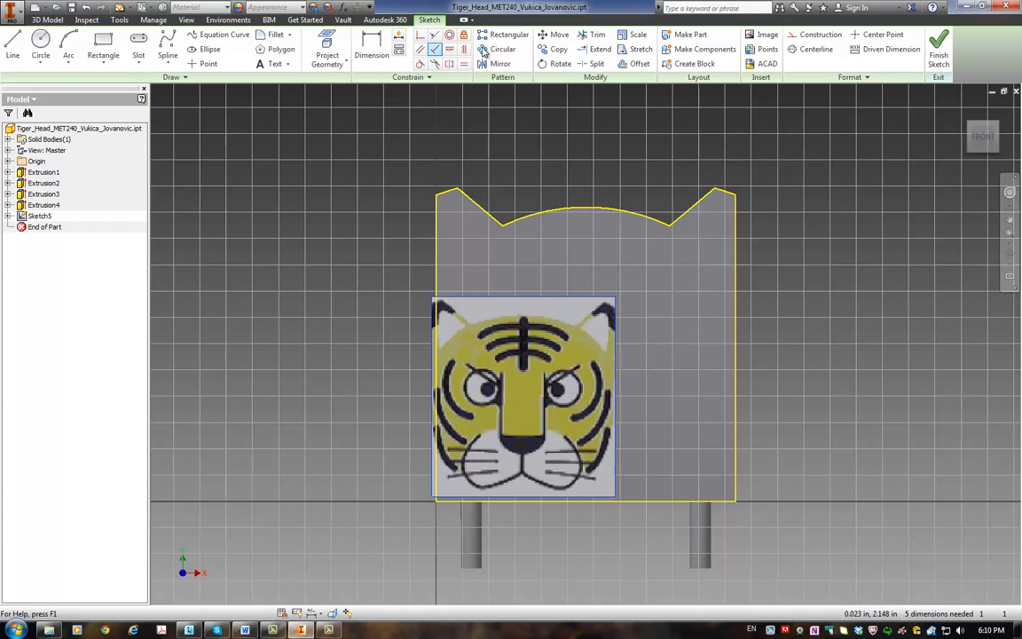
{"action": "left_click", "coordinate": [635, 35]}
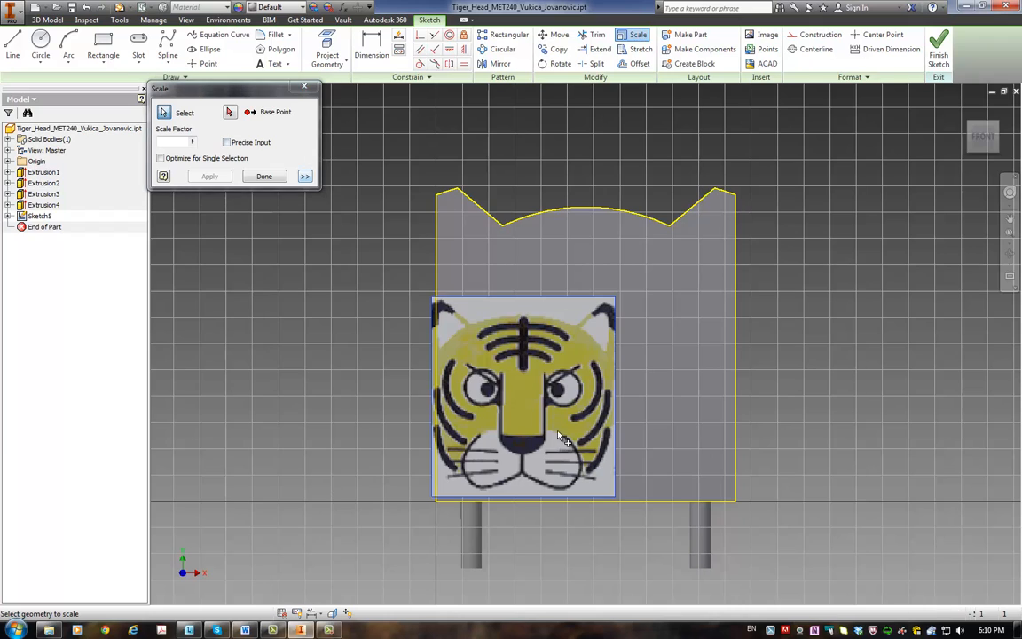
{"action": "left_click", "coordinate": [230, 112]}
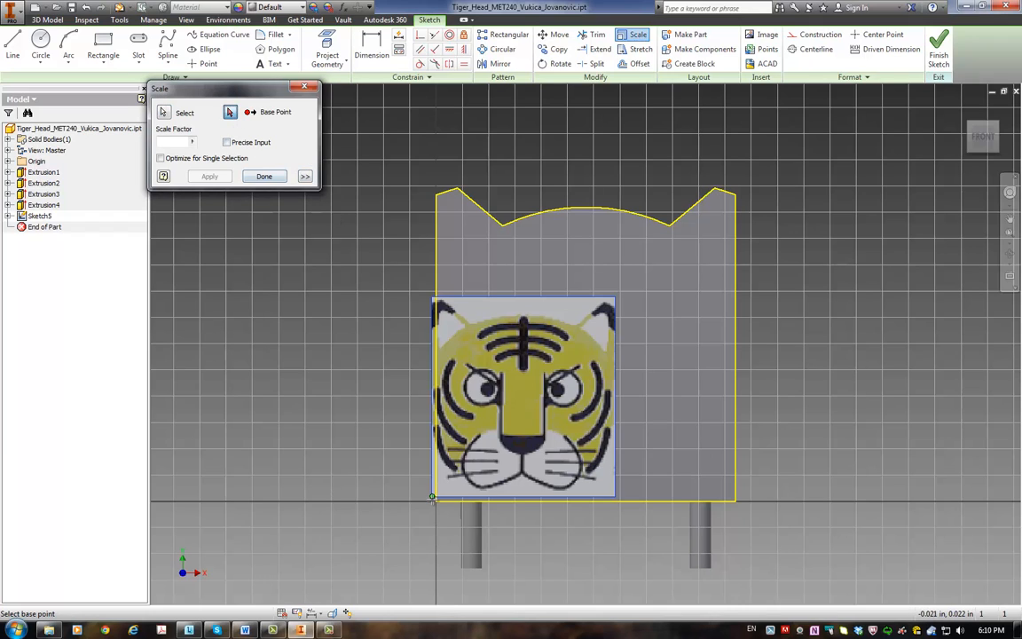
{"action": "left_click", "coordinate": [433, 498]}
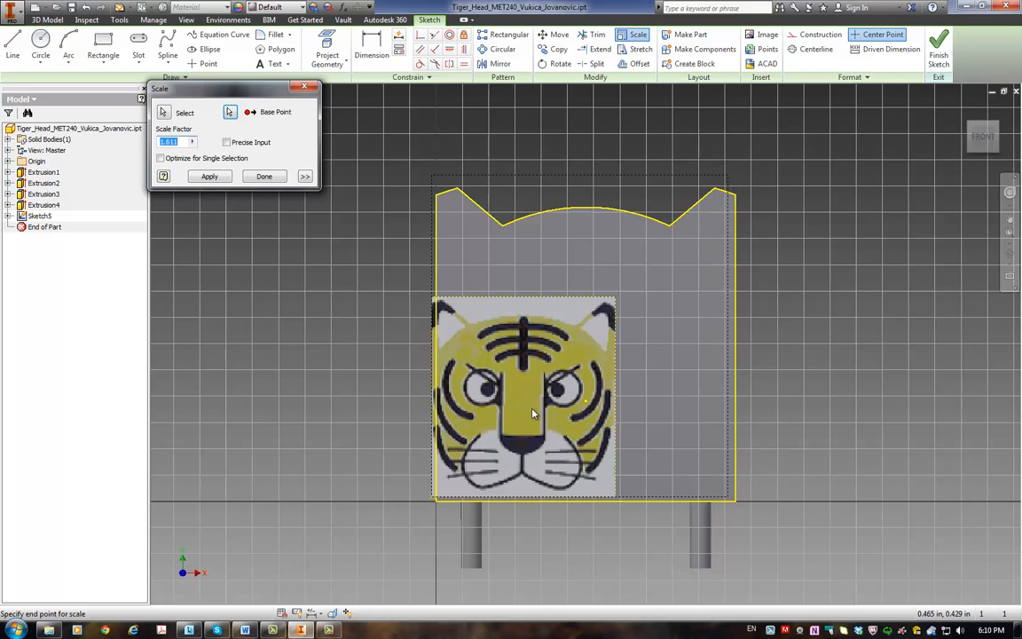
{"action": "left_click", "coordinate": [533, 414]}
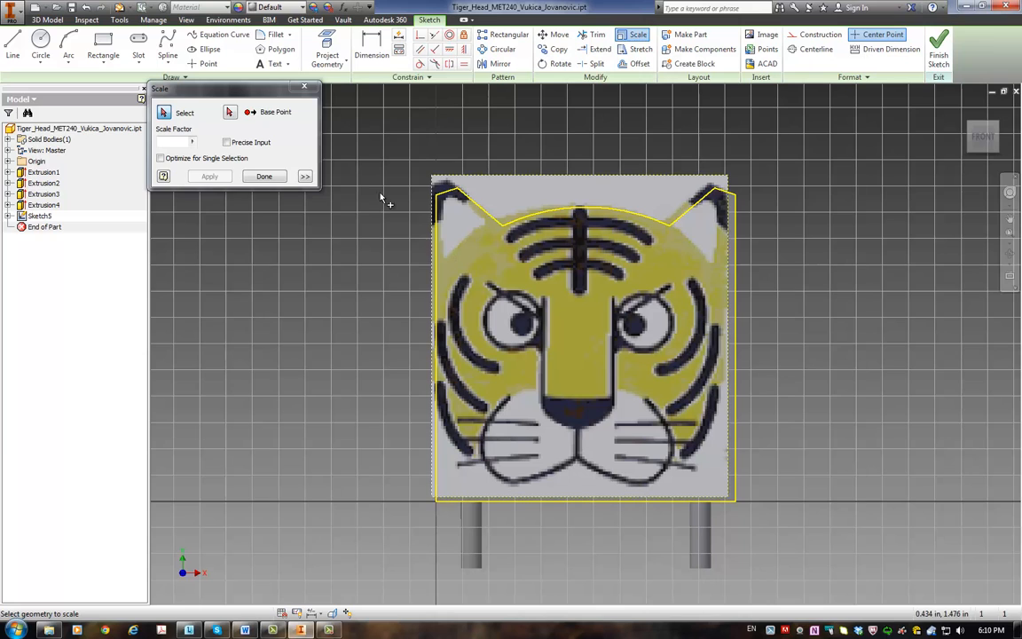
{"action": "left_click", "coordinate": [275, 177]}
{"action": "mouse_move", "coordinate": [566, 199]}
{"action": "left_mouse_down"}
{"action": "mouse_move", "coordinate": [576, 205]}
{"action": "mouse_move", "coordinate": [567, 202]}
{"action": "left_mouse_up"}
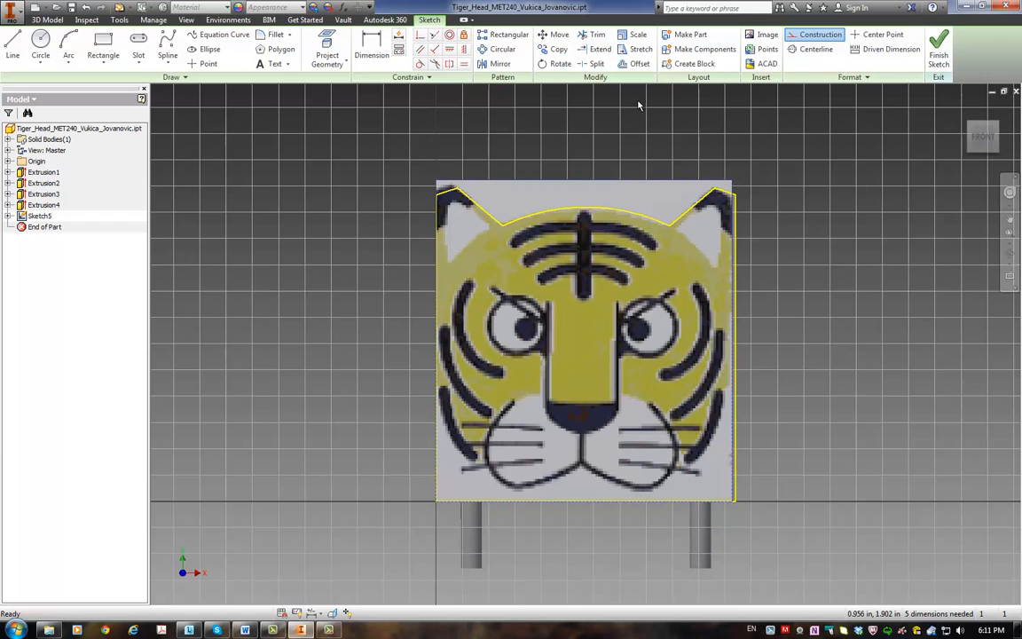
Step: Scale the tiger image by about 1.02 from the plate's lower-left corner and shift it slightly down to fit the ears
{"action": "left_click", "coordinate": [635, 36]}
{"action": "left_click", "coordinate": [597, 192]}
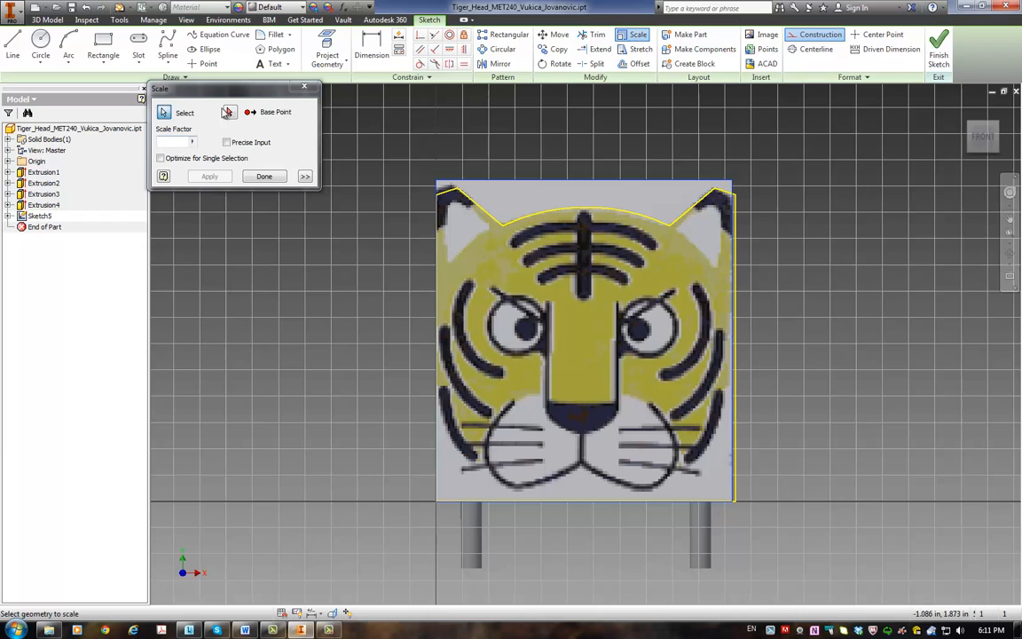
{"action": "left_click", "coordinate": [229, 112]}
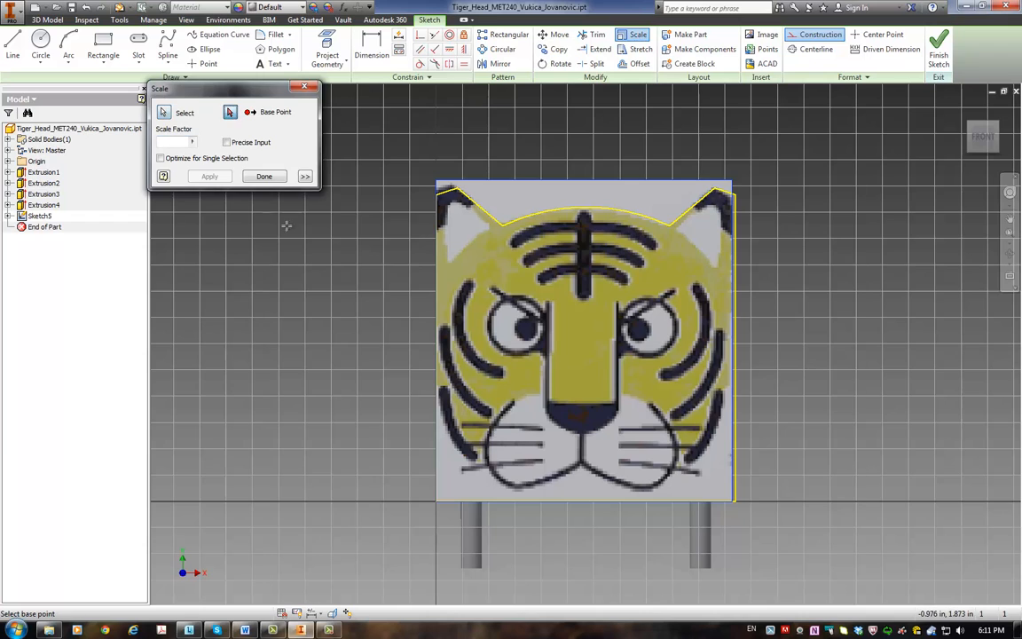
{"action": "left_click", "coordinate": [436, 501]}
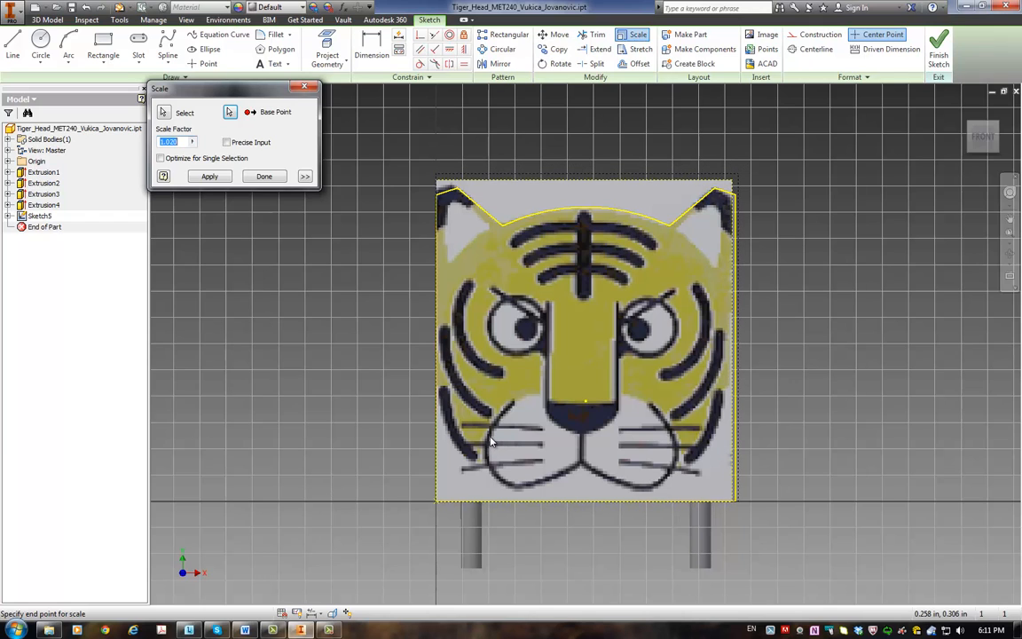
{"action": "left_click", "coordinate": [491, 441]}
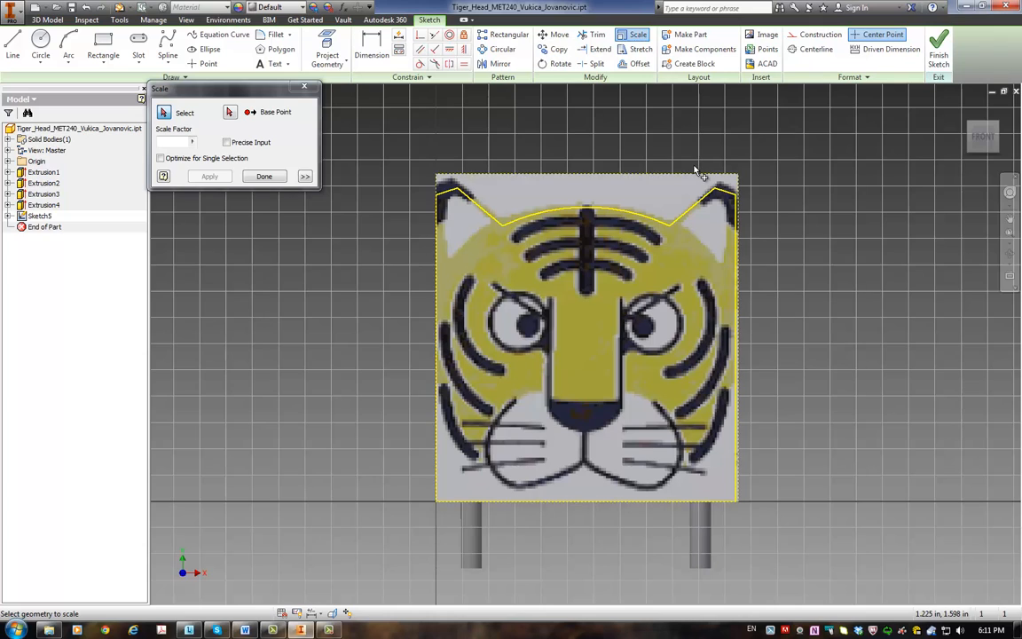
{"action": "left_click", "coordinate": [265, 176]}
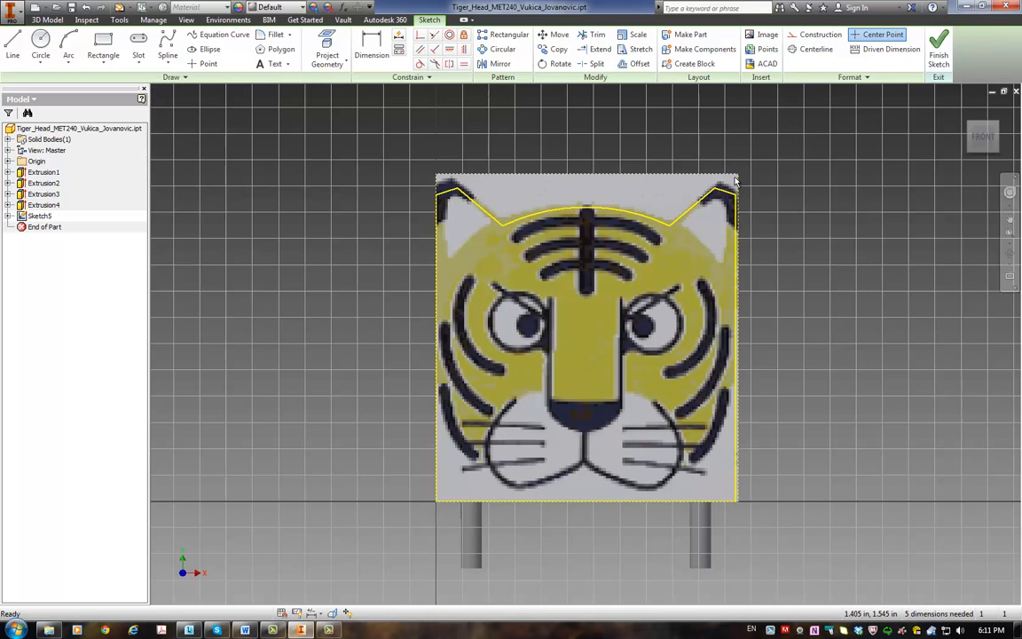
{"action": "left_click_drag", "start_coordinate": [737, 179], "coordinate": [740, 182]}
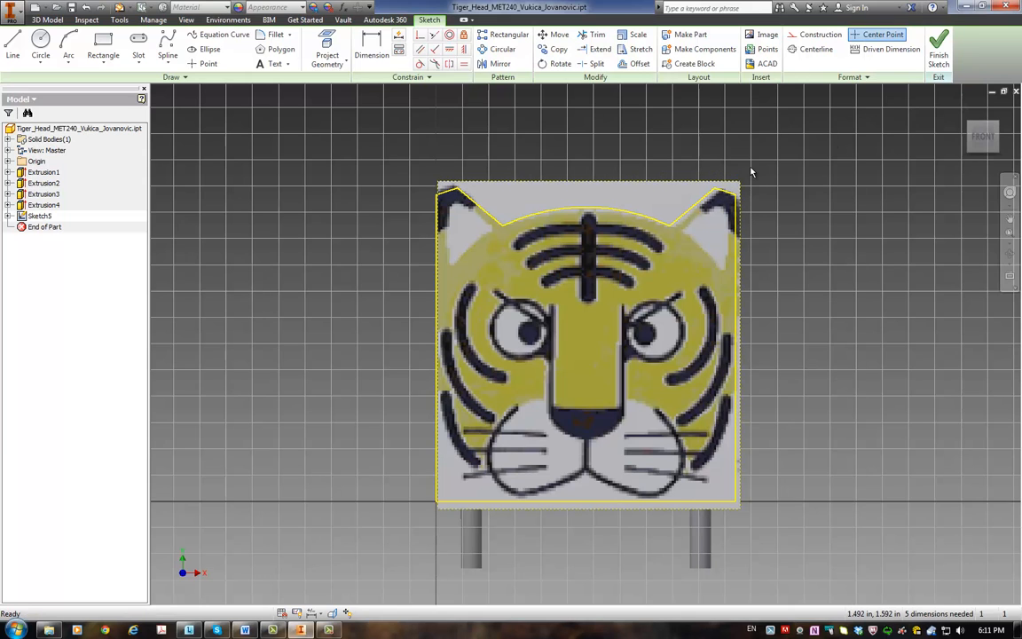
Step: Finish the image sketch and apply the tiger image as a decal on the plate's front face, with Chain Faces enabled
{"action": "left_click", "coordinate": [936, 57]}
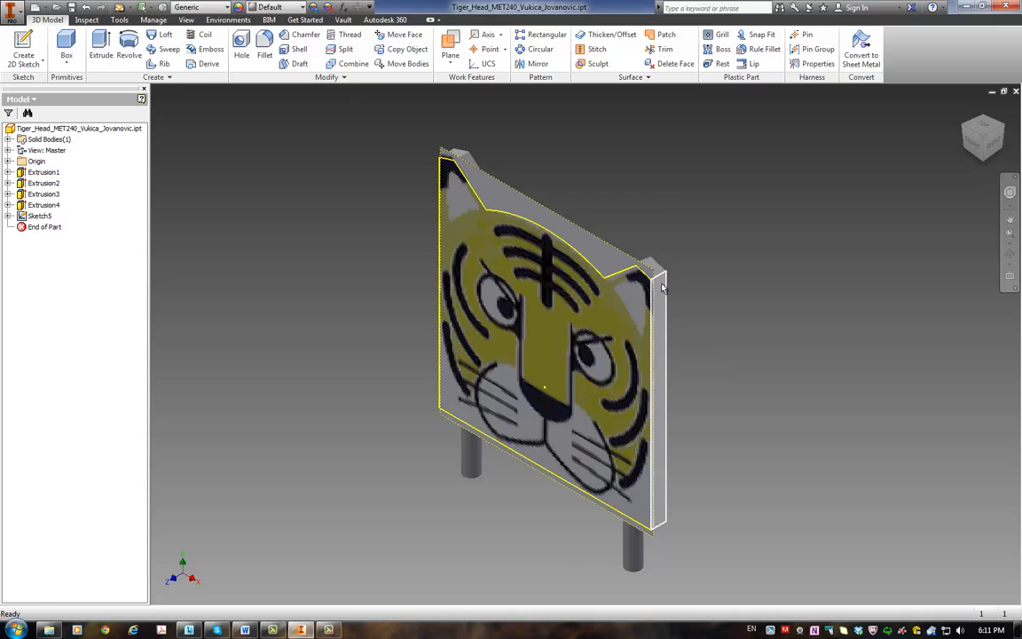
{"action": "left_click", "coordinate": [155, 77]}
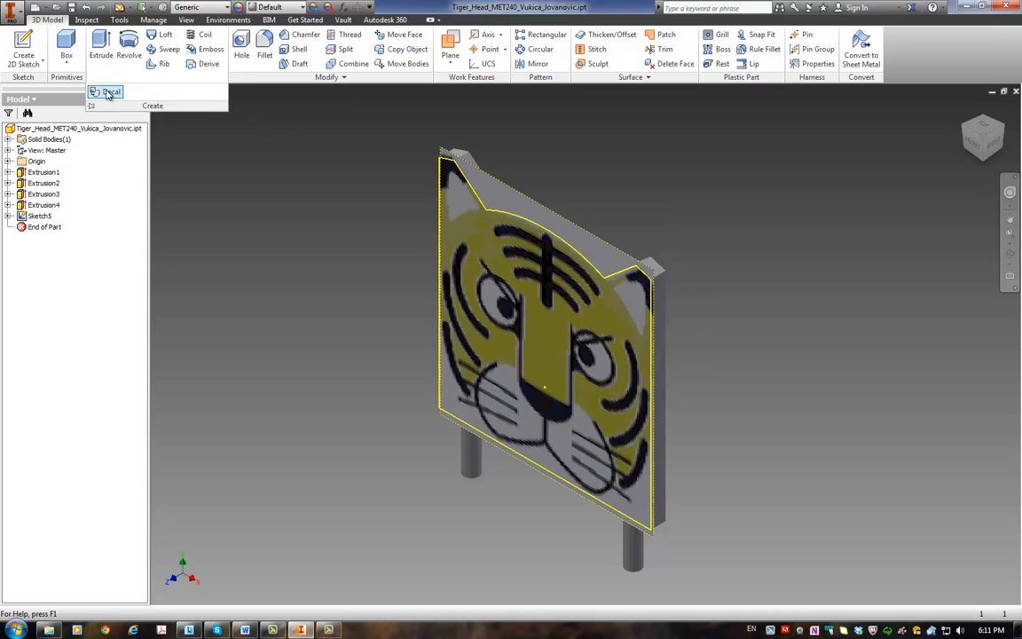
{"action": "left_click", "coordinate": [109, 91]}
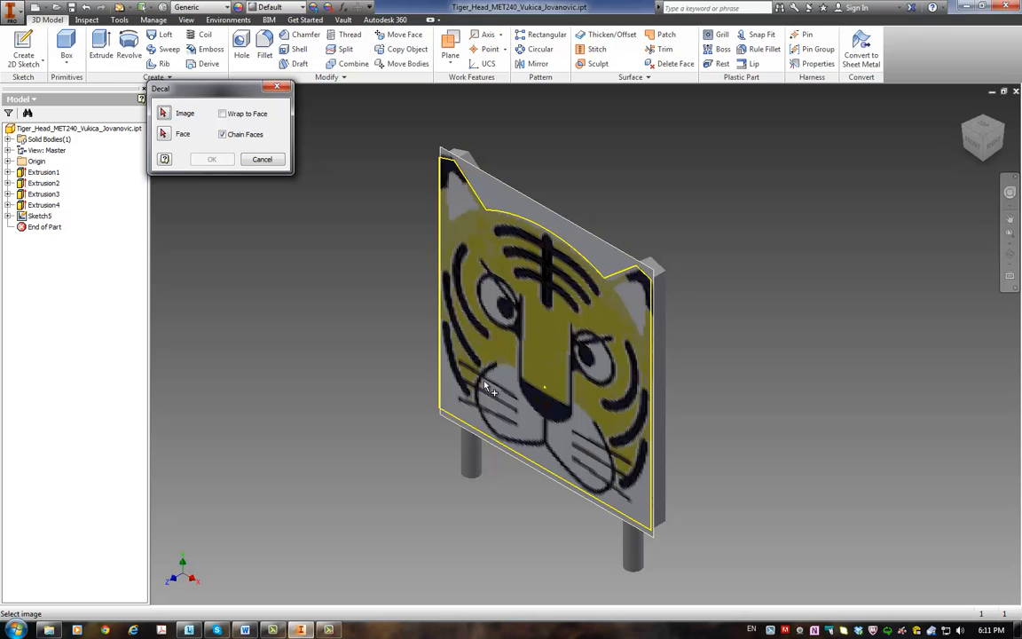
{"action": "left_click", "coordinate": [494, 195]}
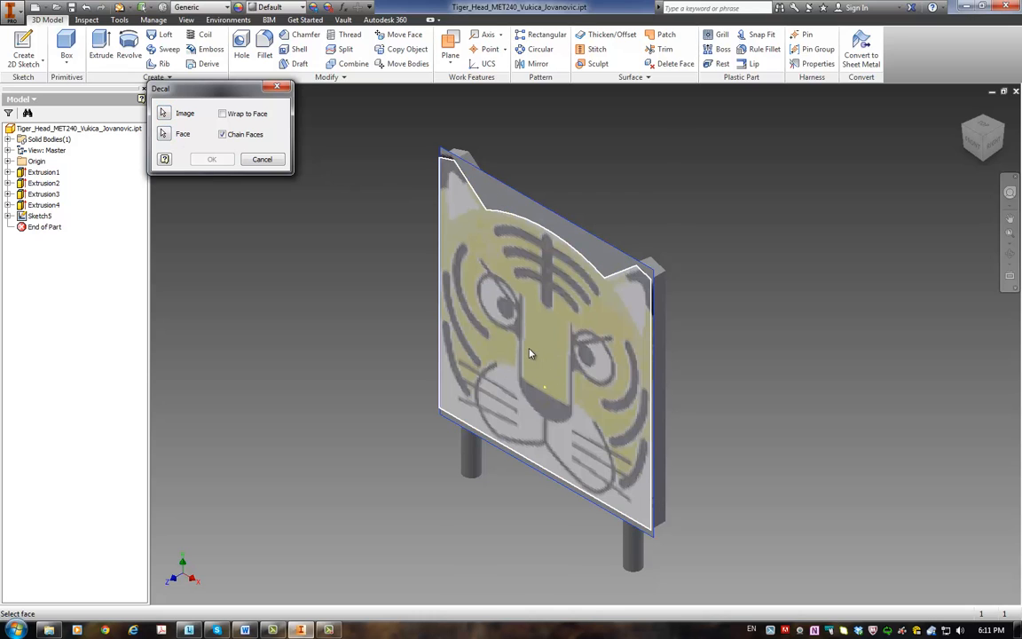
{"action": "left_click", "coordinate": [529, 354]}
{"action": "left_click", "coordinate": [197, 159]}
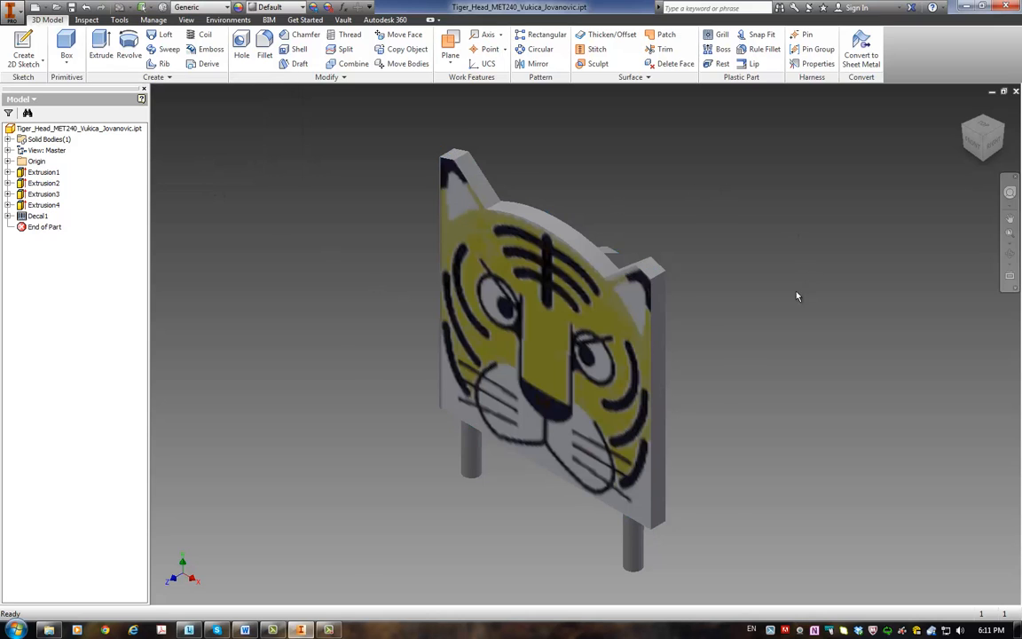
{"action": "middle_click_drag", "start_coordinate": [795, 303], "coordinate": [807, 275], "text": "shift"}
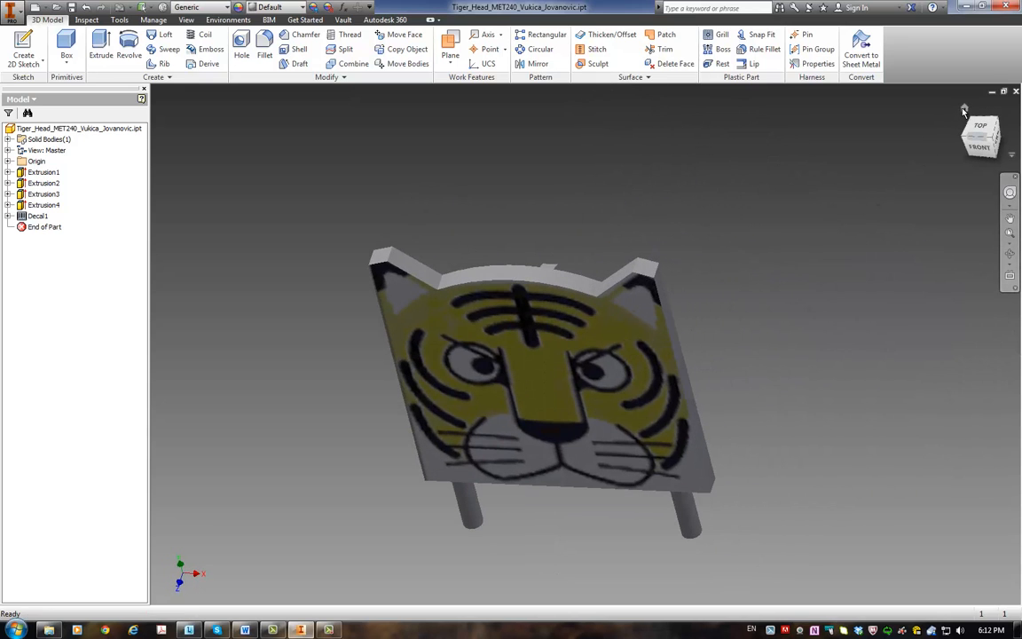
{"action": "left_click", "coordinate": [965, 109]}
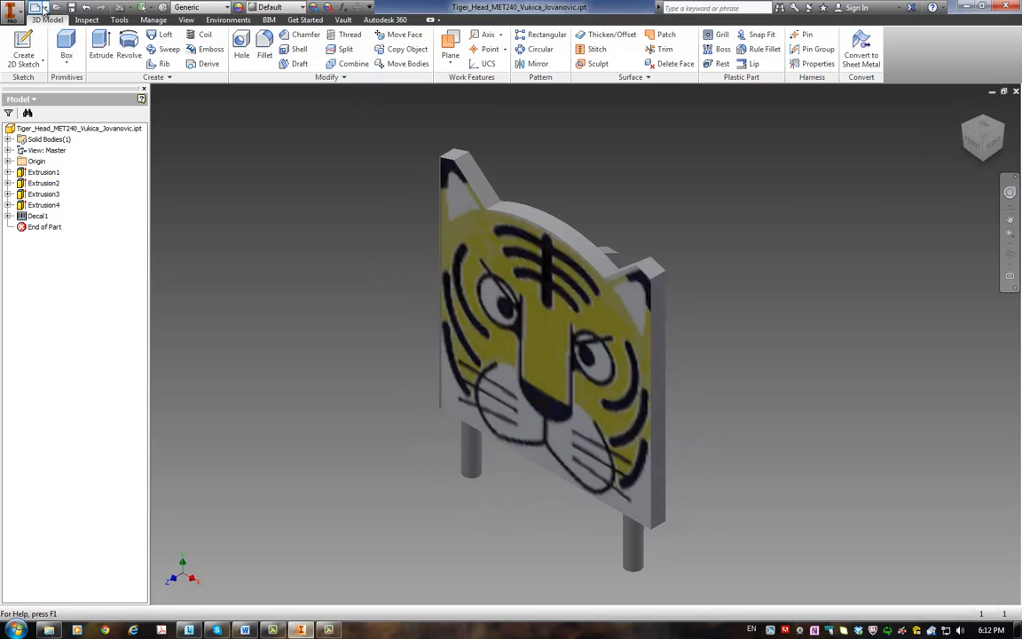
{"action": "left_click", "coordinate": [1010, 219]}
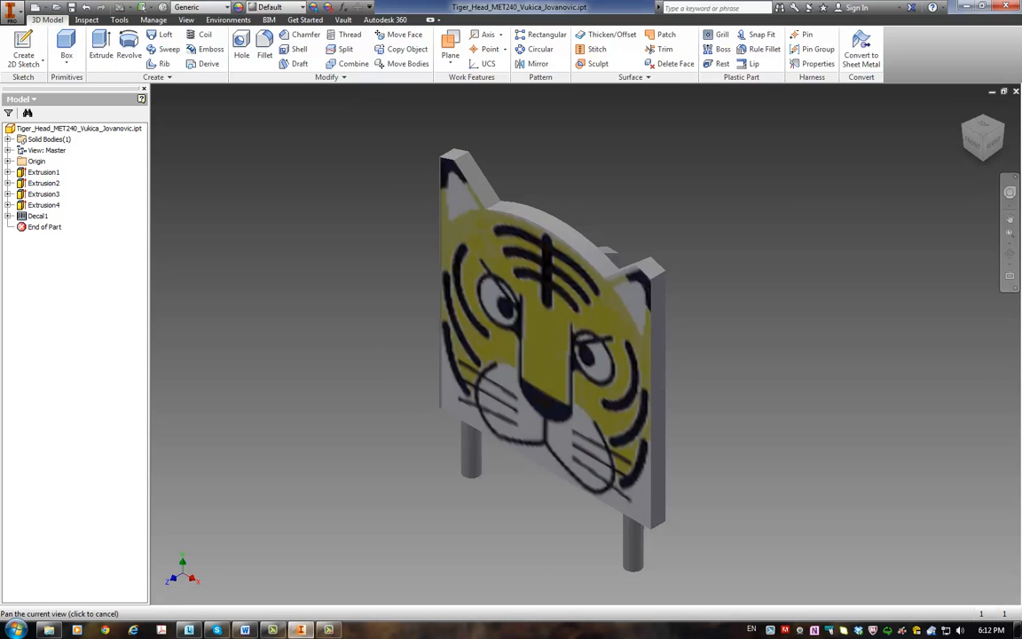